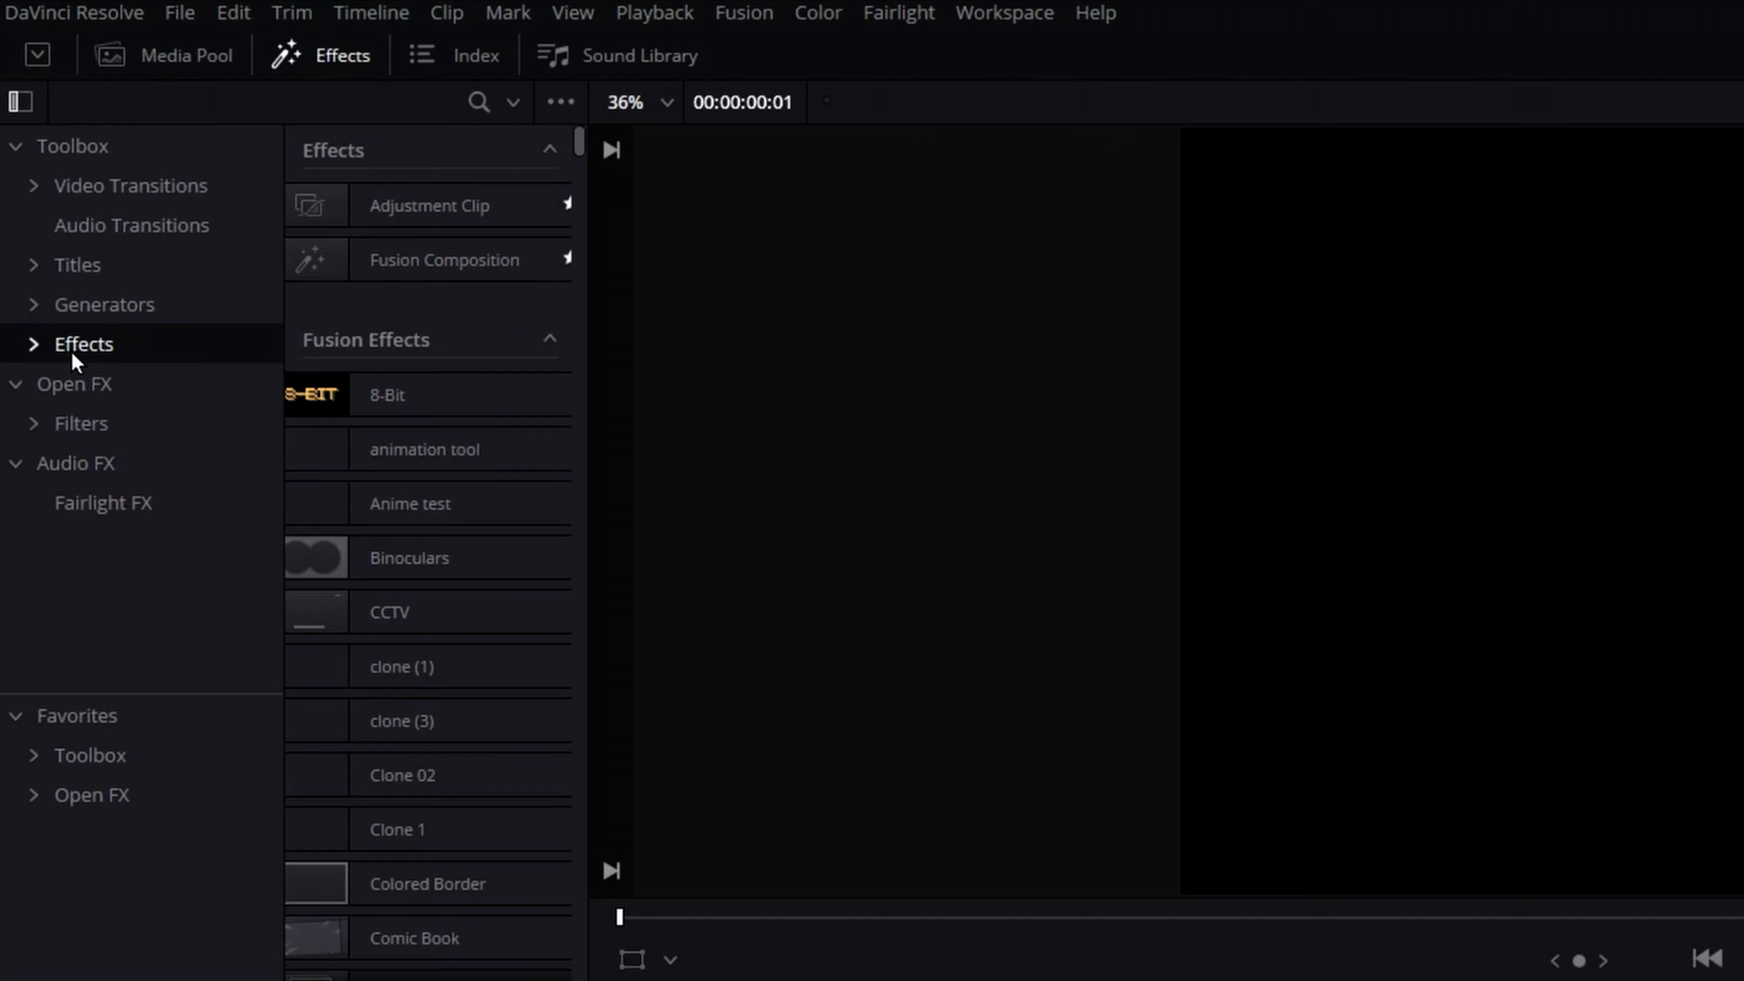
Step: Place a Fusion Composition at the start of the Video 1 track and open it on the Fusion page
drag(367, 275, 161, 741)
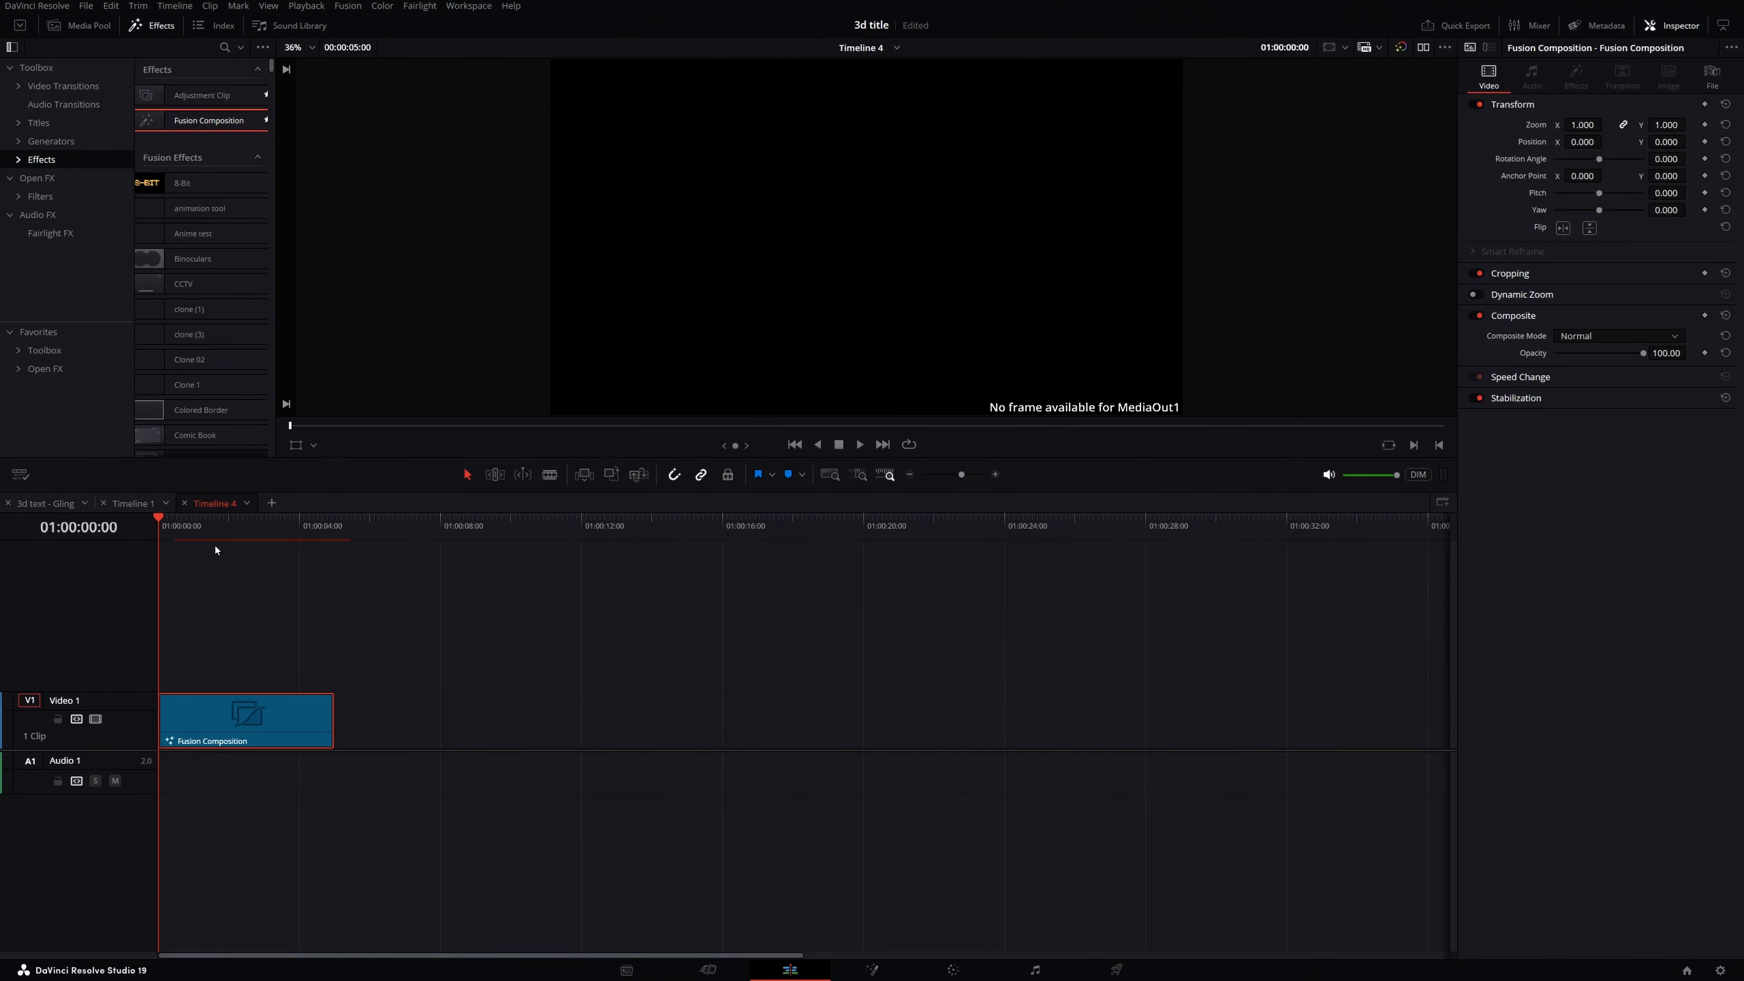
key(ctrl+s)
click(149, 27)
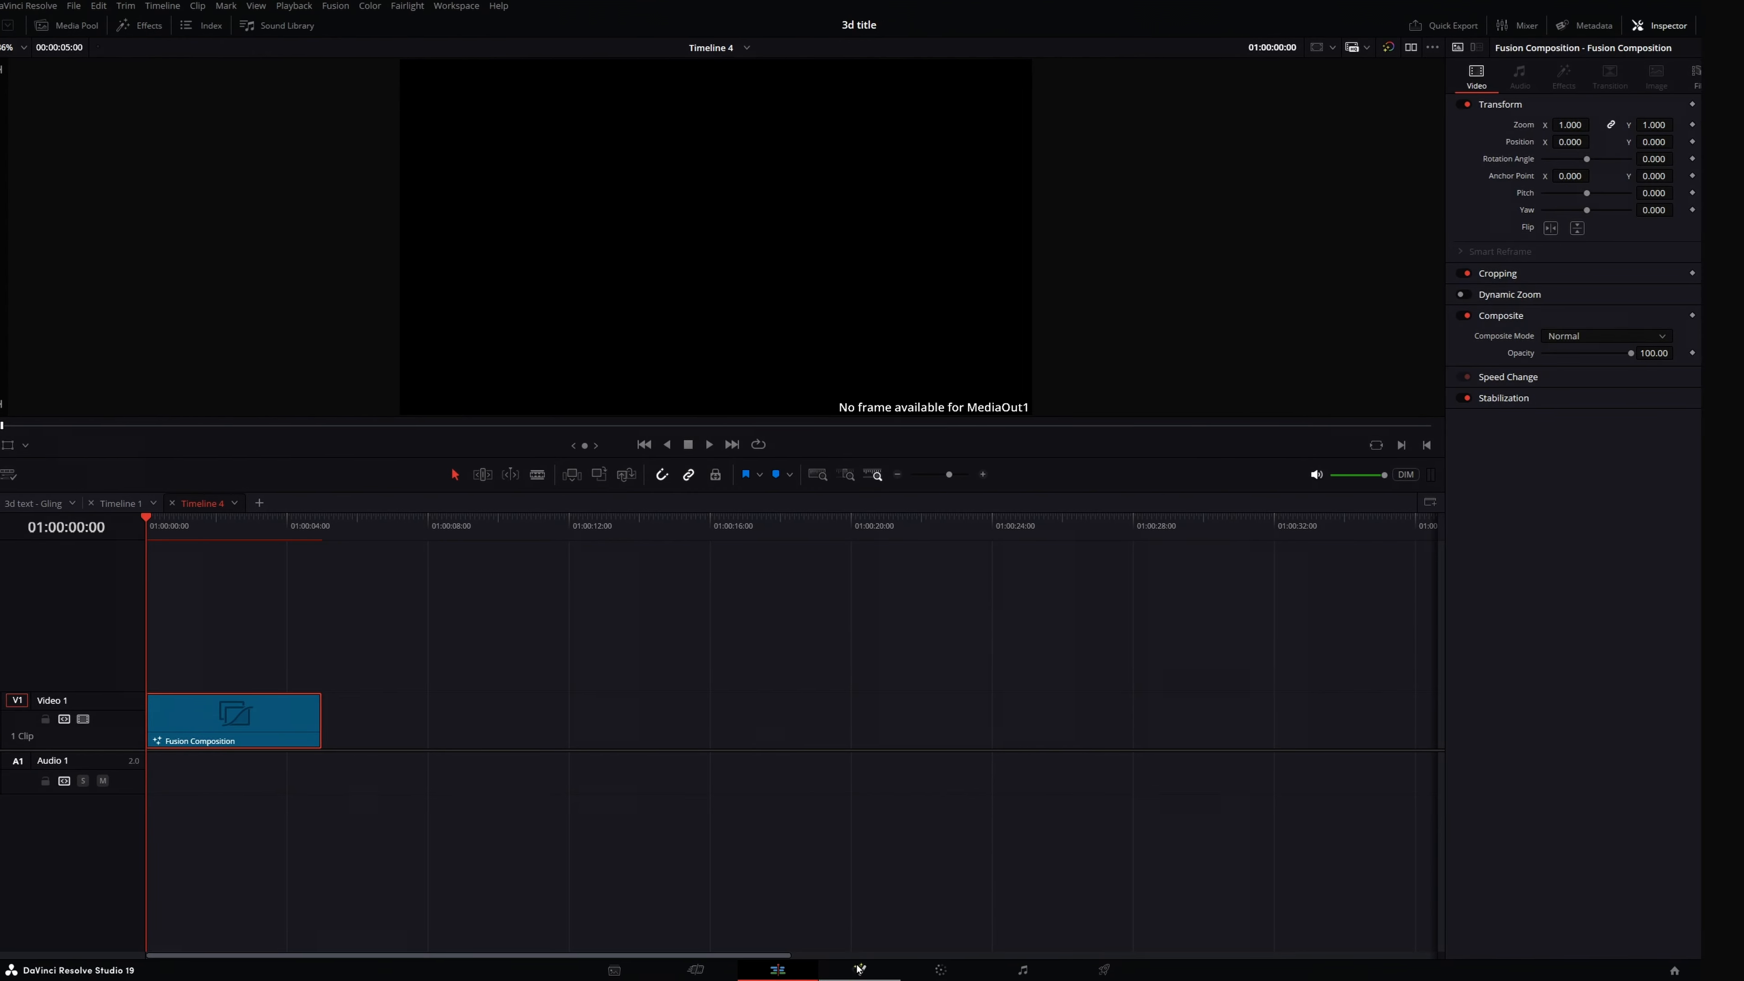
click(858, 968)
Step: Apply the Mid Flow Vertical Fusion layout preset and widen the node area by narrowing the viewers
click(456, 5)
mouse_move(476, 217)
mouse_move(653, 258)
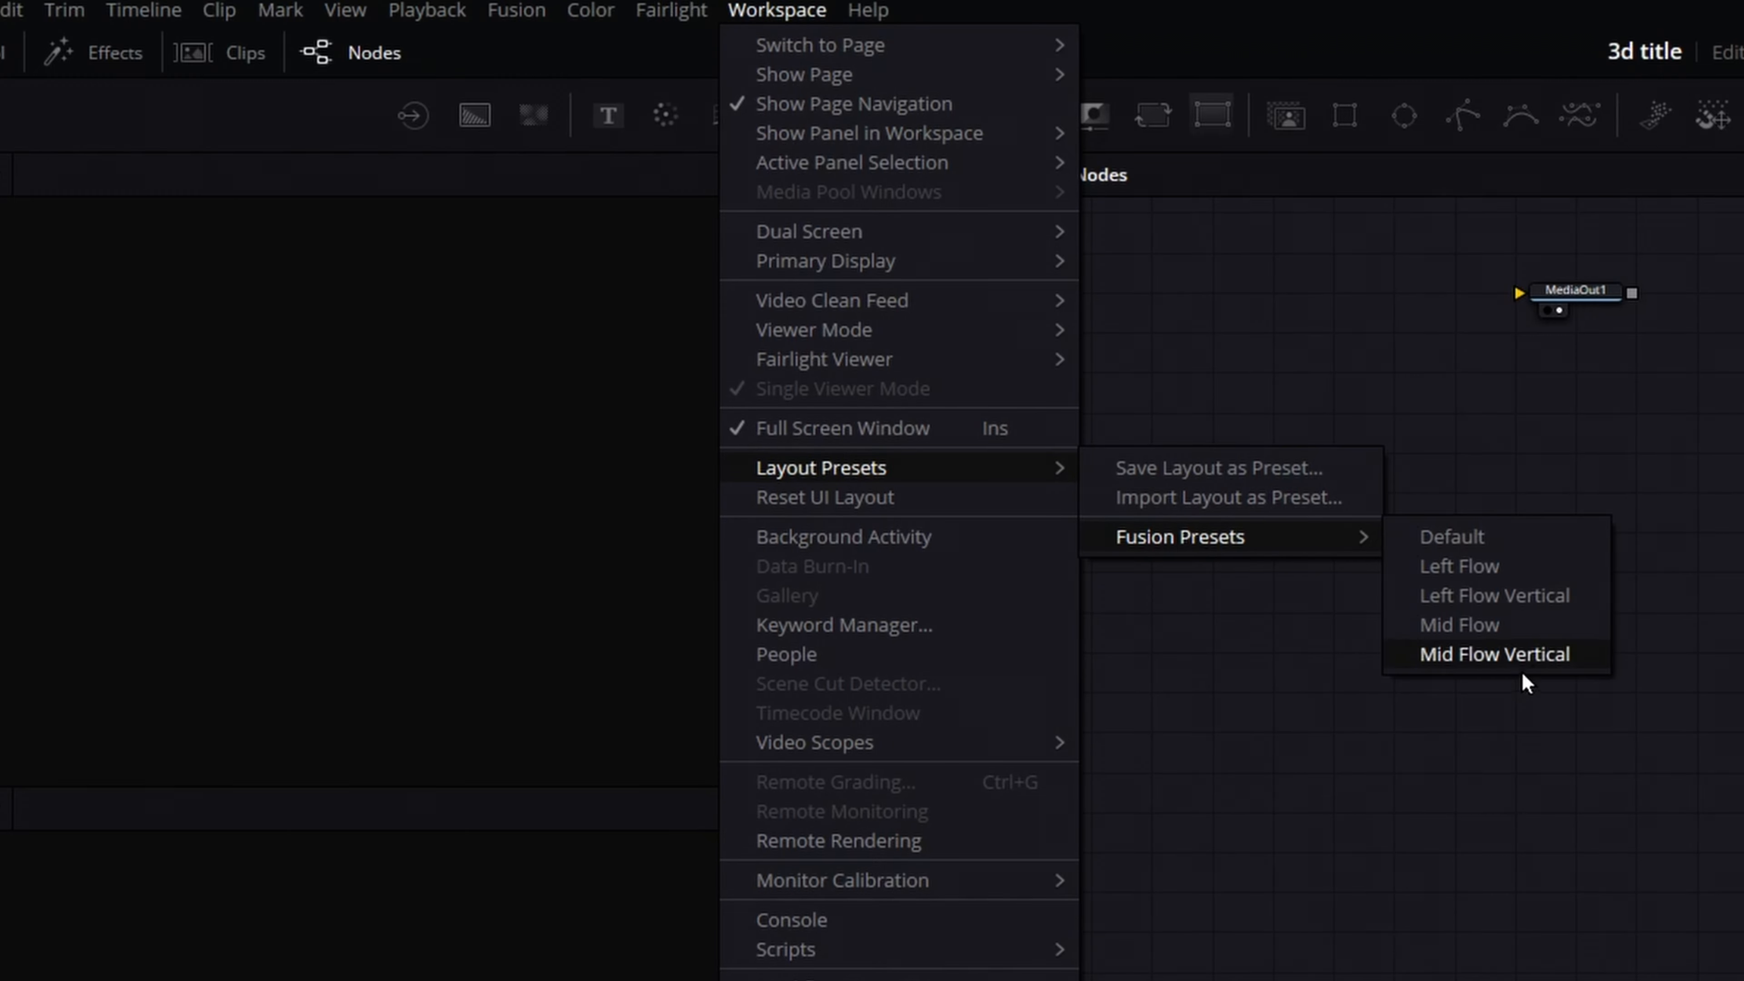
click(1467, 664)
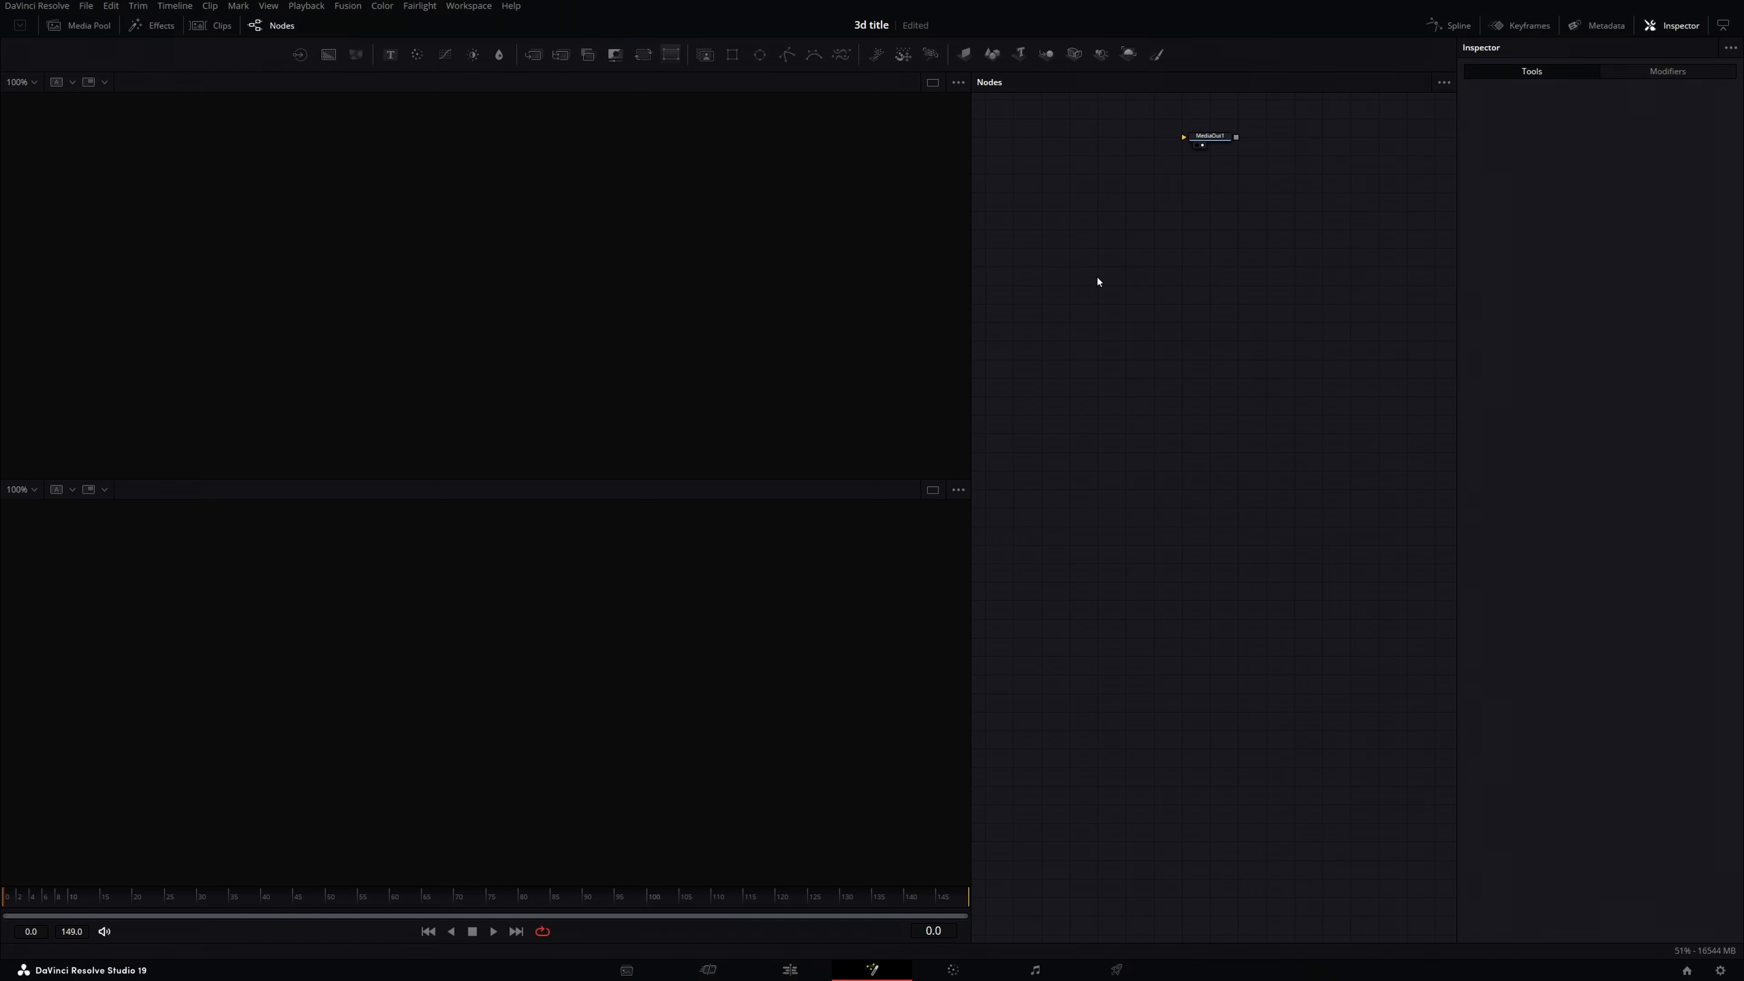
drag(969, 364, 475, 383)
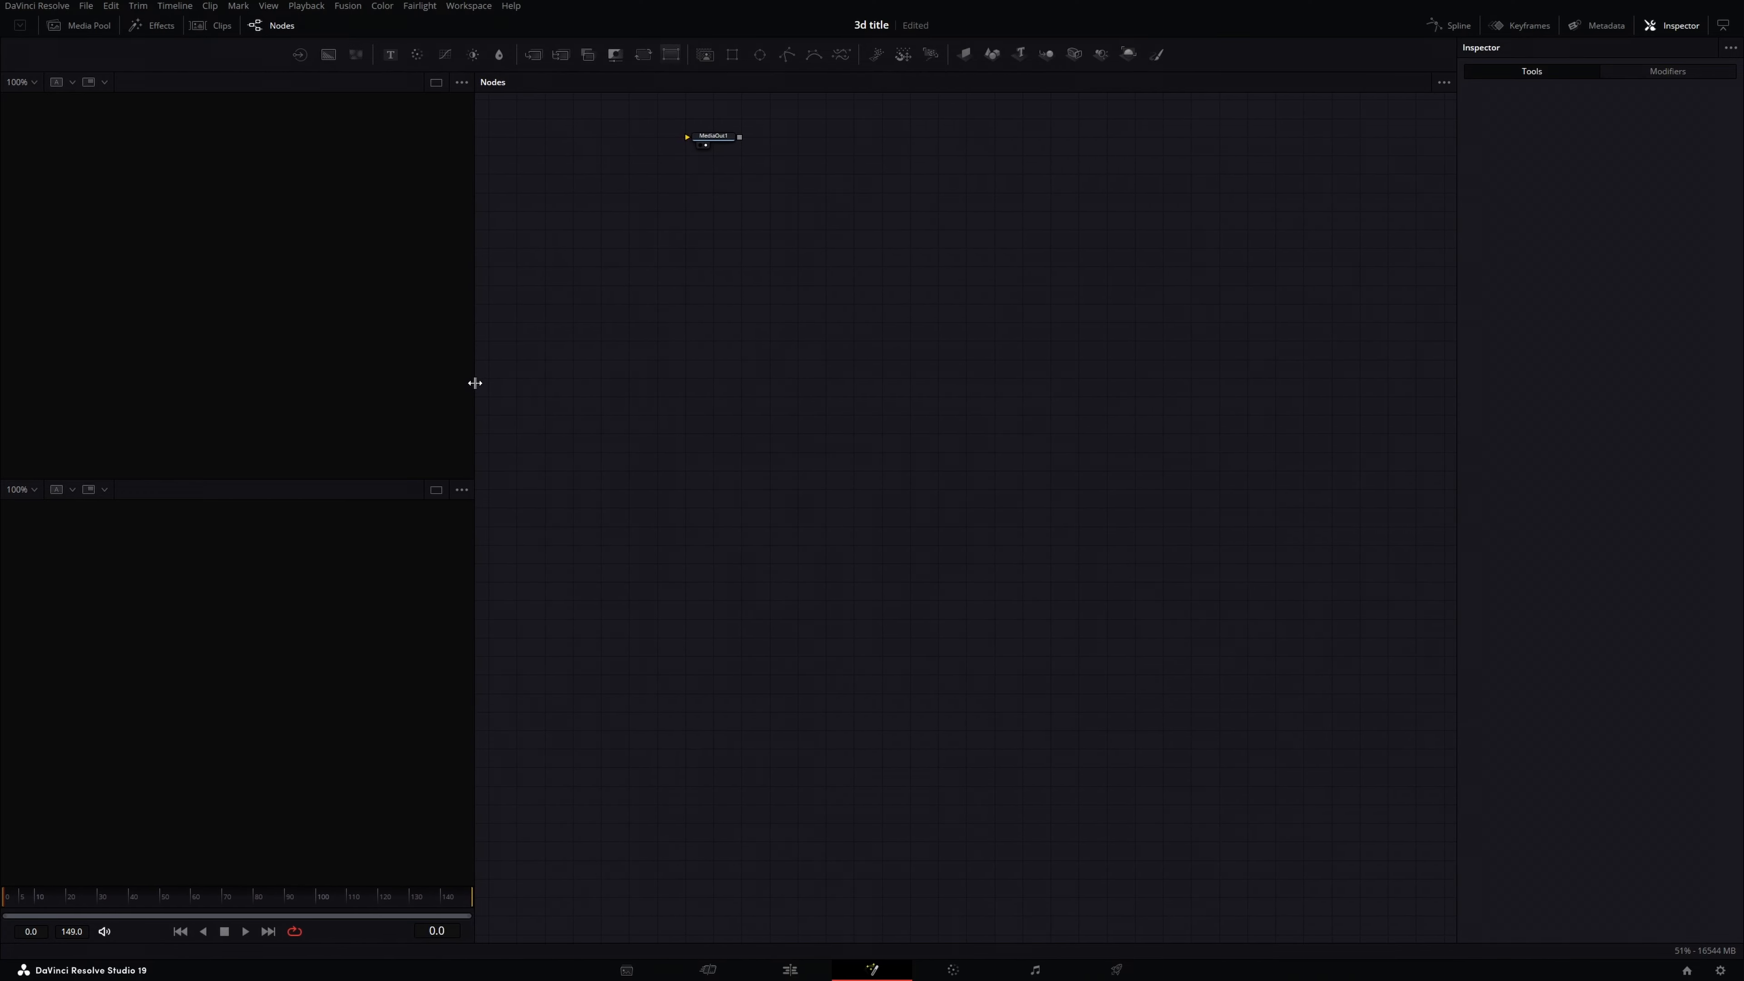
Step: Add a Background node feeding MediaOut1 and set its alpha to 0
drag(709, 145, 958, 740)
drag(329, 54, 1134, 656)
drag(1649, 304, 1565, 303)
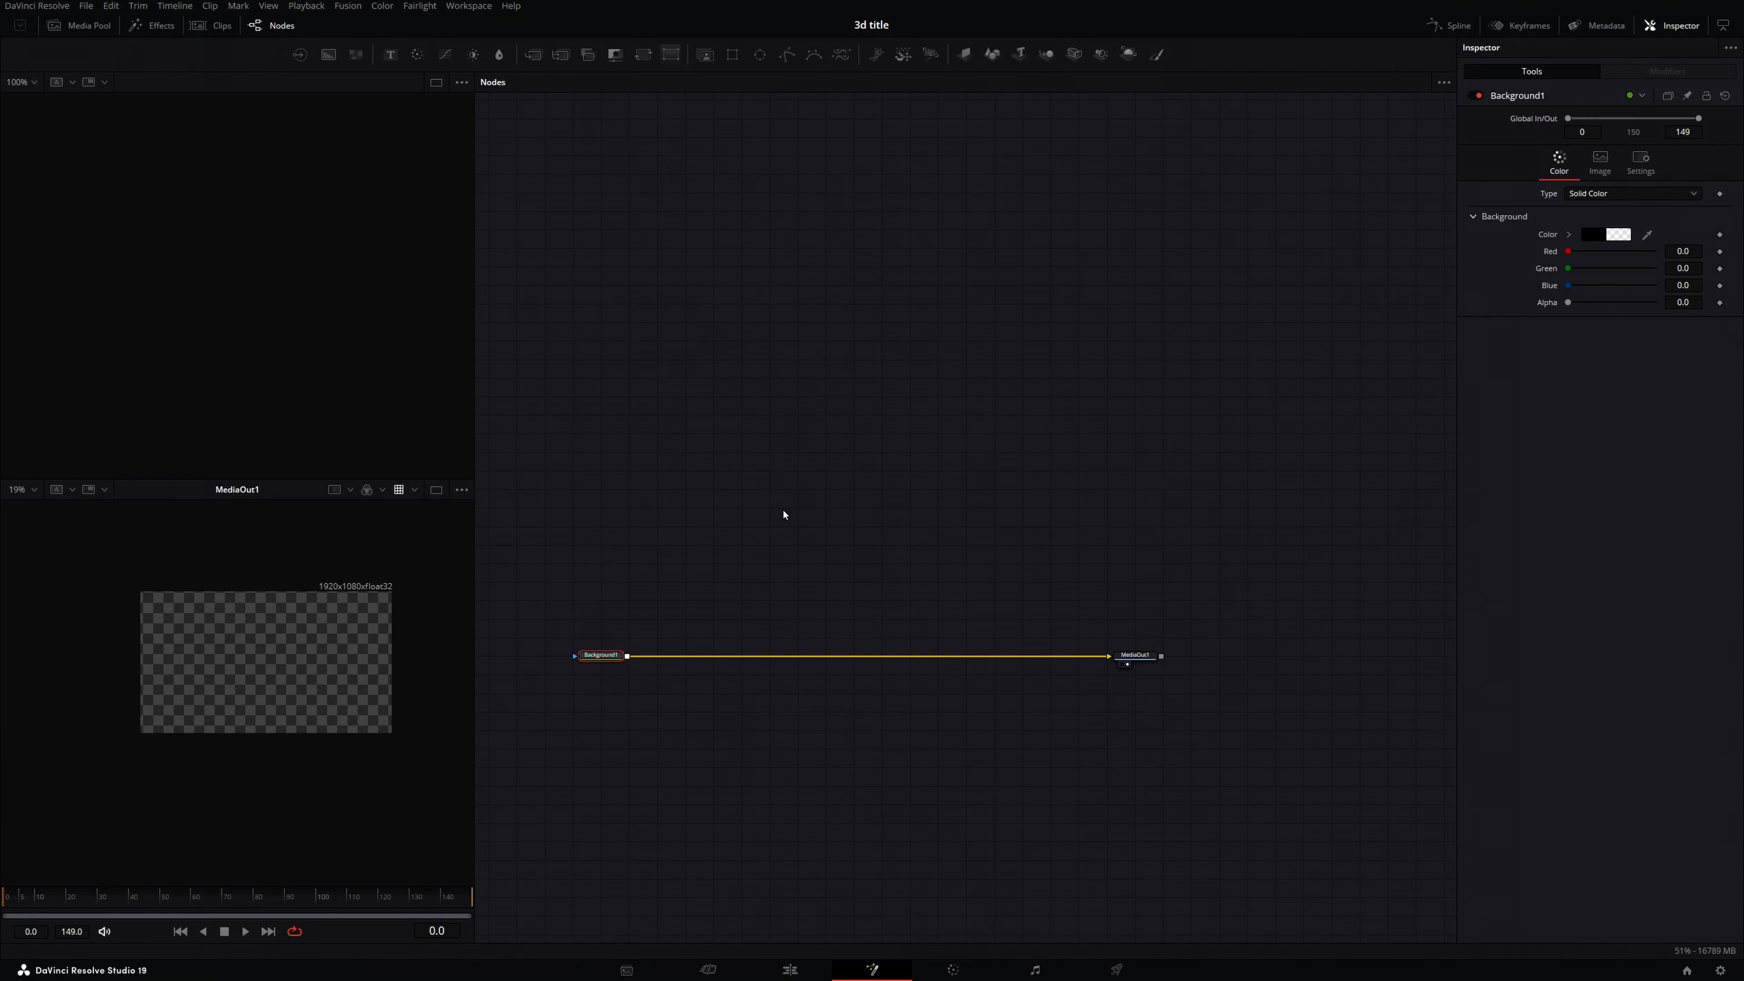
Step: Build a Text3D, Merge3D and Renderer3D node chain and merge its output over Background1
drag(1019, 54, 762, 344)
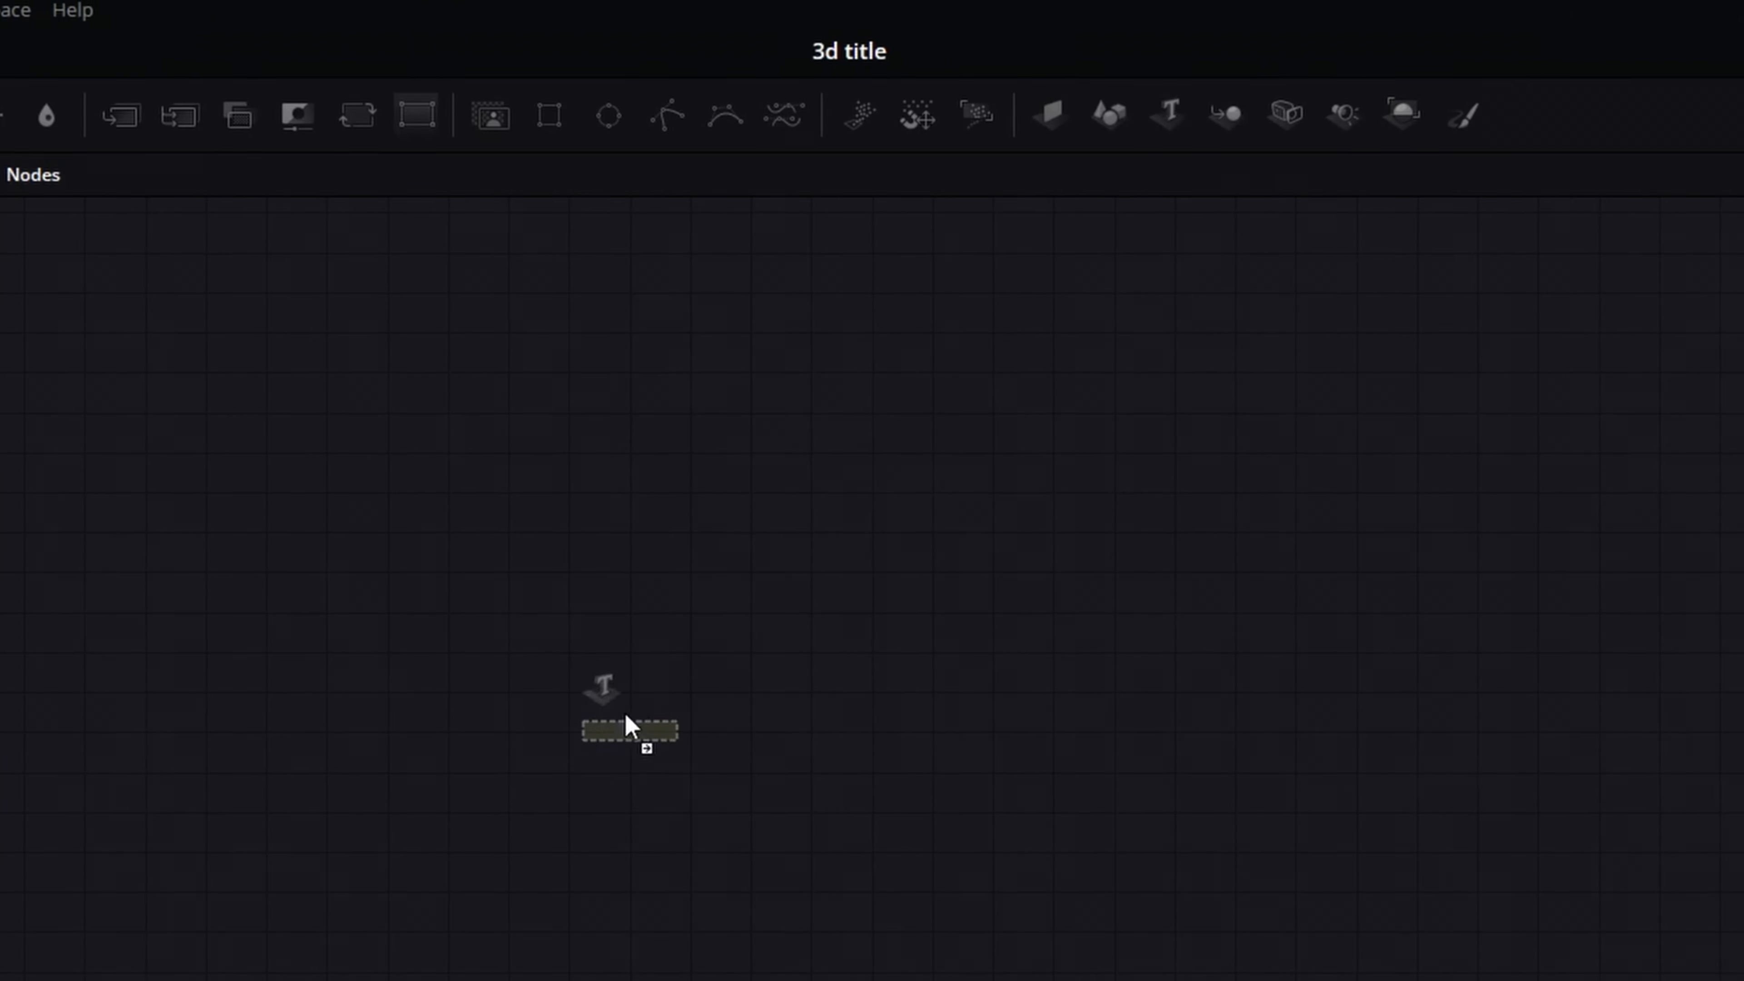
drag(630, 726, 630, 727)
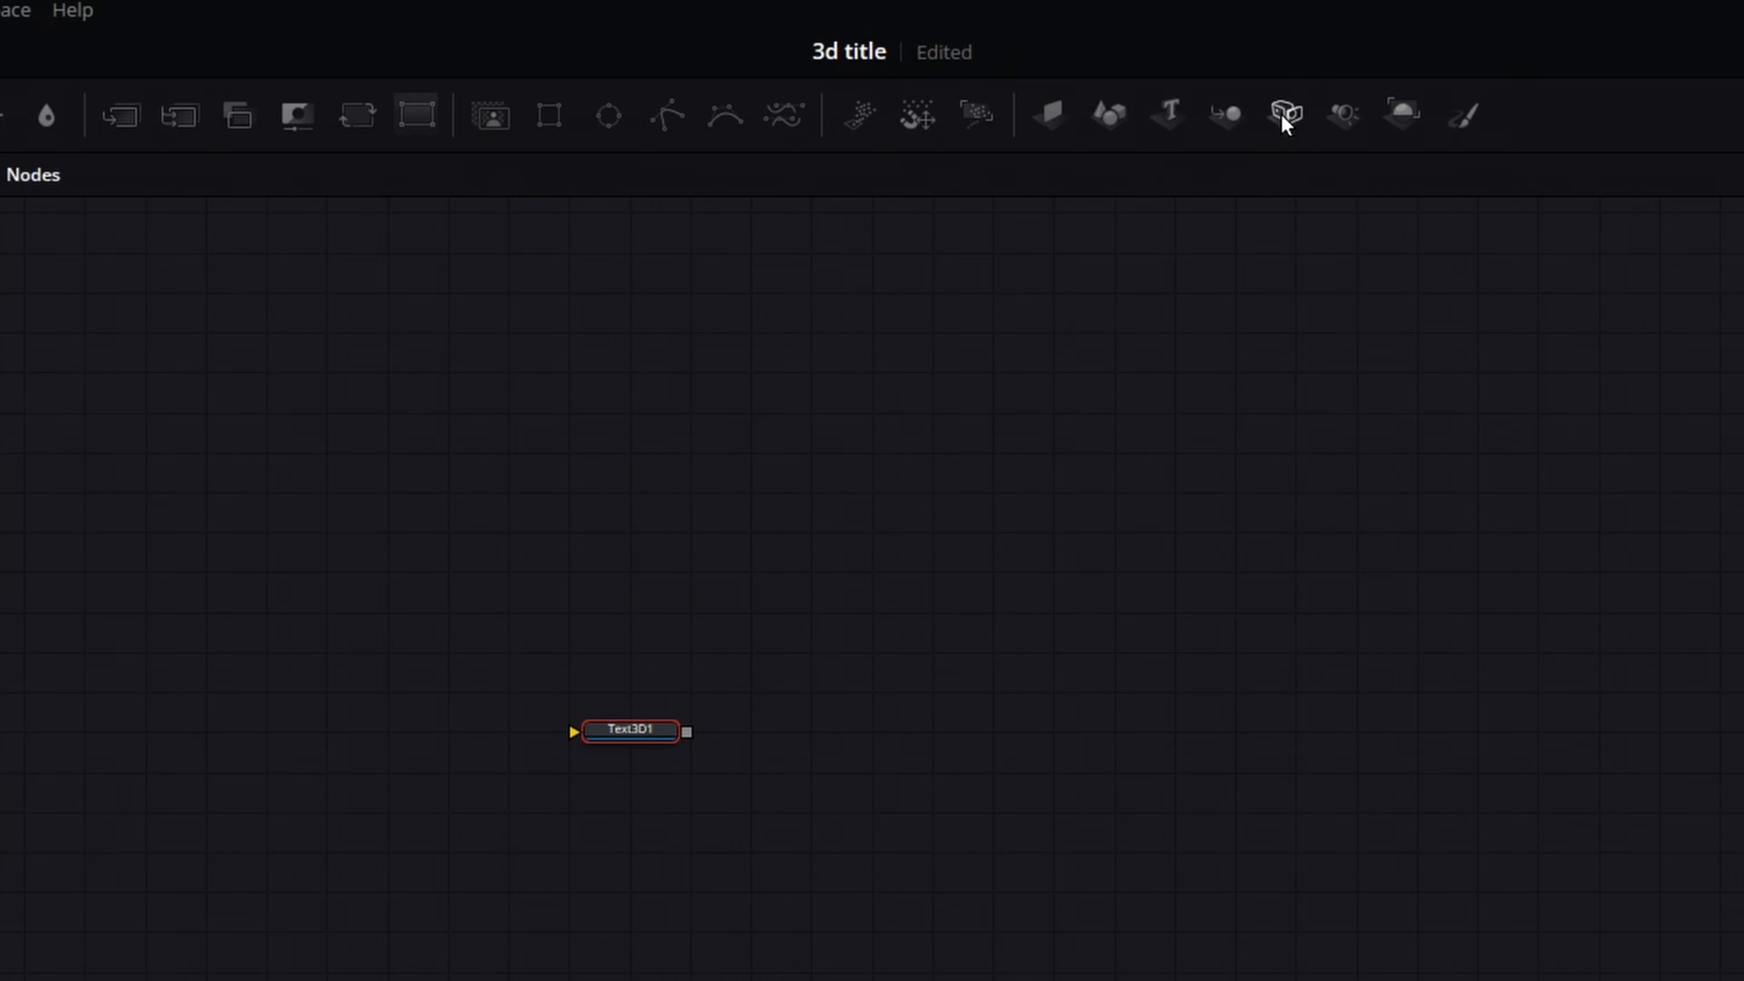
click(1228, 127)
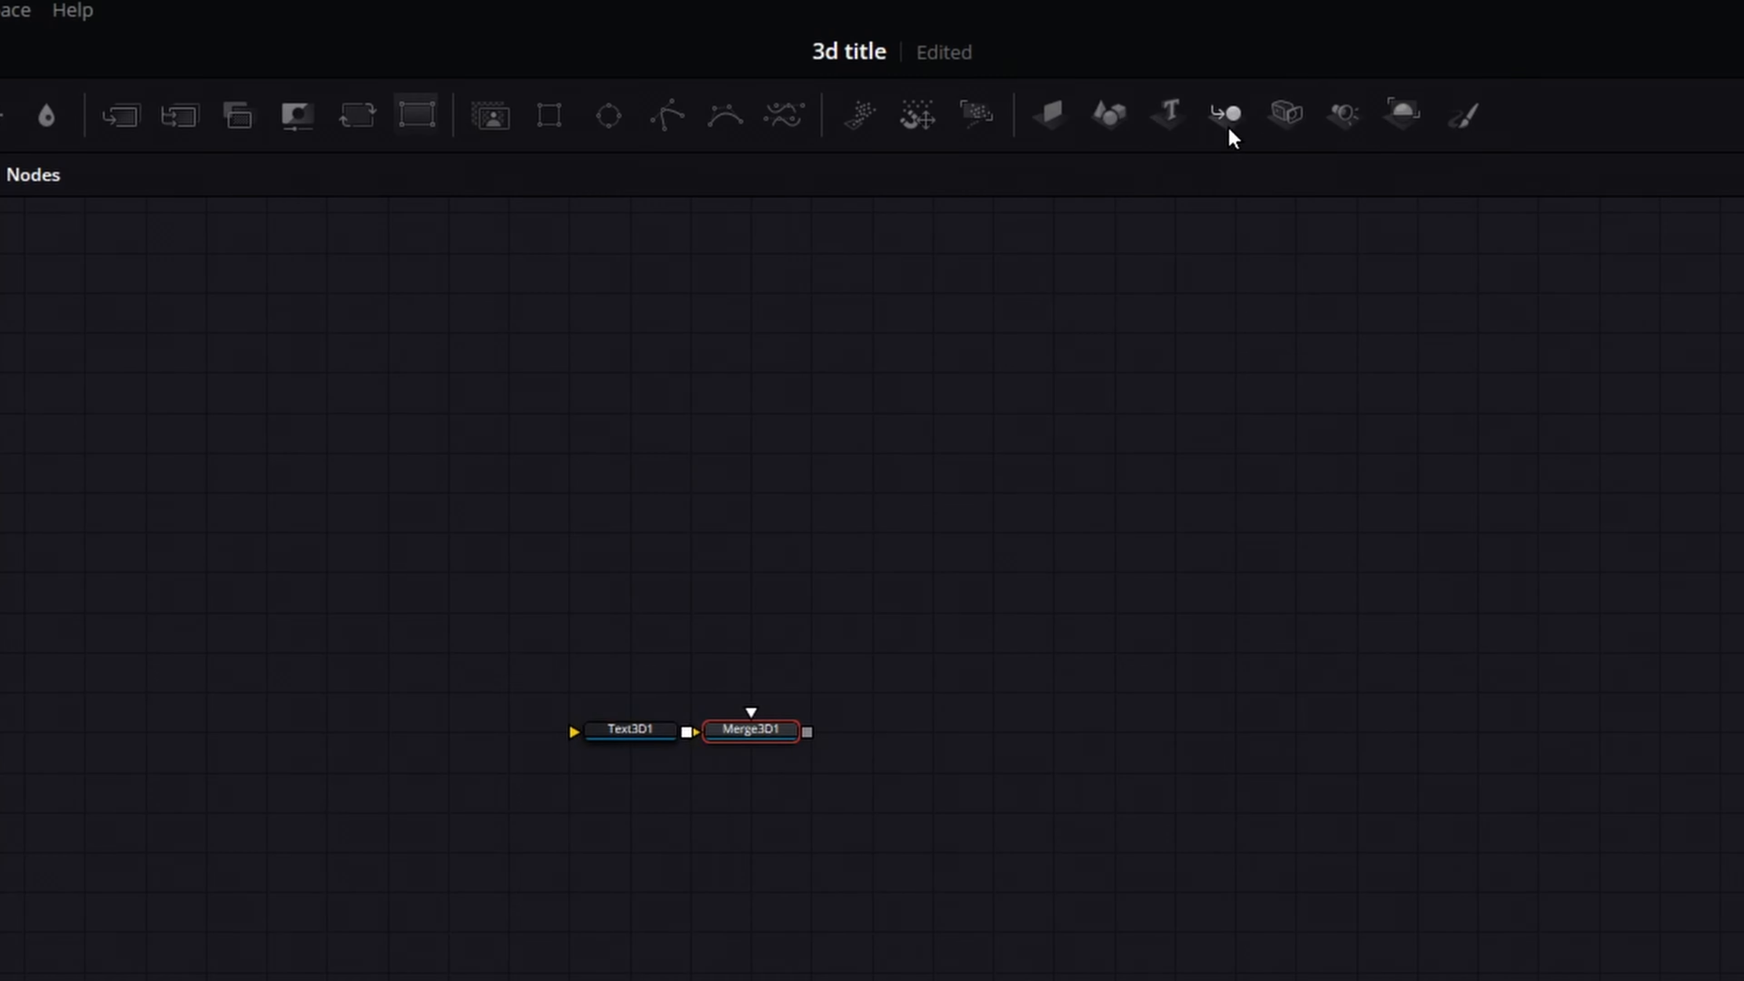
click(1400, 118)
drag(929, 731, 629, 655)
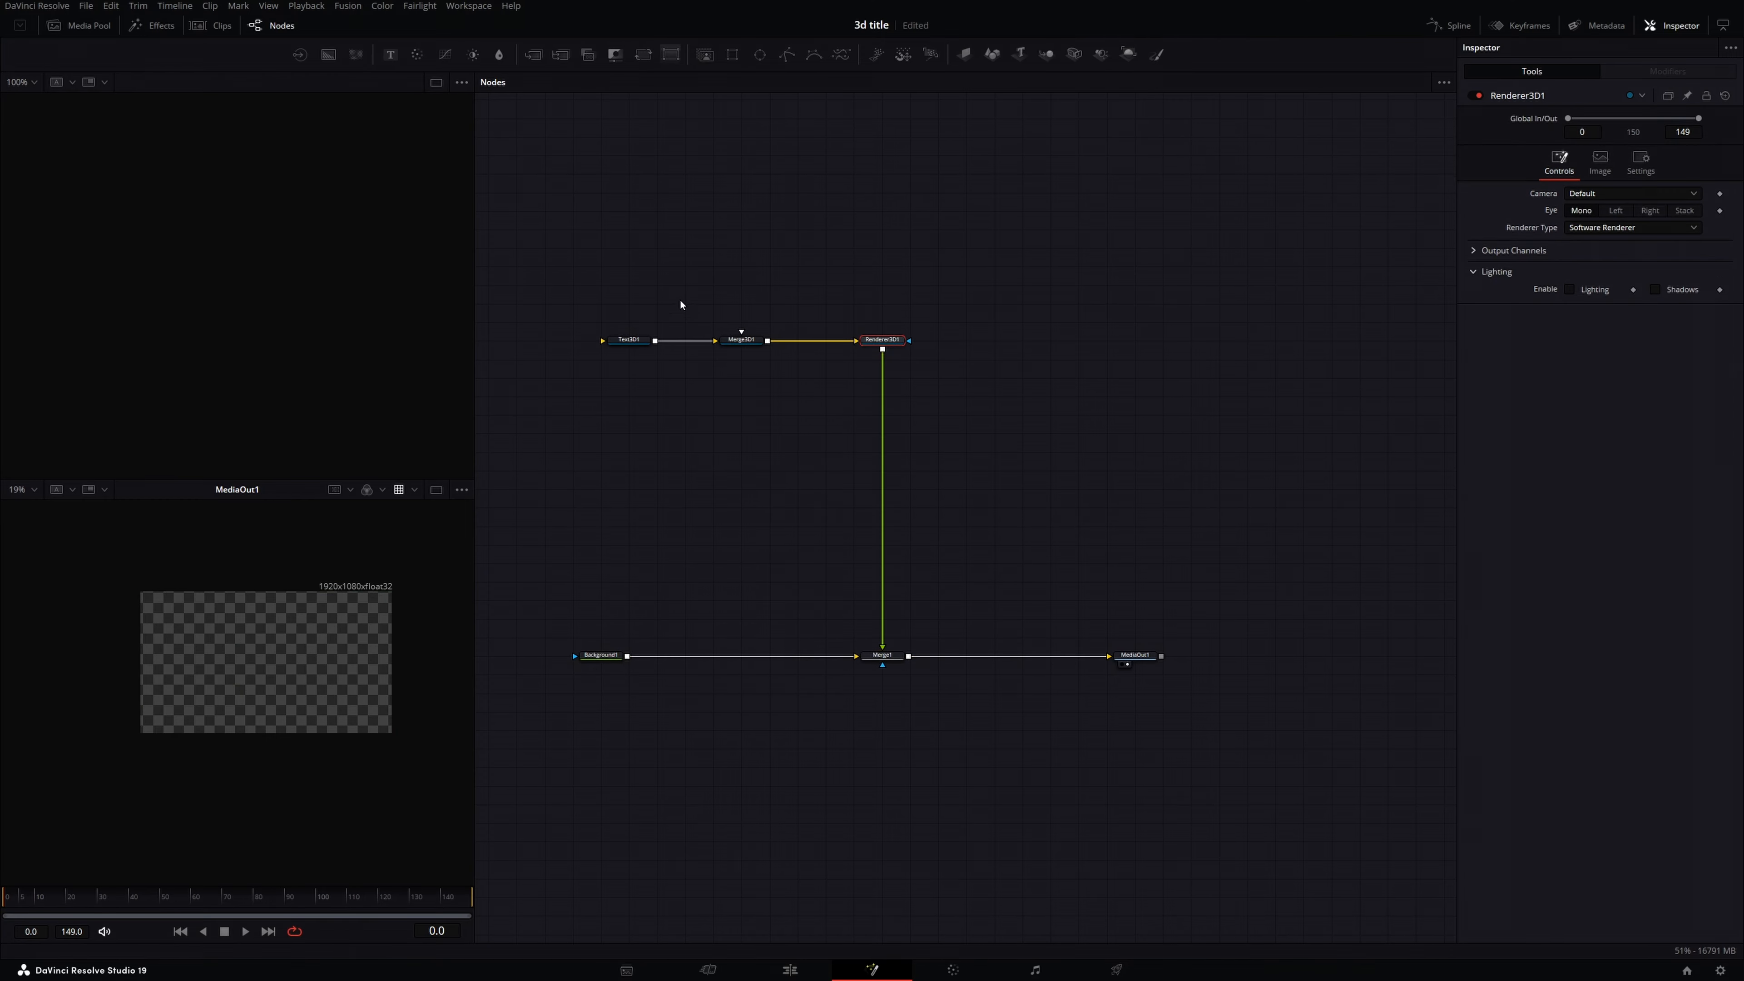
Step: Enter "GodSend" as the text of Text3D1 and set its font to modern goth
click(628, 340)
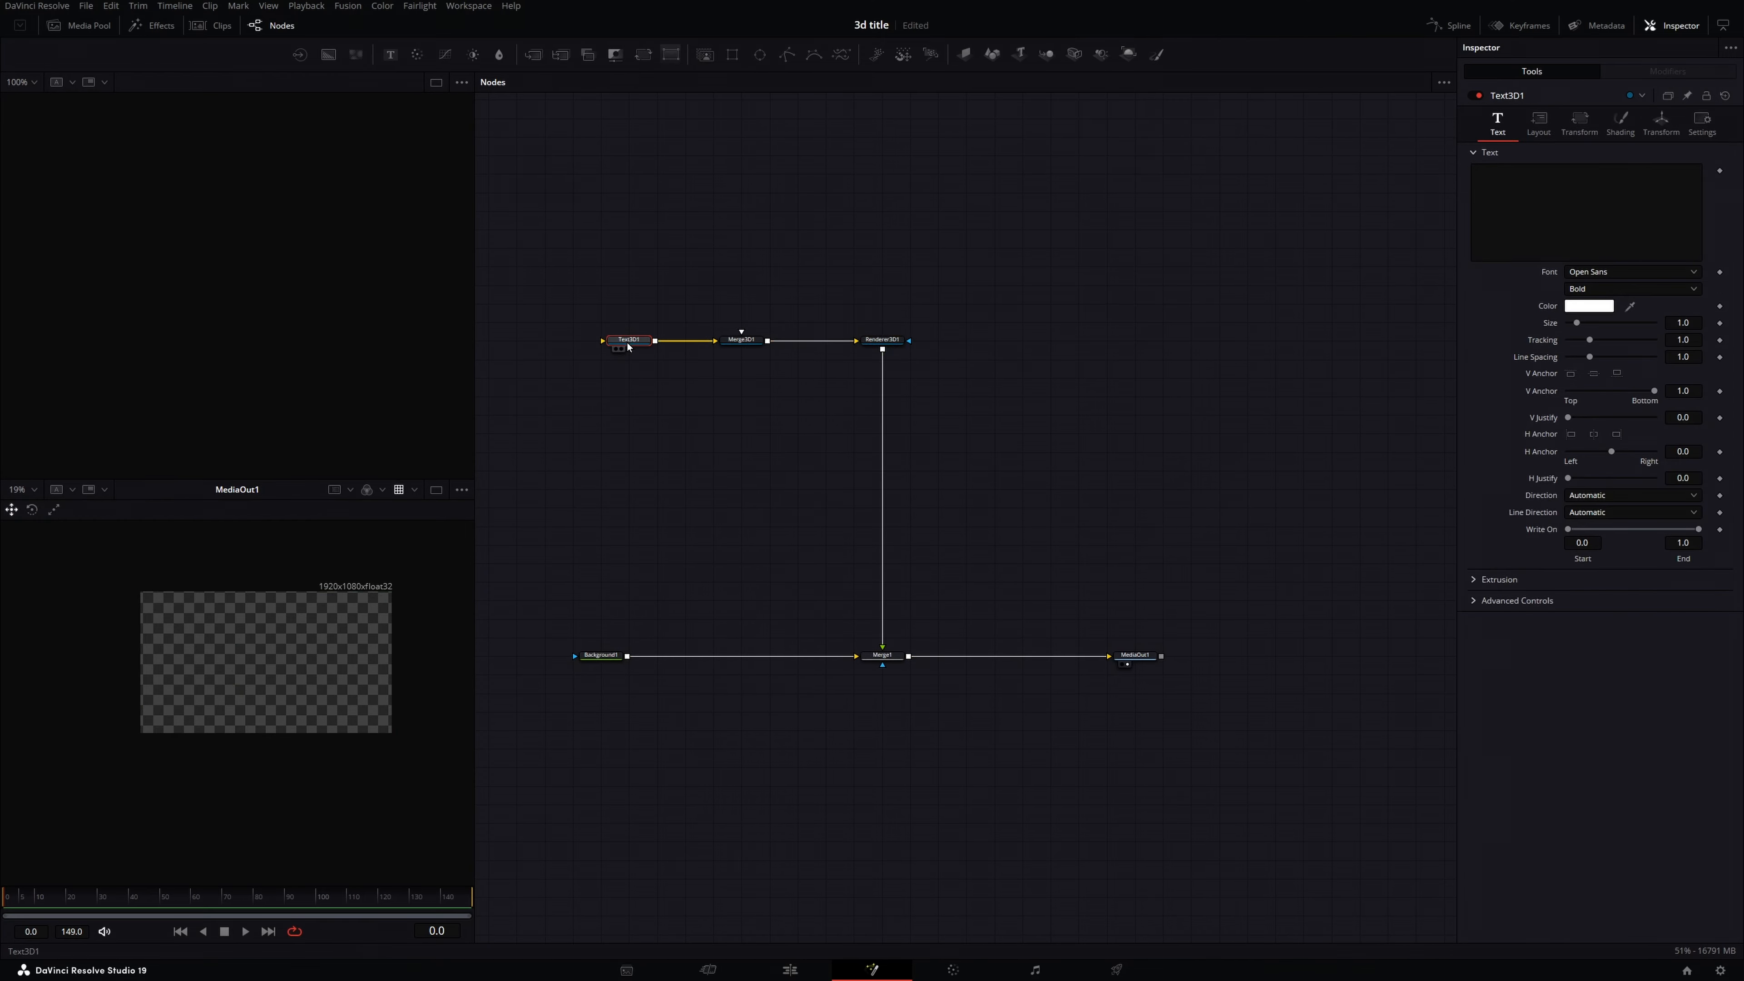
click(1600, 197)
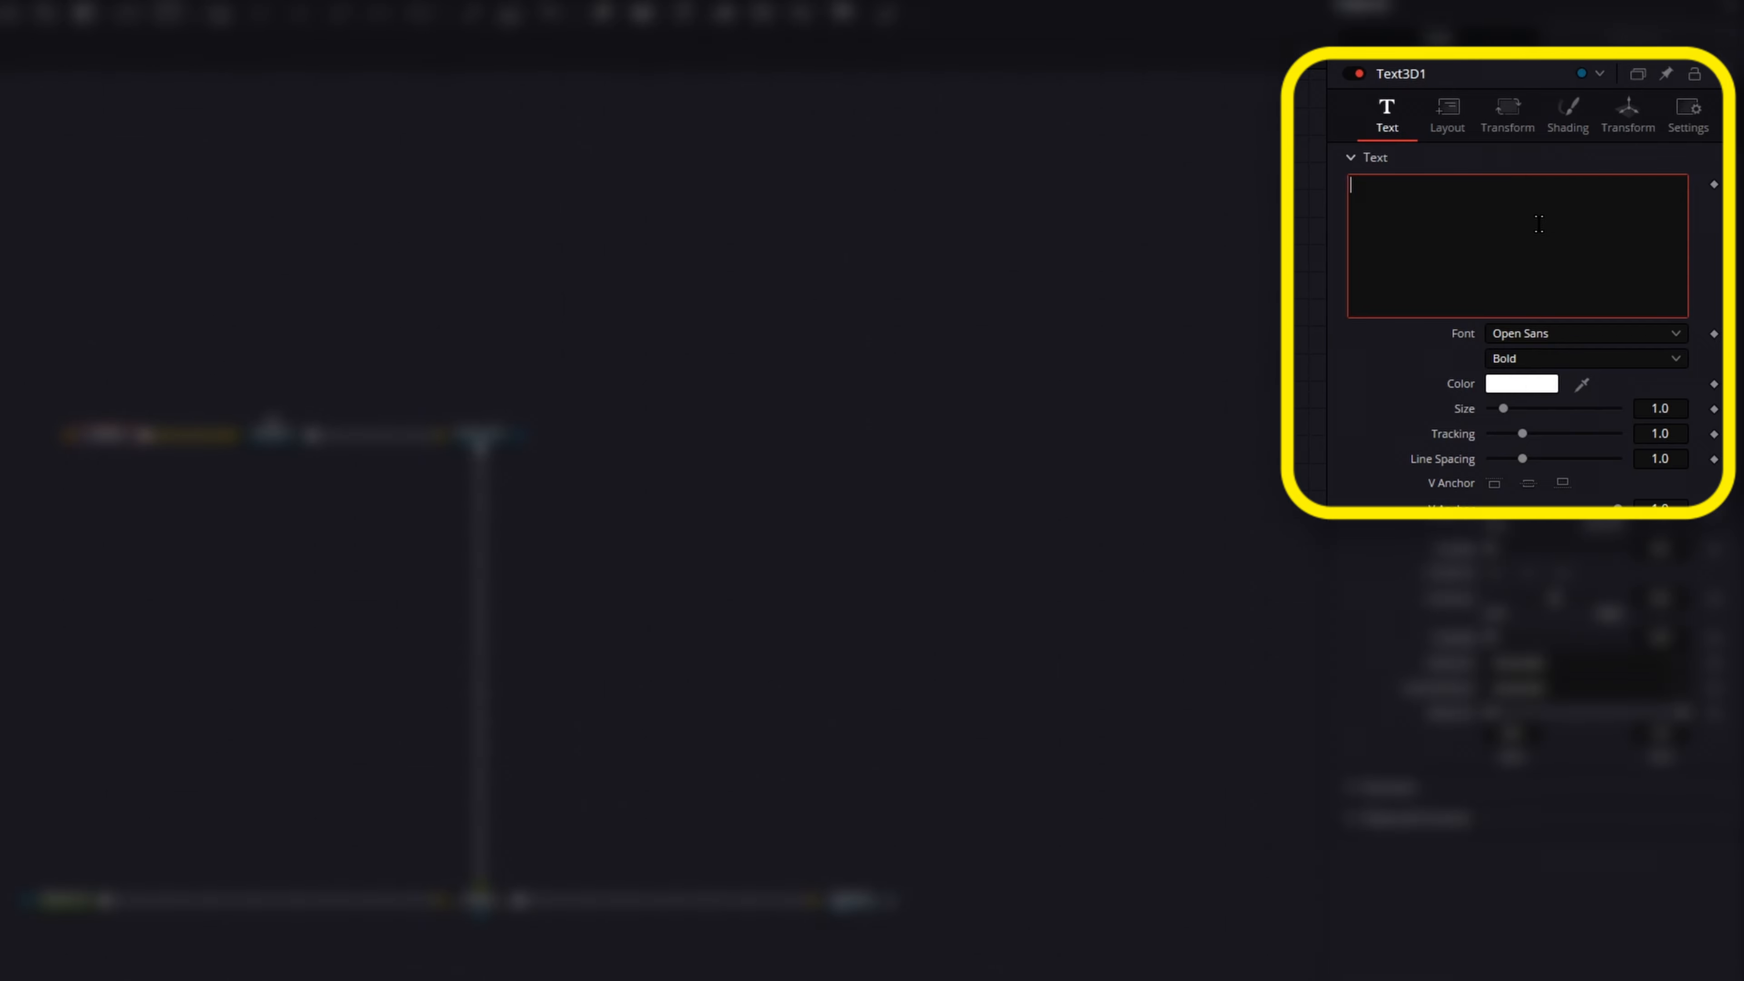
text(go)
key(BackSpace)
key(BackSpace)
text(GodSend)
click(1628, 339)
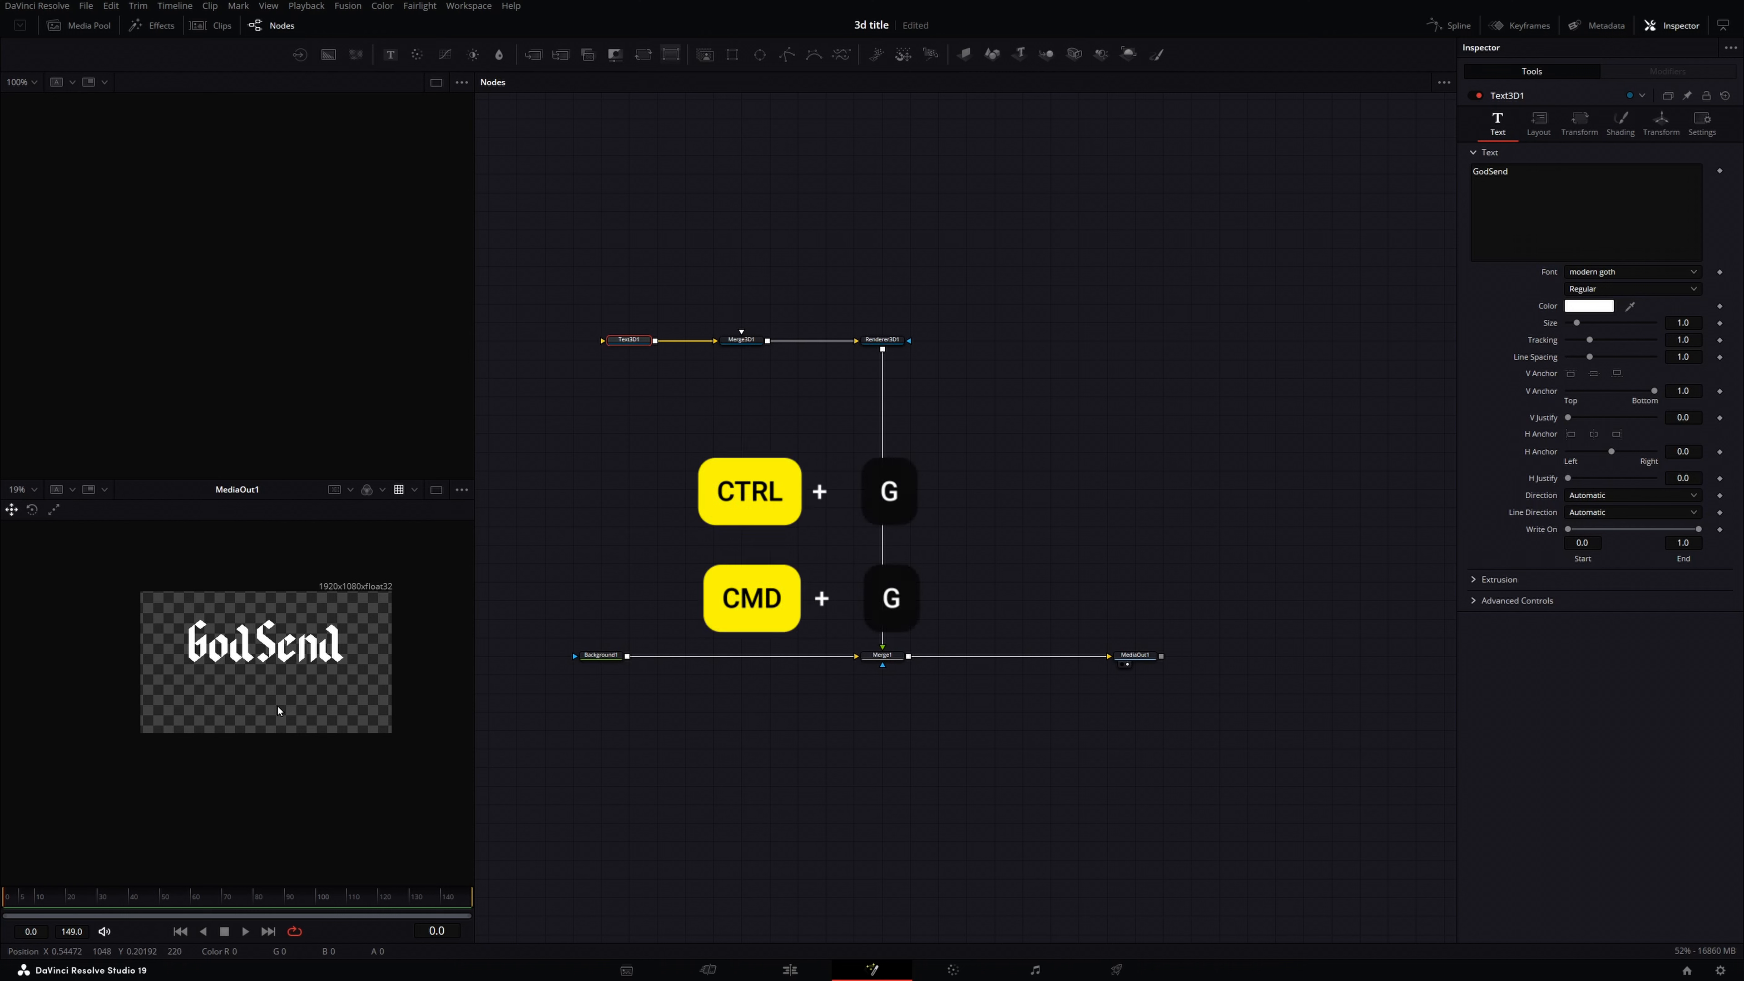
Step: Display the MediaOut1 viewer guides and centre the title vertically with a character Y offset of about -0.196
key(ctrl+g)
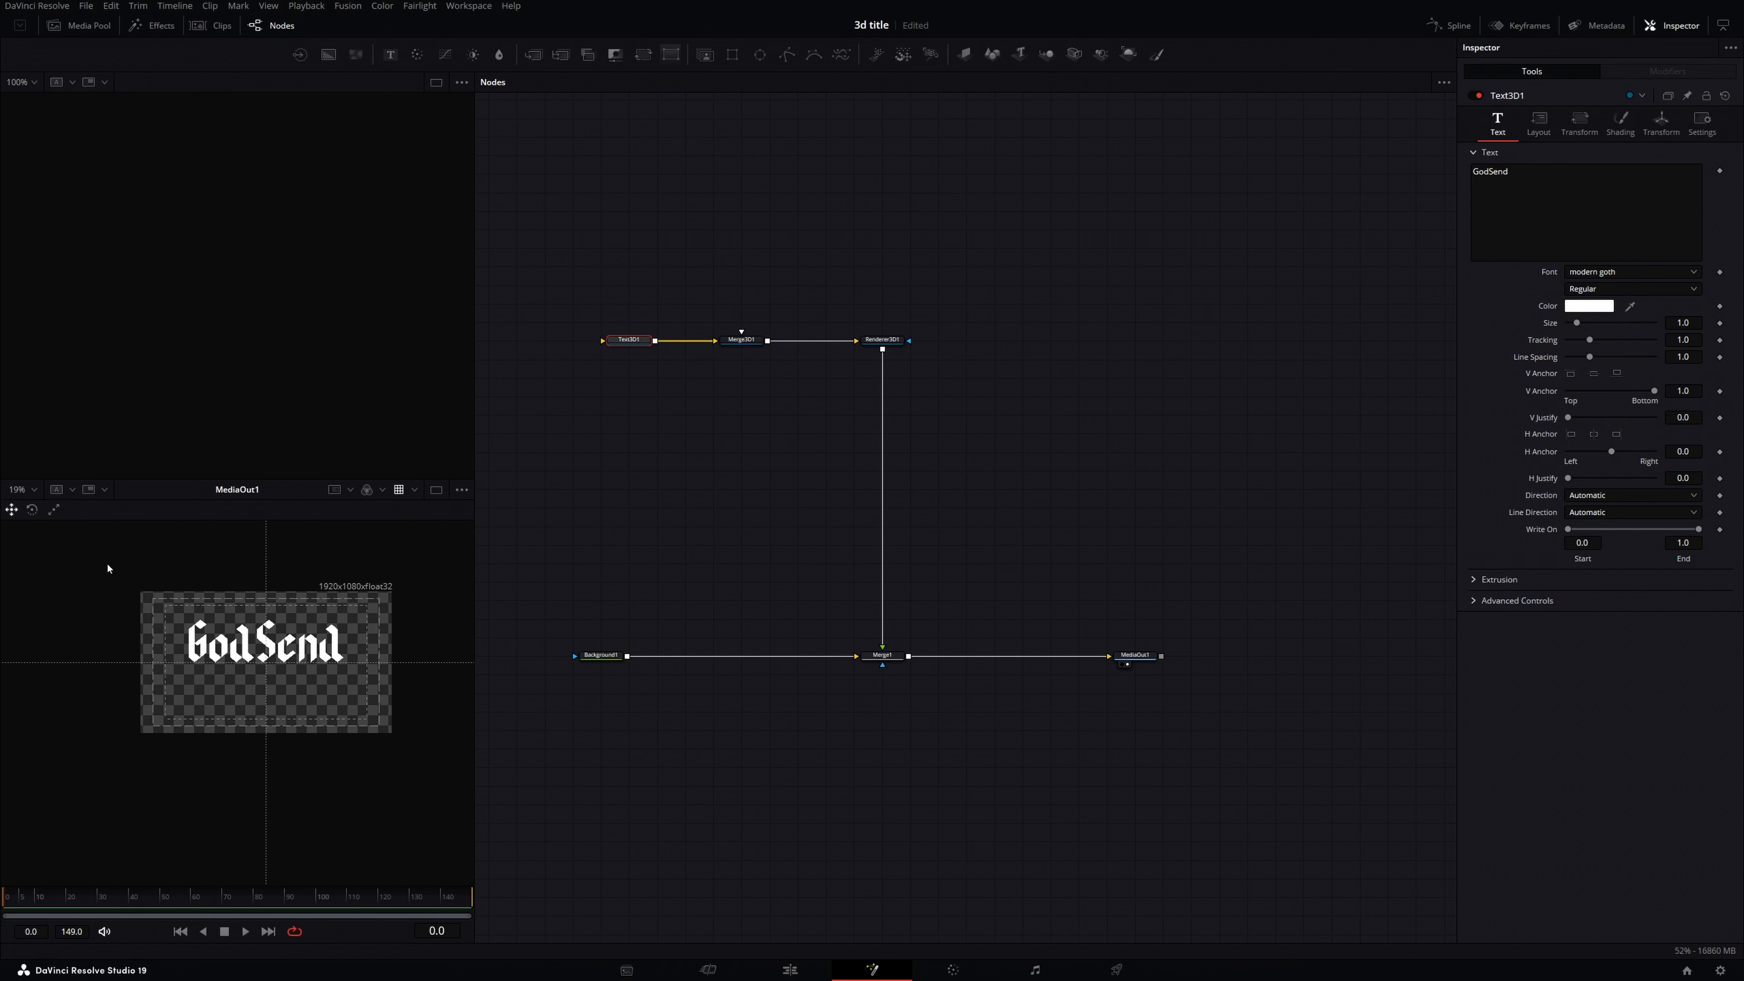
scroll(277, 678, up, 4)
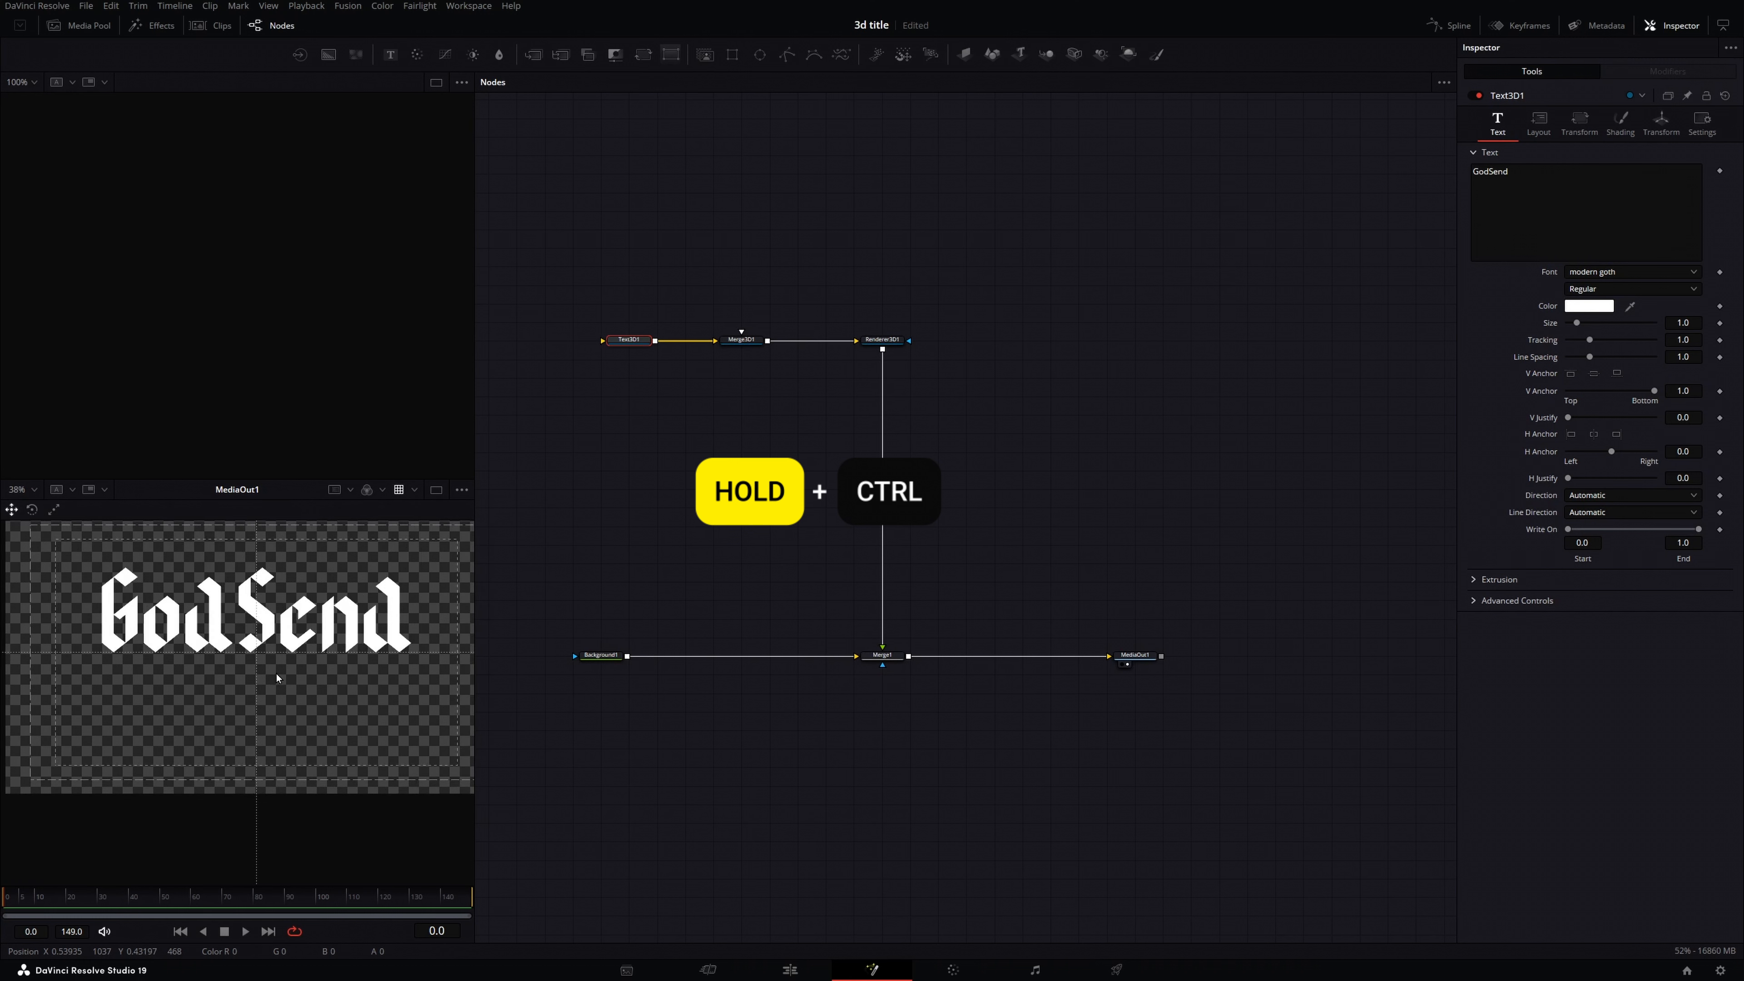
scroll(276, 678, up, 2)
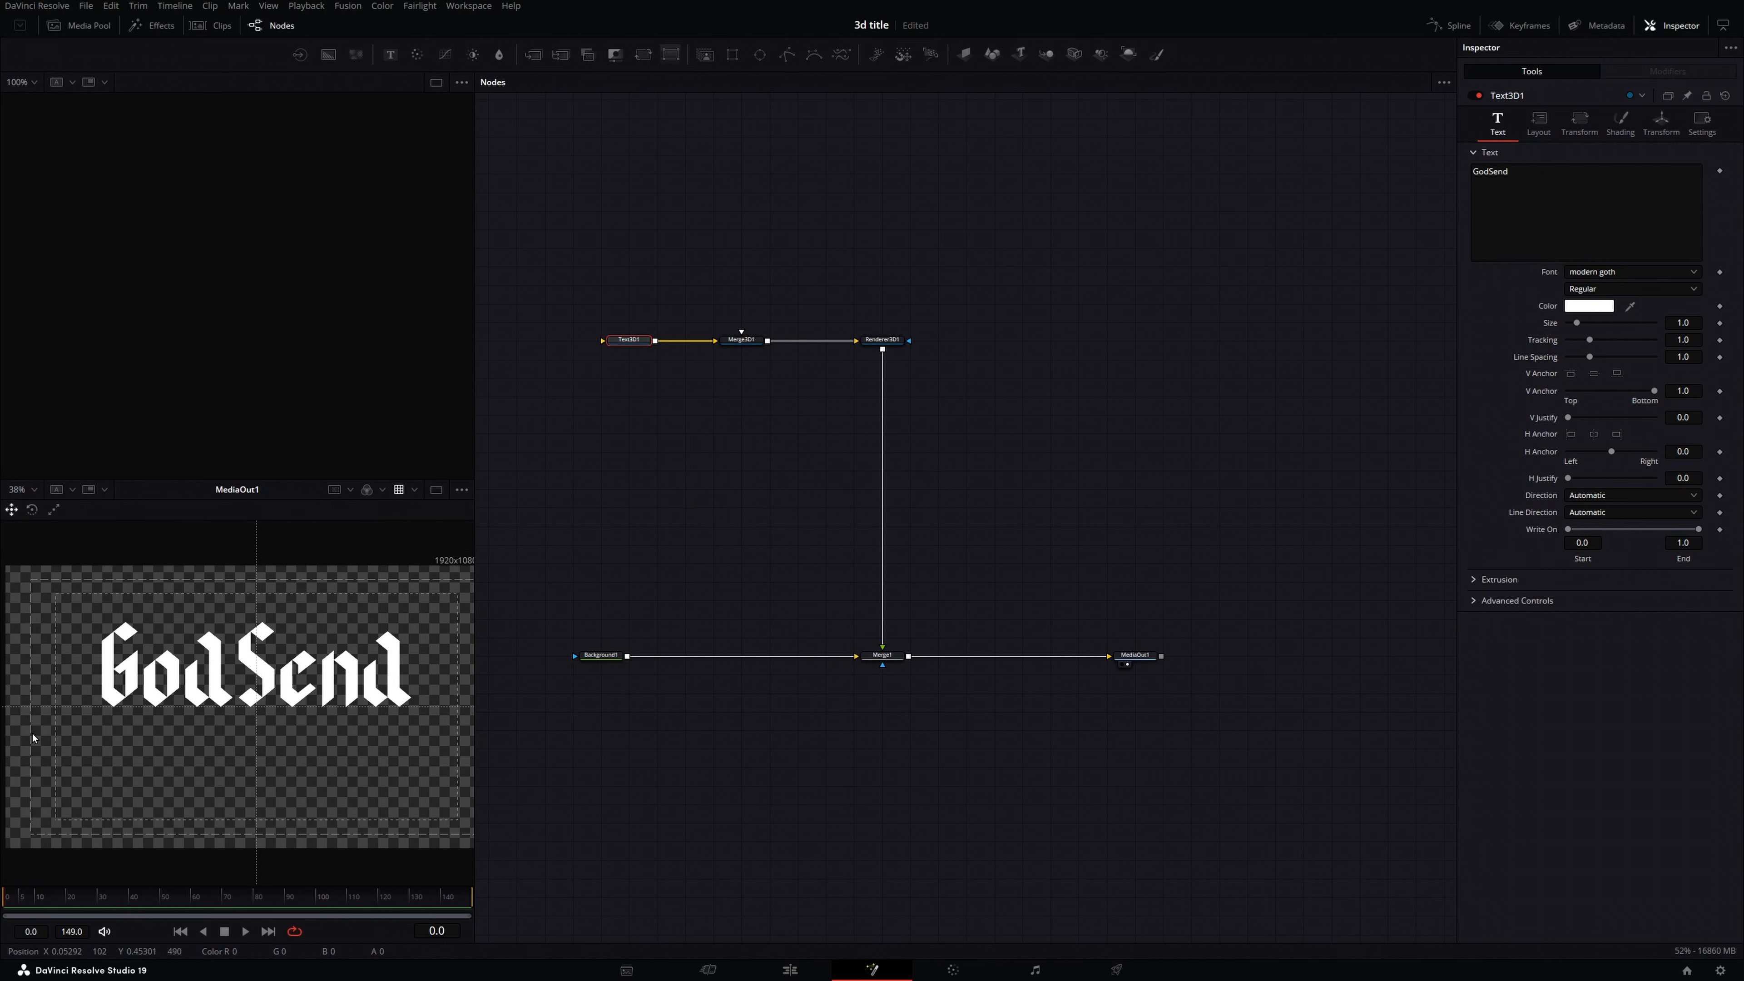
drag(141, 847, 105, 810)
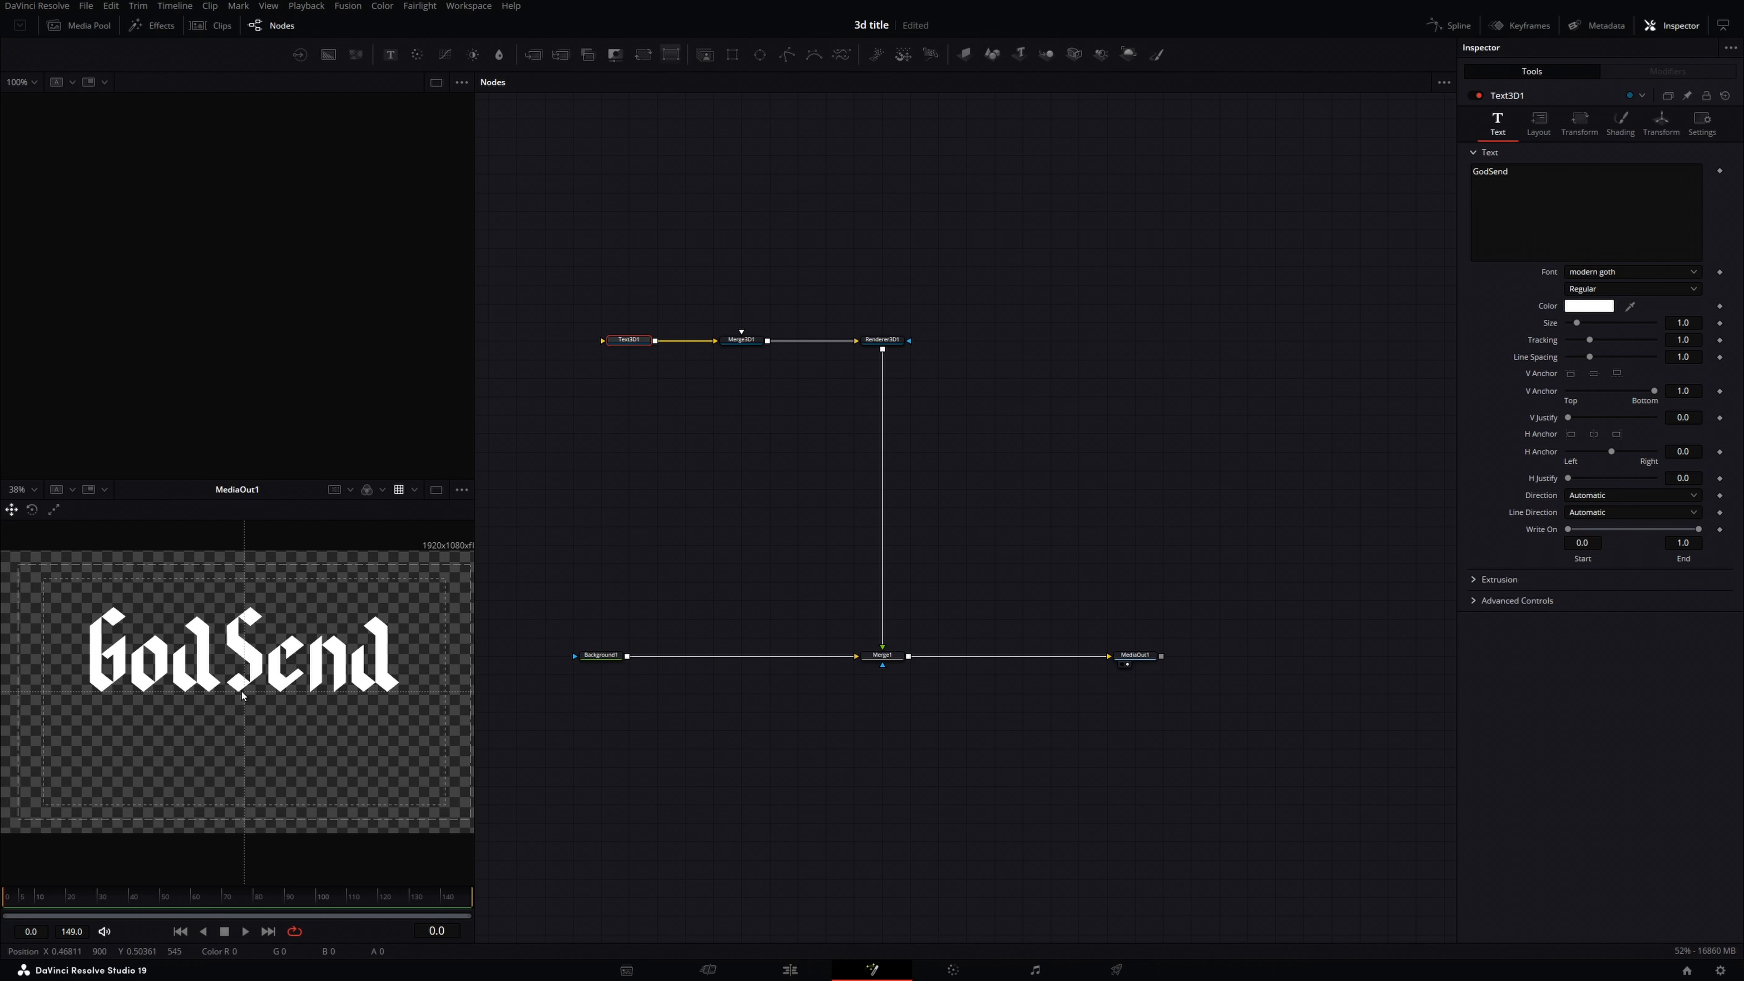
click(1578, 123)
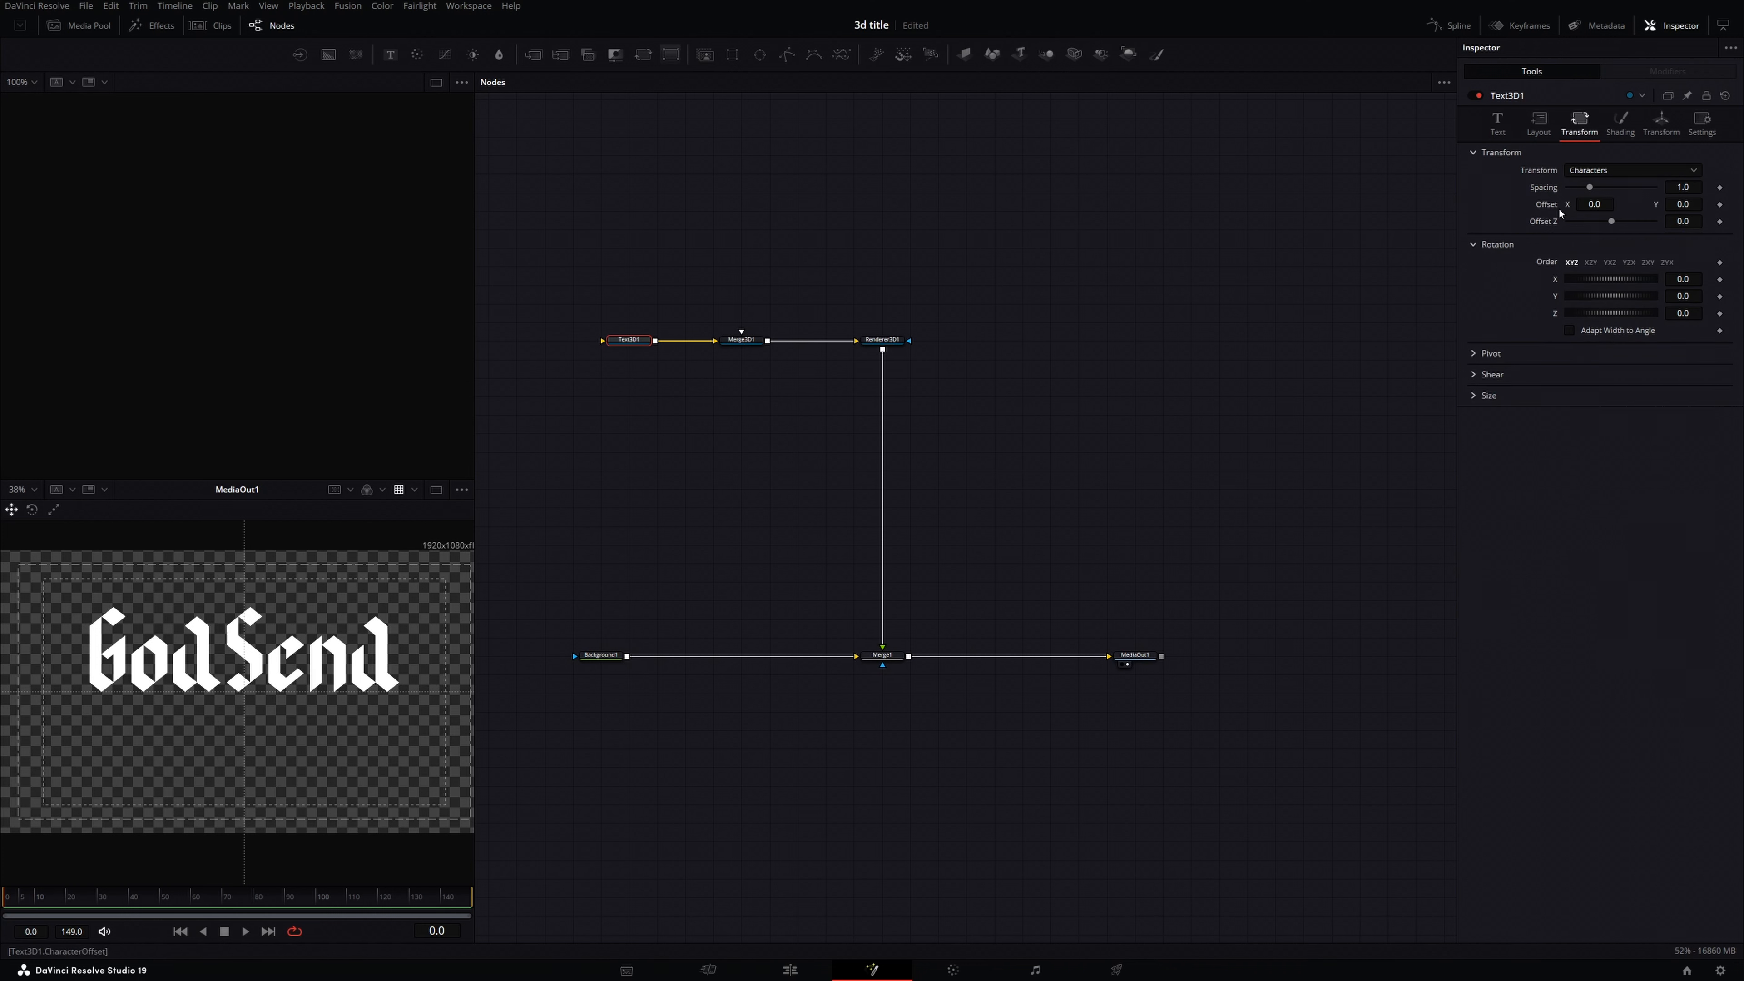
drag(1689, 204, 1663, 205)
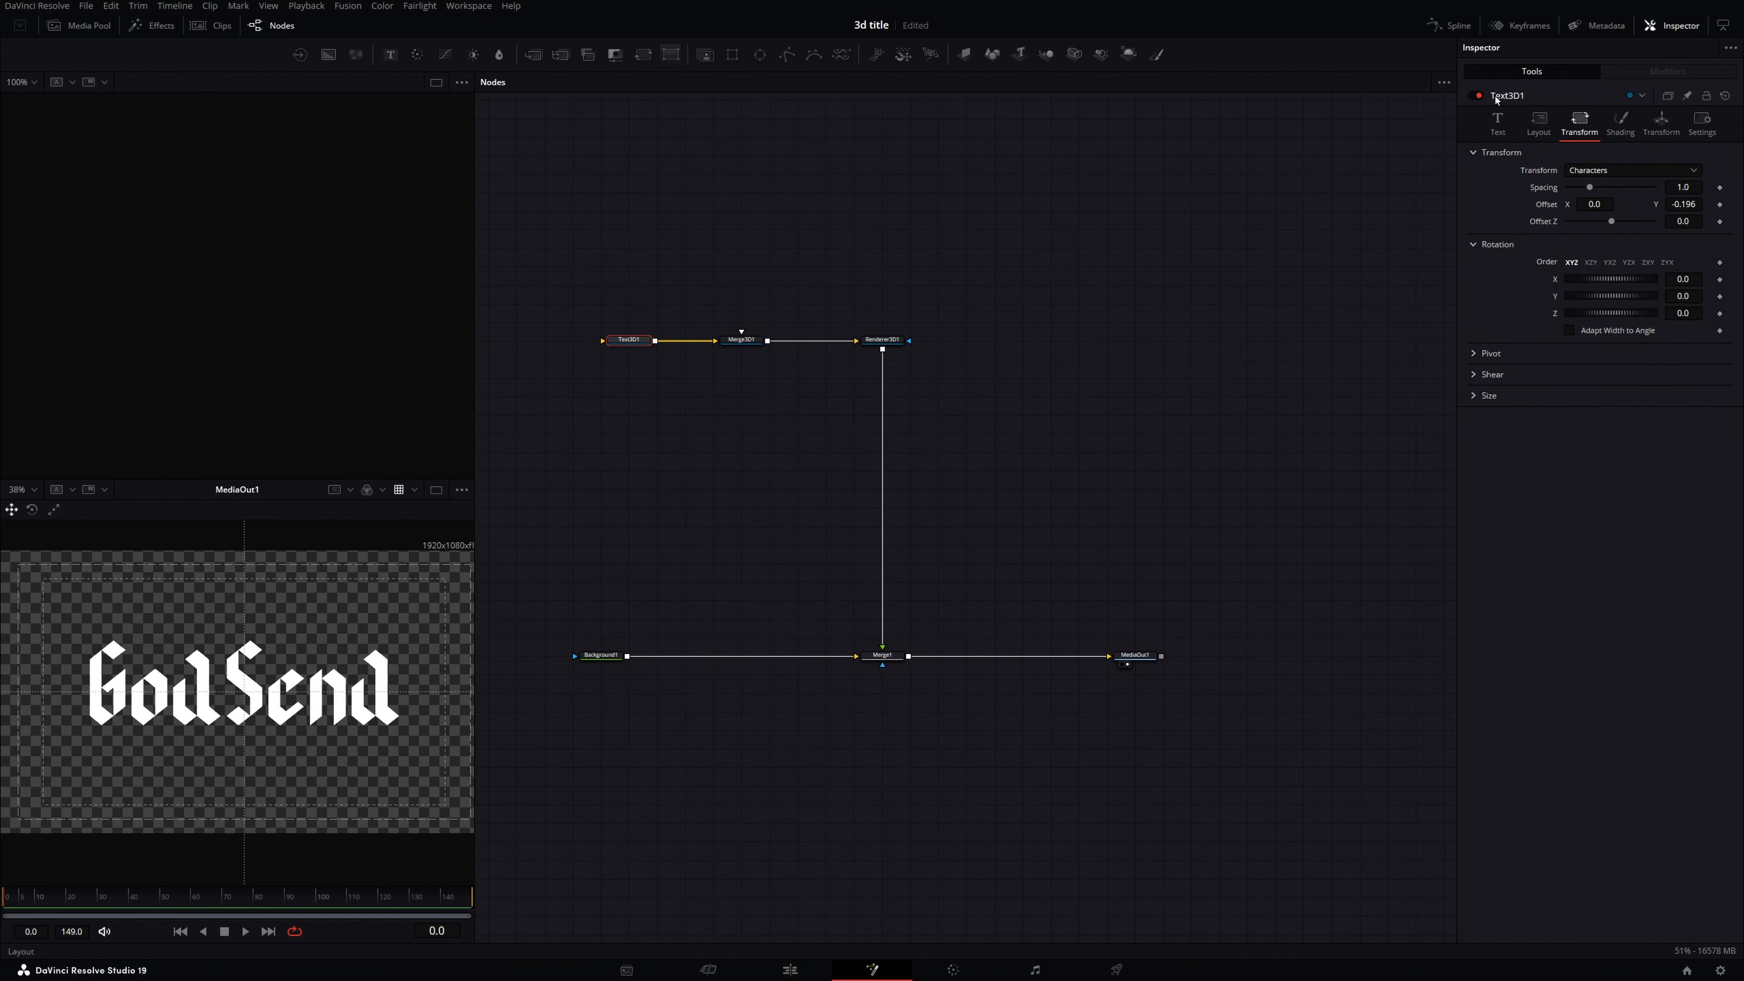
Step: Extrude the GodSend text with an extrusion depth of about 0.17
click(1488, 130)
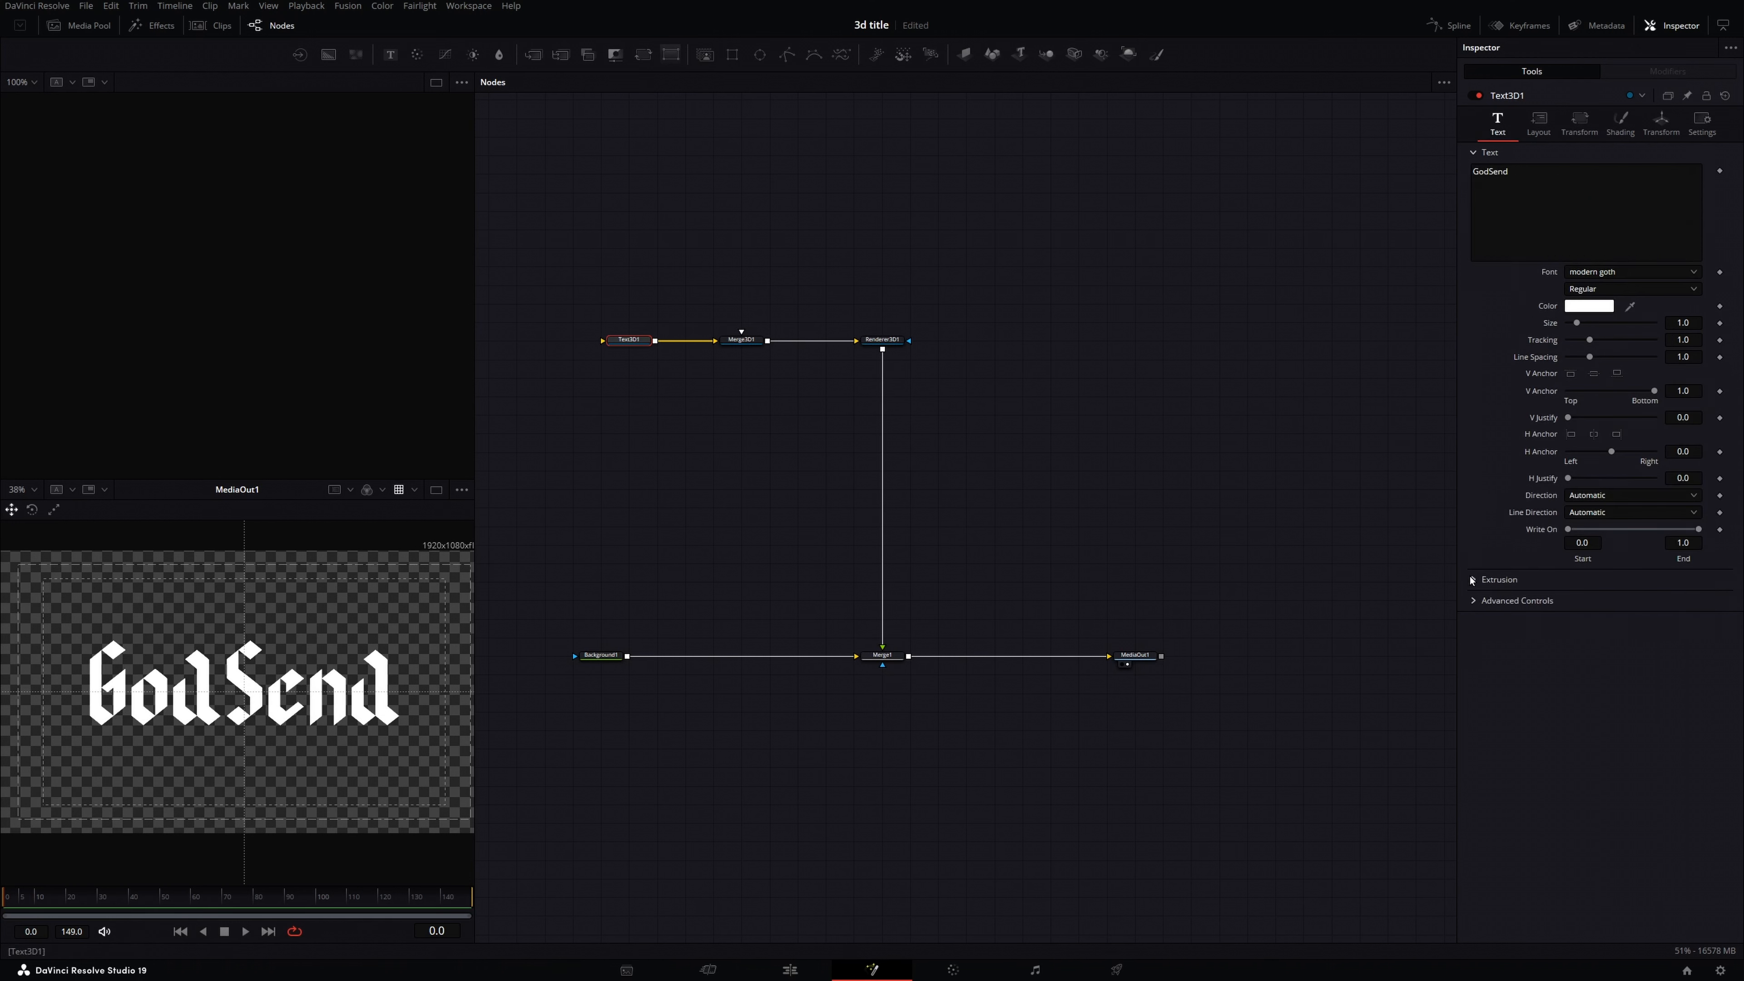
click(1501, 581)
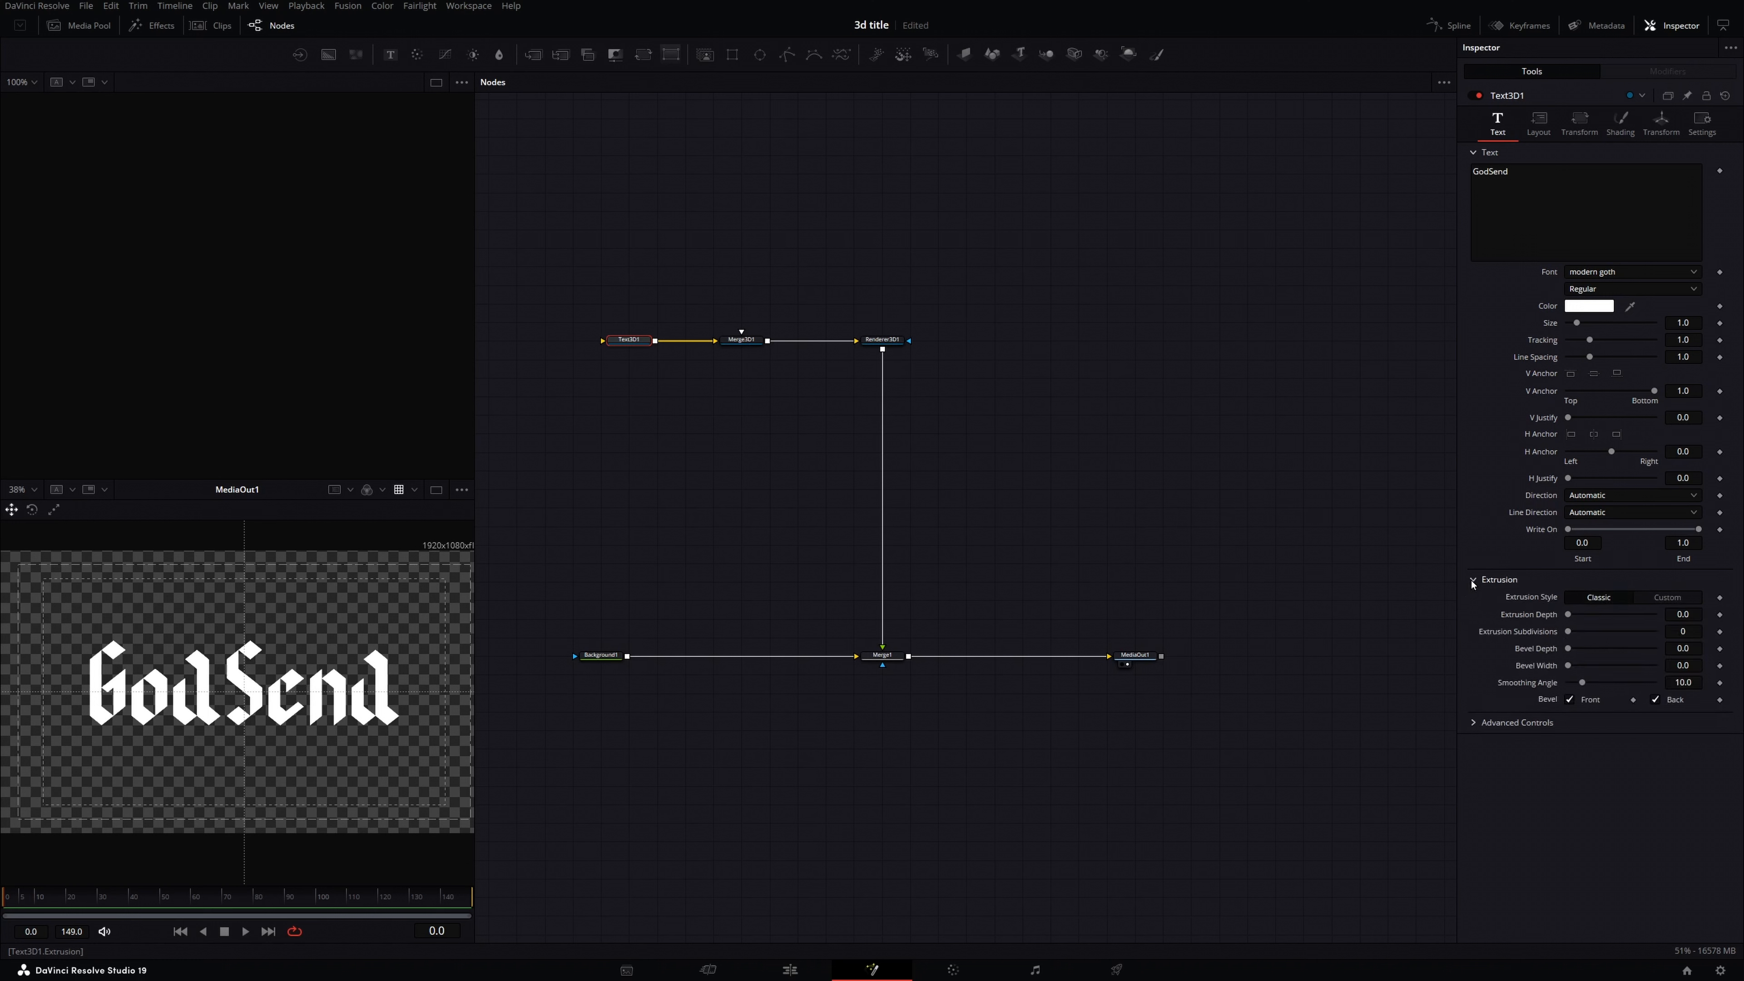
drag(1569, 620, 1641, 616)
Step: Show the Merge3D1 scene in the empty viewer and view the extruded title from an angle
click(751, 344)
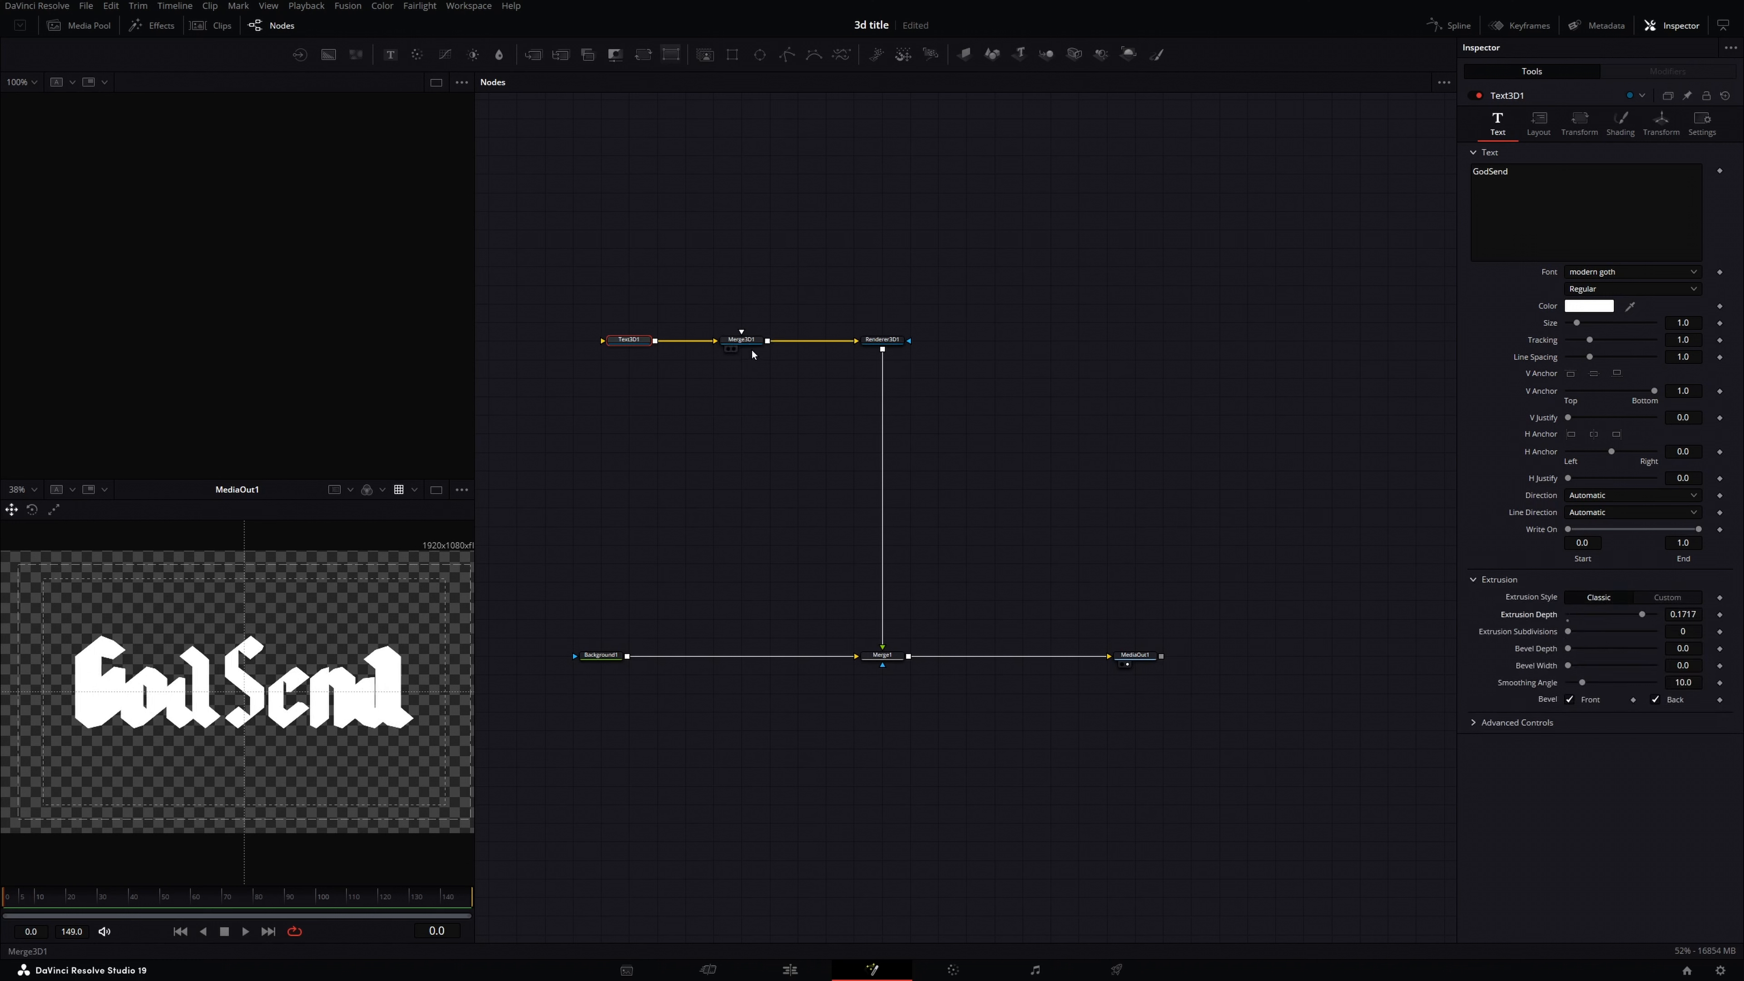
key(1)
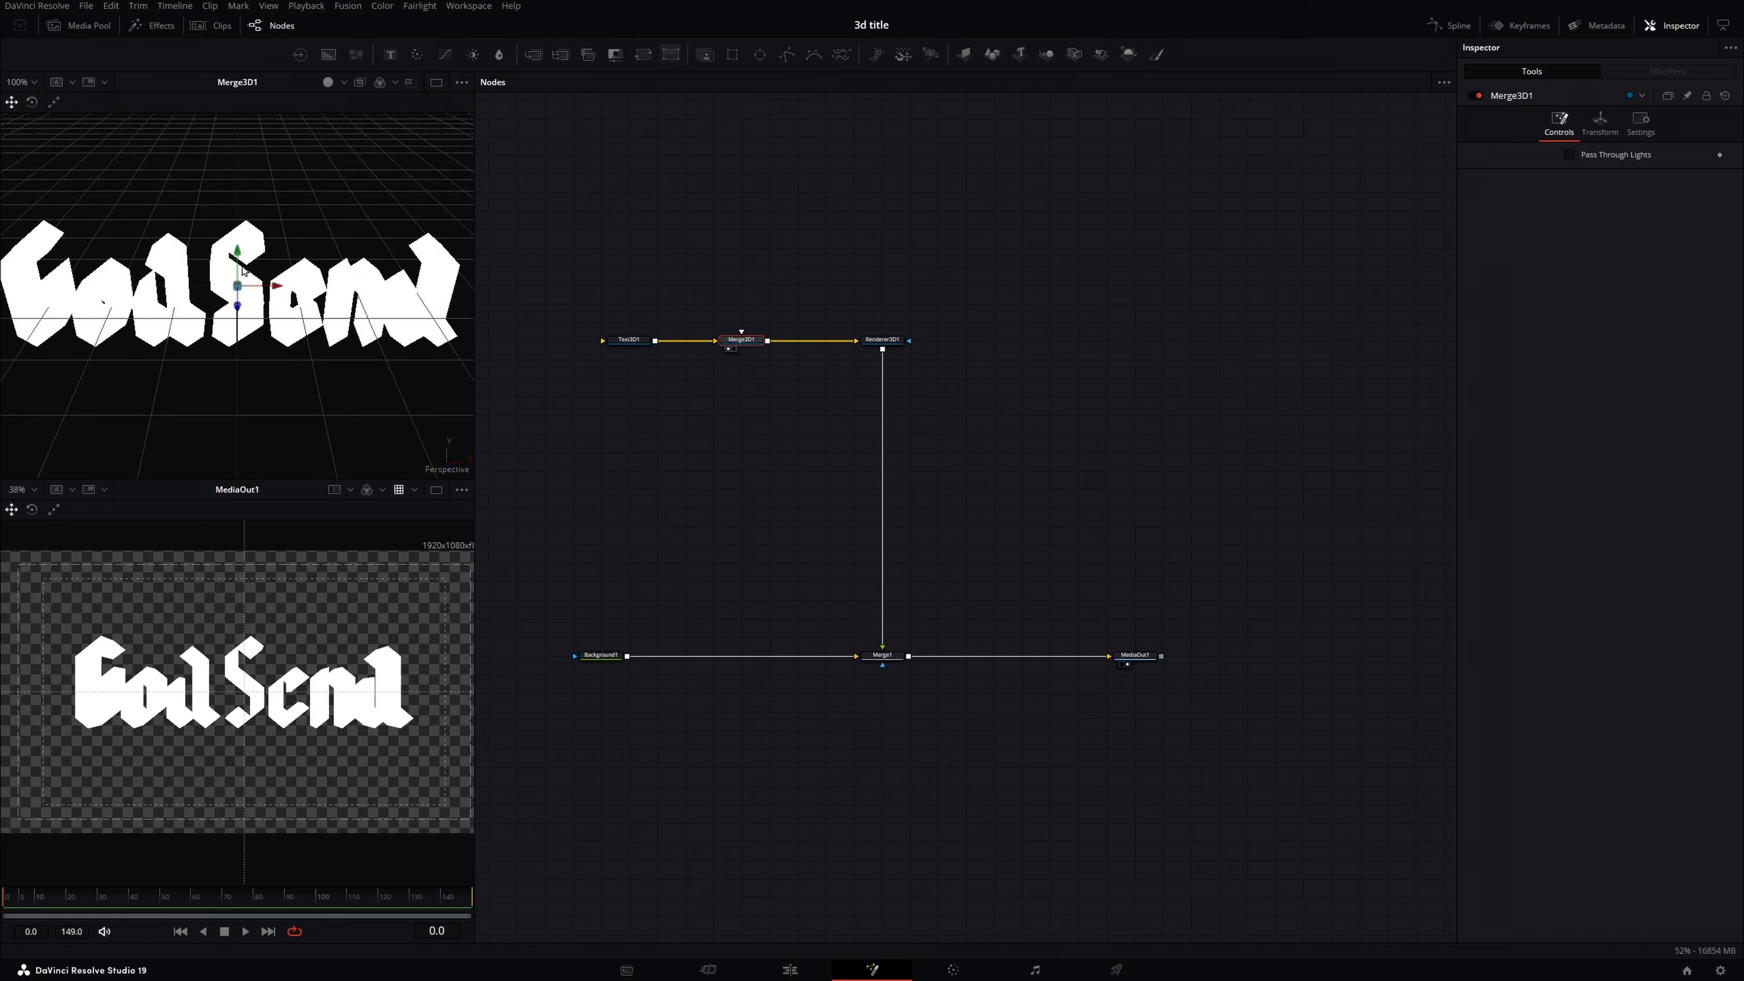
drag(242, 269, 251, 348)
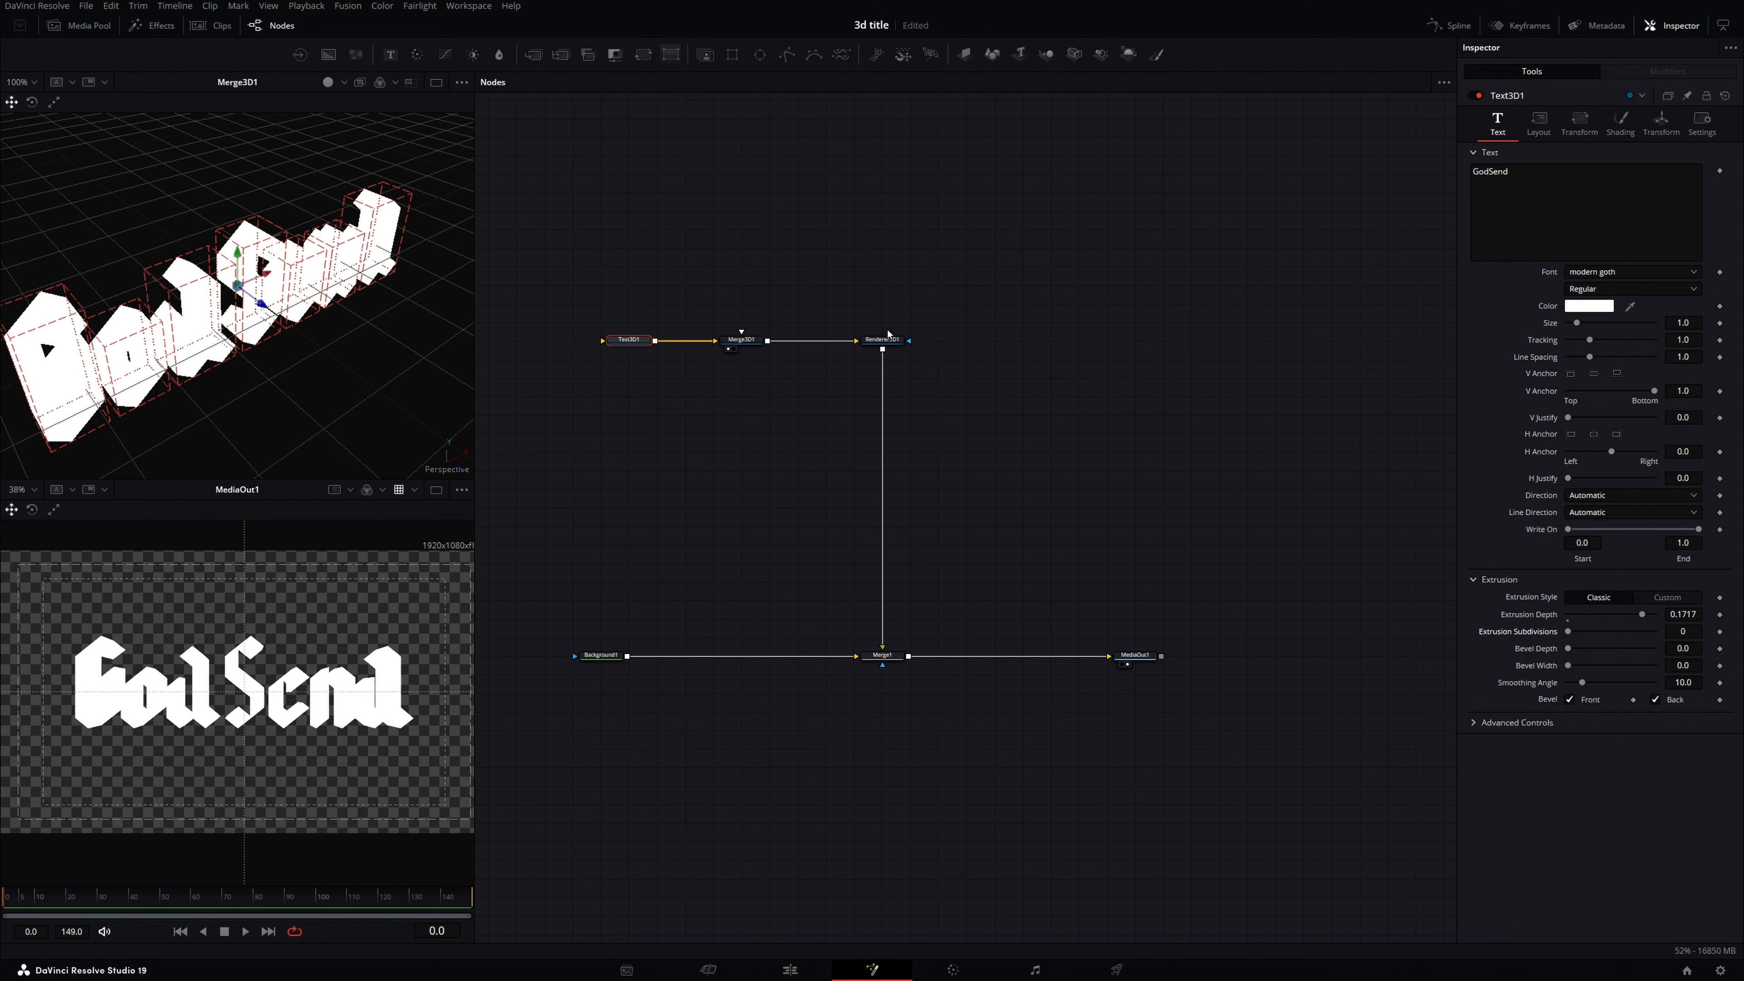
Step: Enable lighting and shadows on the Renderer3D1 node
click(885, 345)
click(1570, 289)
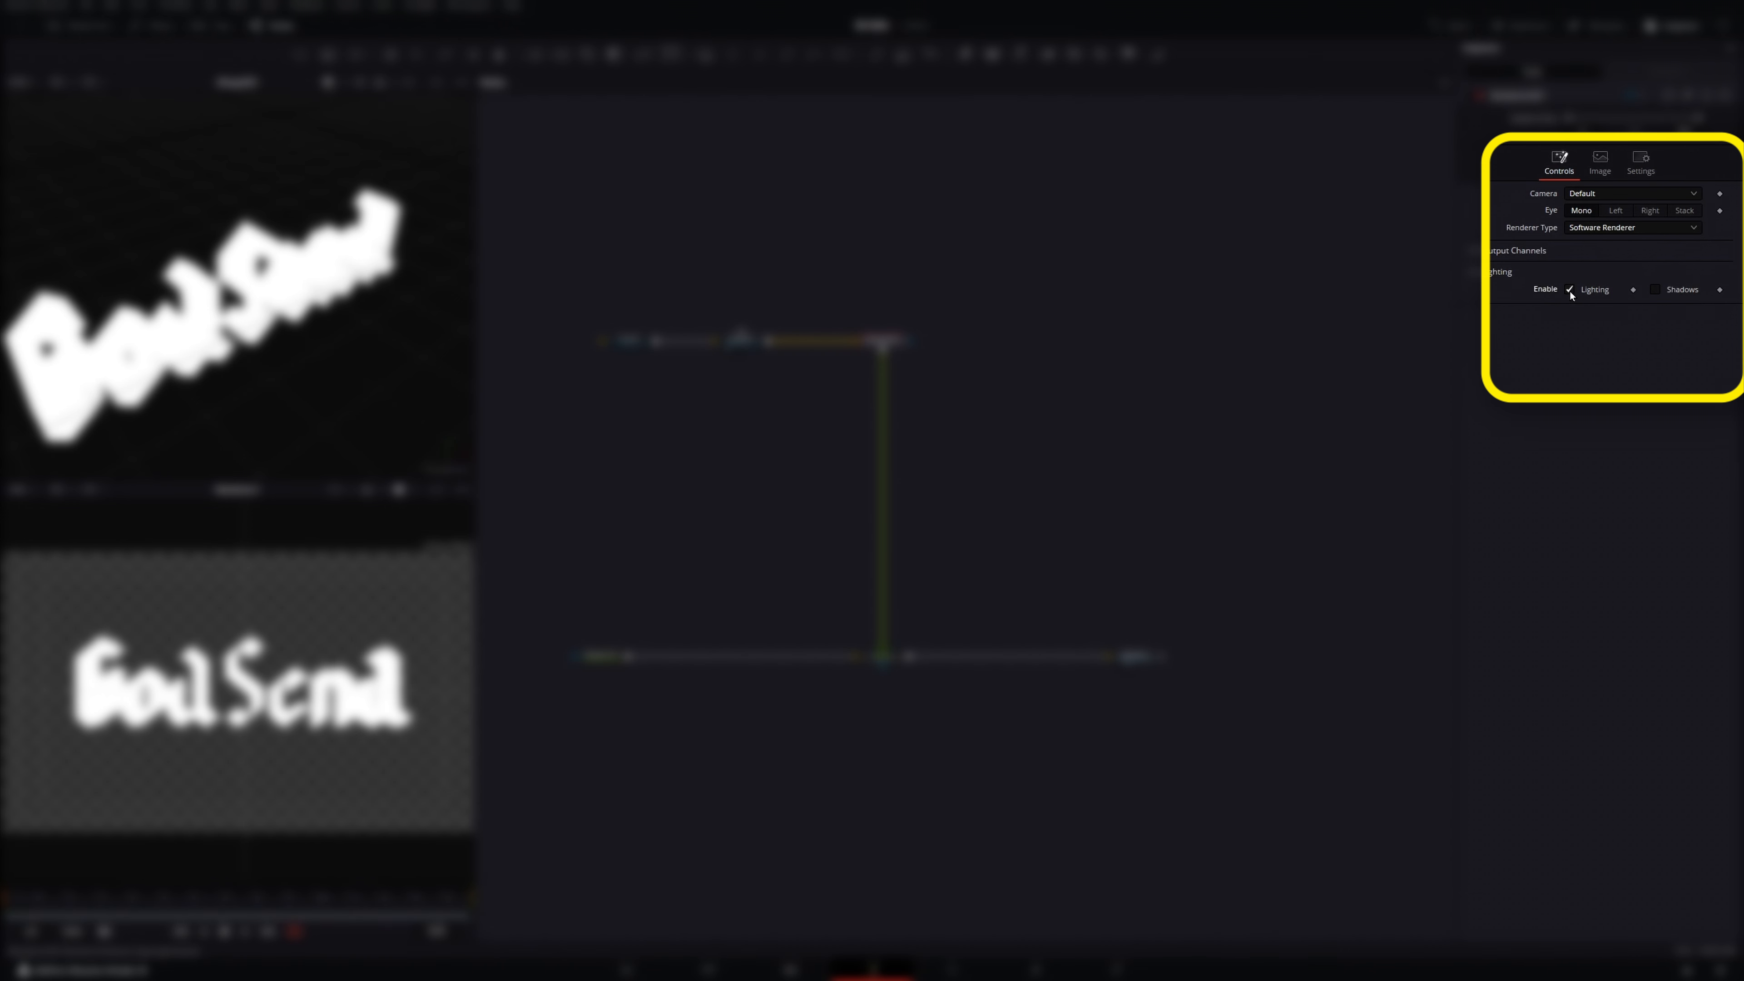
click(1652, 291)
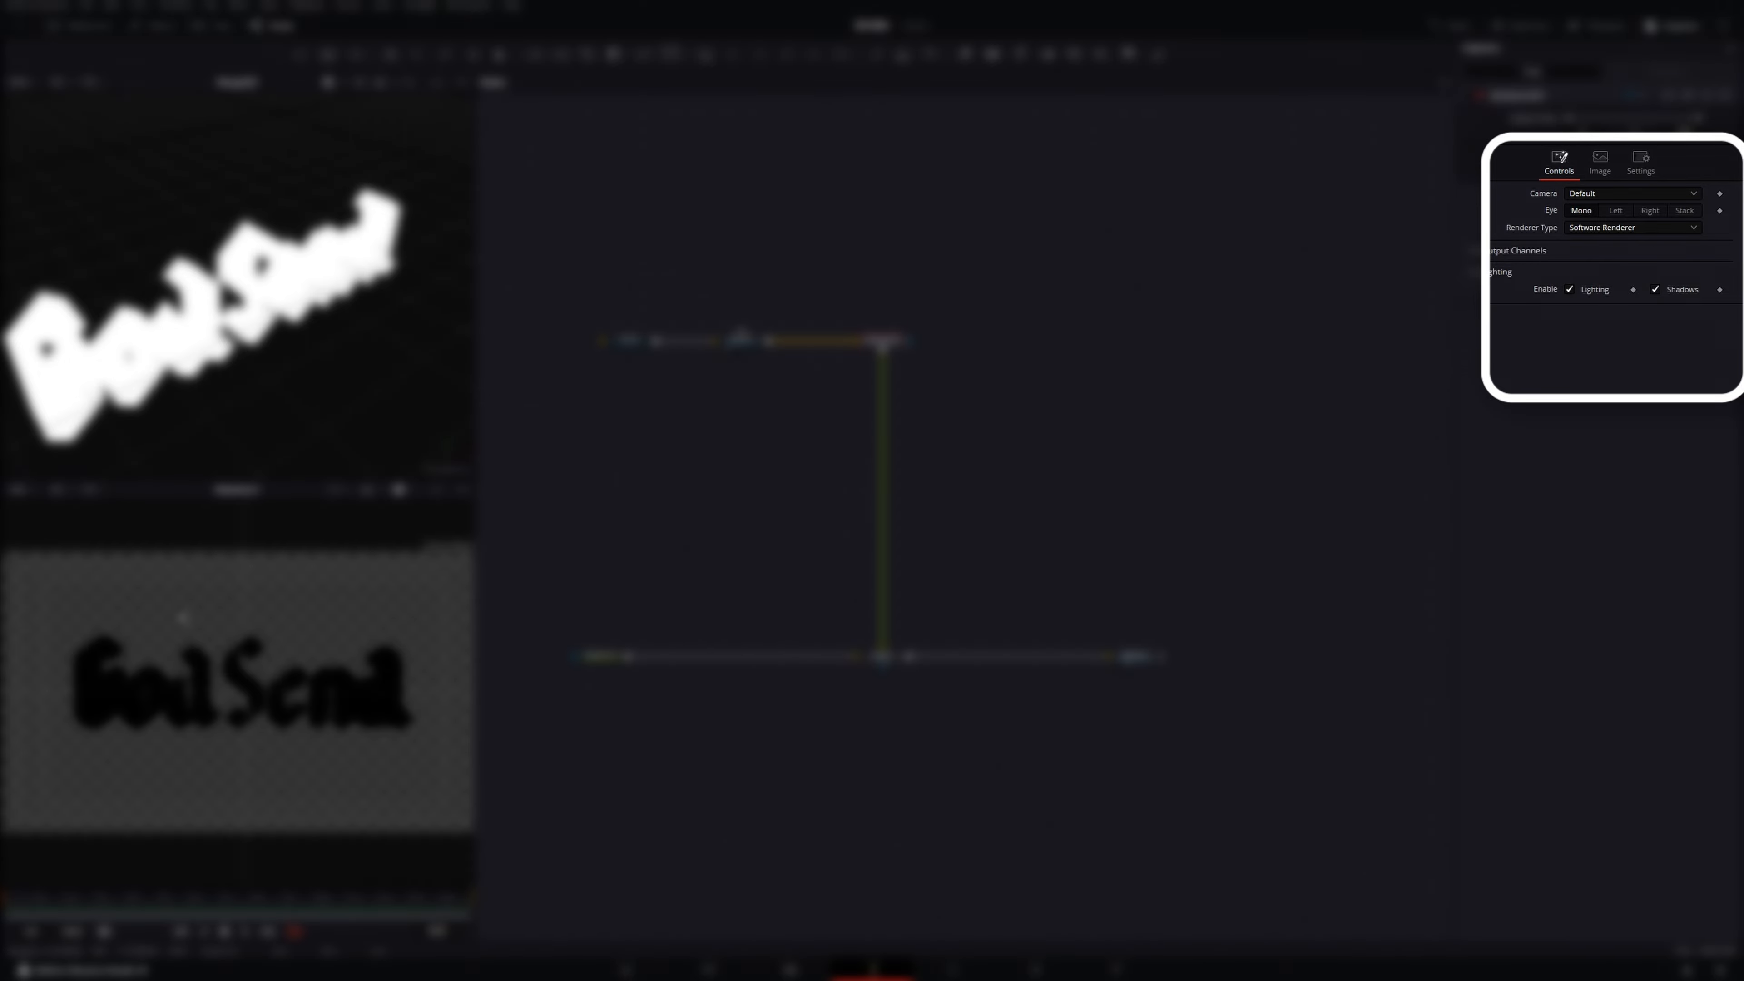
Step: Add an Ambient Light node and connect it to Merge3D1
click(634, 349)
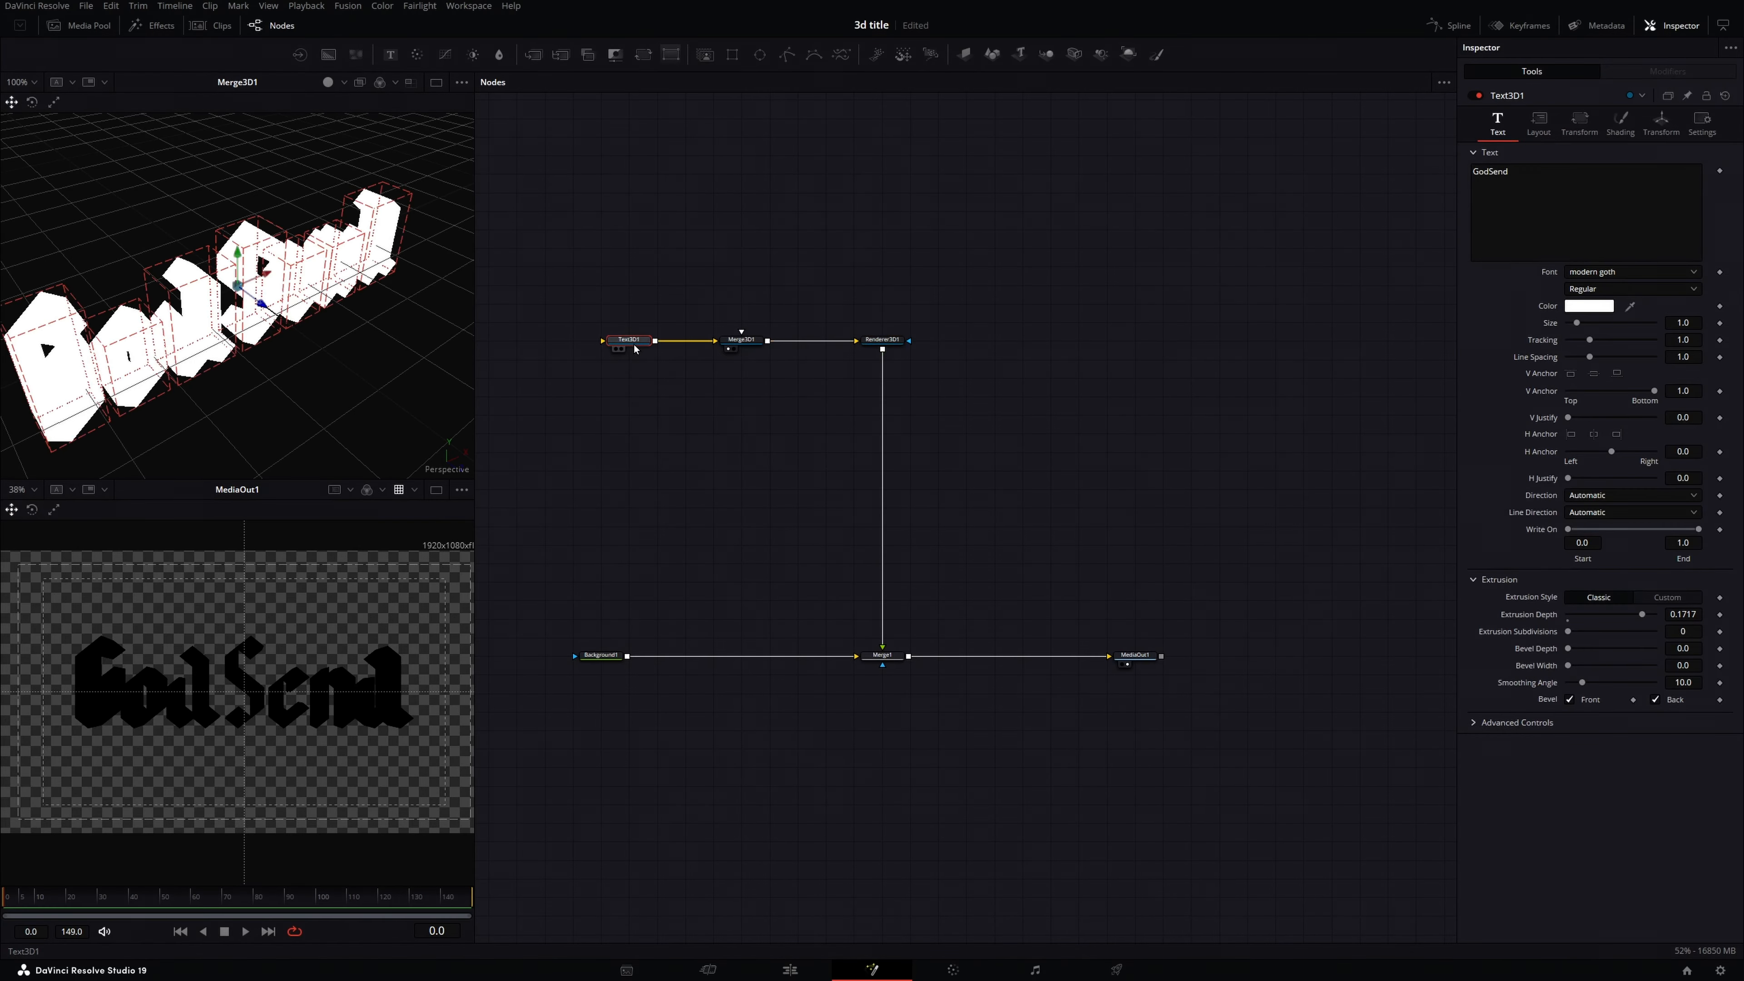
key(ctrl+space)
text(light)
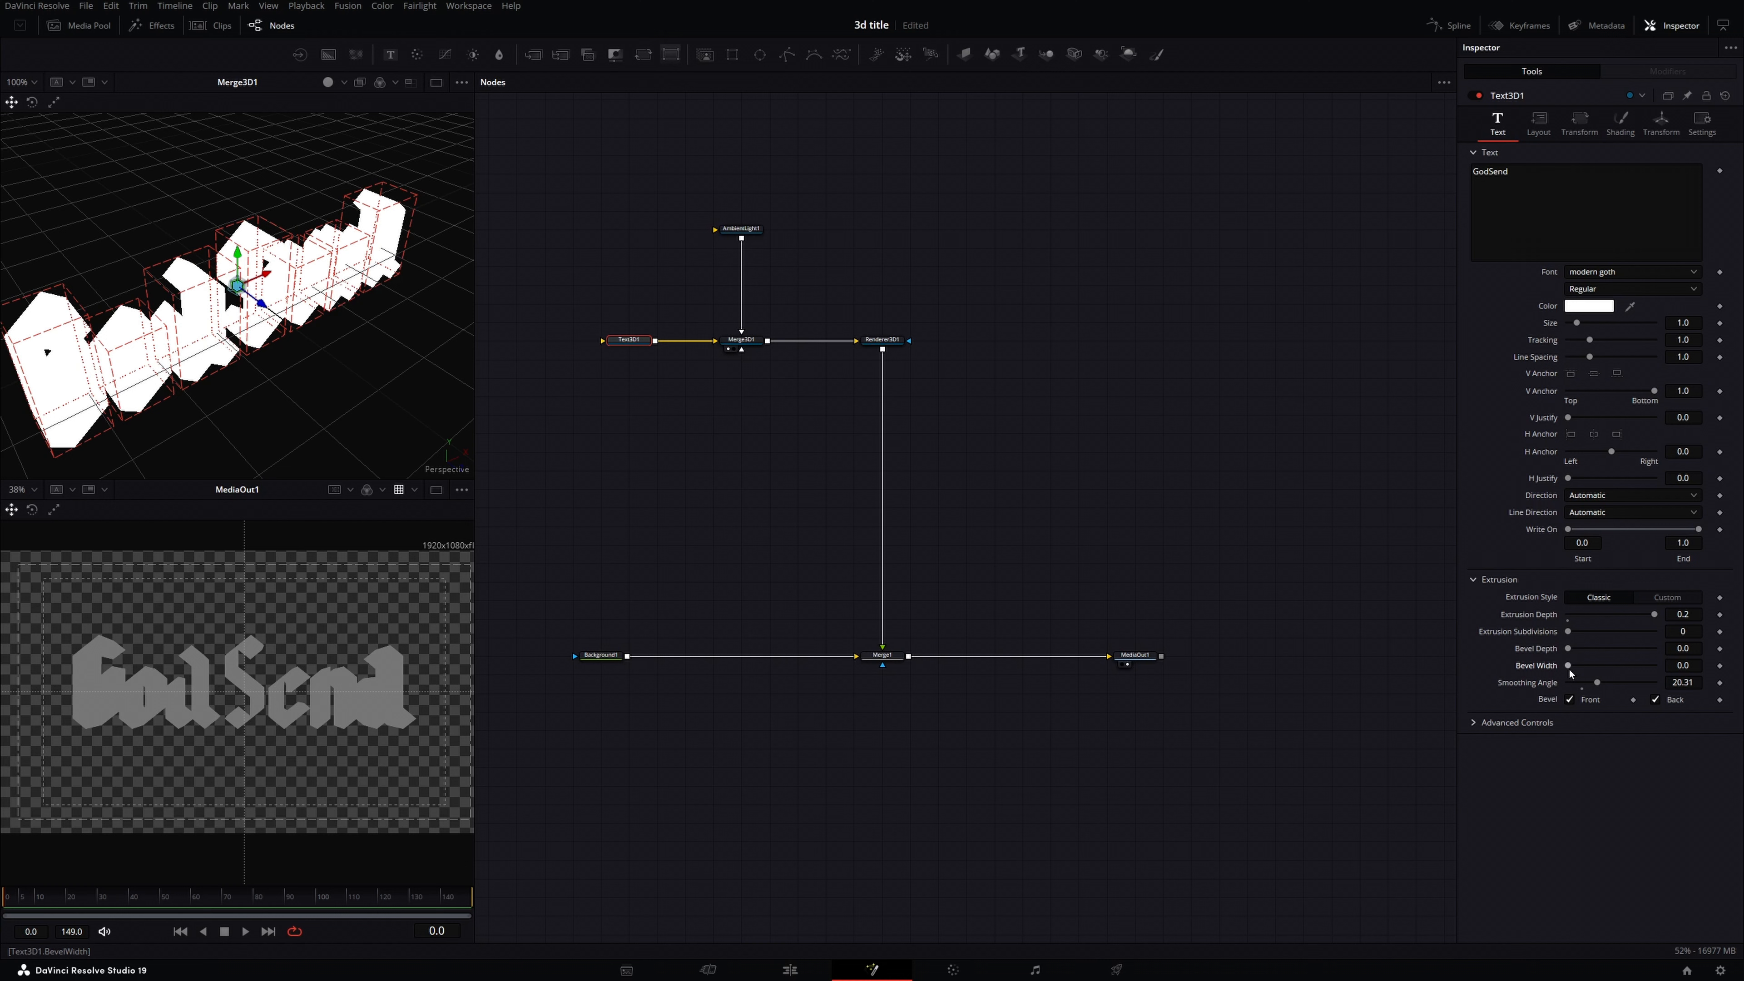
Step: Bevel the title's extrusion with a bevel depth of about 0.027 and a bevel width of 0.022
mouse_move(1568, 666)
mouse_down()
mouse_move(1586, 666)
mouse_move(1579, 650)
mouse_up()
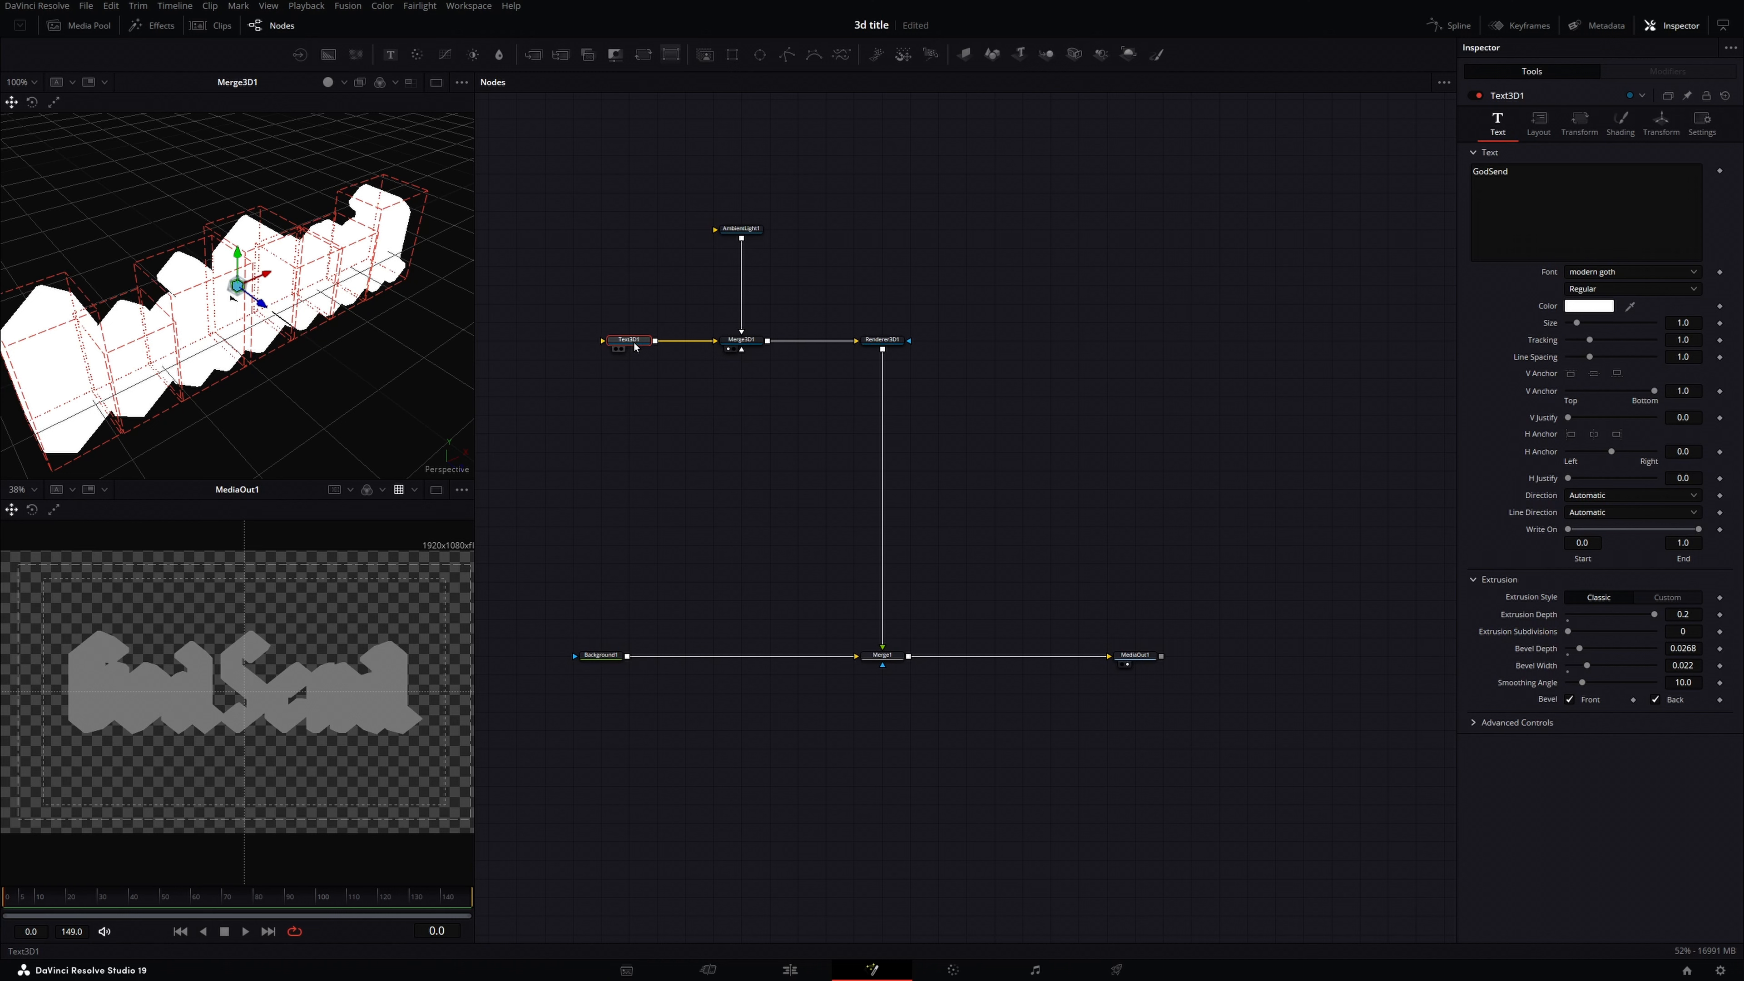
Step: Add a Point Light node to the Text3D1 node using the tool search
key(shift+space)
text(light)
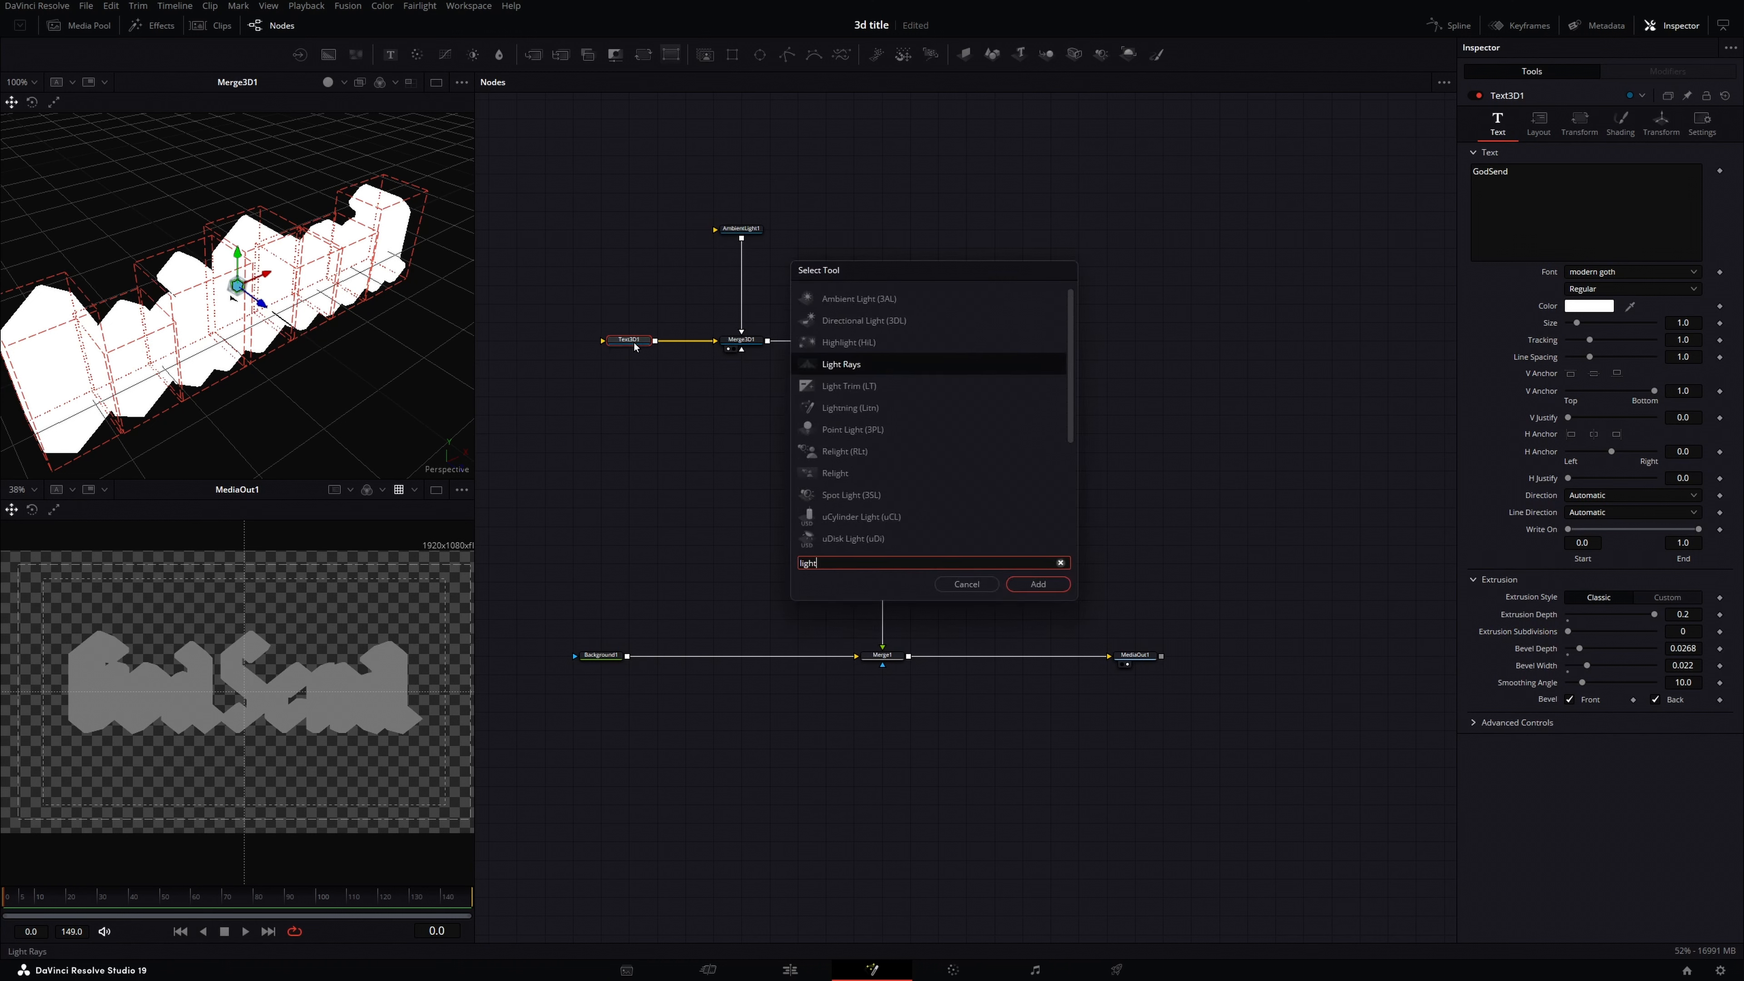
key(Down)
key(Down)
key(Down)
key(Return)
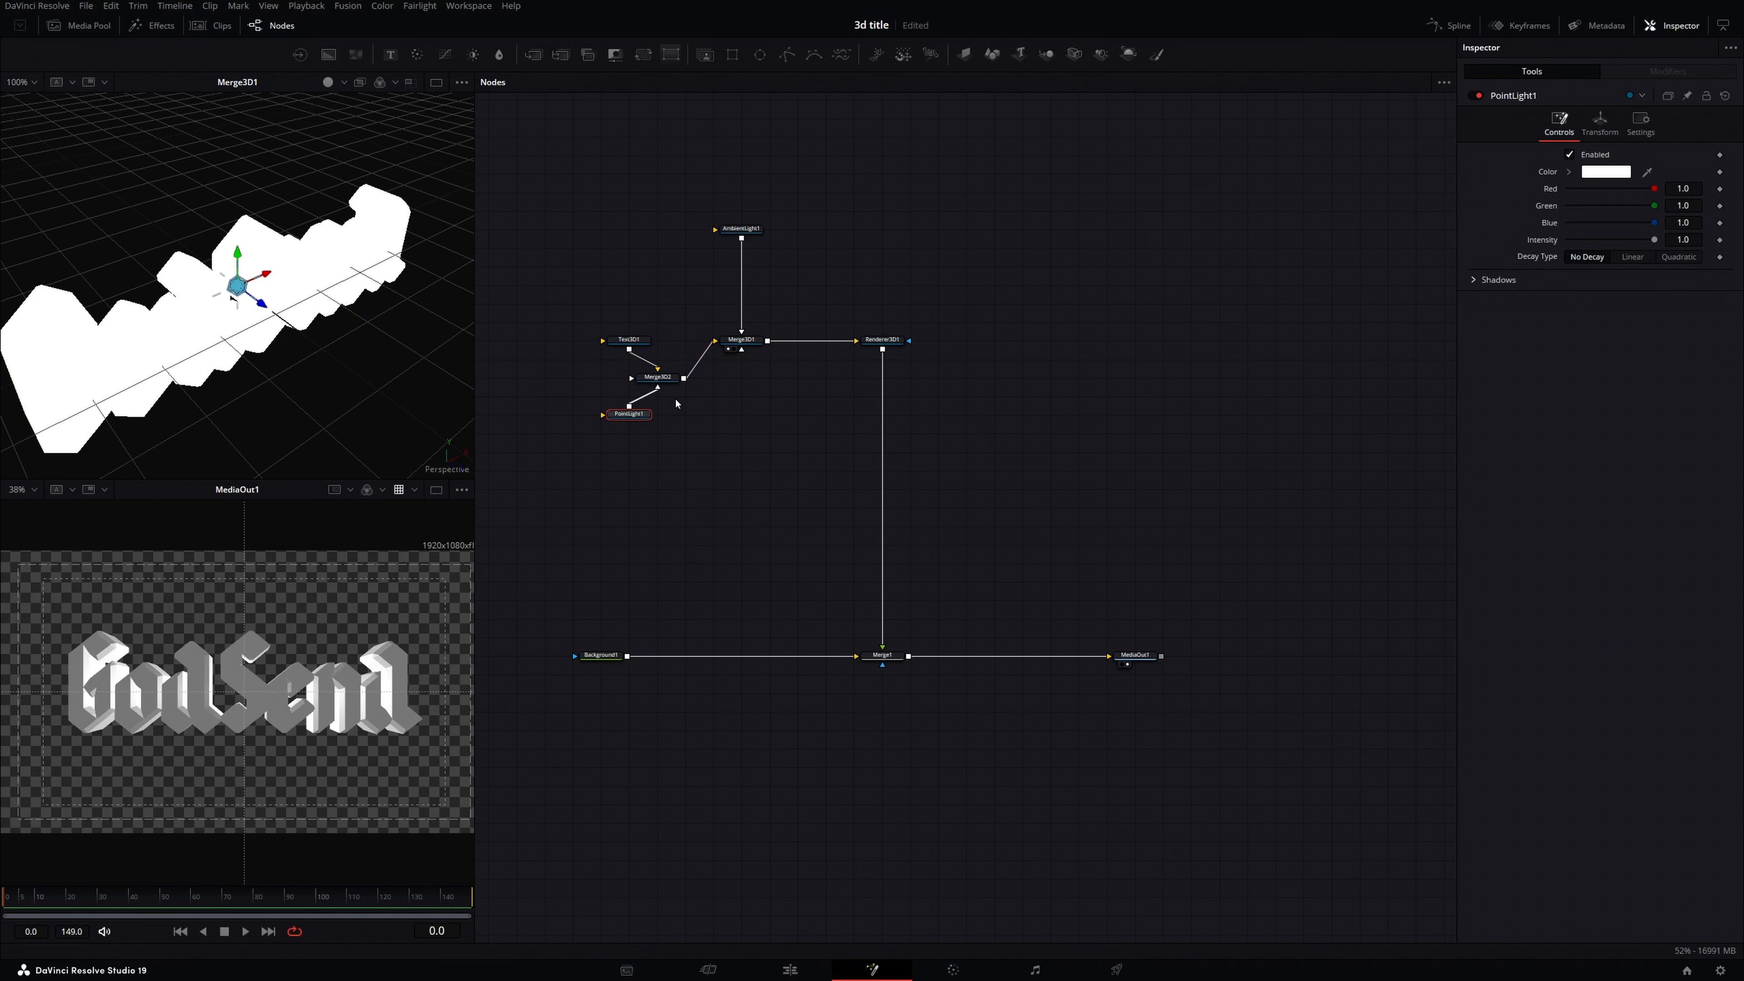
Step: Delete the extra Merge3D node between Text3D1 and PointLight1 and connect the point light directly to Text3D1
click(672, 381)
key(Delete)
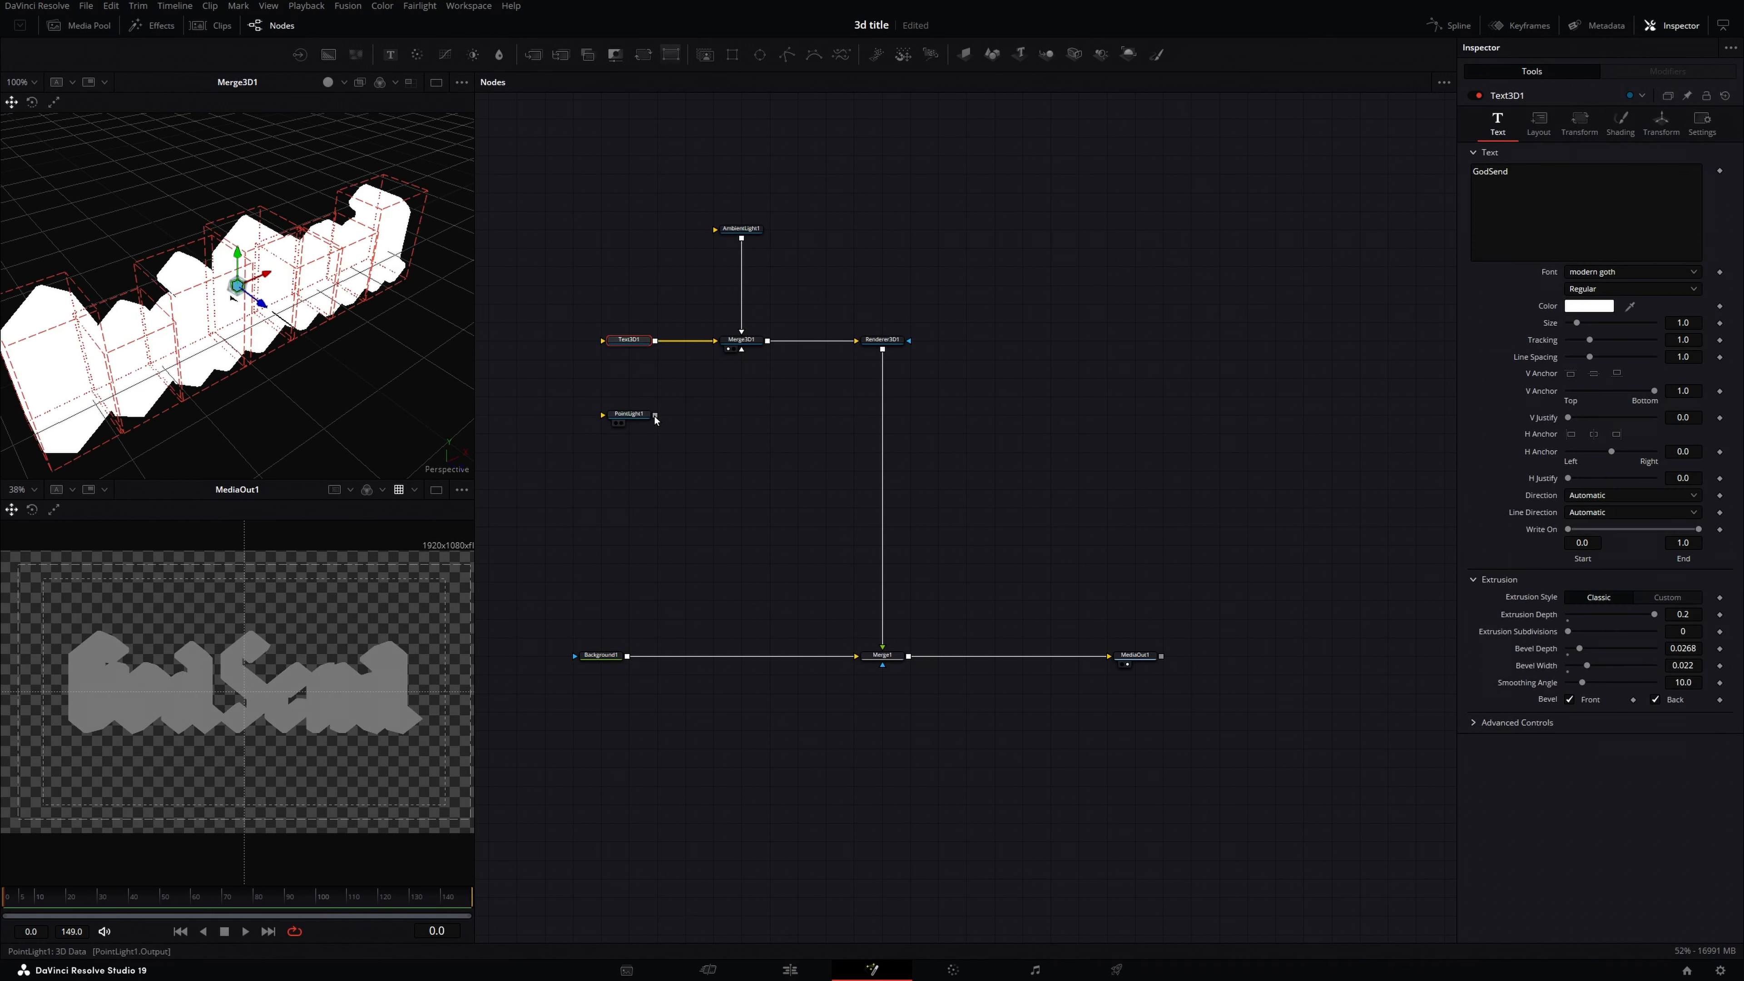
drag(654, 415, 634, 346)
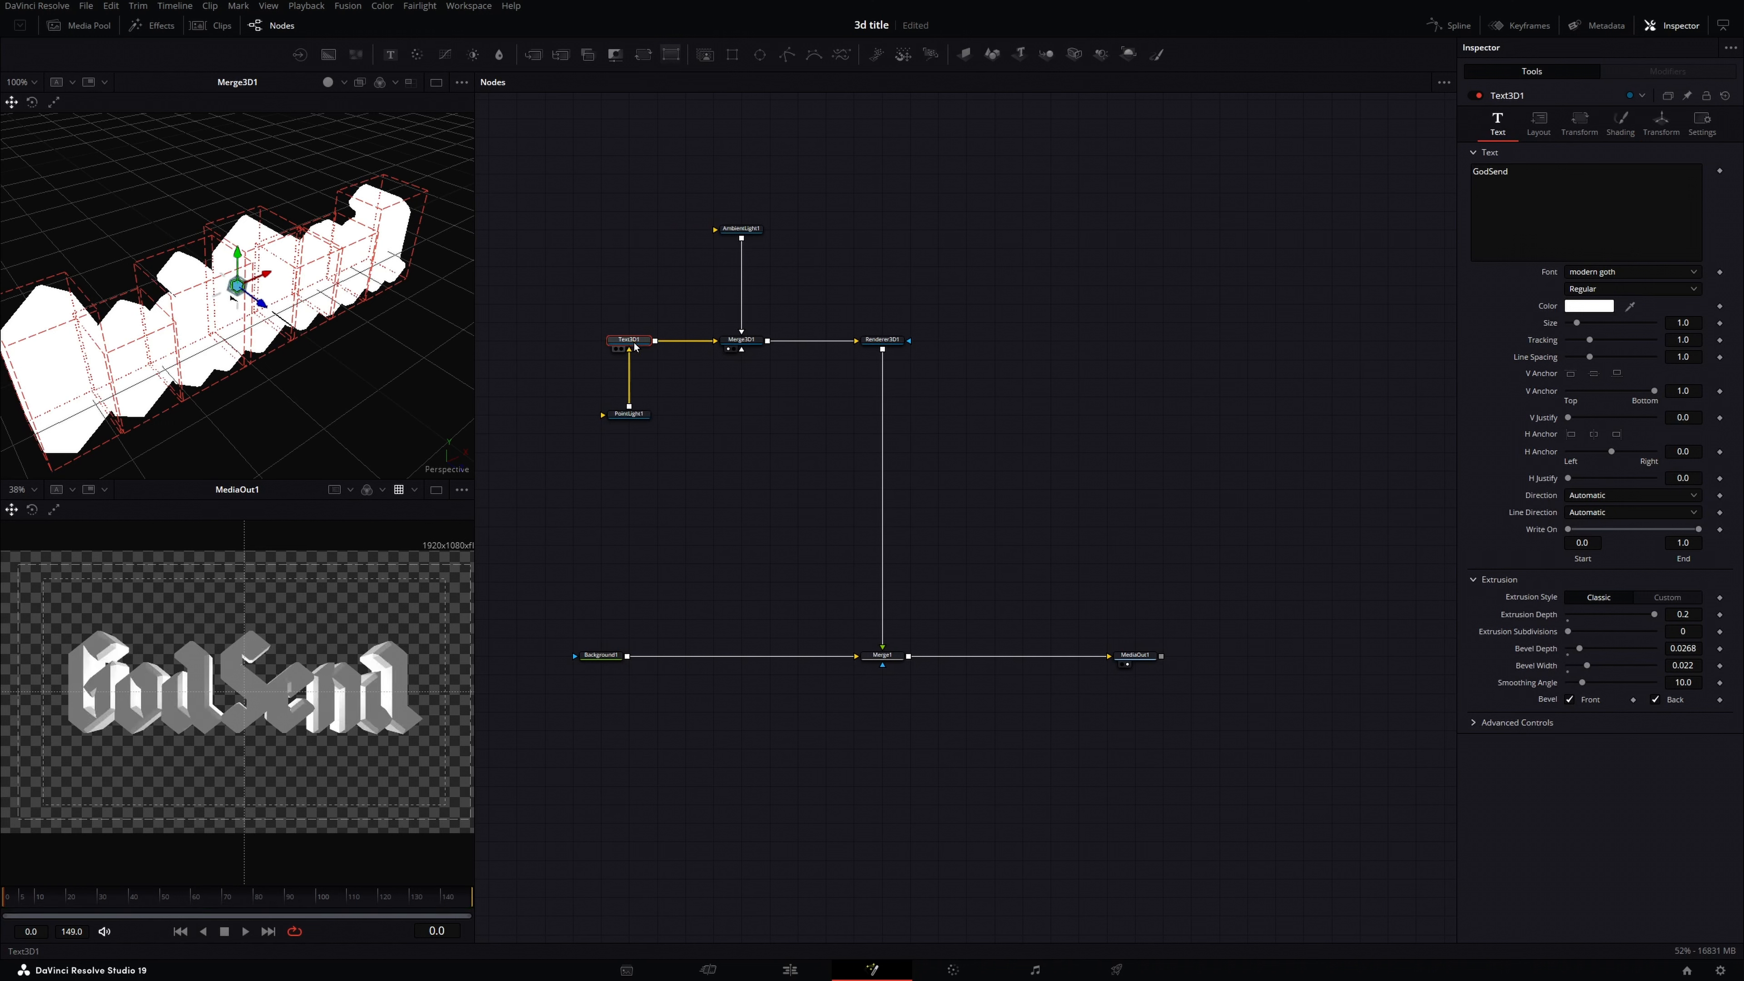
Step: Move PointLight1 to about 0.021 on X and 0.59 on Z
click(636, 421)
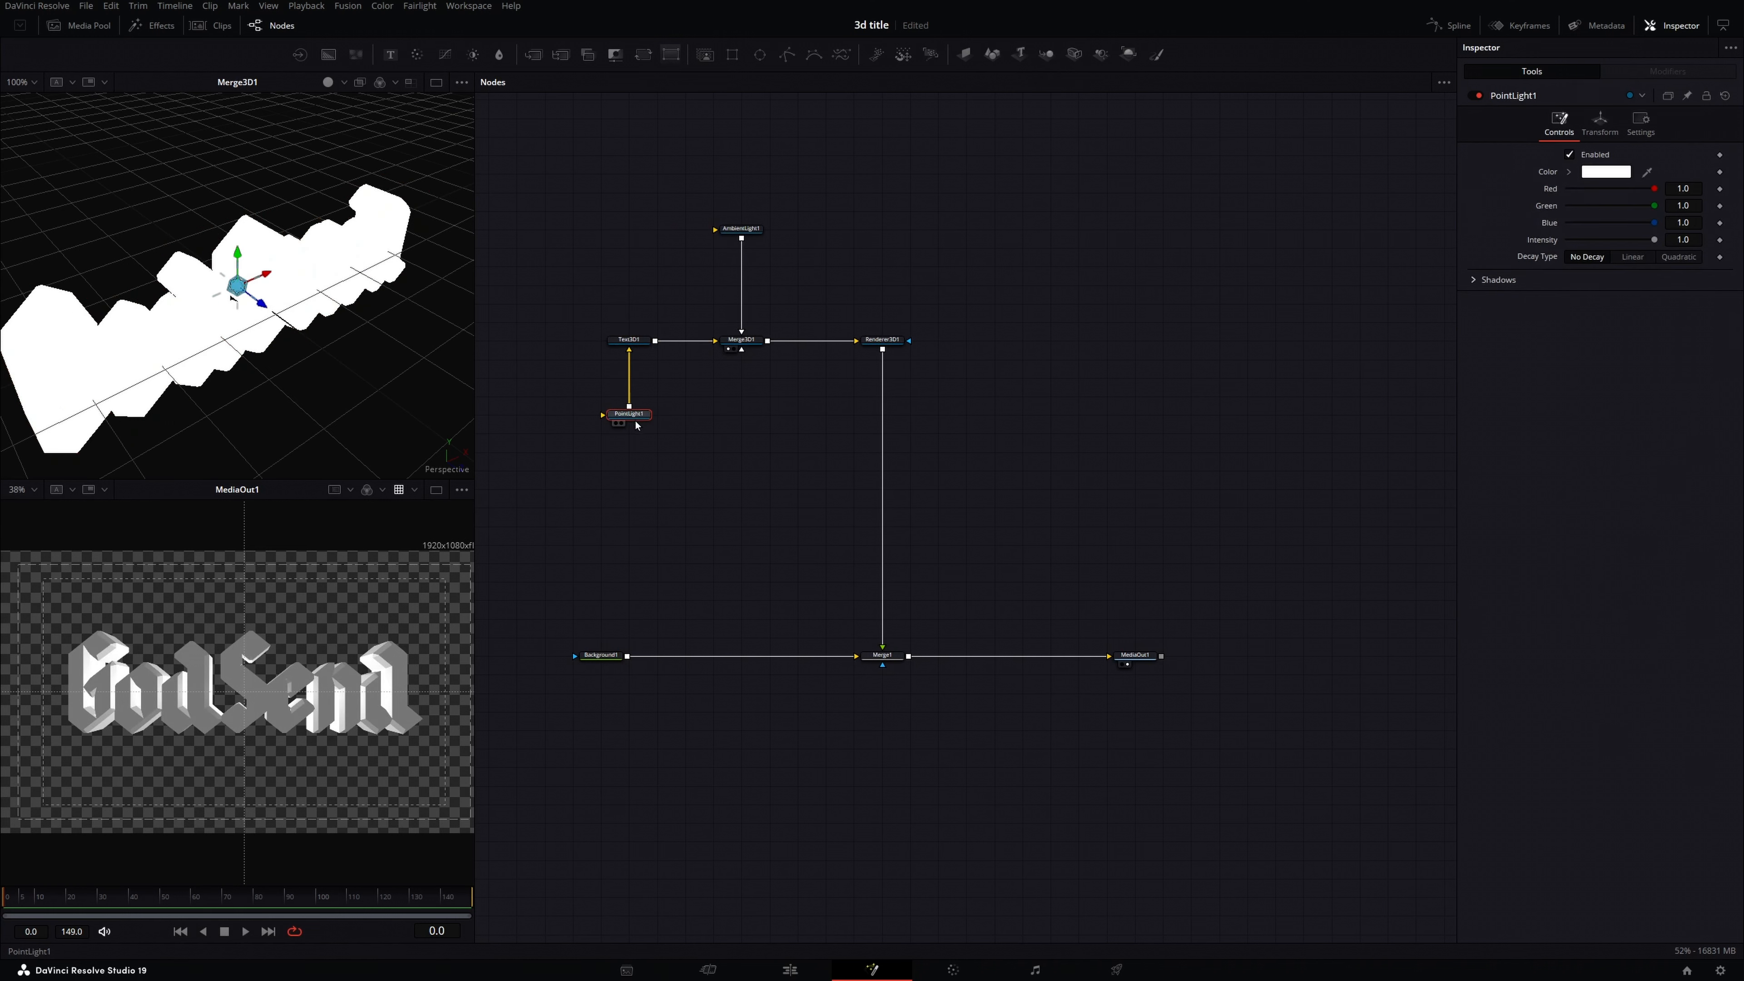
click(1599, 123)
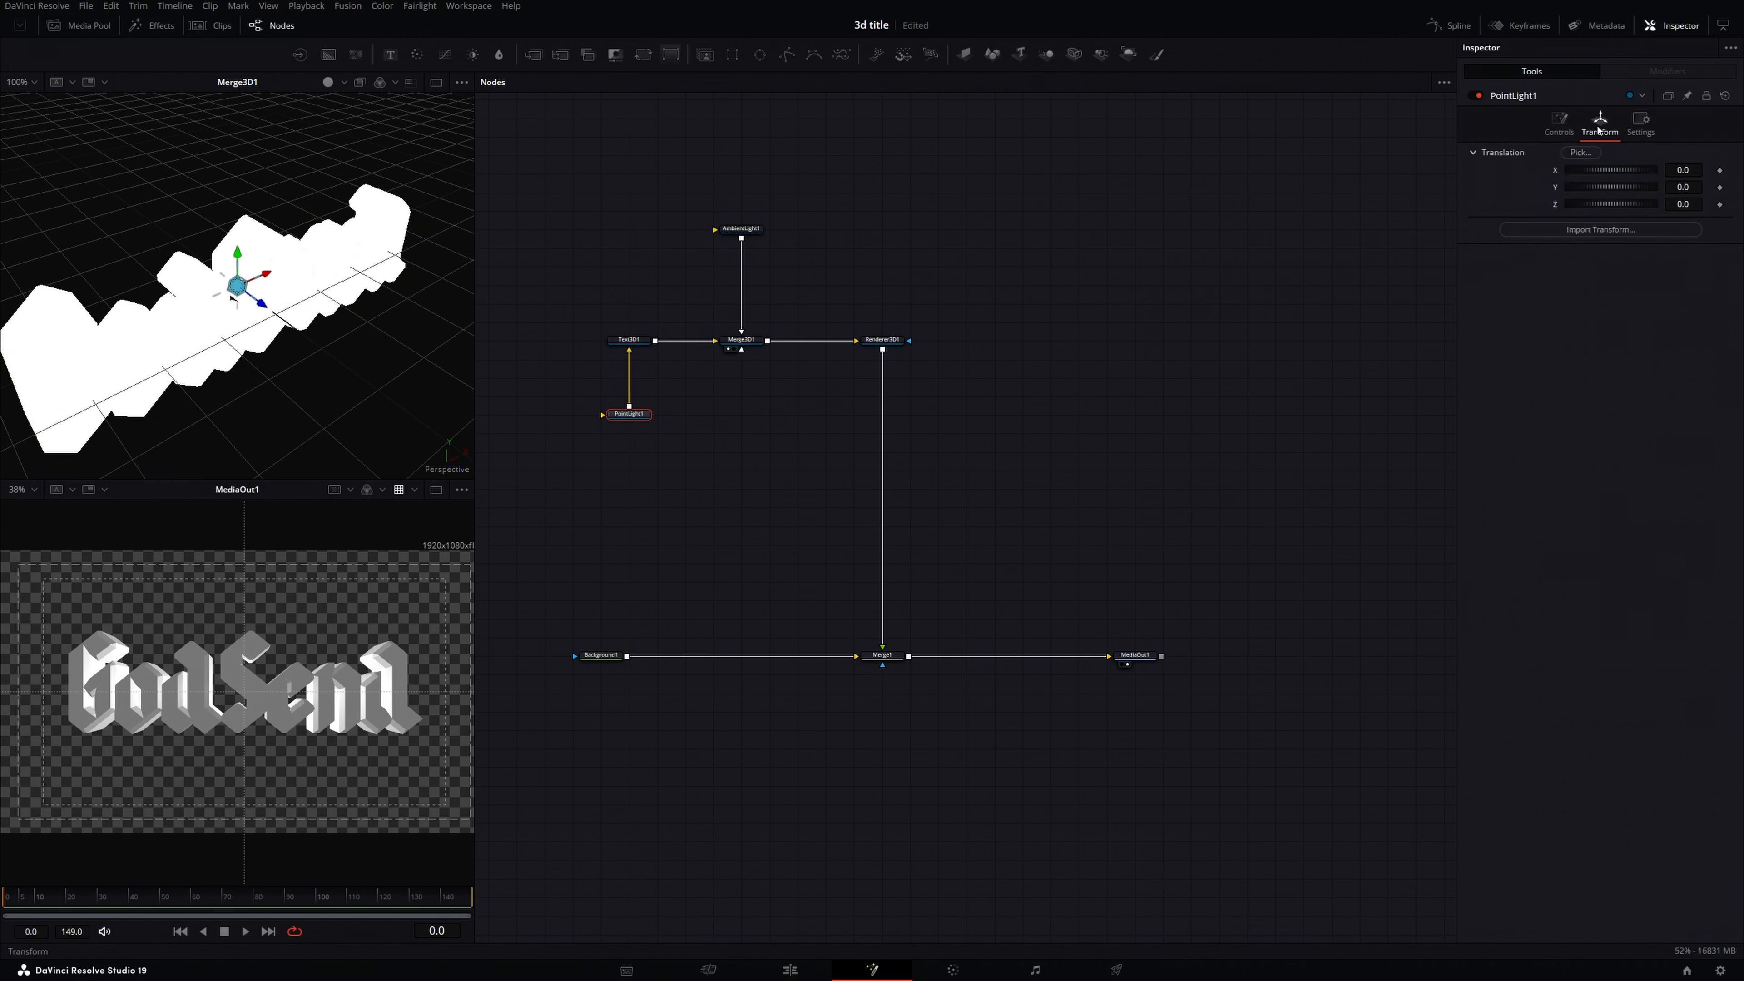
click(1680, 186)
drag(1682, 204, 1740, 204)
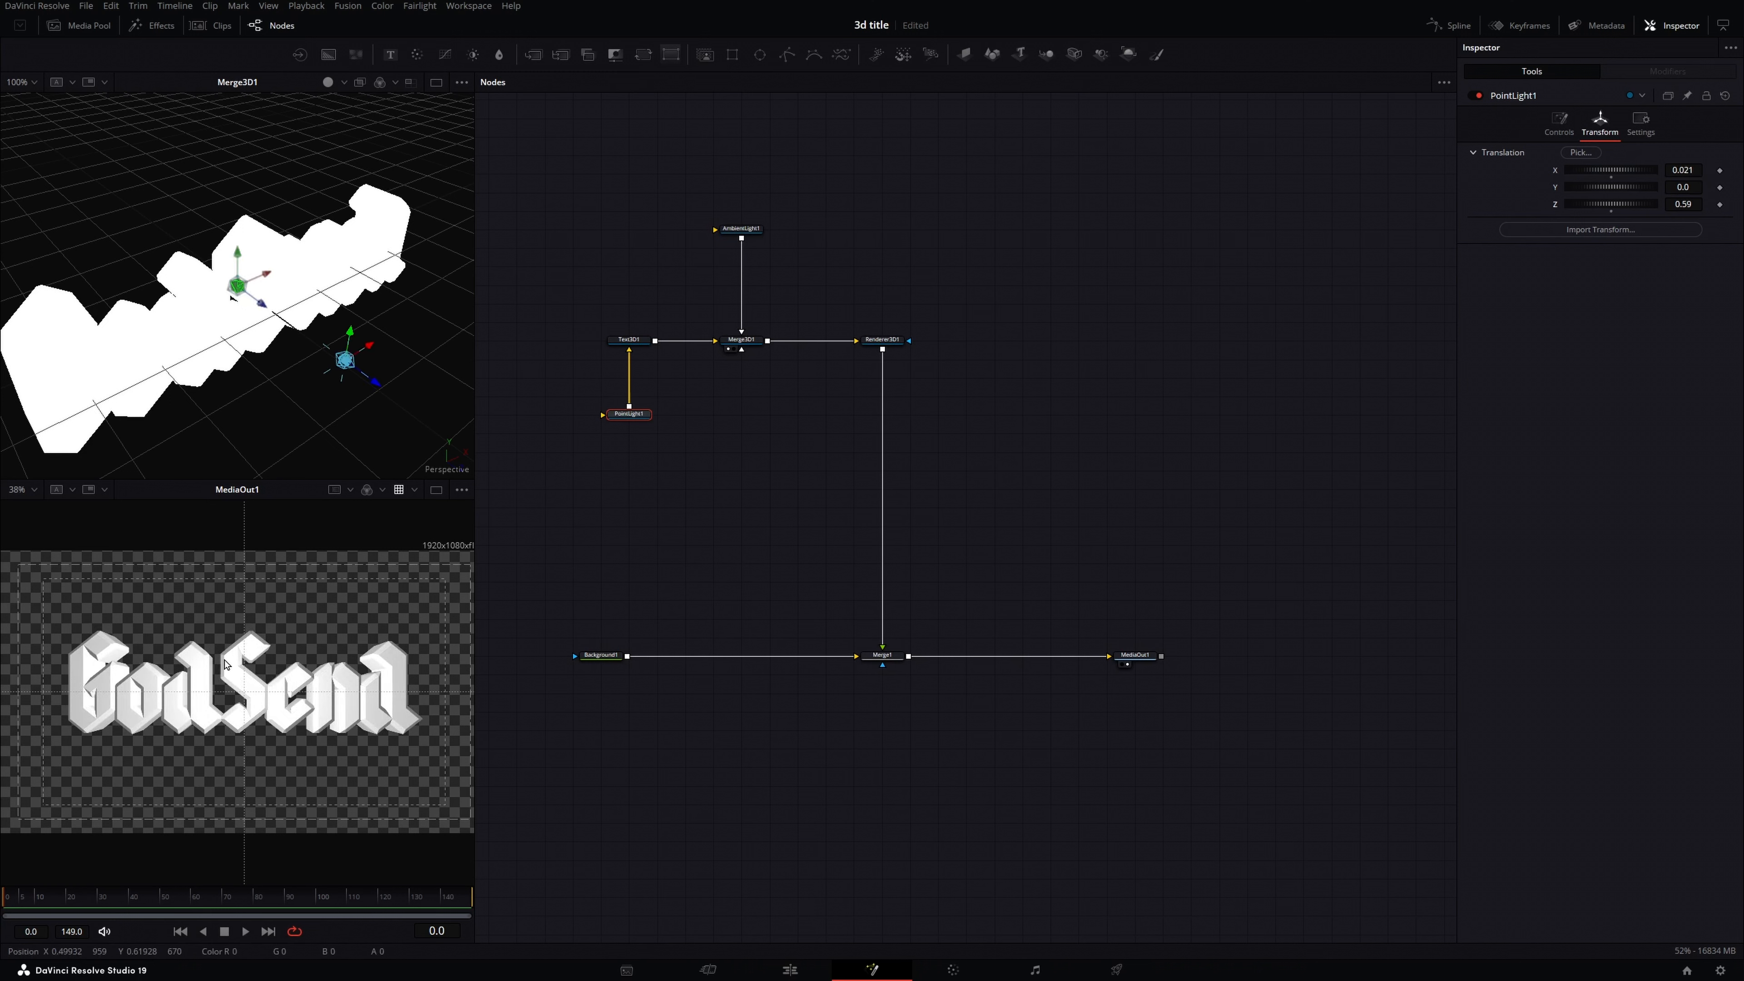
Step: Set the title's bevel depth to about 0.159, bevel width to about 0.042 and smoothing angle to 60
scroll(278, 679, up, 5)
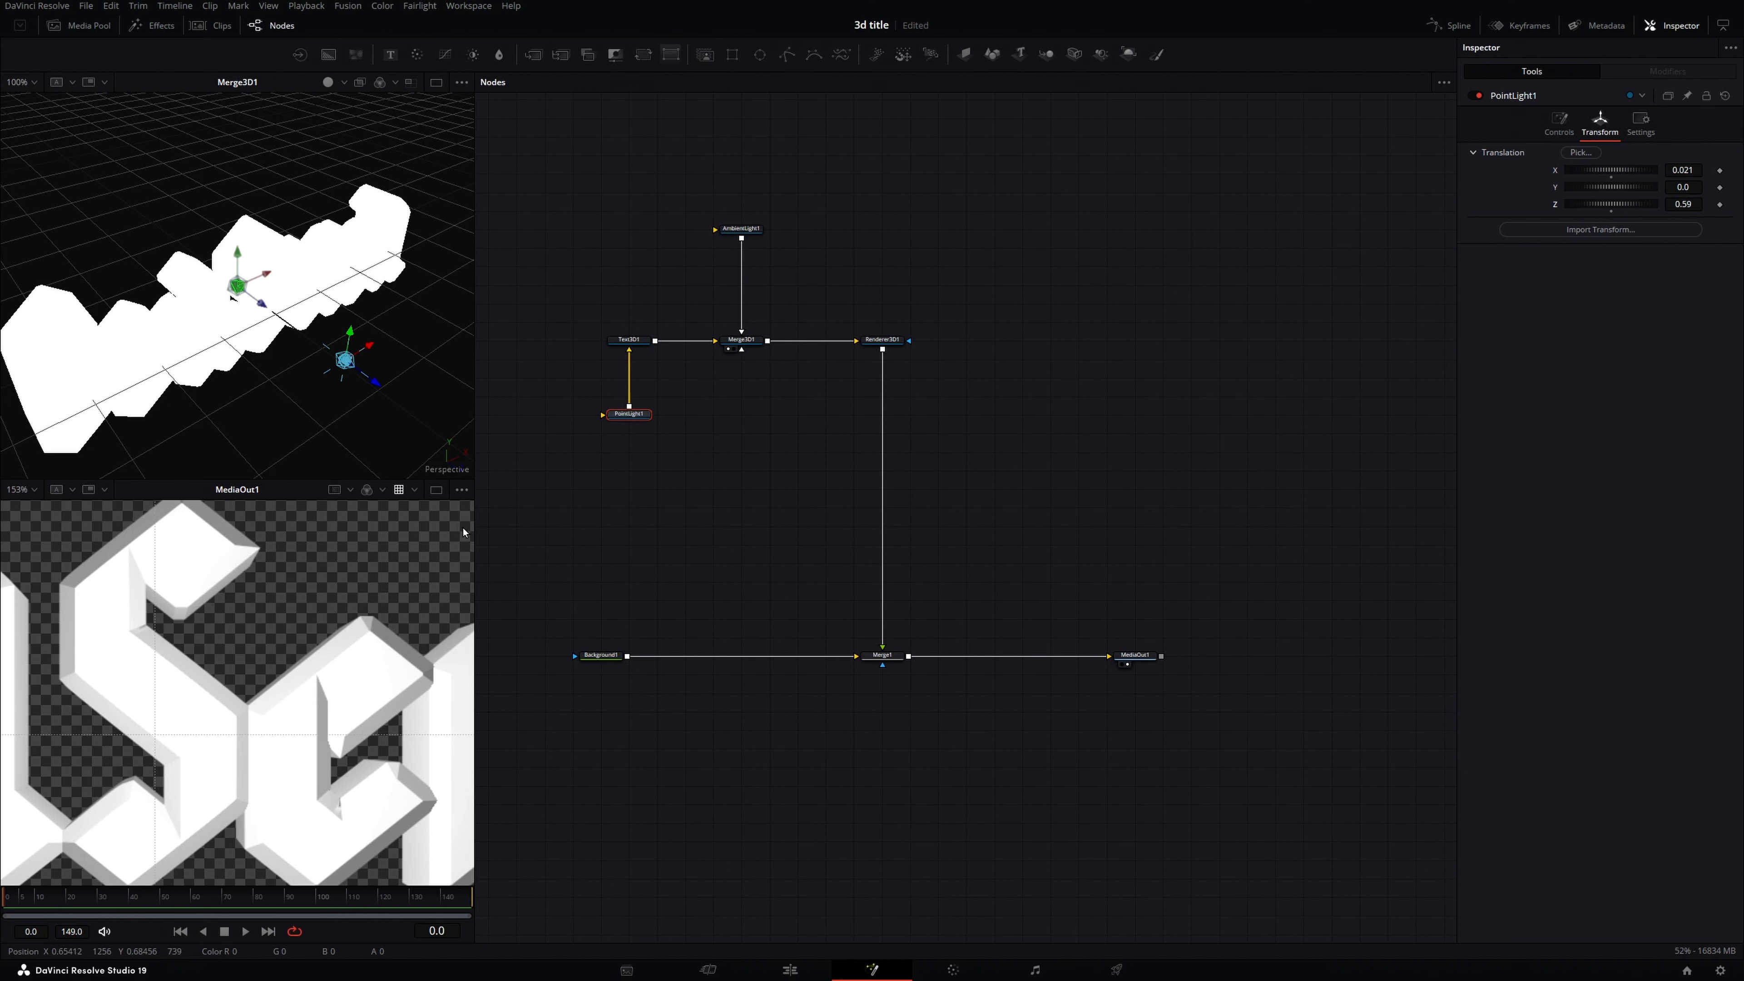
click(628, 339)
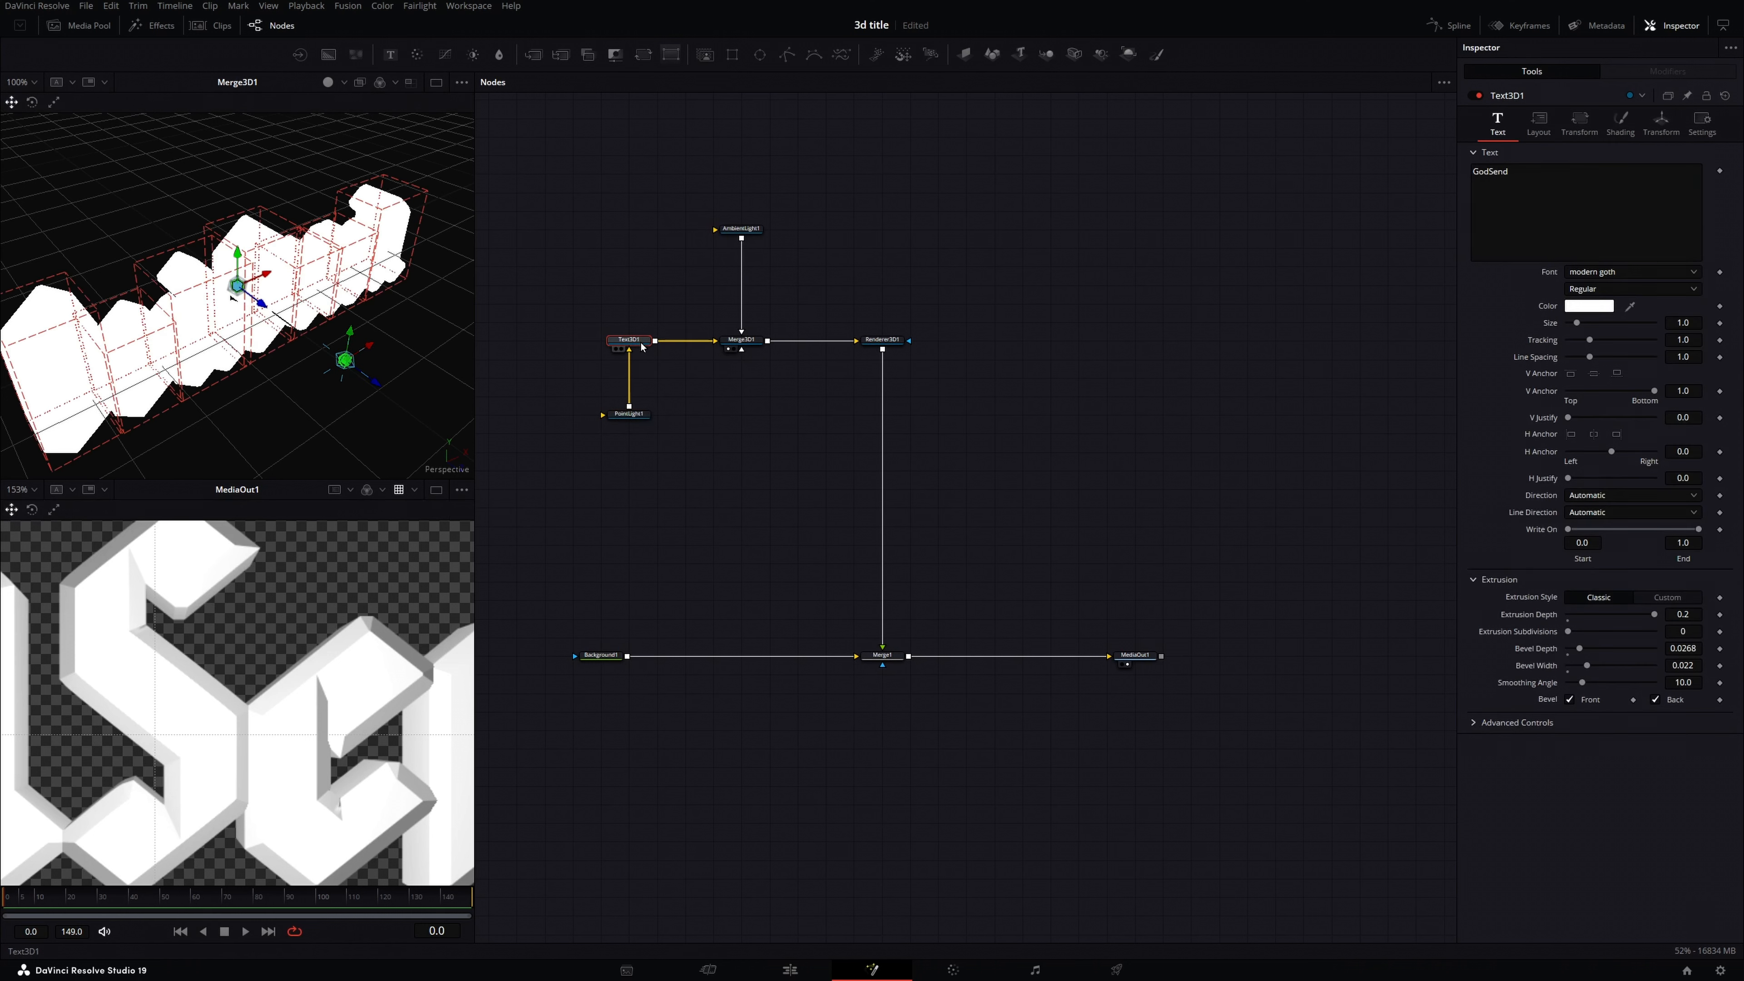
mouse_move(1602, 682)
mouse_down()
mouse_move(1653, 682)
mouse_move(1588, 651)
mouse_move(1636, 648)
mouse_up()
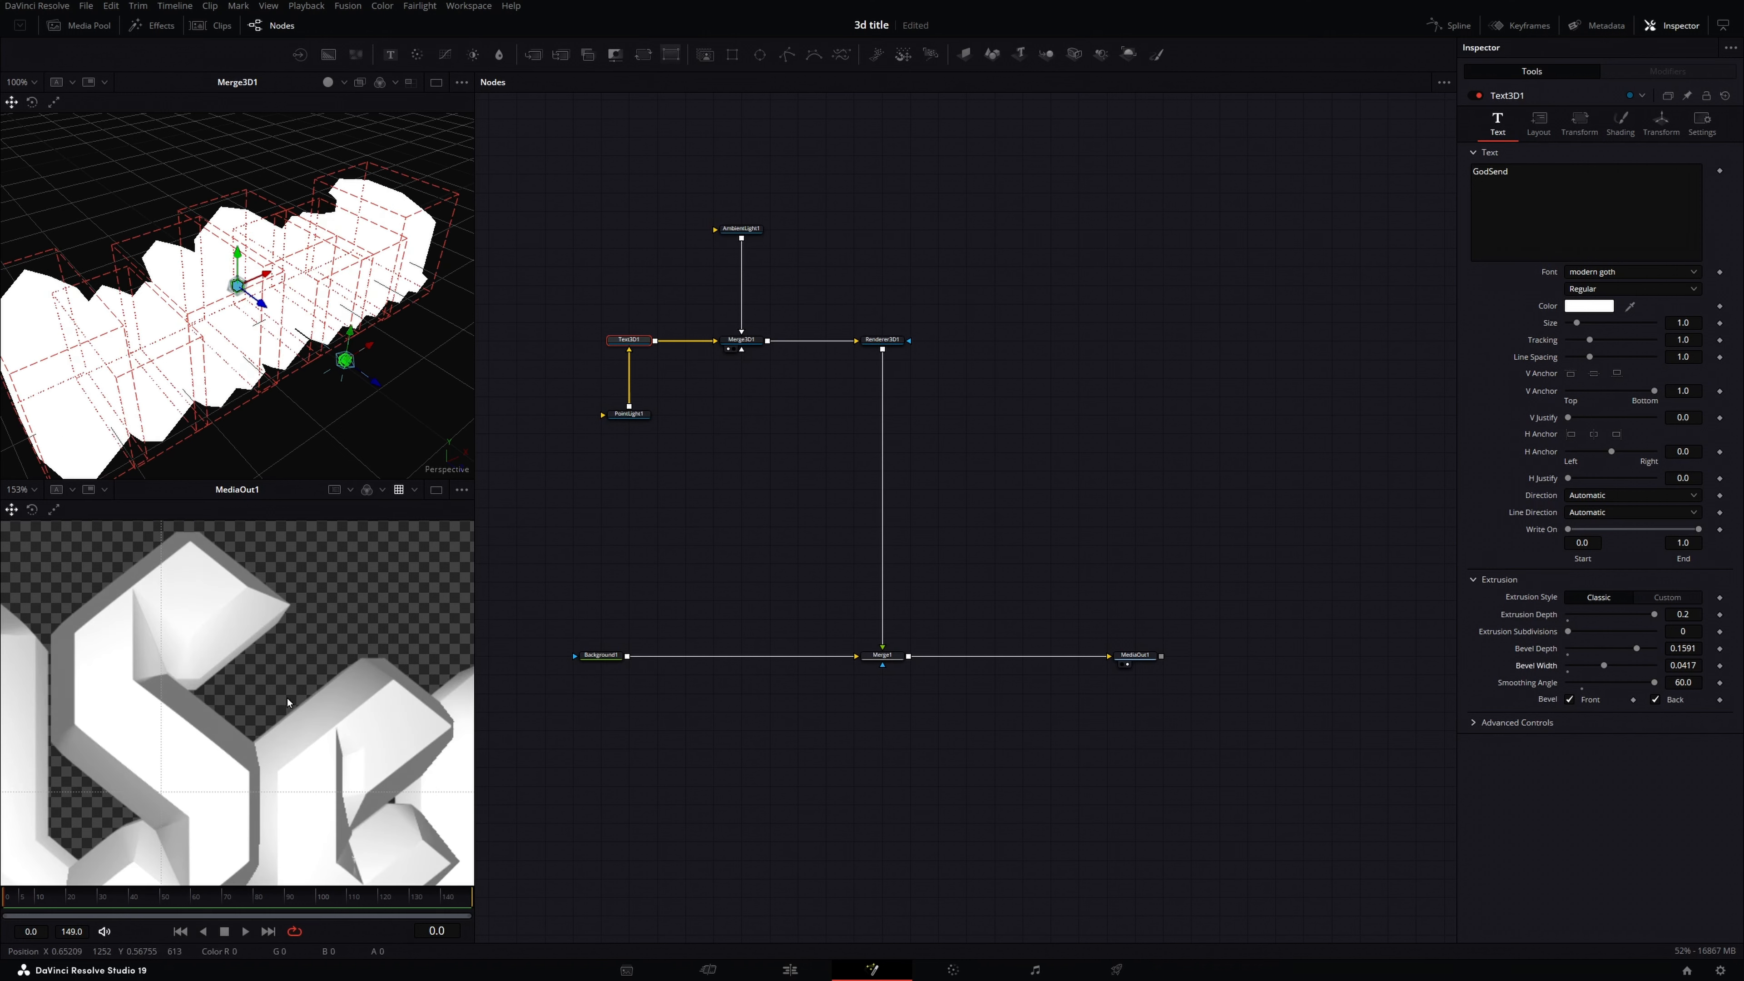
scroll(259, 671, down, 6)
scroll(259, 671, up, 3)
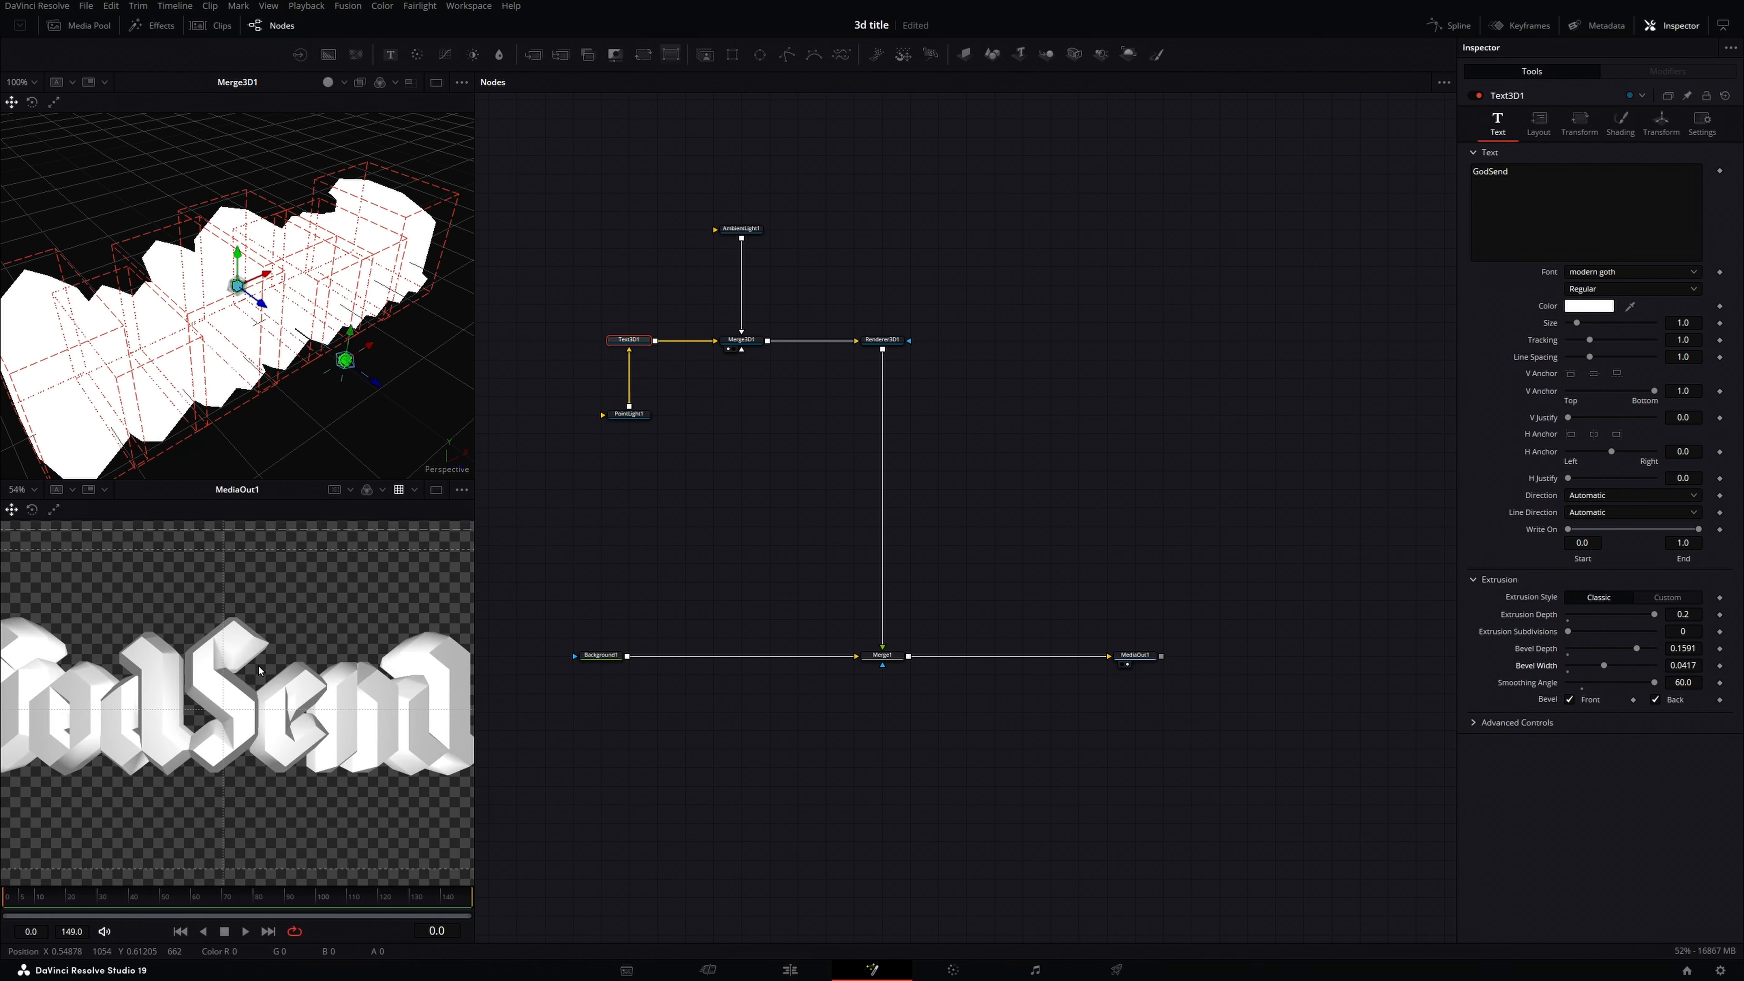
Step: Refine the title's extrusion to a depth of about 0.113 with 5 subdivisions, bevel depth about 0.058 and bevel width about 0.007
scroll(258, 671, down, 1)
drag(1653, 614, 1617, 614)
drag(1567, 631, 1611, 631)
drag(1637, 649, 1592, 649)
drag(1604, 666, 1573, 665)
click(1653, 682)
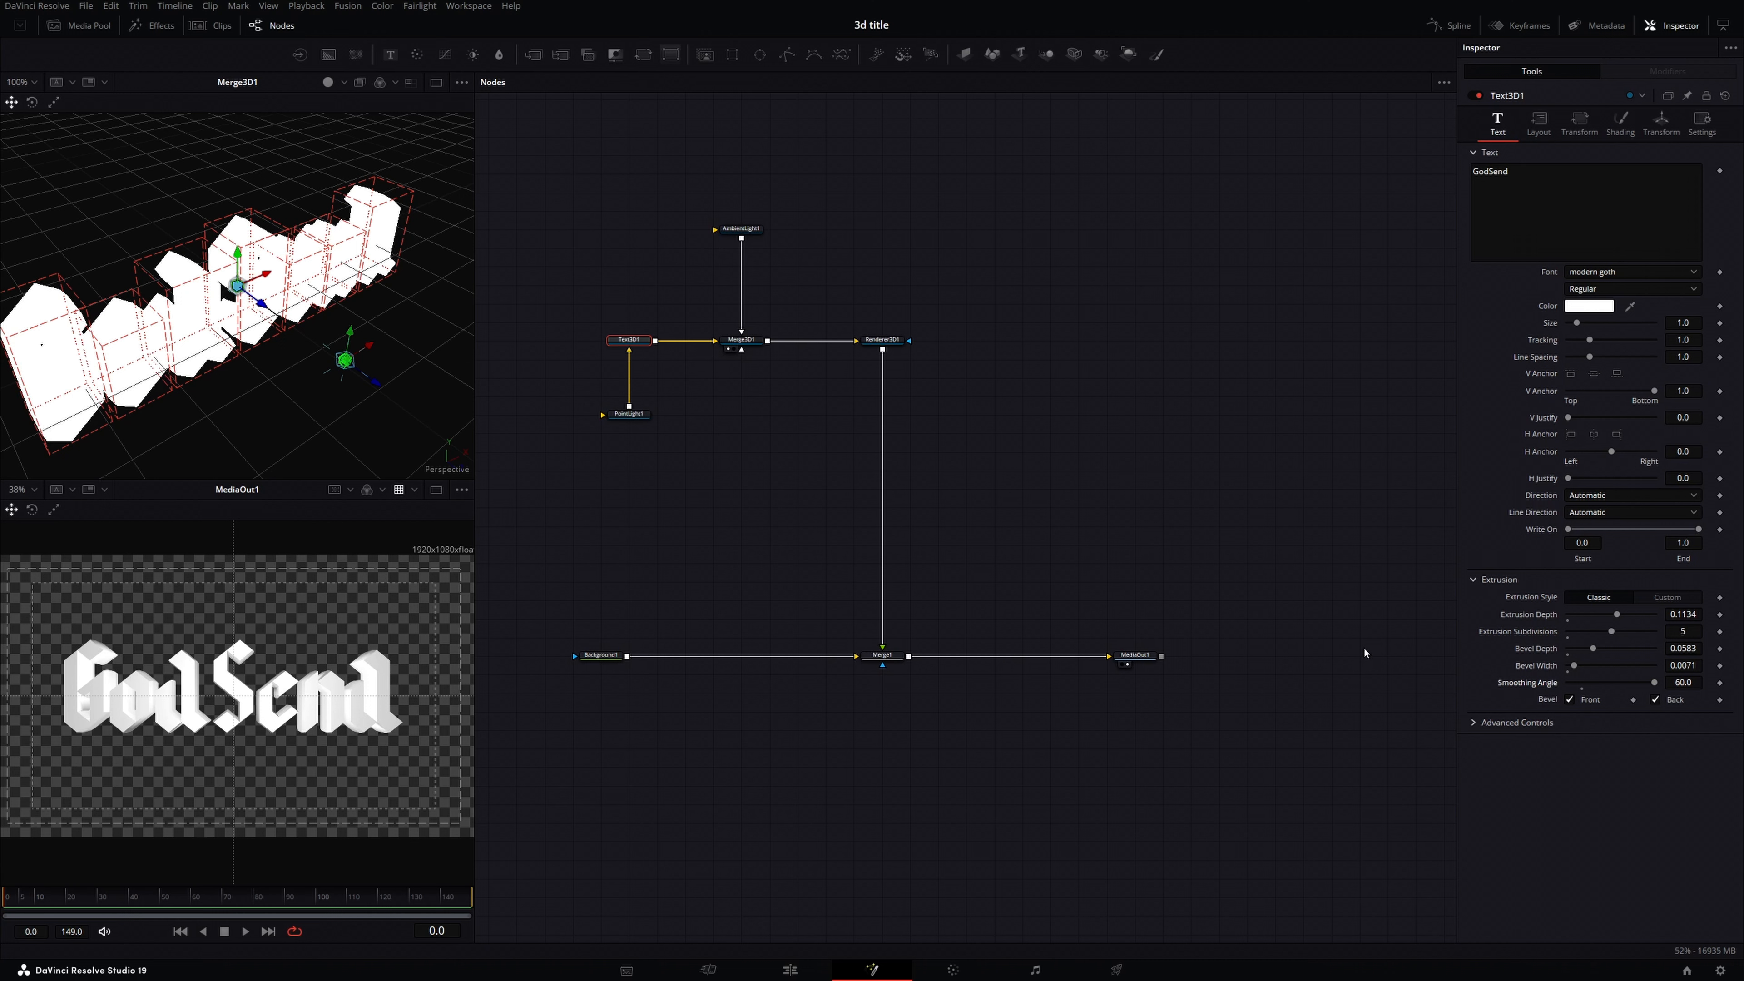
Step: Lower PointLight1 to about -1.498 on Y
click(629, 413)
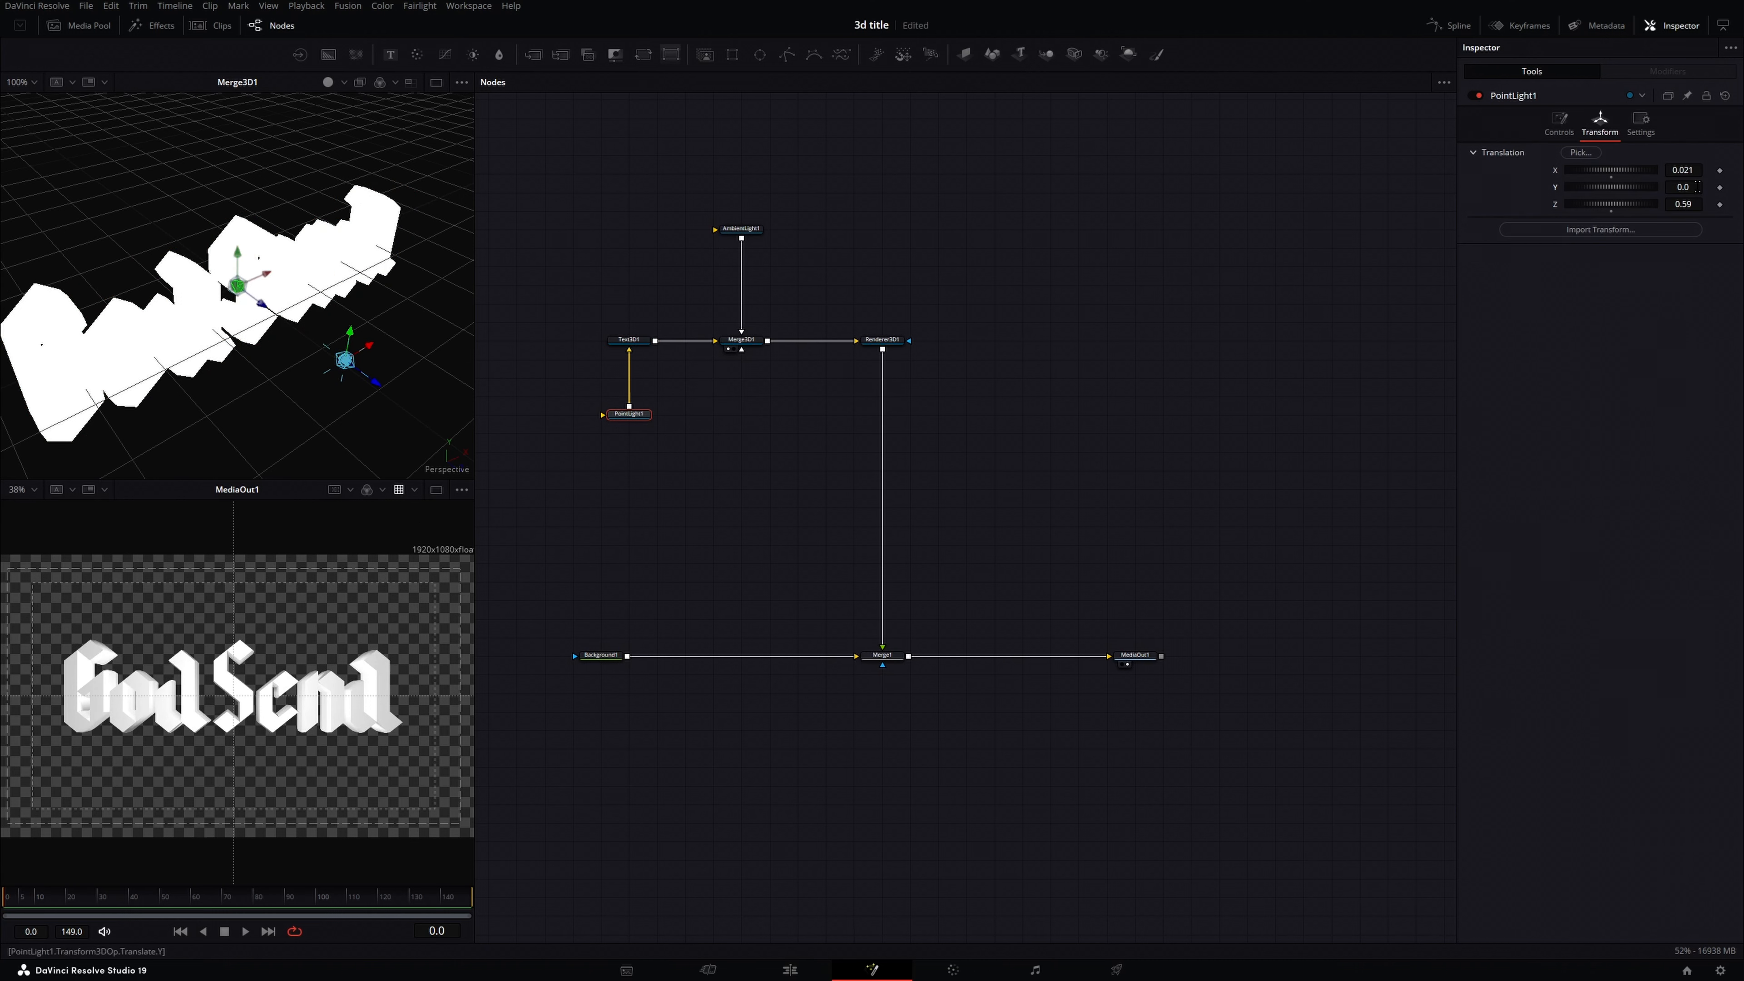
drag(1697, 187, 808, 570)
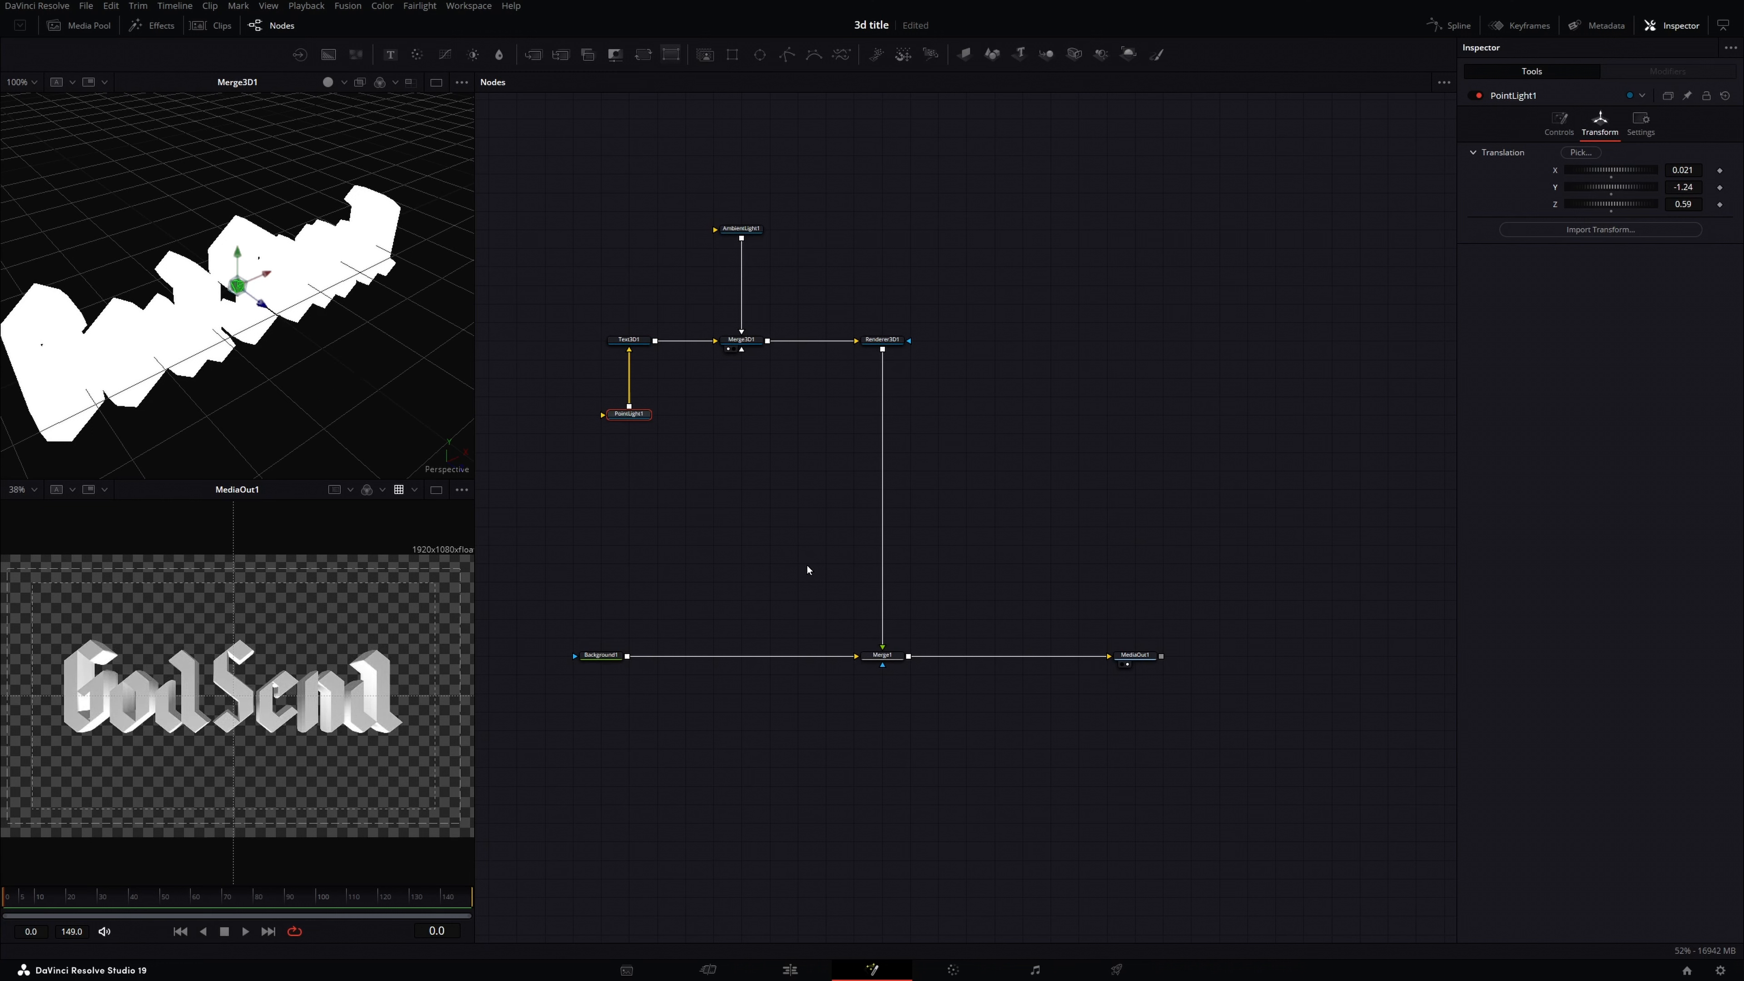
Step: Add a second Point Light using the tool search, remove the extra Merge3D node and connect the new light directly to PointLight1
key(shift+space)
text(light)
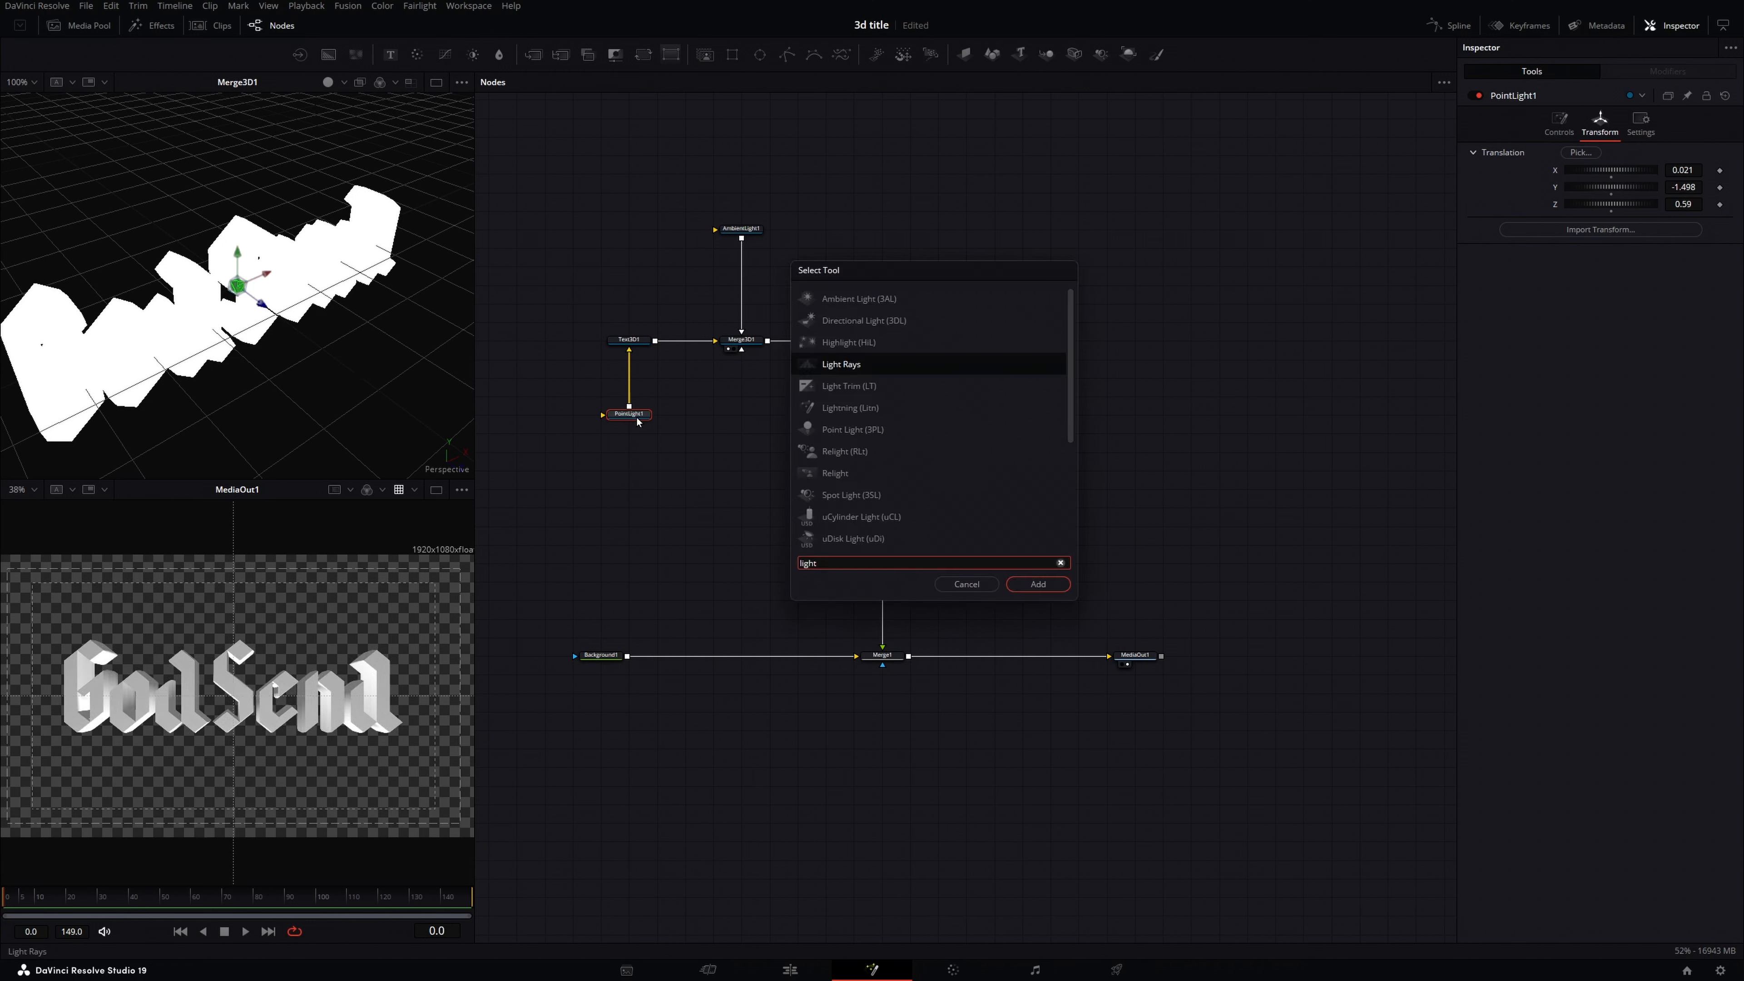
key(Down)
key(Down)
key(Down)
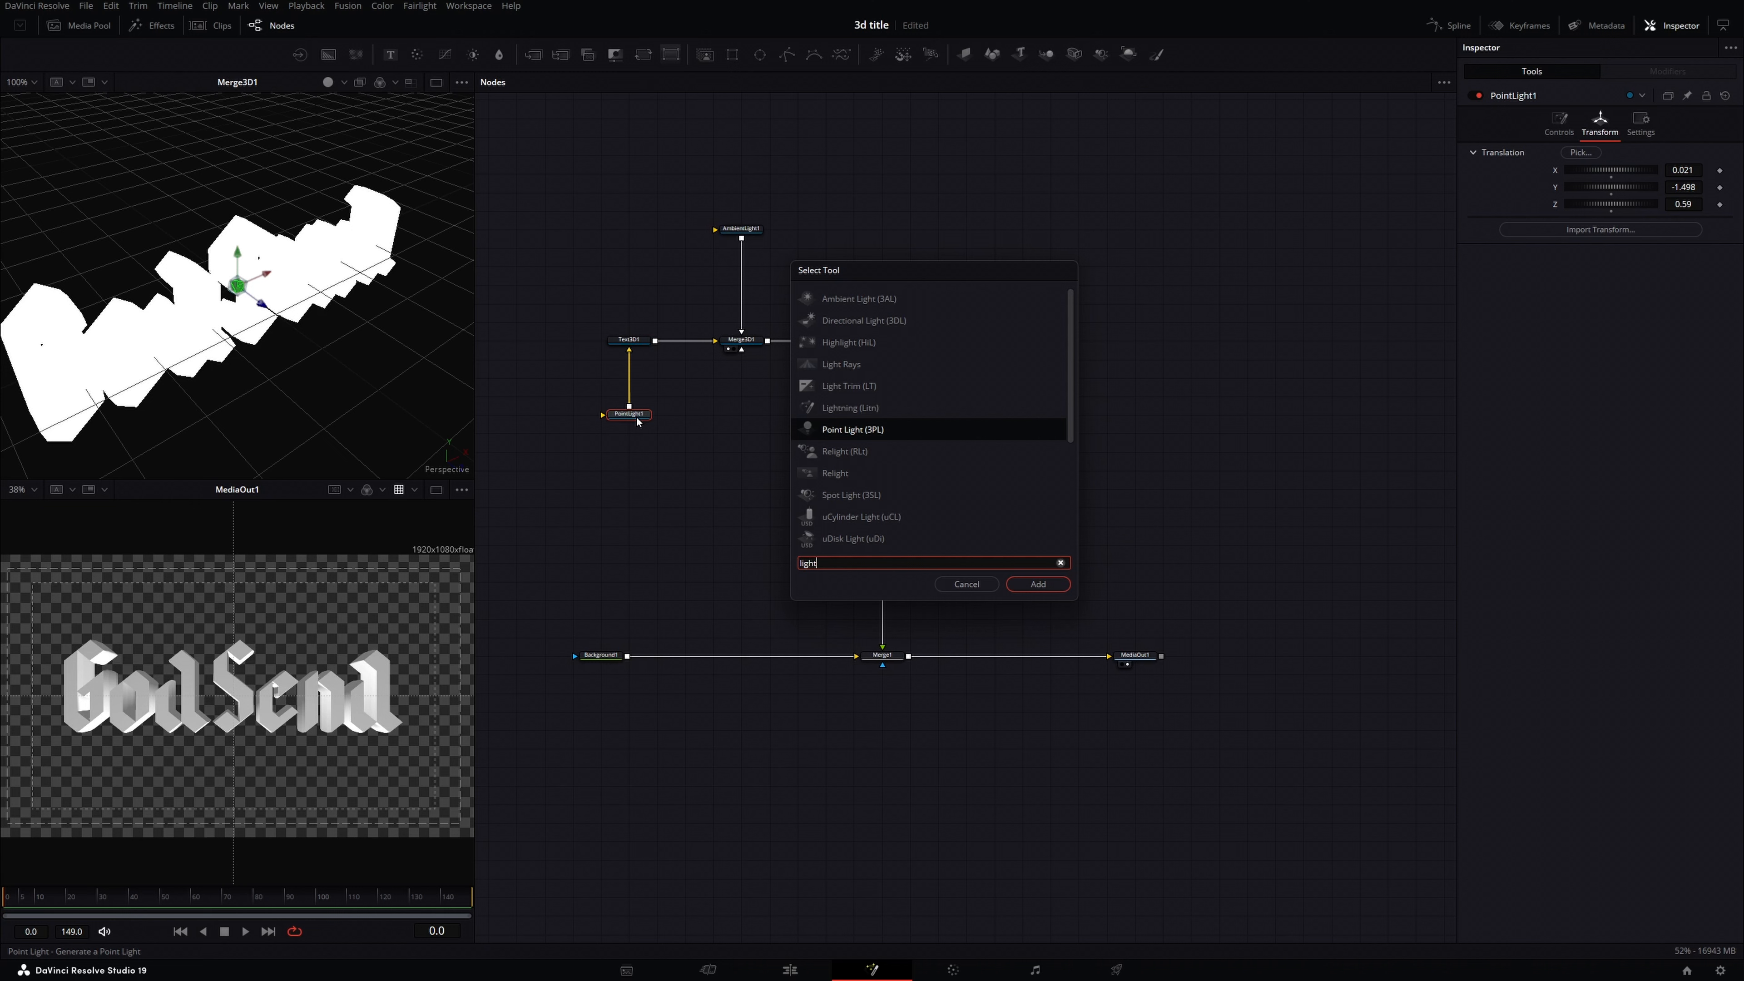
key(Return)
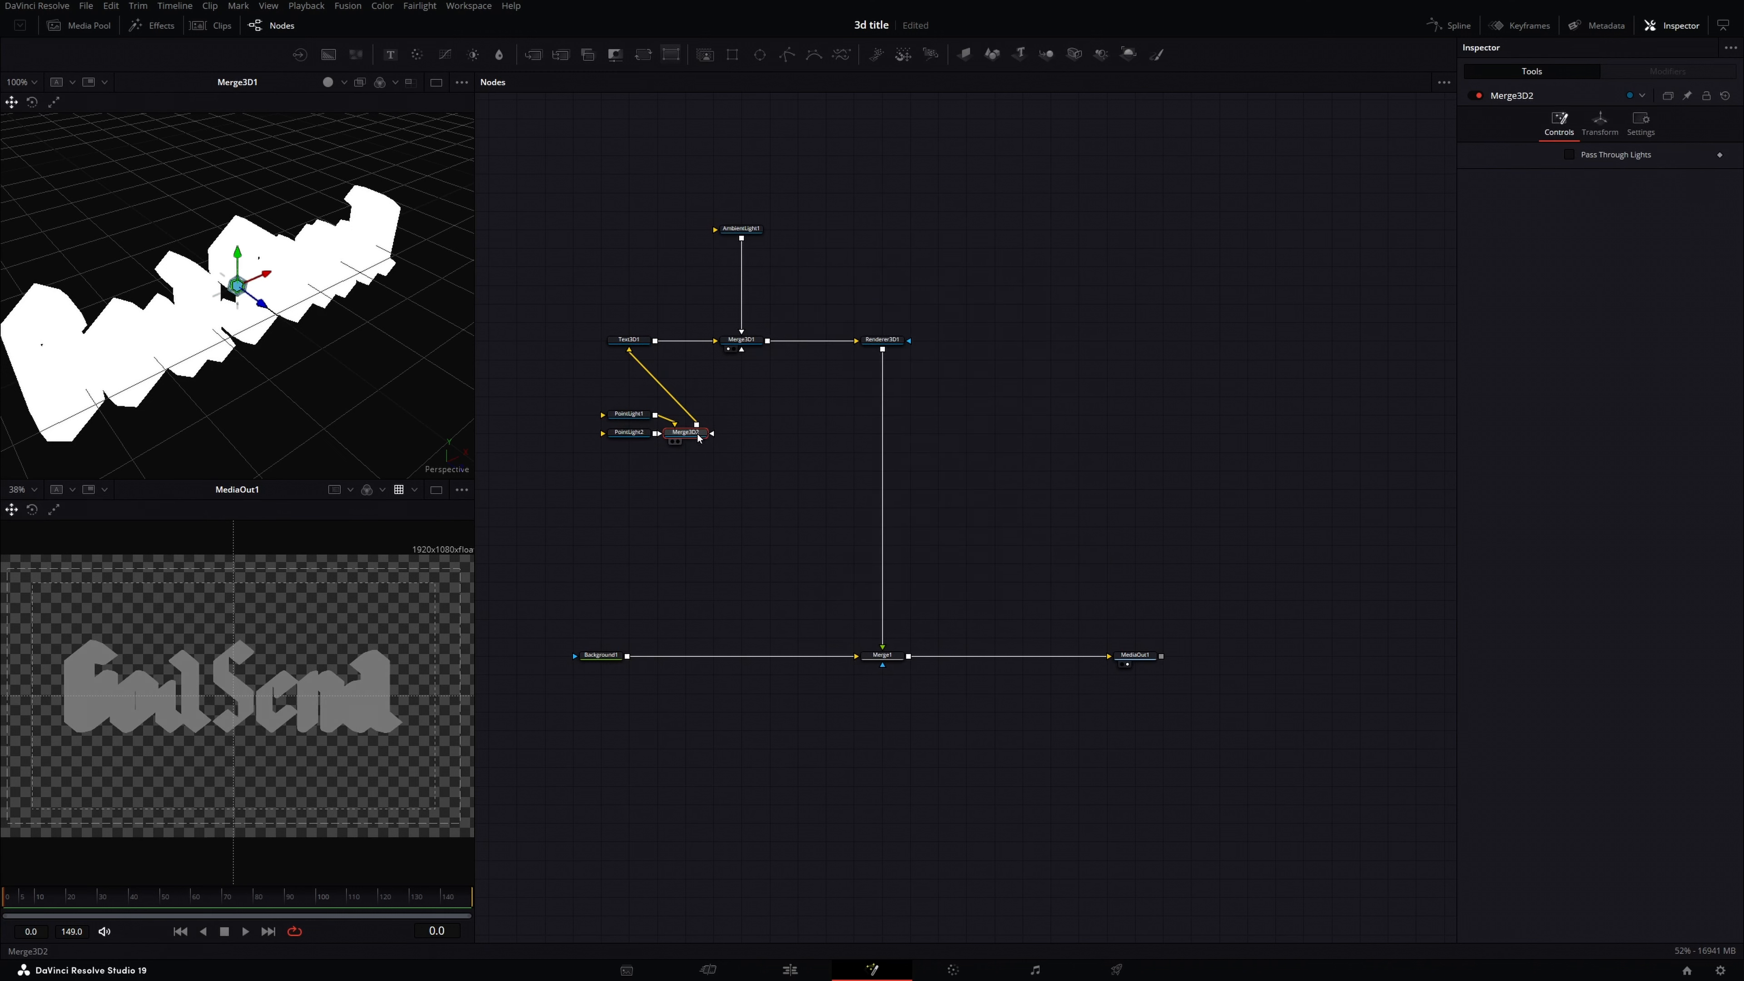
key(Delete)
drag(657, 433, 602, 415)
Step: Position PointLight2 at about 1.007 on Y and -1.35 on Z
click(628, 433)
click(1600, 124)
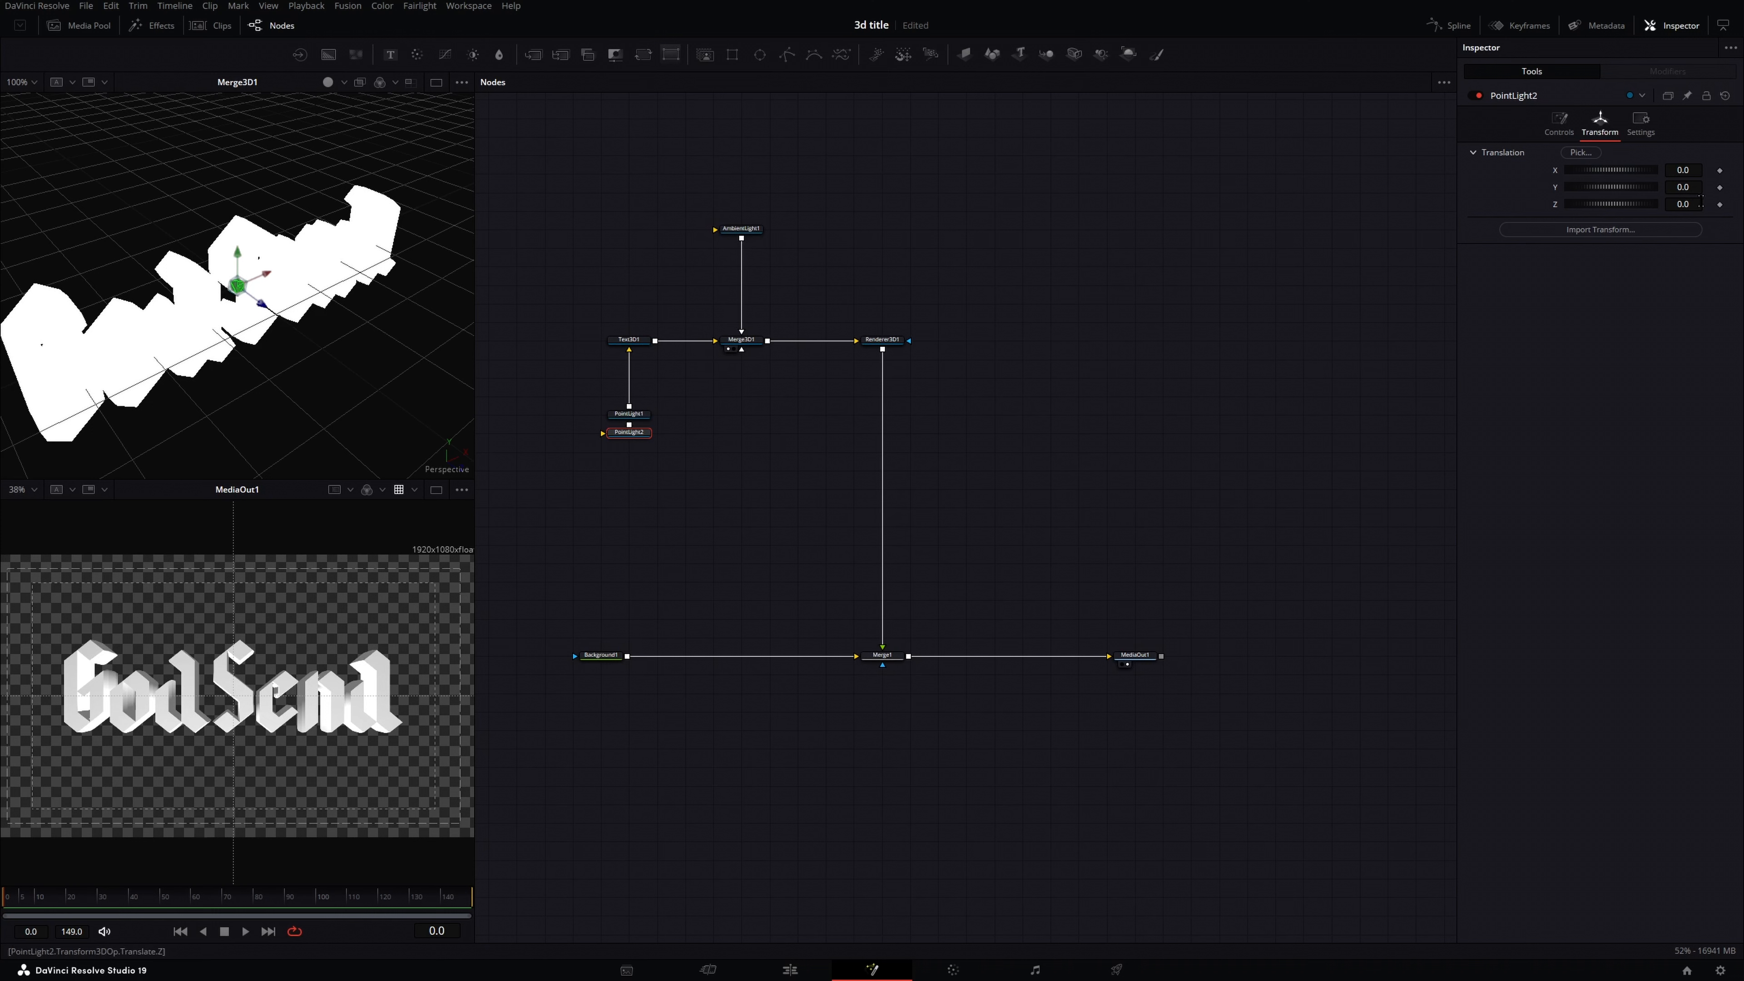
mouse_move(1682, 187)
mouse_down()
mouse_move(1707, 187)
mouse_move(1658, 204)
mouse_up()
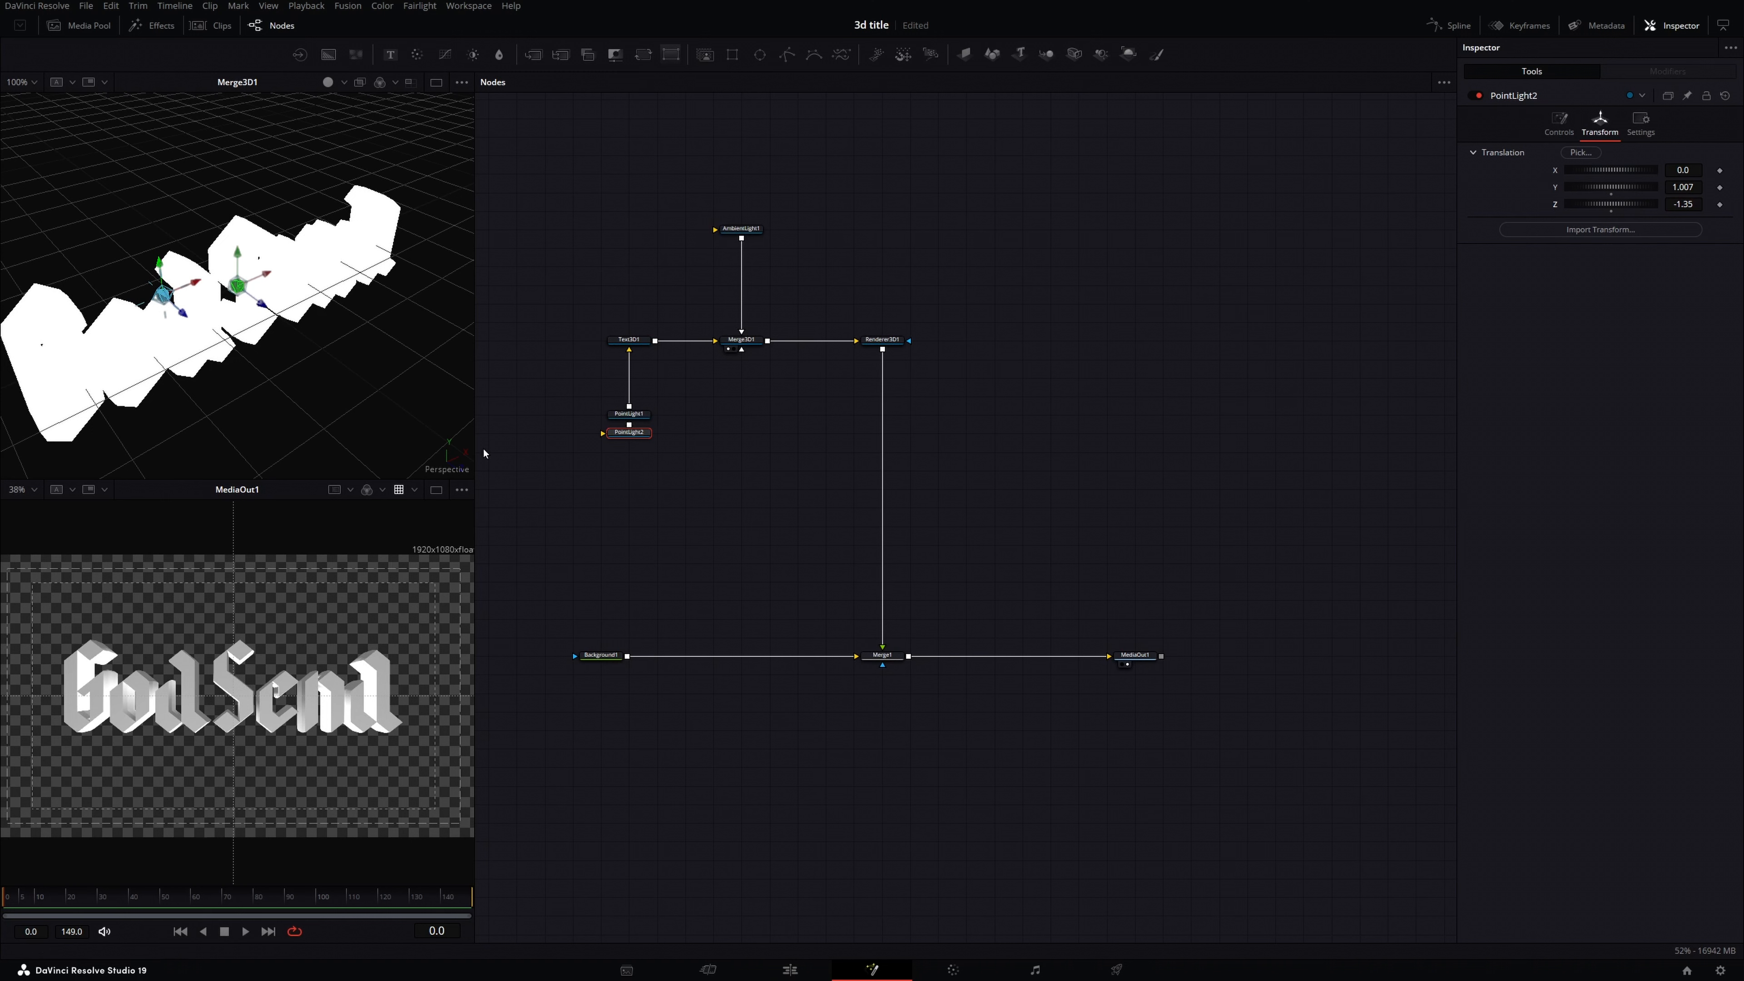
Step: Set the material color in Text3D1's shading to dark red, #aa0000
click(627, 339)
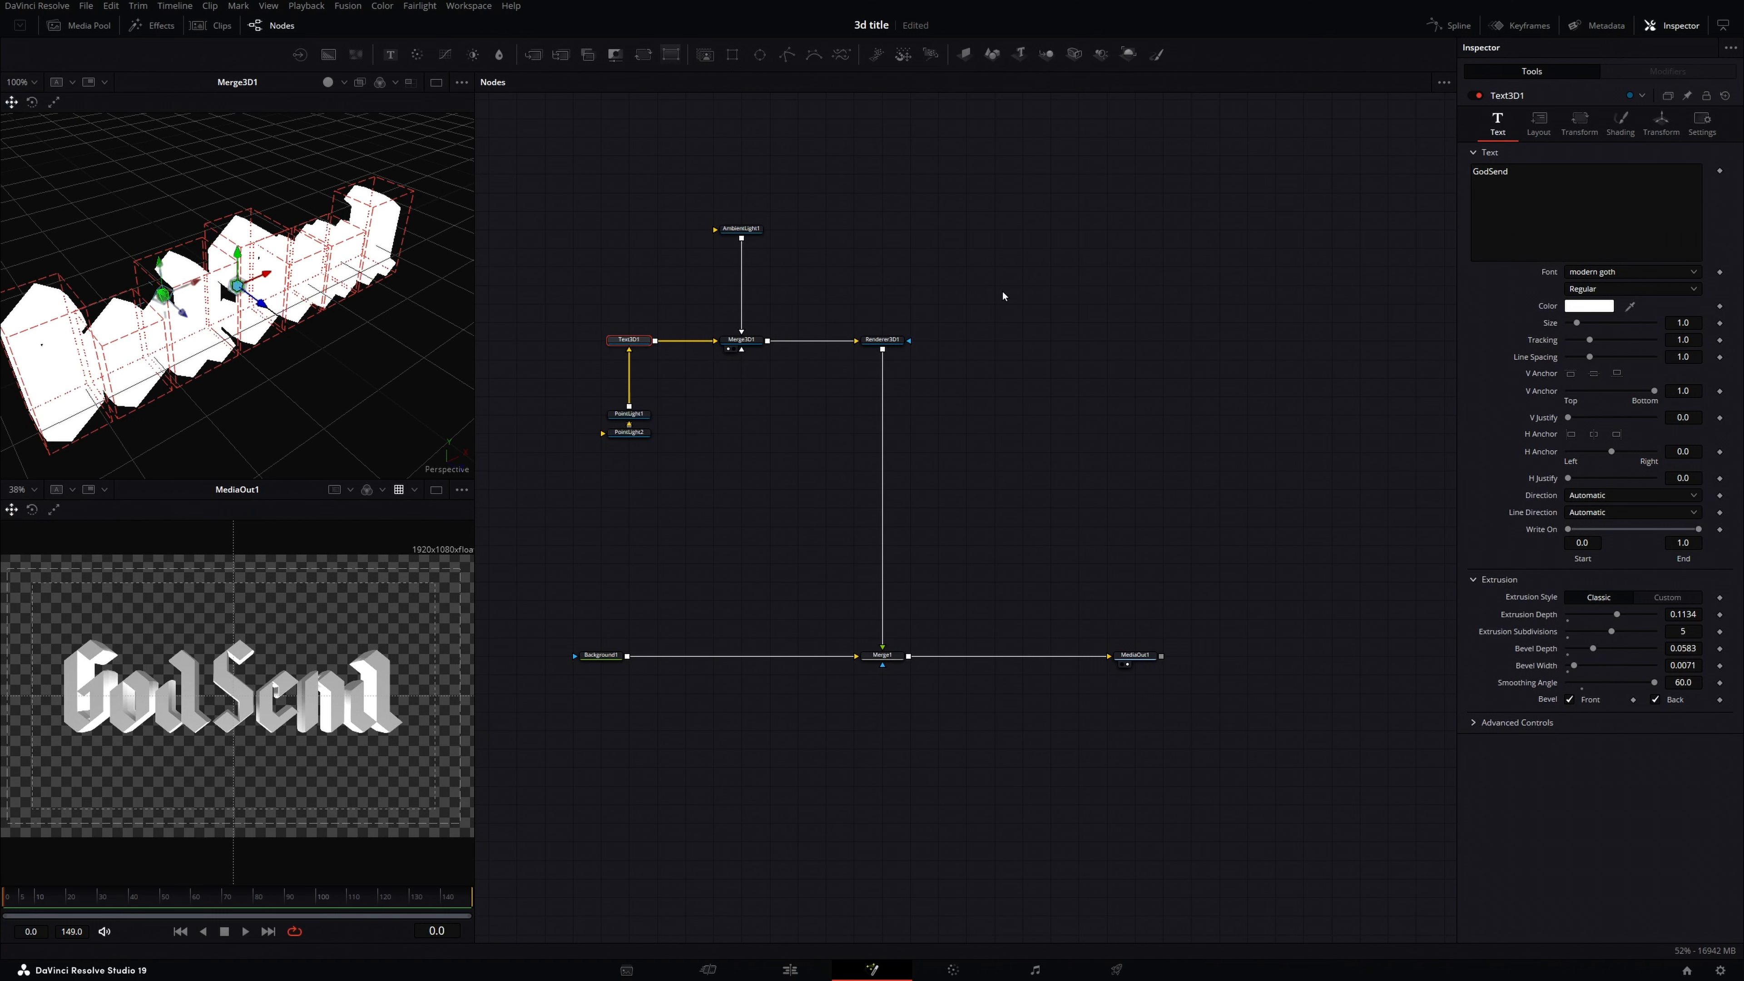
click(1620, 123)
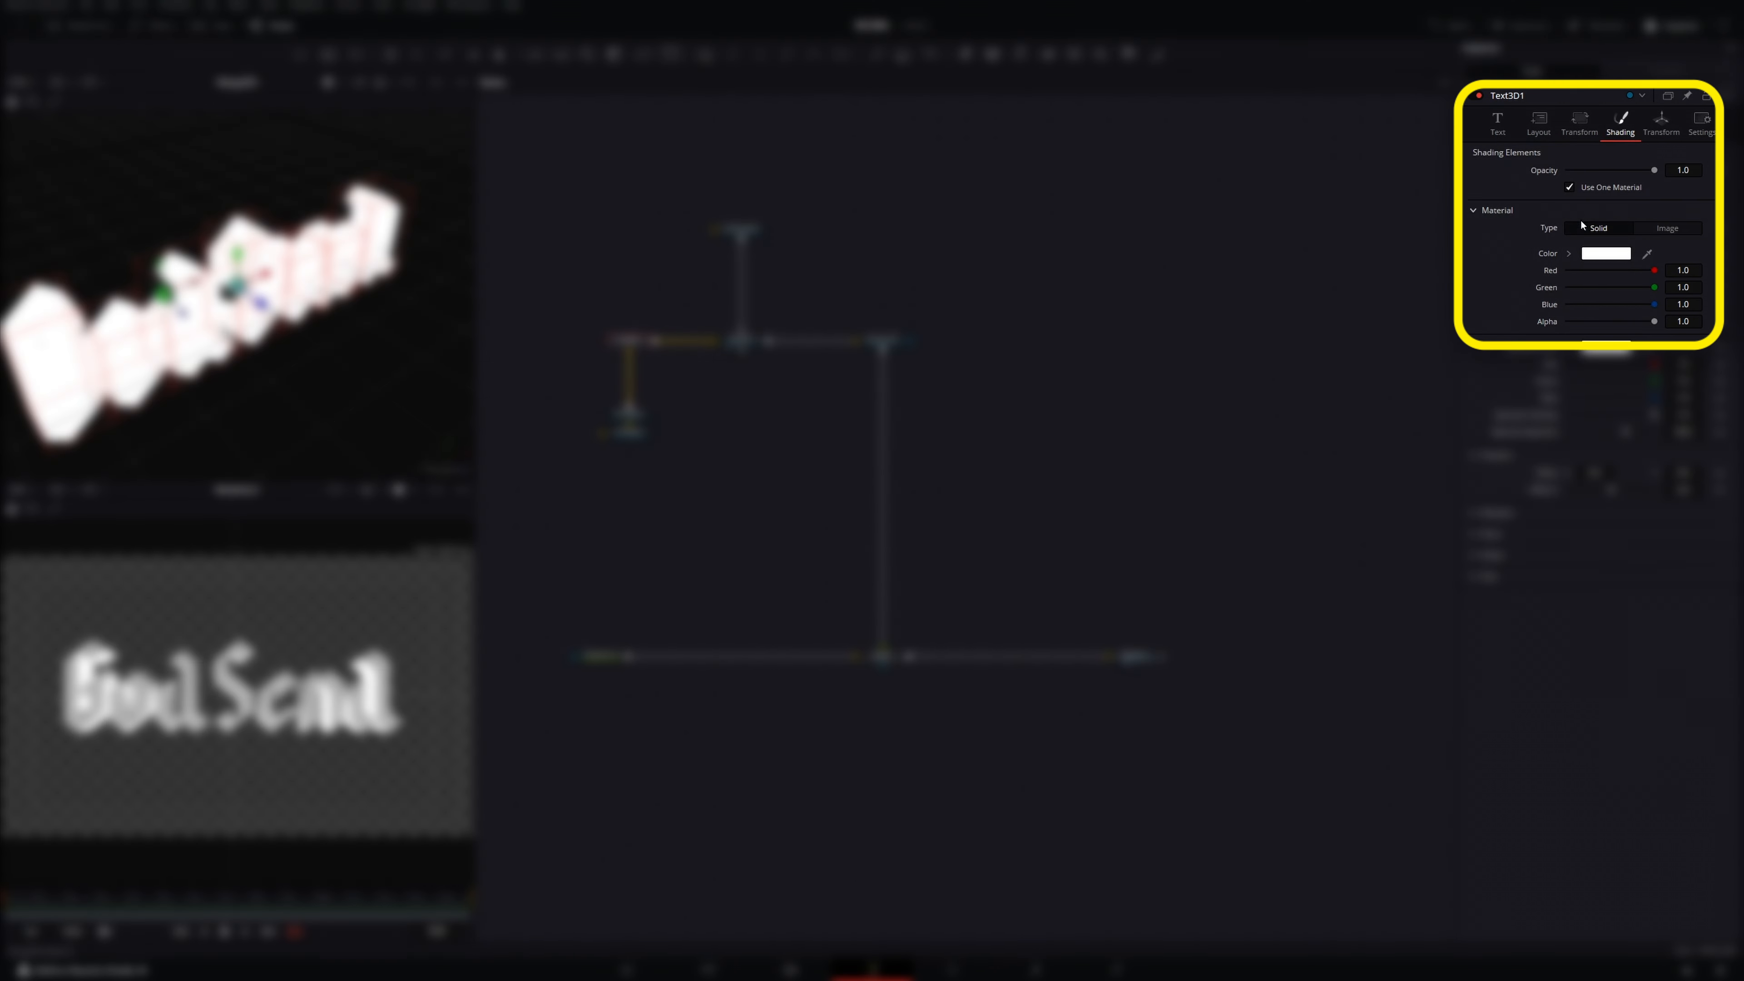
click(1605, 254)
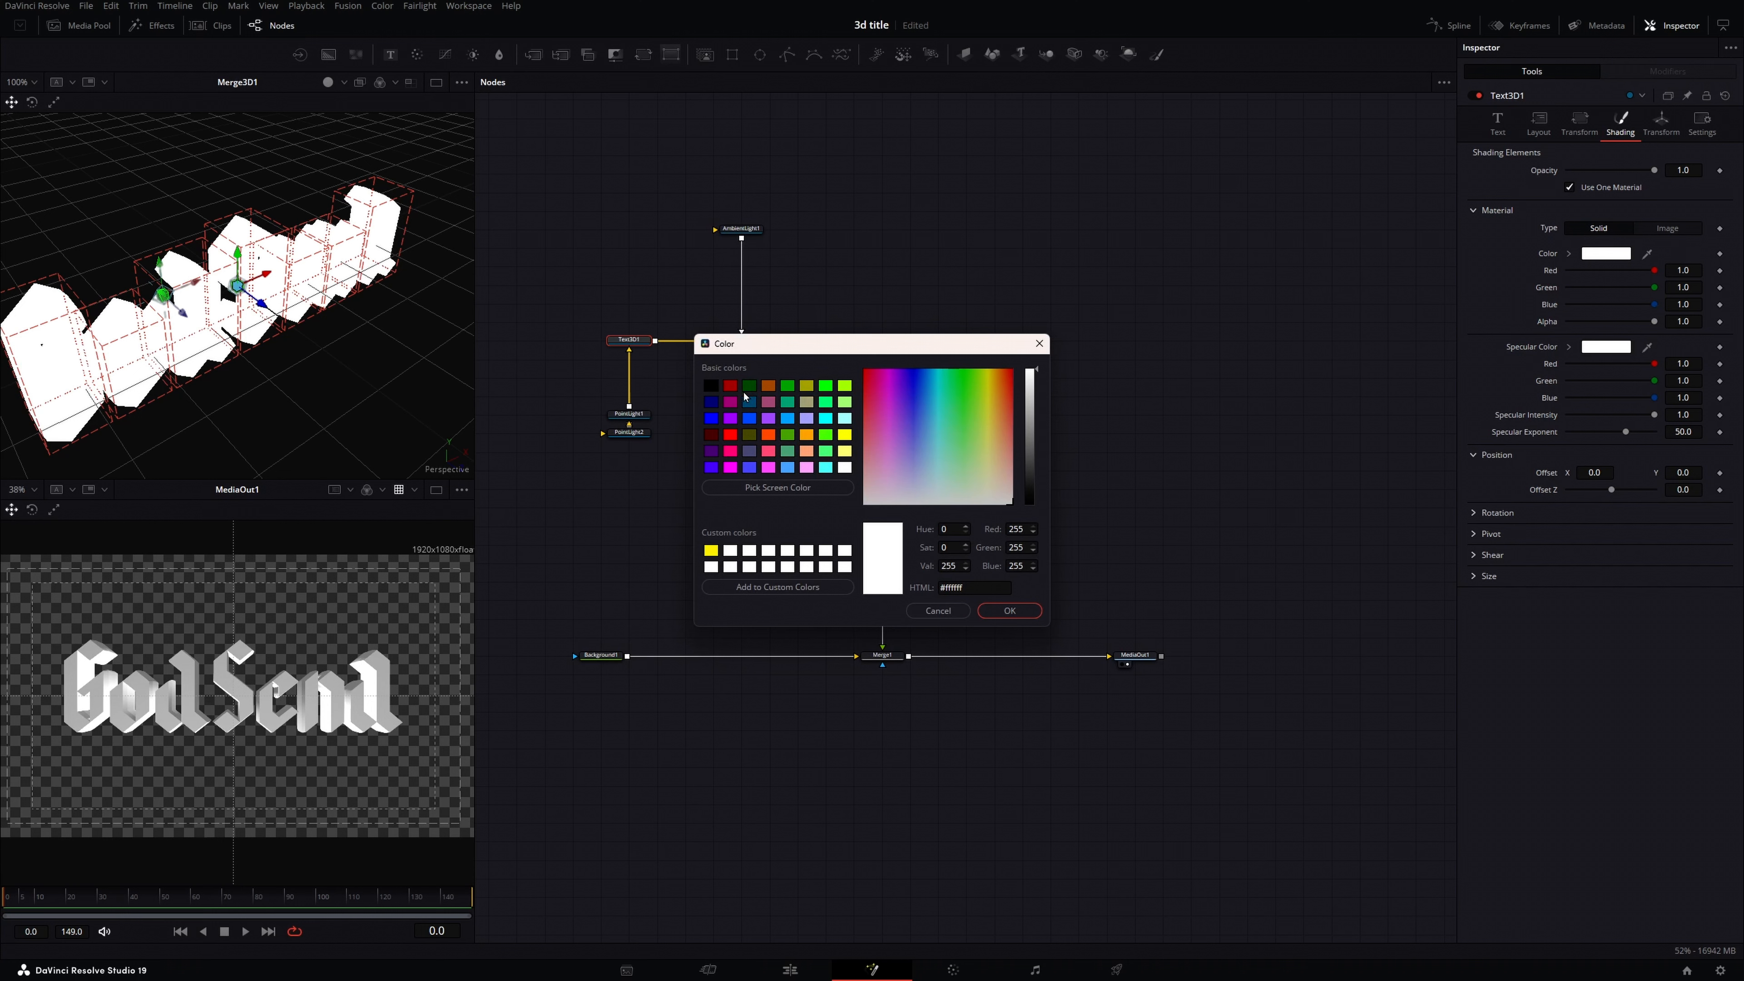
click(730, 385)
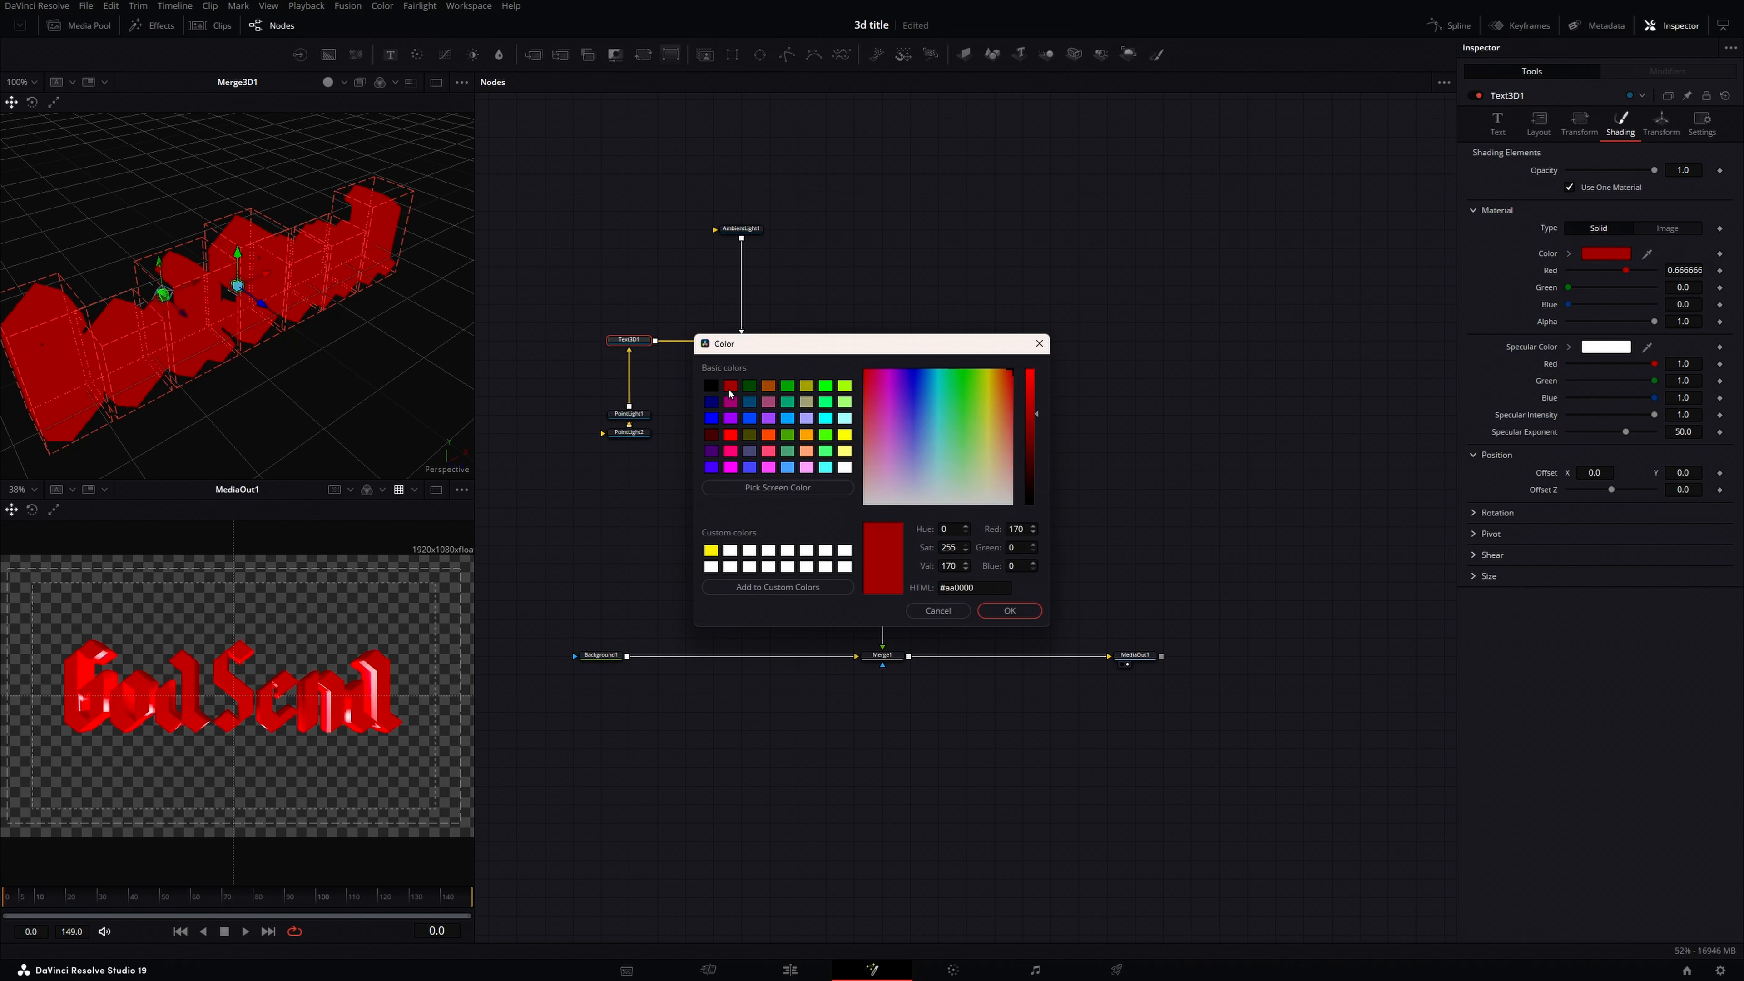
click(1009, 611)
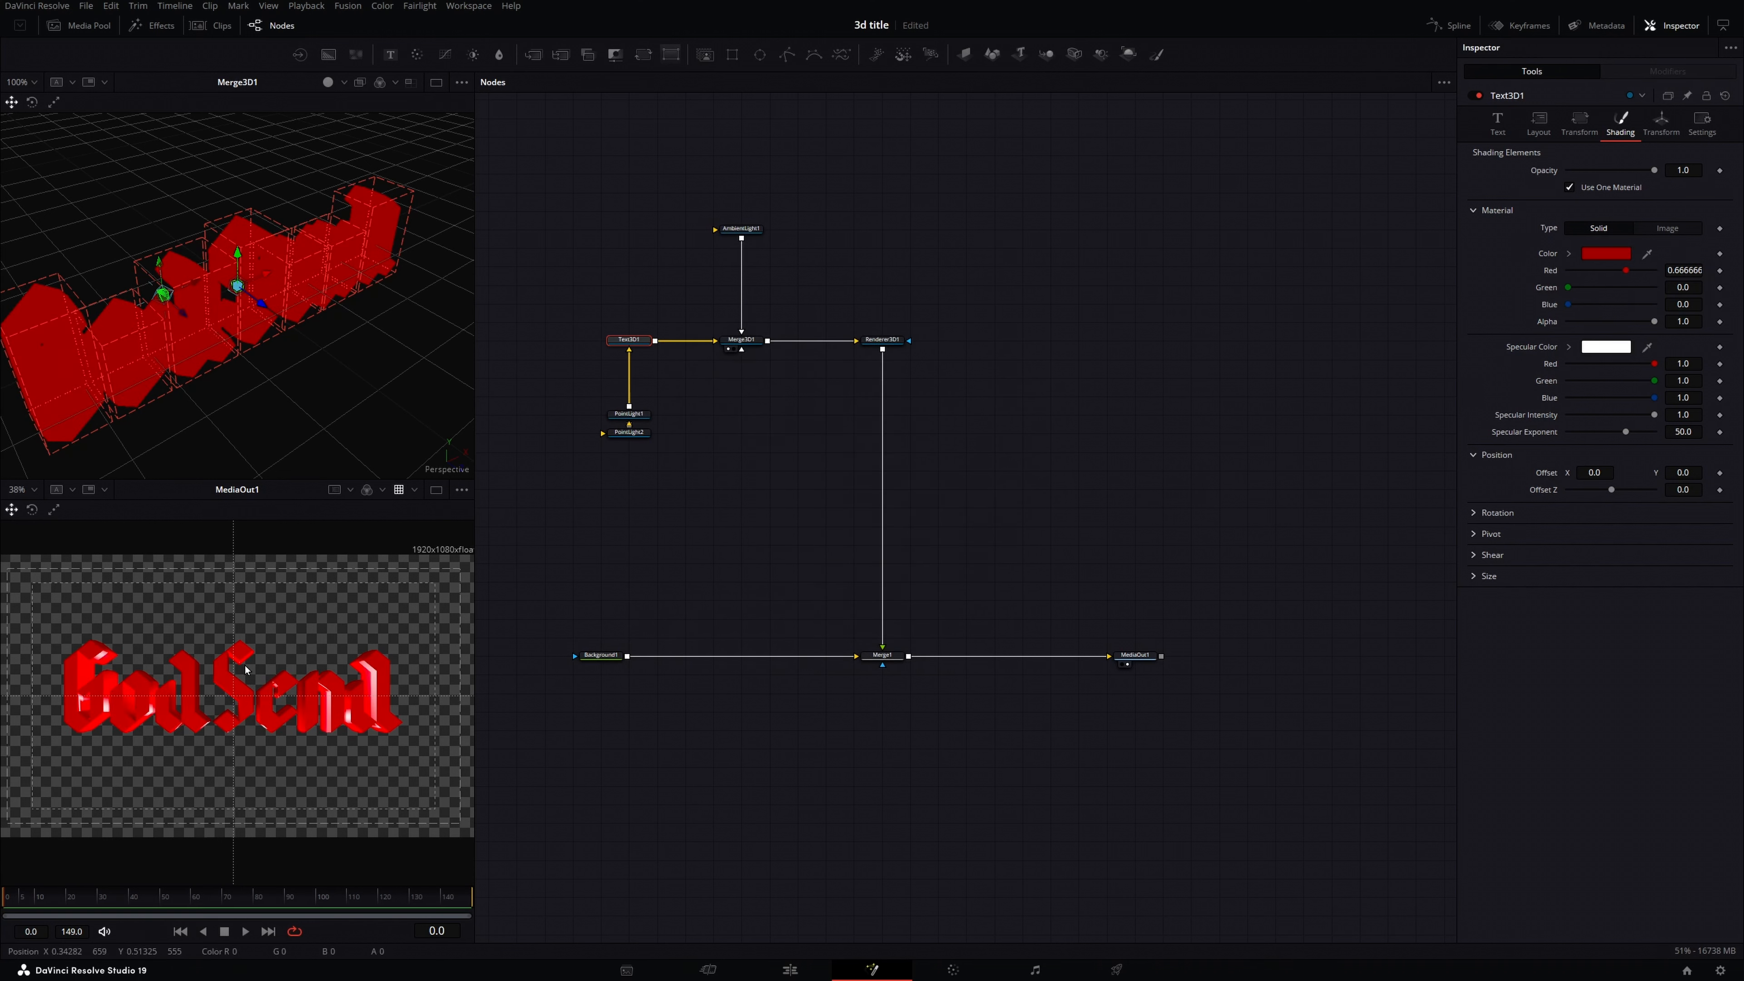
Step: Try a dark purple specular color, #55007f, on the title without applying it, and undo the red material color
click(1605, 346)
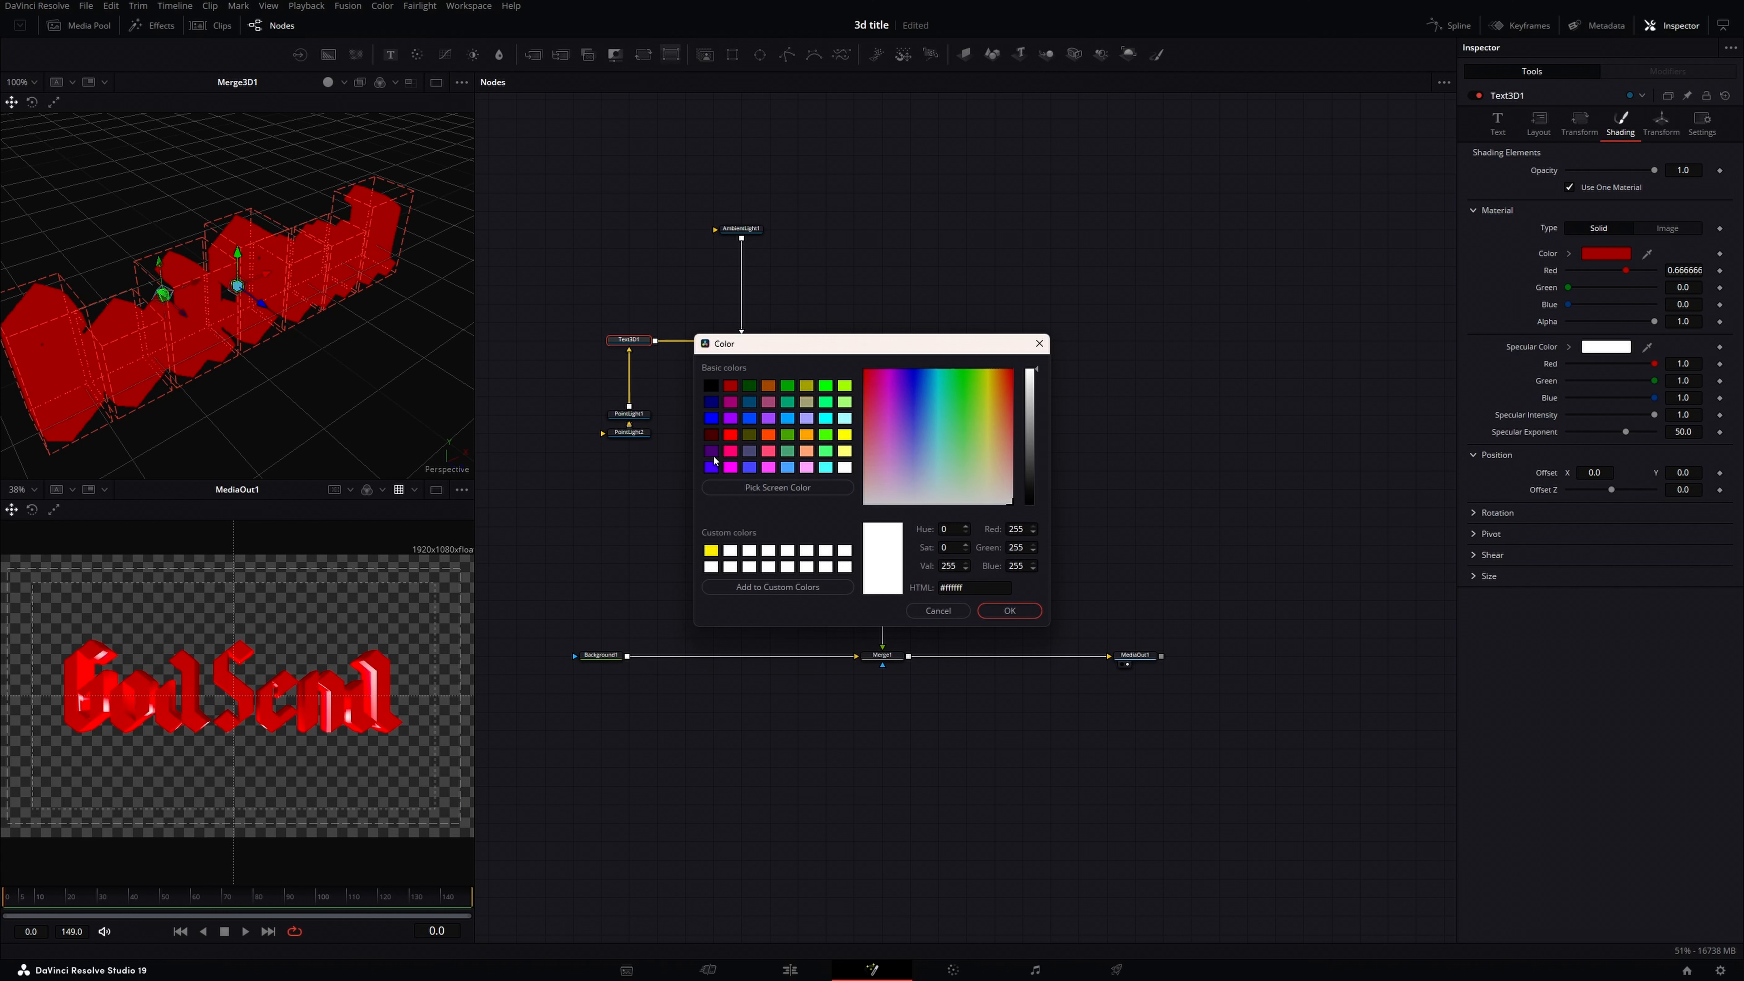
click(712, 451)
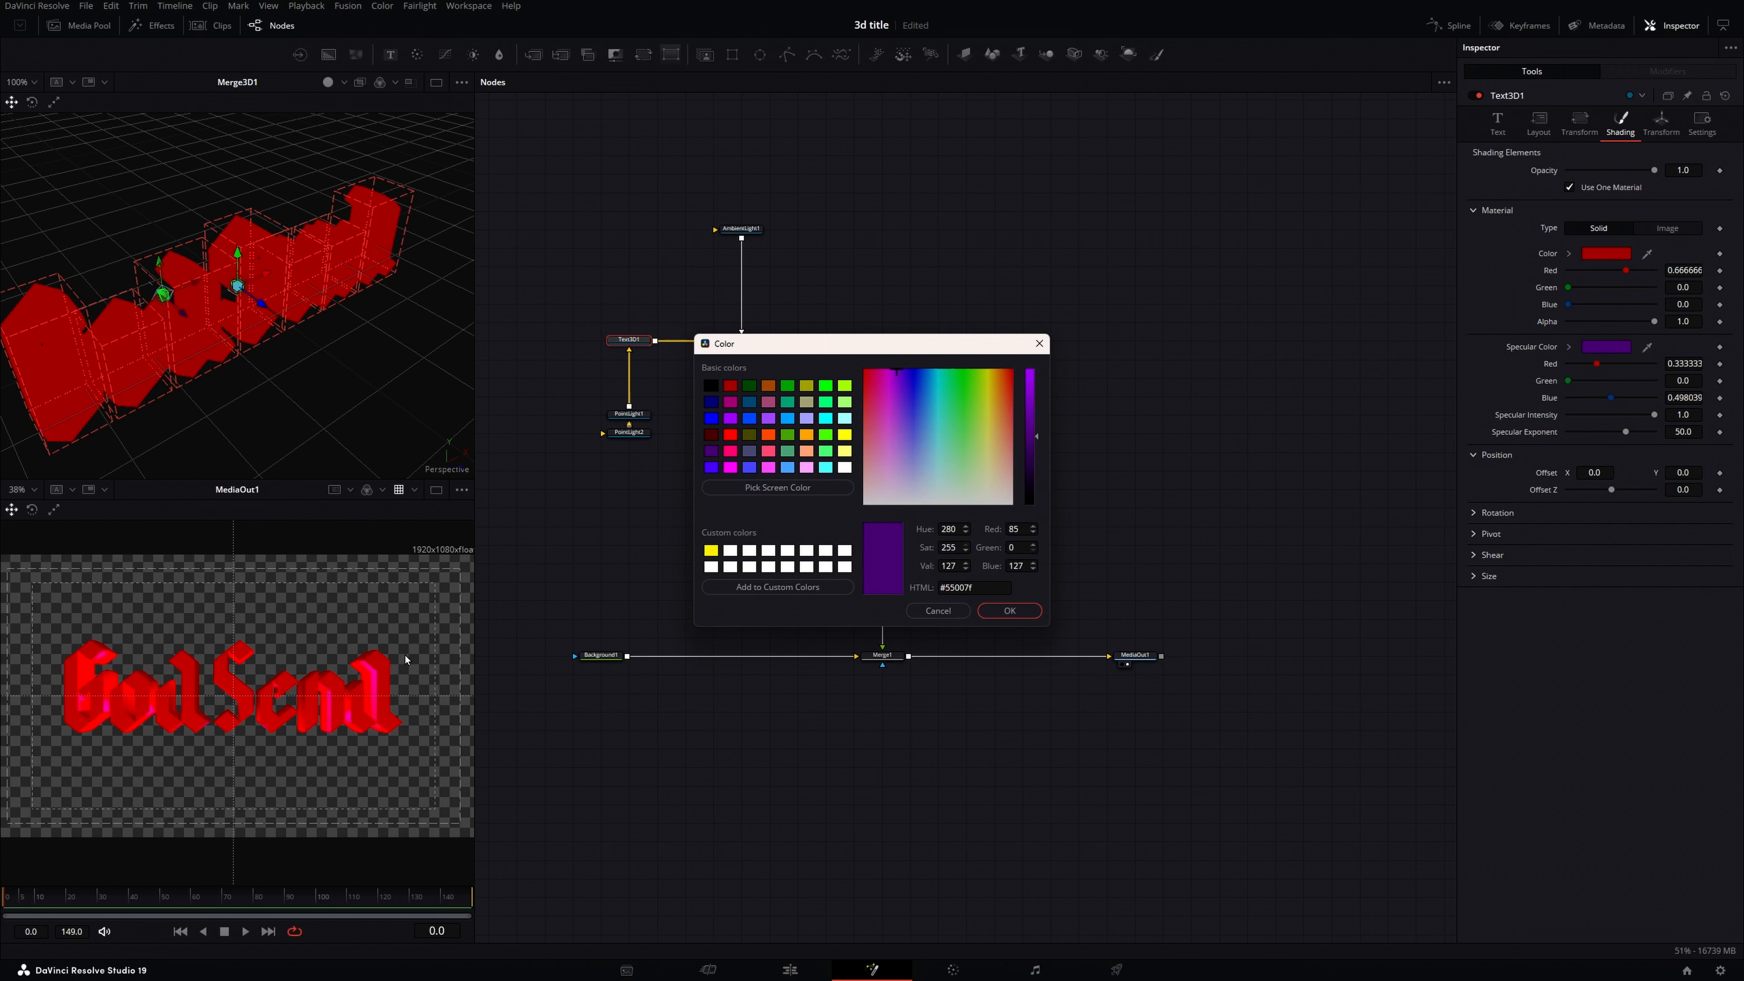
key(Escape)
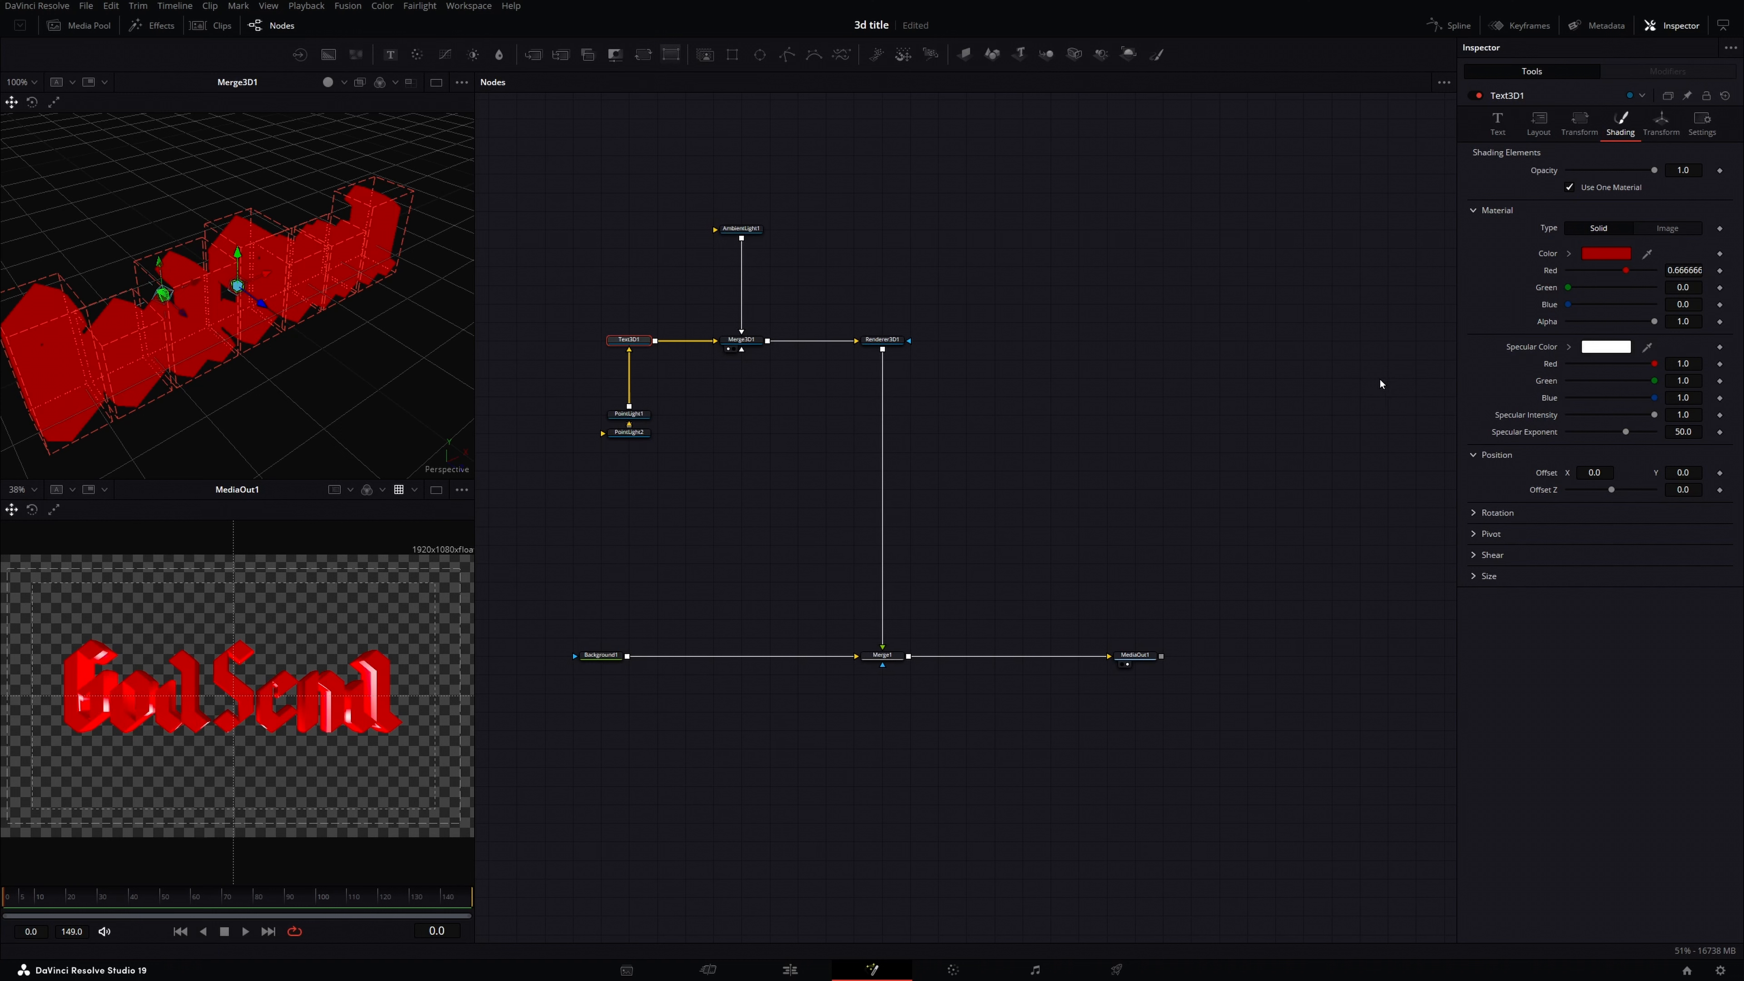
key(ctrl+z)
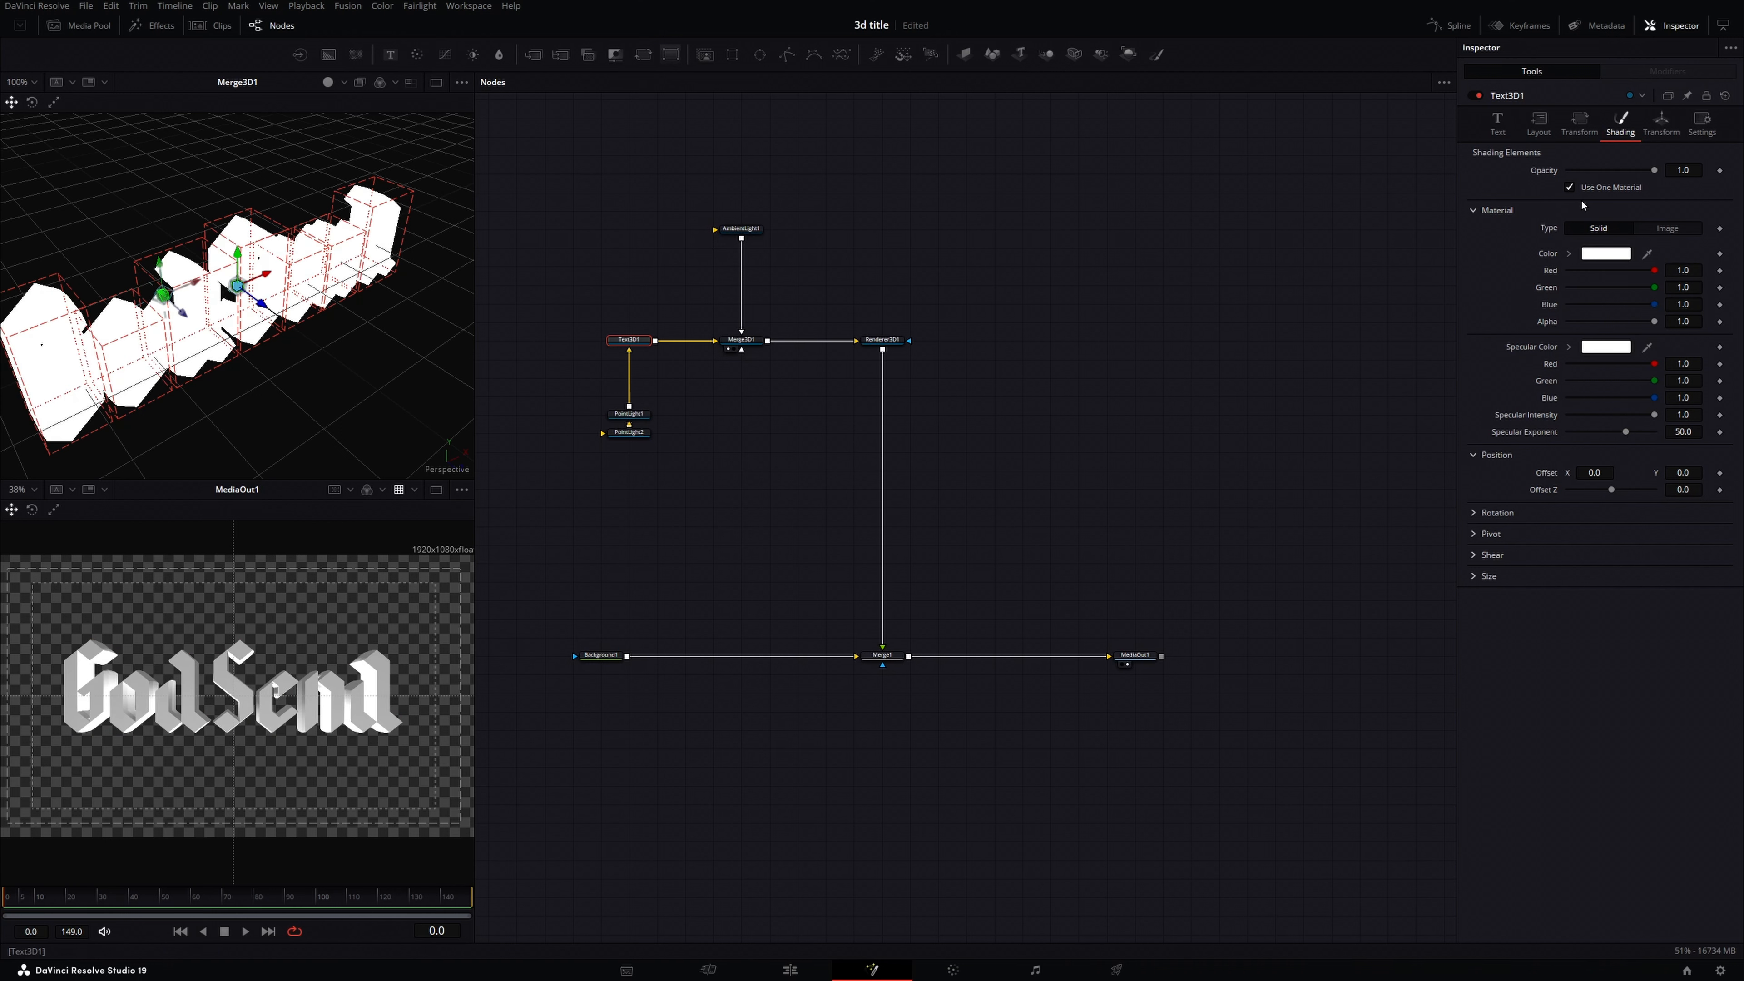
Step: Turn off the single shared material for Text3D1 and set both the Material and Bevel Material types to Image
click(1607, 188)
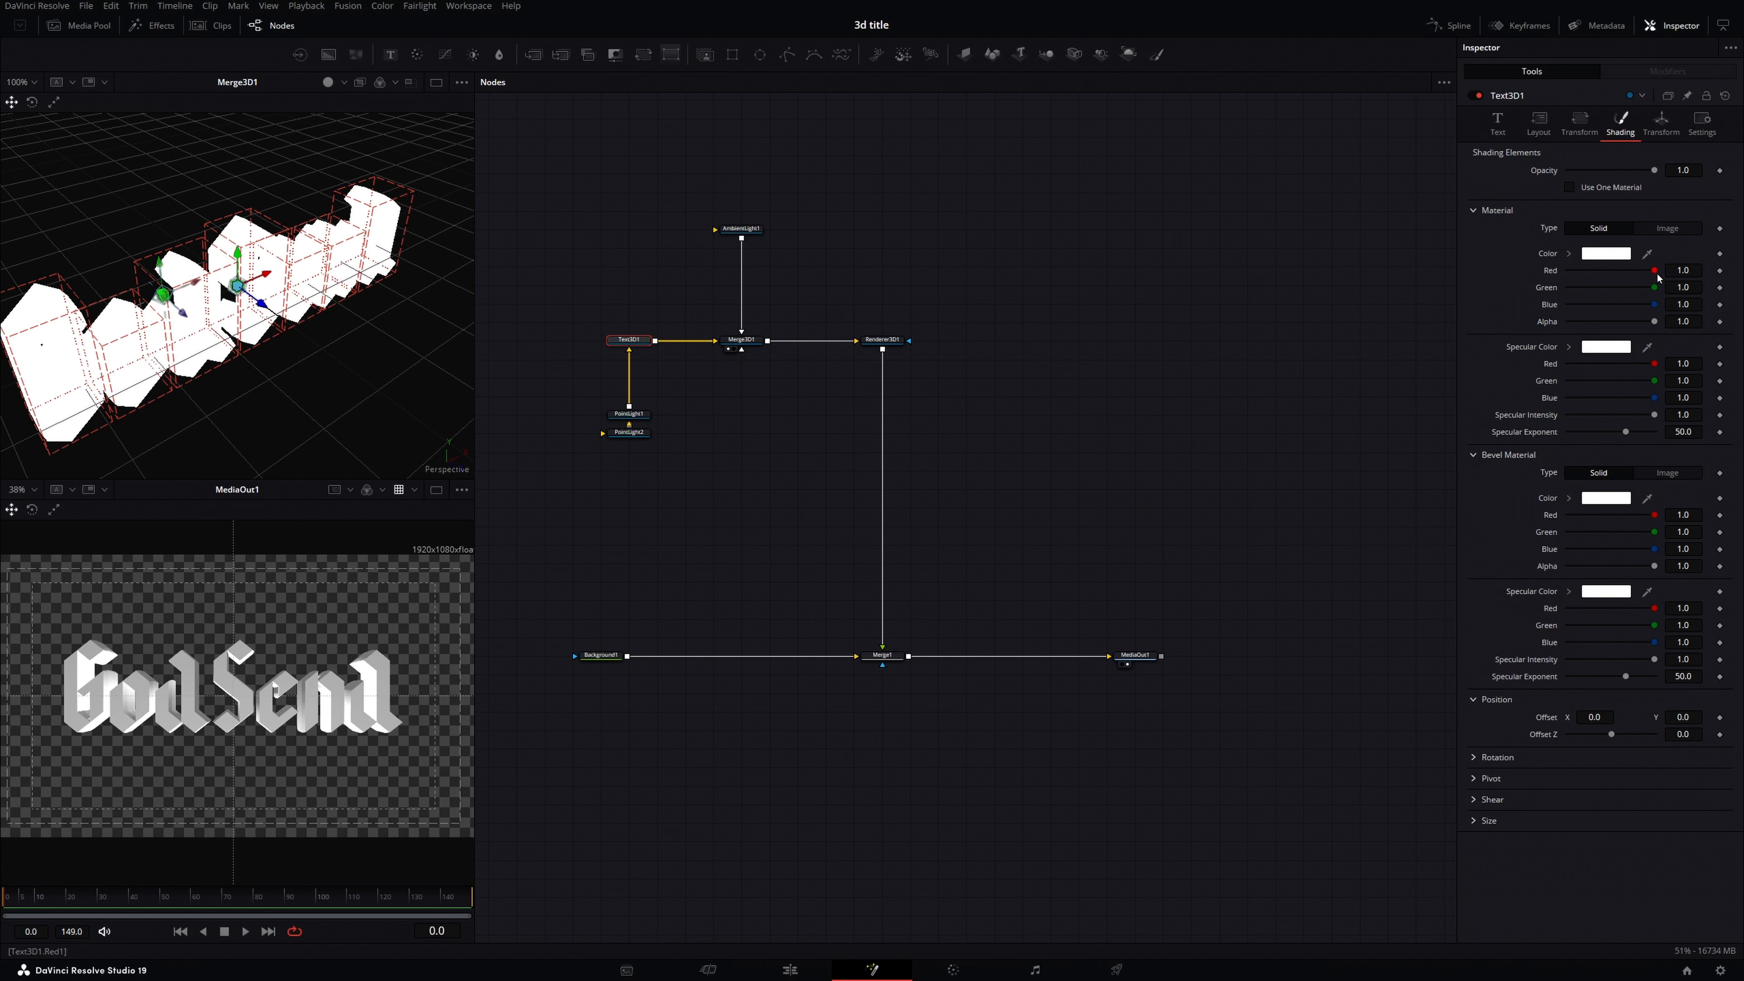
click(1663, 231)
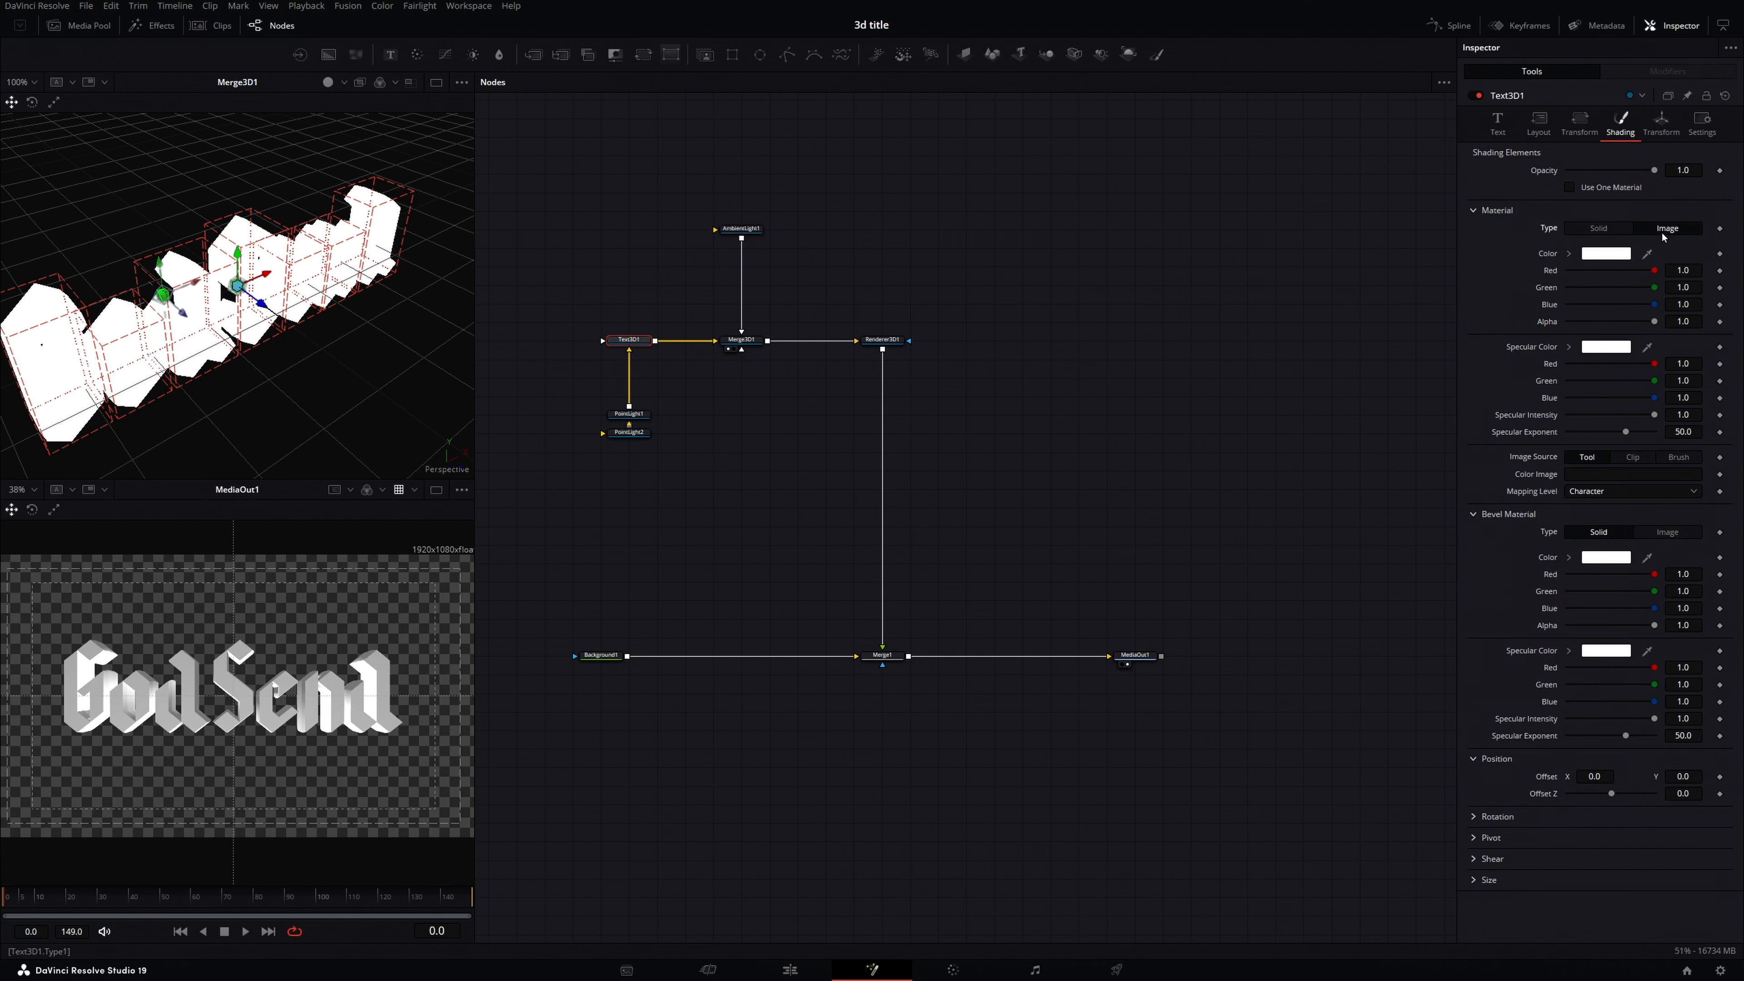
click(1668, 534)
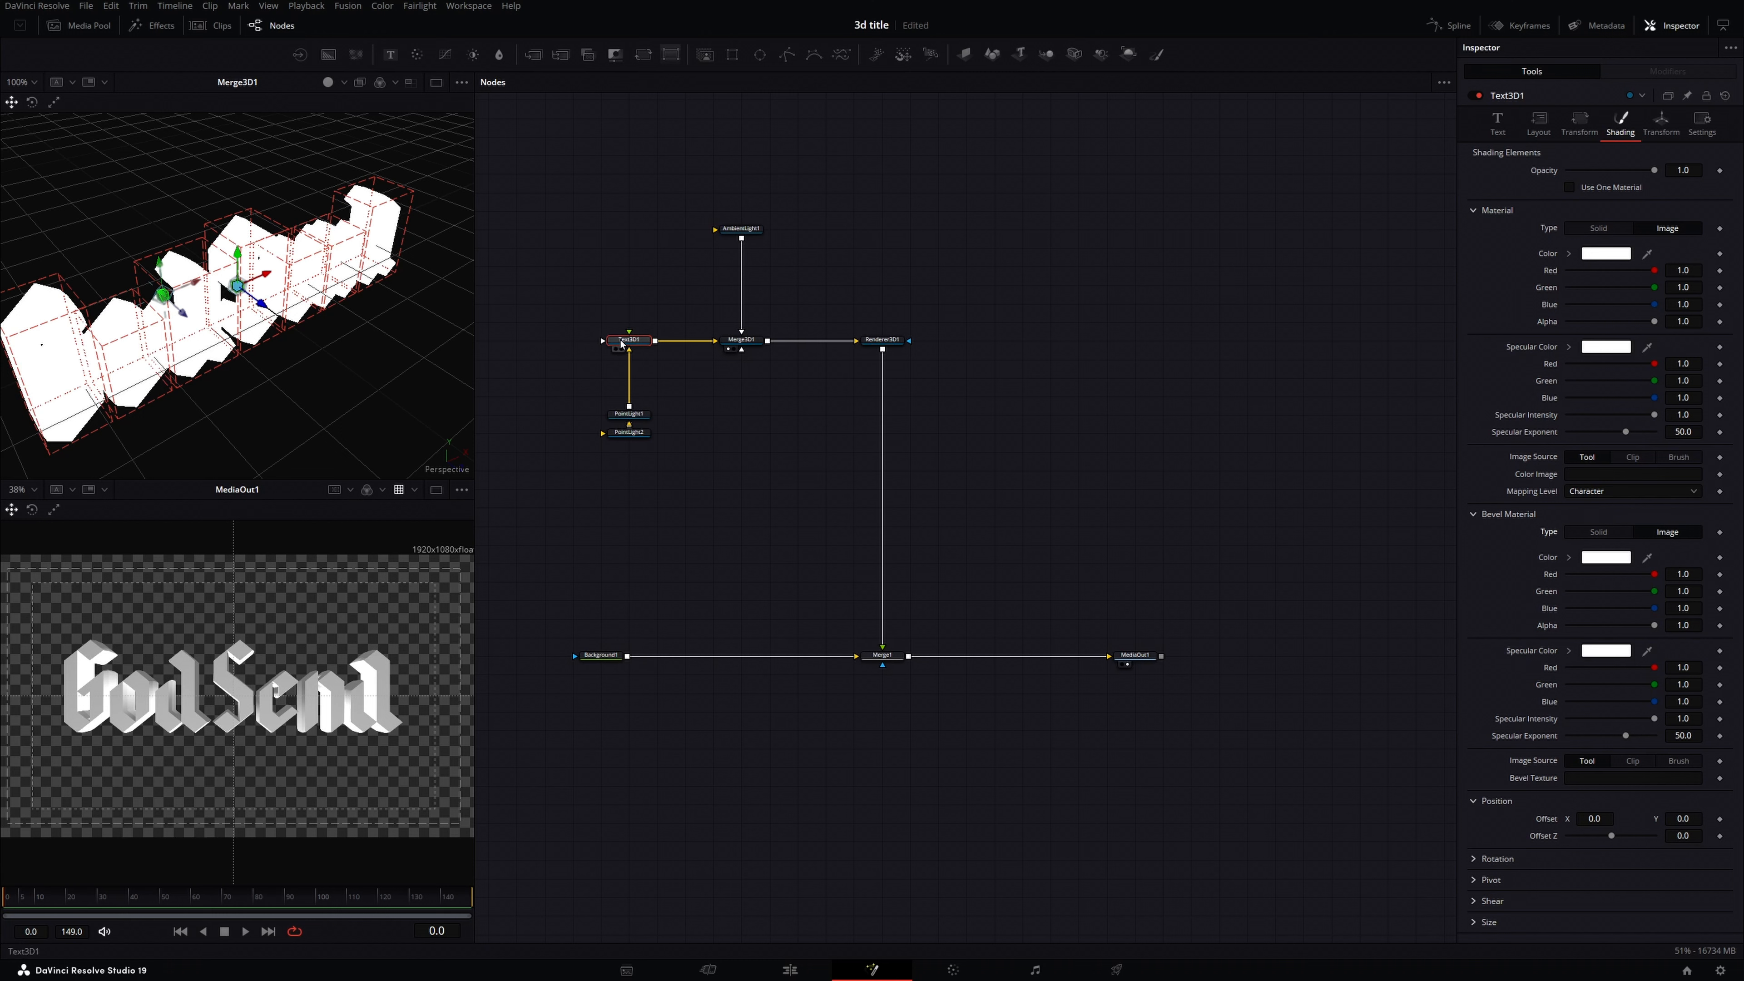
Step: Add a Background node, connect it to Text3D1's Color Image input and rename it "color"
drag(330, 56, 598, 284)
drag(627, 286, 629, 345)
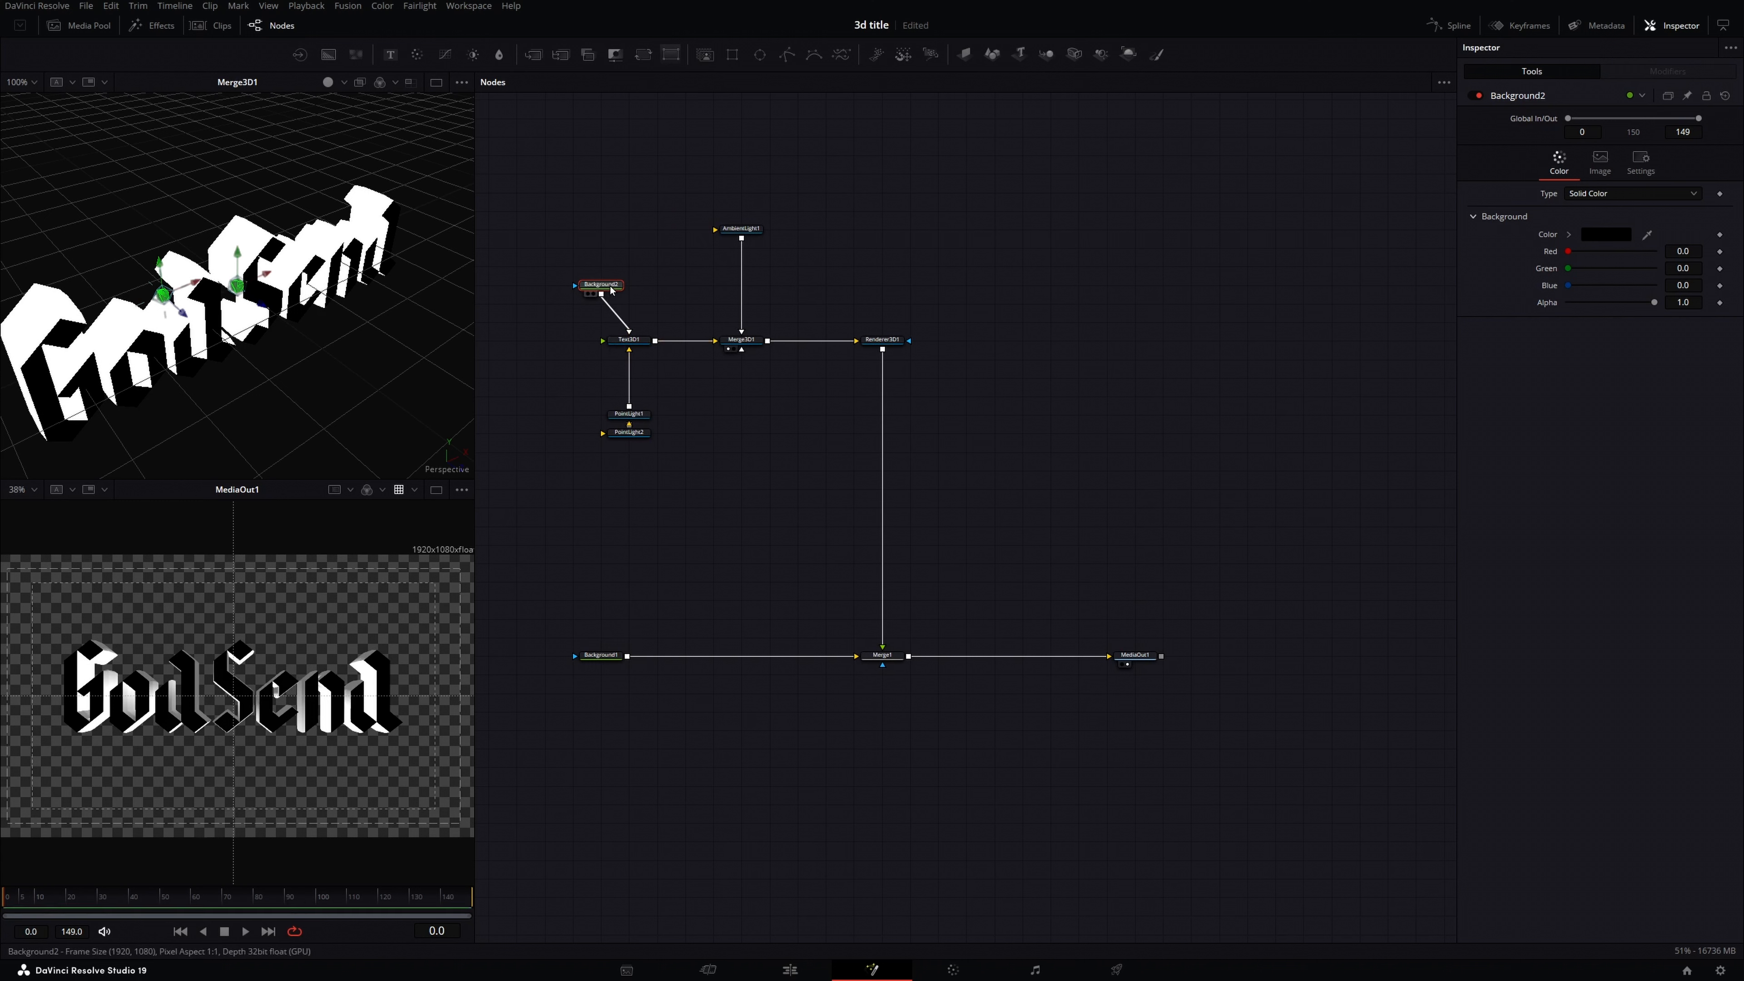
key(F2)
text(color)
key(Return)
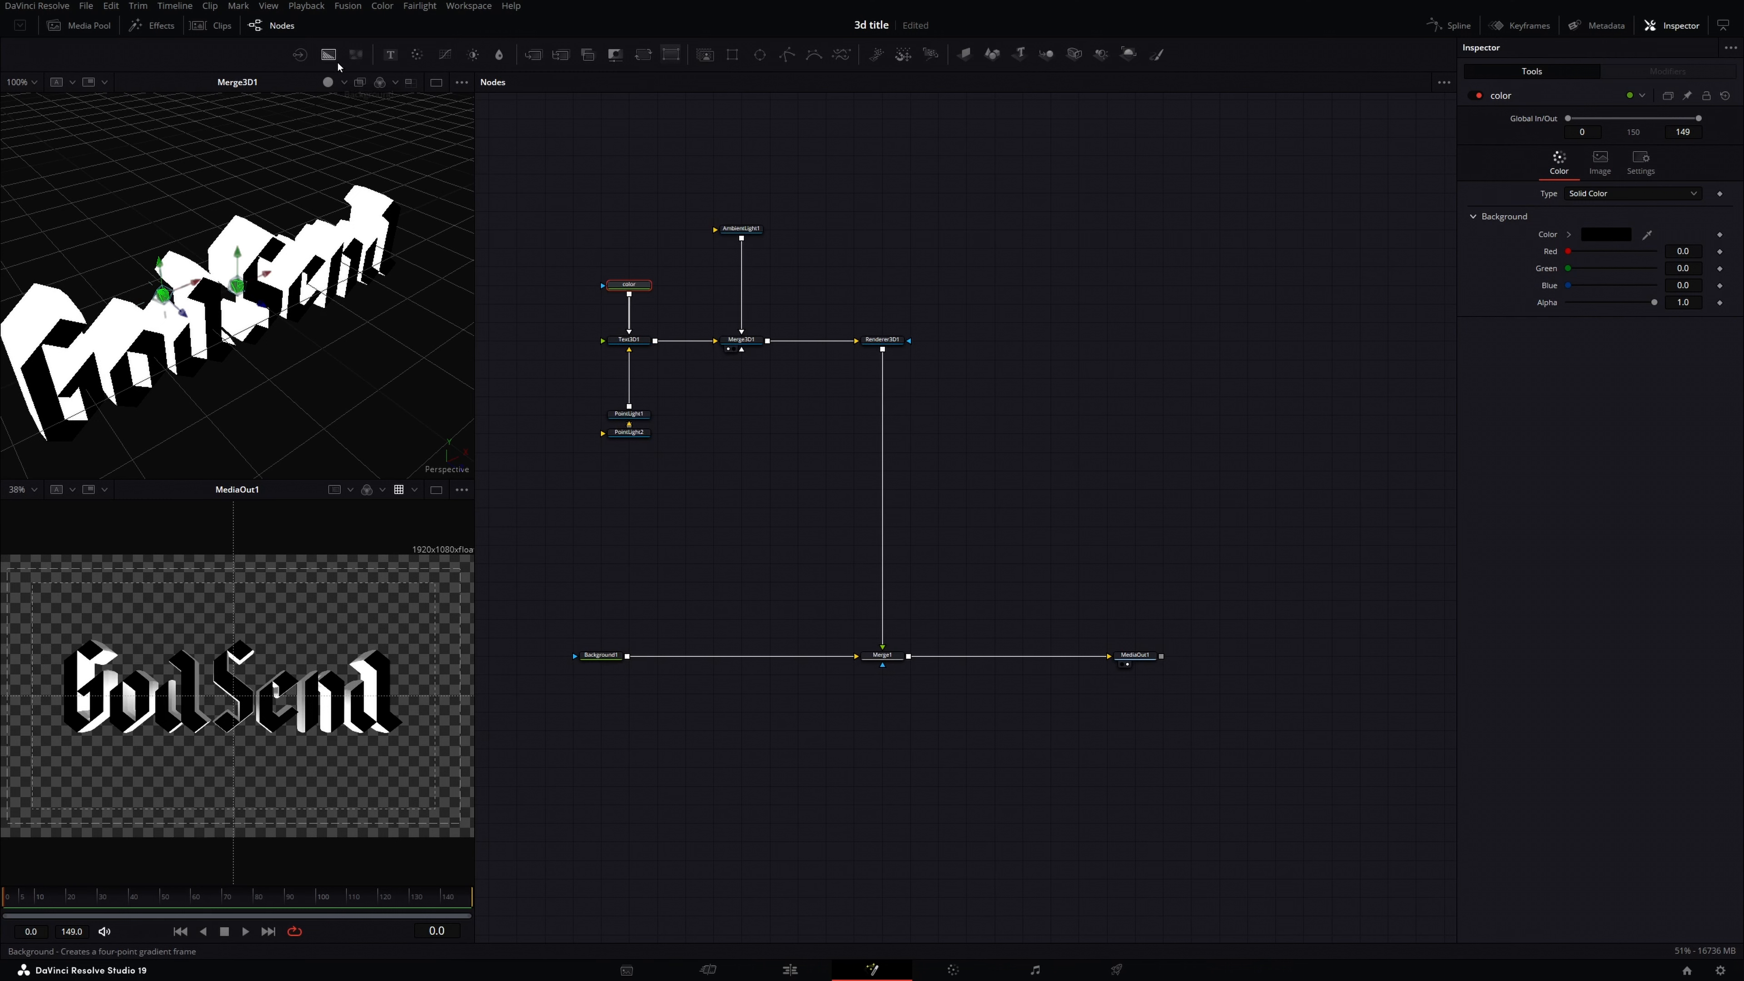
Step: Add another Background node, connect it to Text3D1's Bevel Texture input and name it "bevel"
drag(336, 61, 386, 101)
drag(524, 345, 630, 347)
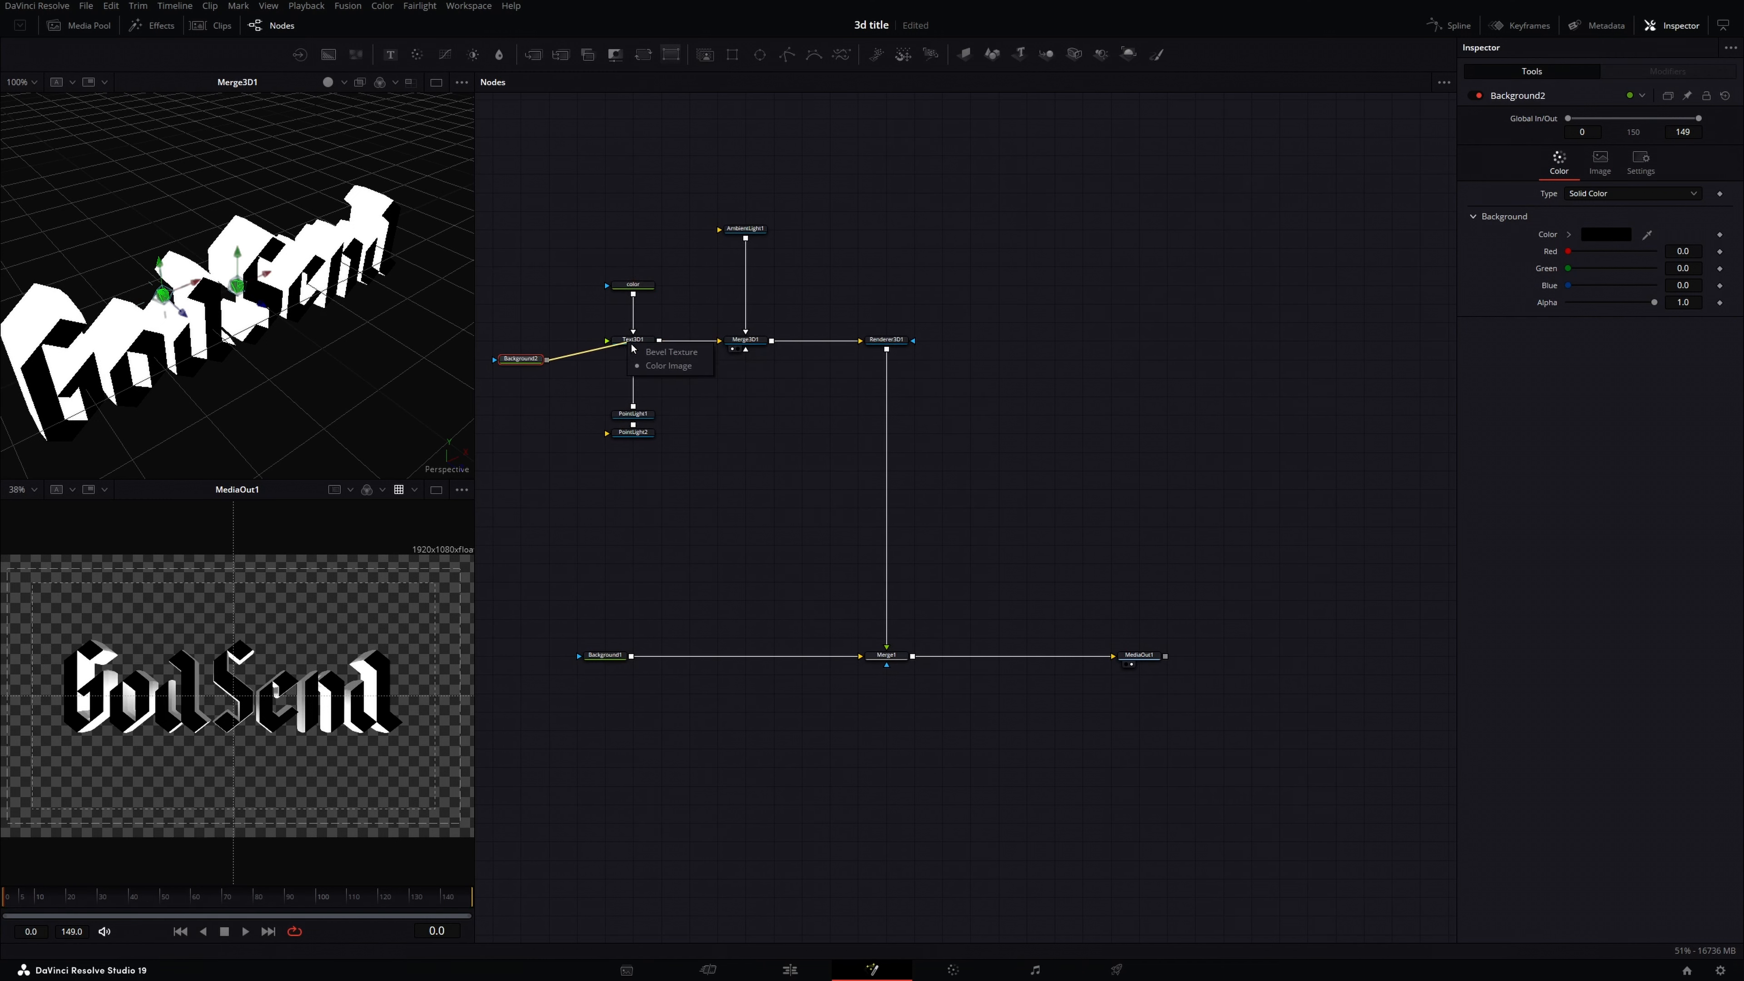
click(668, 358)
Step: Change the "color" background to a linear gradient with a pure red end stop and a start X of about 0.309
click(648, 286)
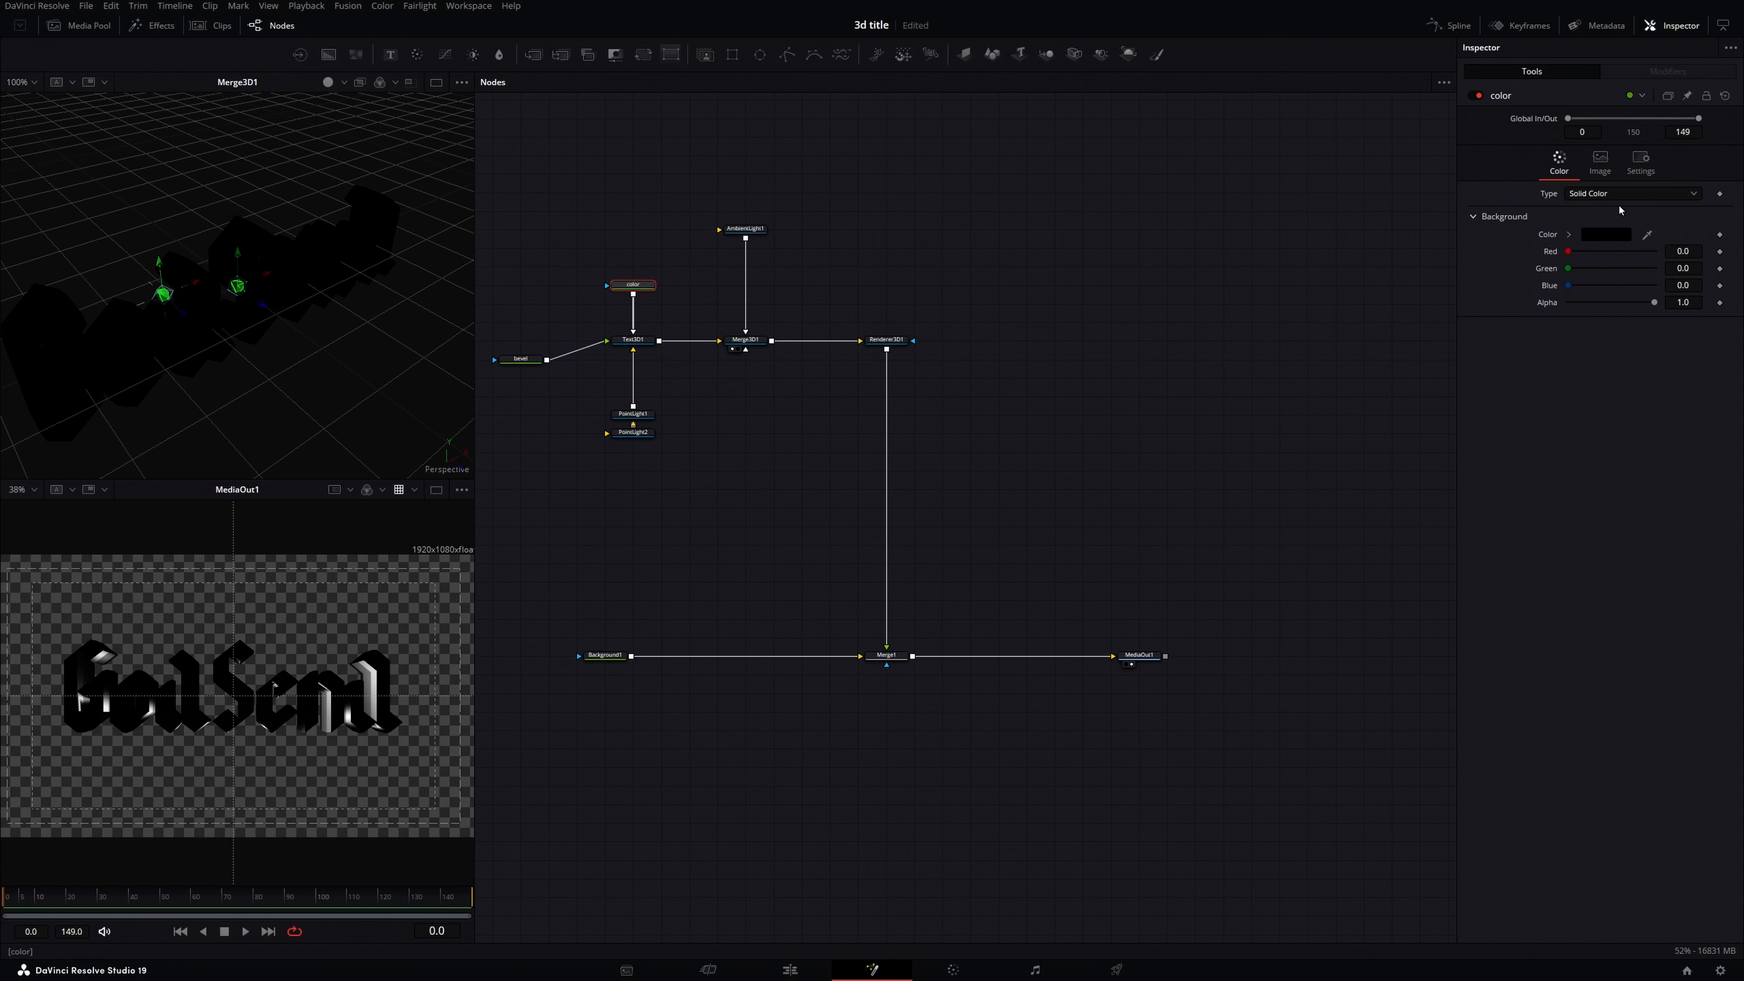
click(1612, 200)
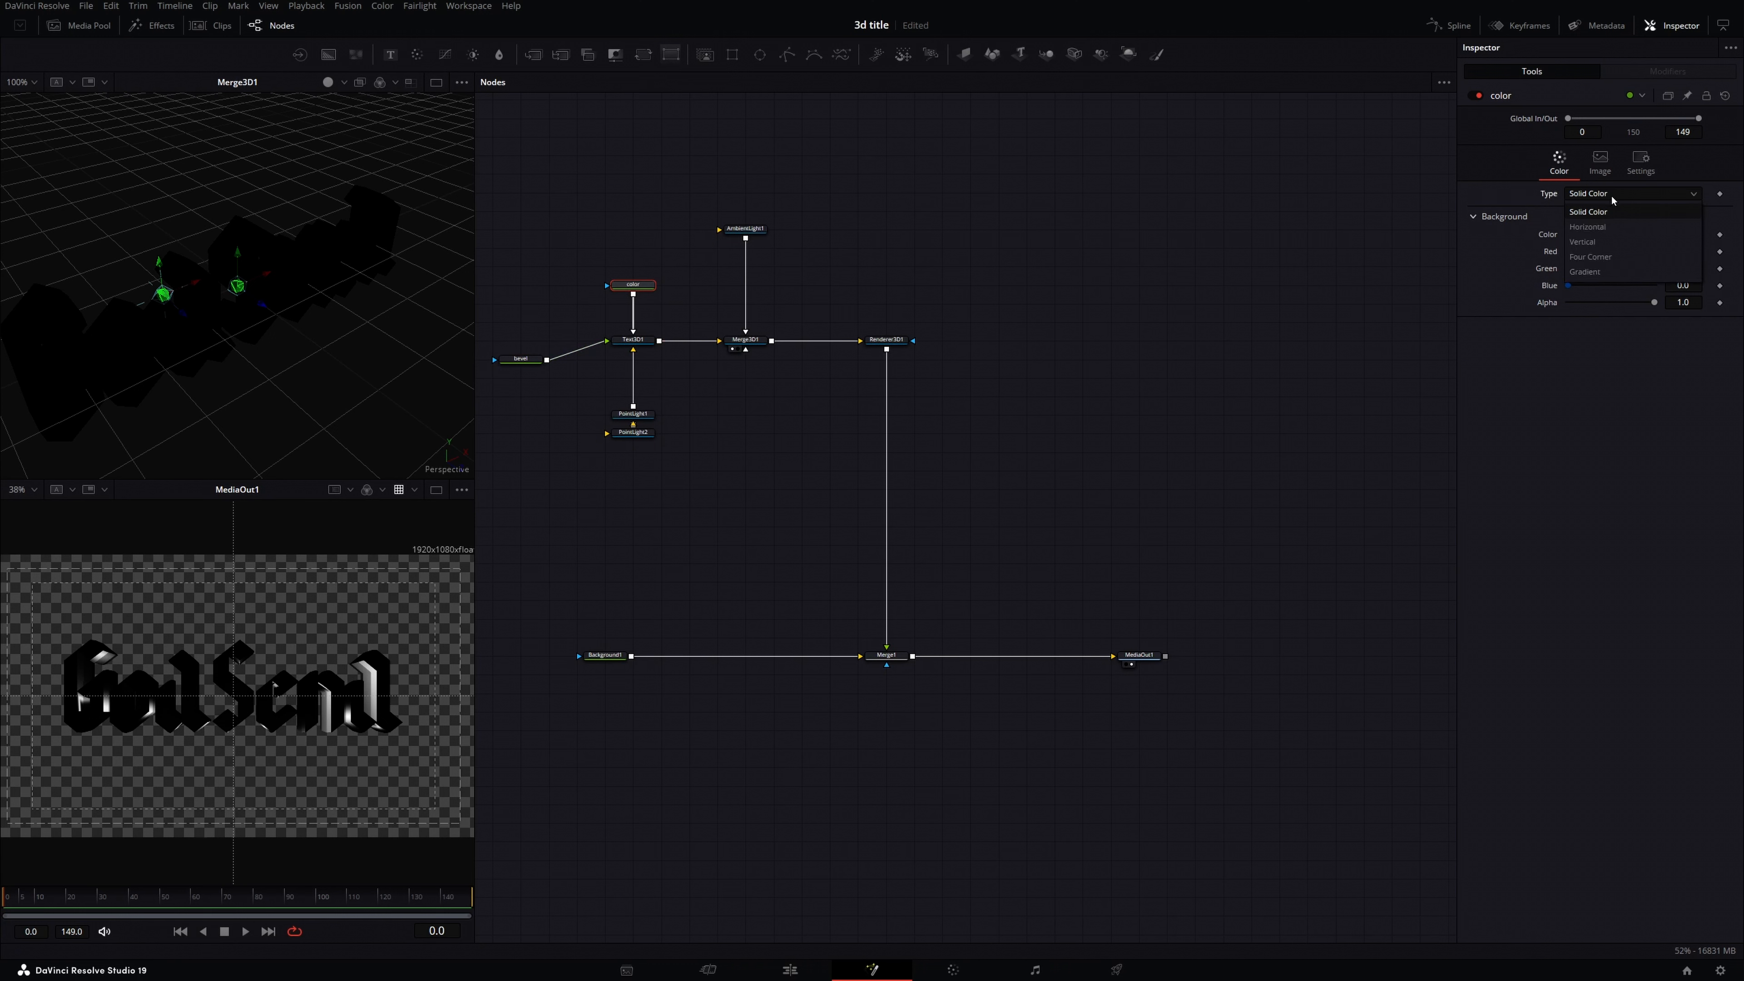
click(1601, 273)
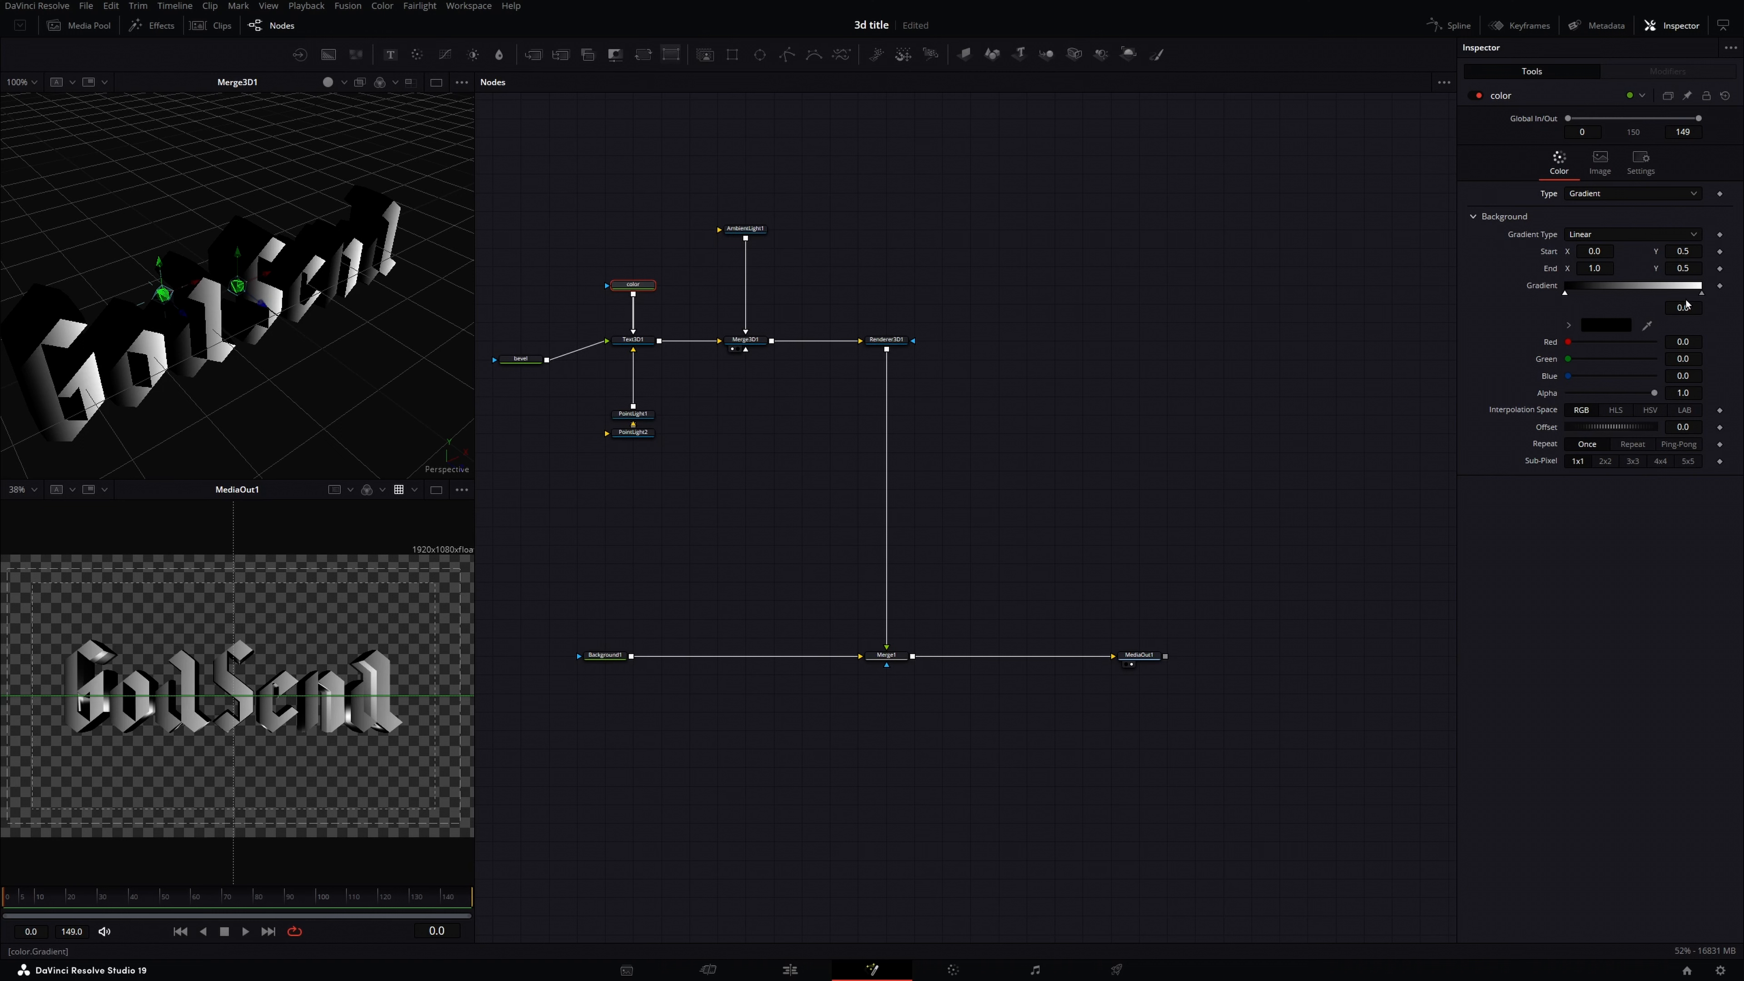
click(1702, 295)
drag(1653, 360, 1525, 382)
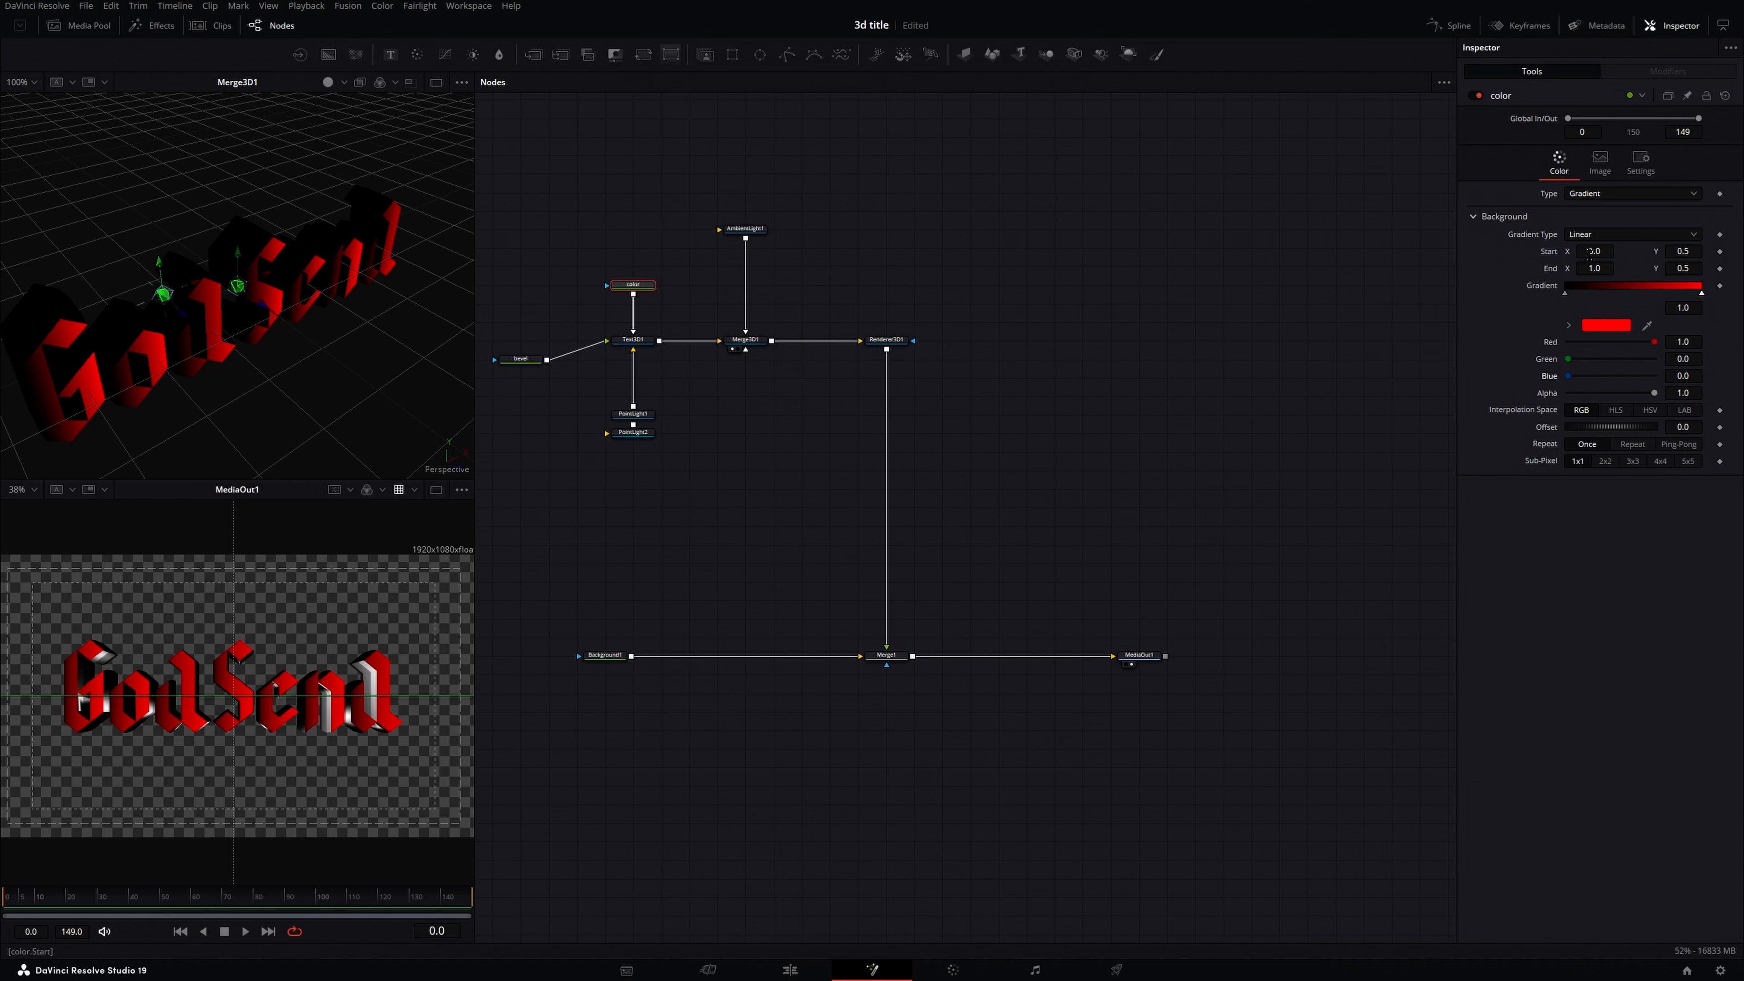
drag(1593, 252, 1704, 252)
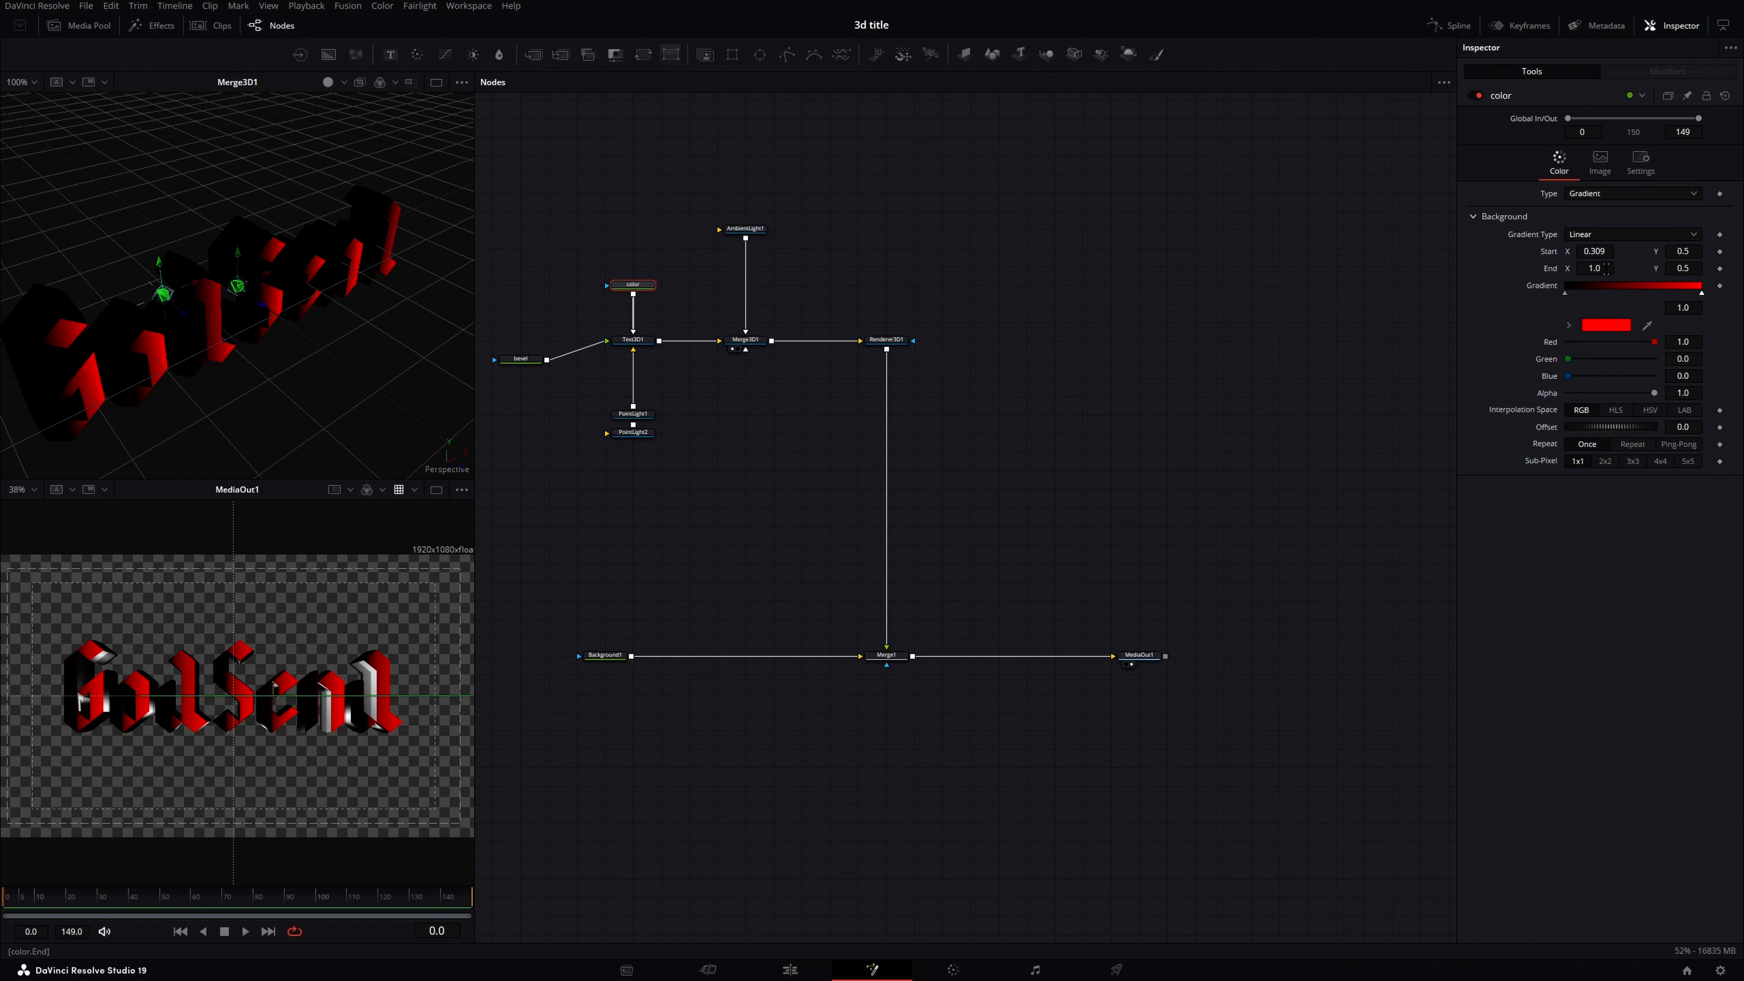
Step: Reposition the "color" gradient diagonally, with its start at about X 0.088, Y 0.710 and its end at about X 0.878, Y 0.237
drag(1600, 267, 1530, 268)
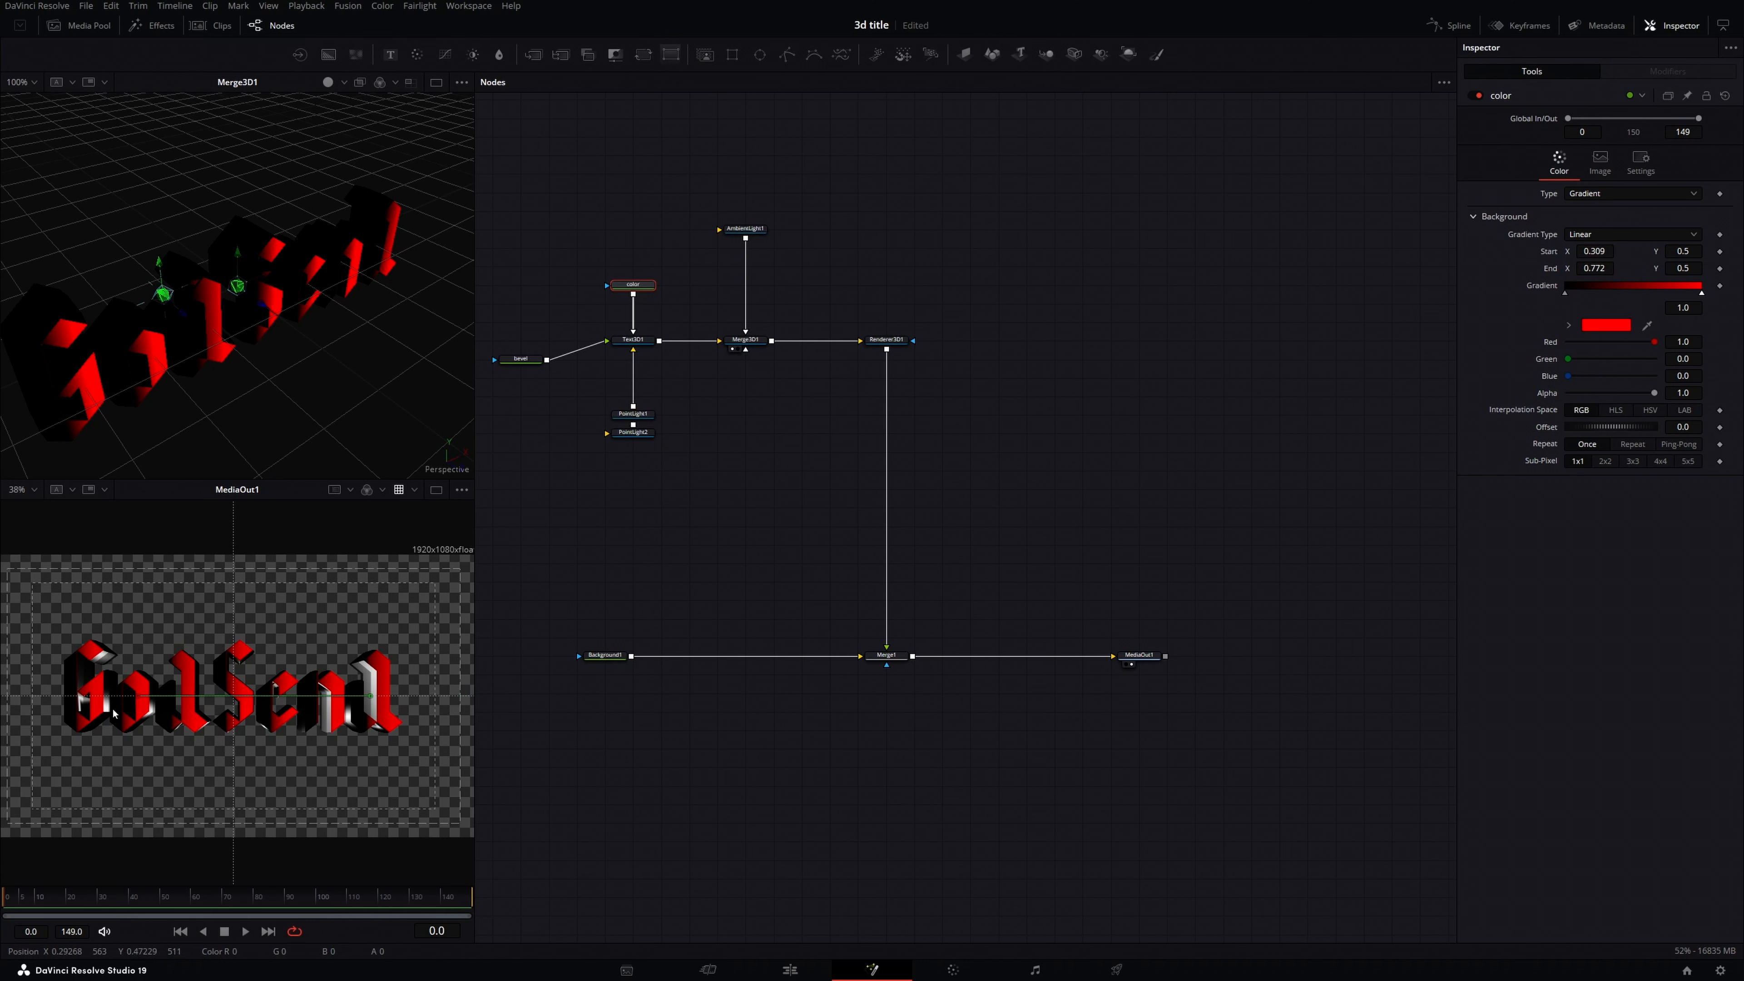
drag(138, 696, 62, 588)
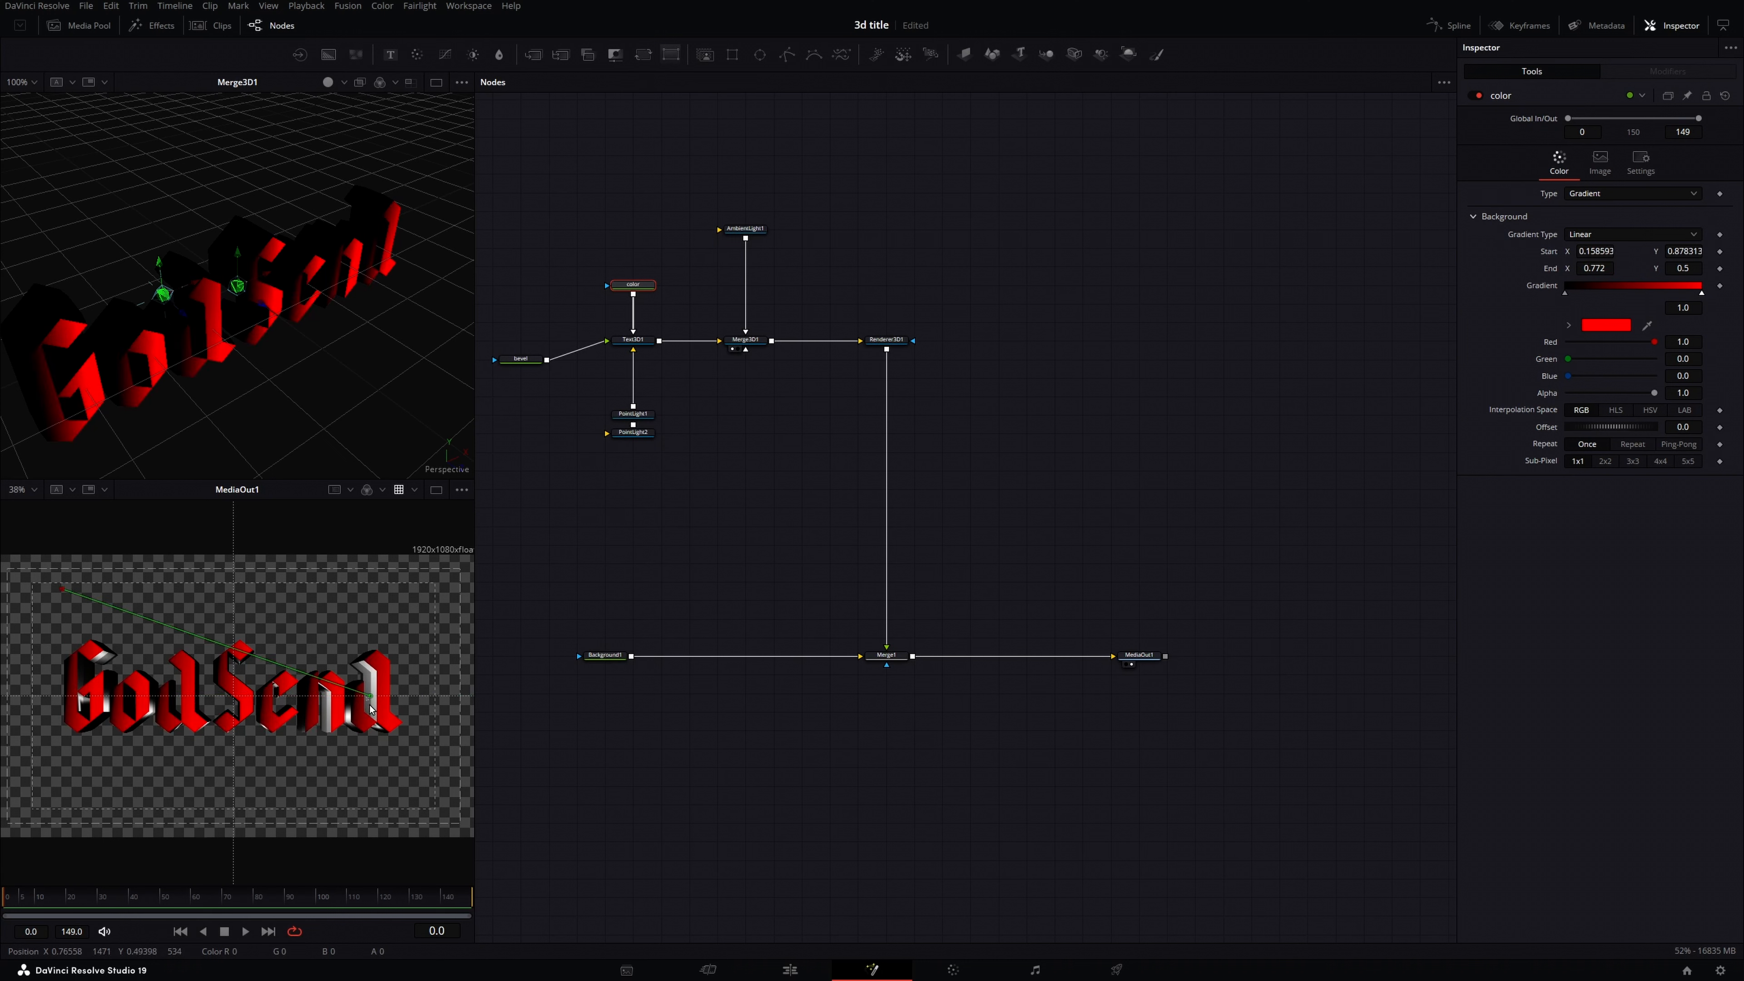
drag(370, 705, 397, 782)
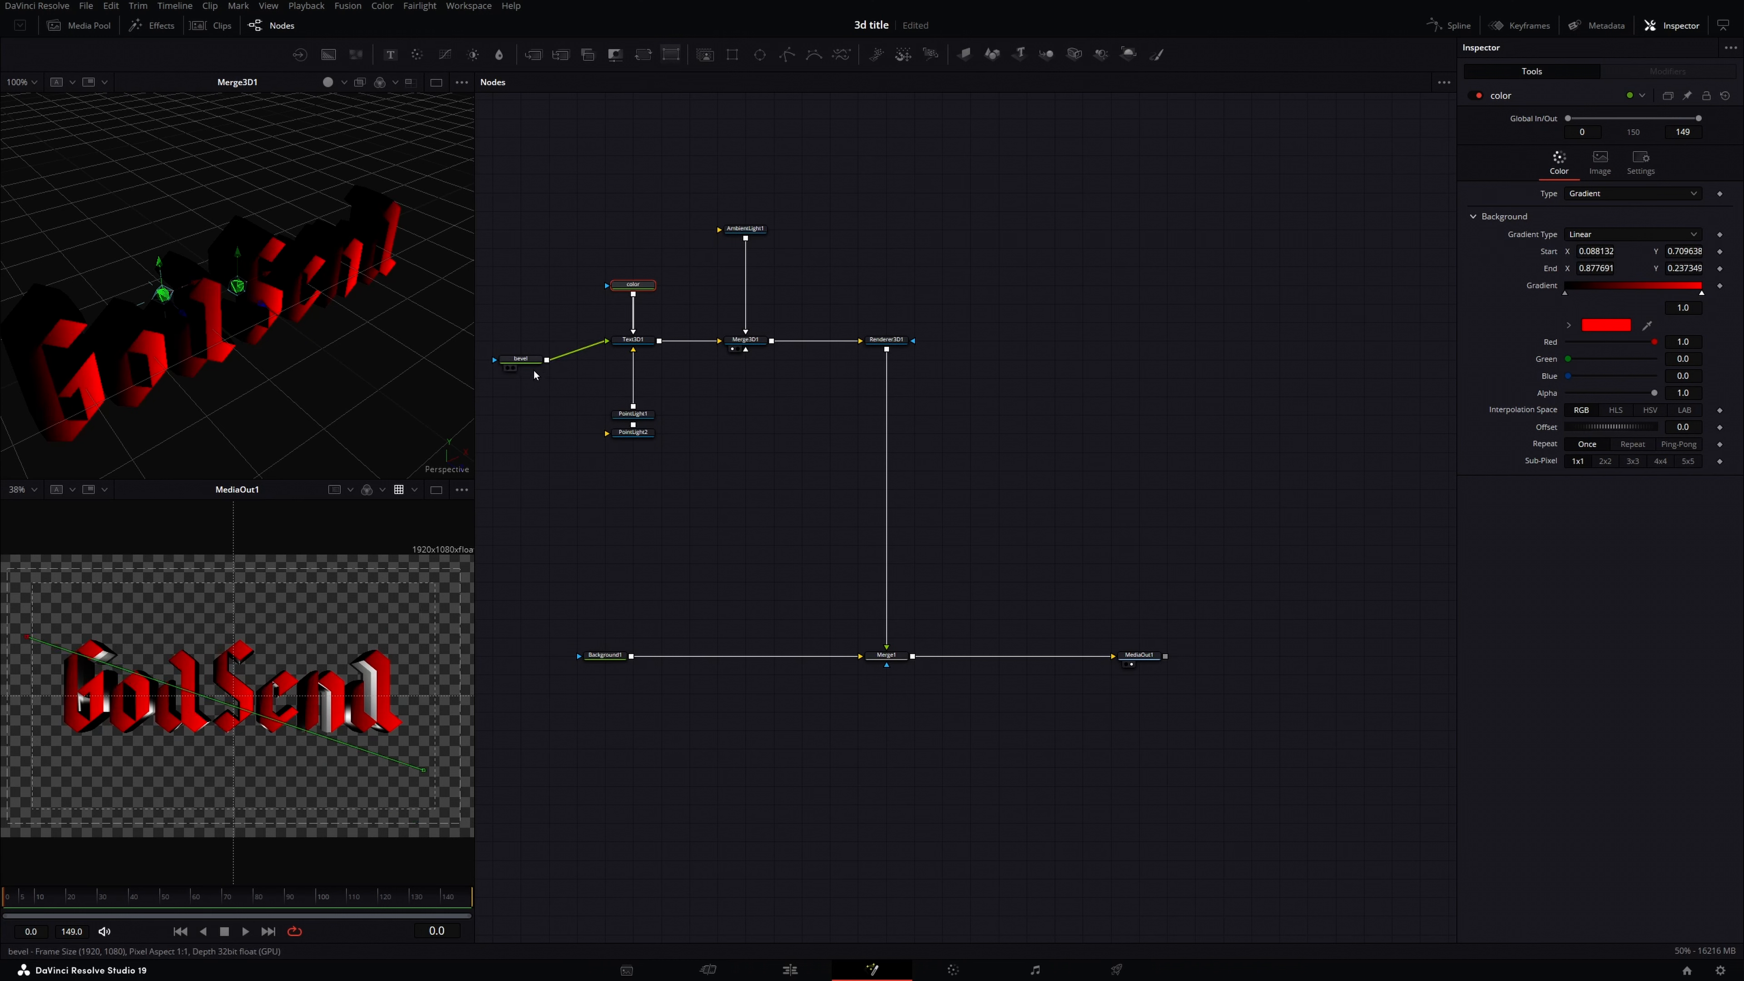
click(527, 364)
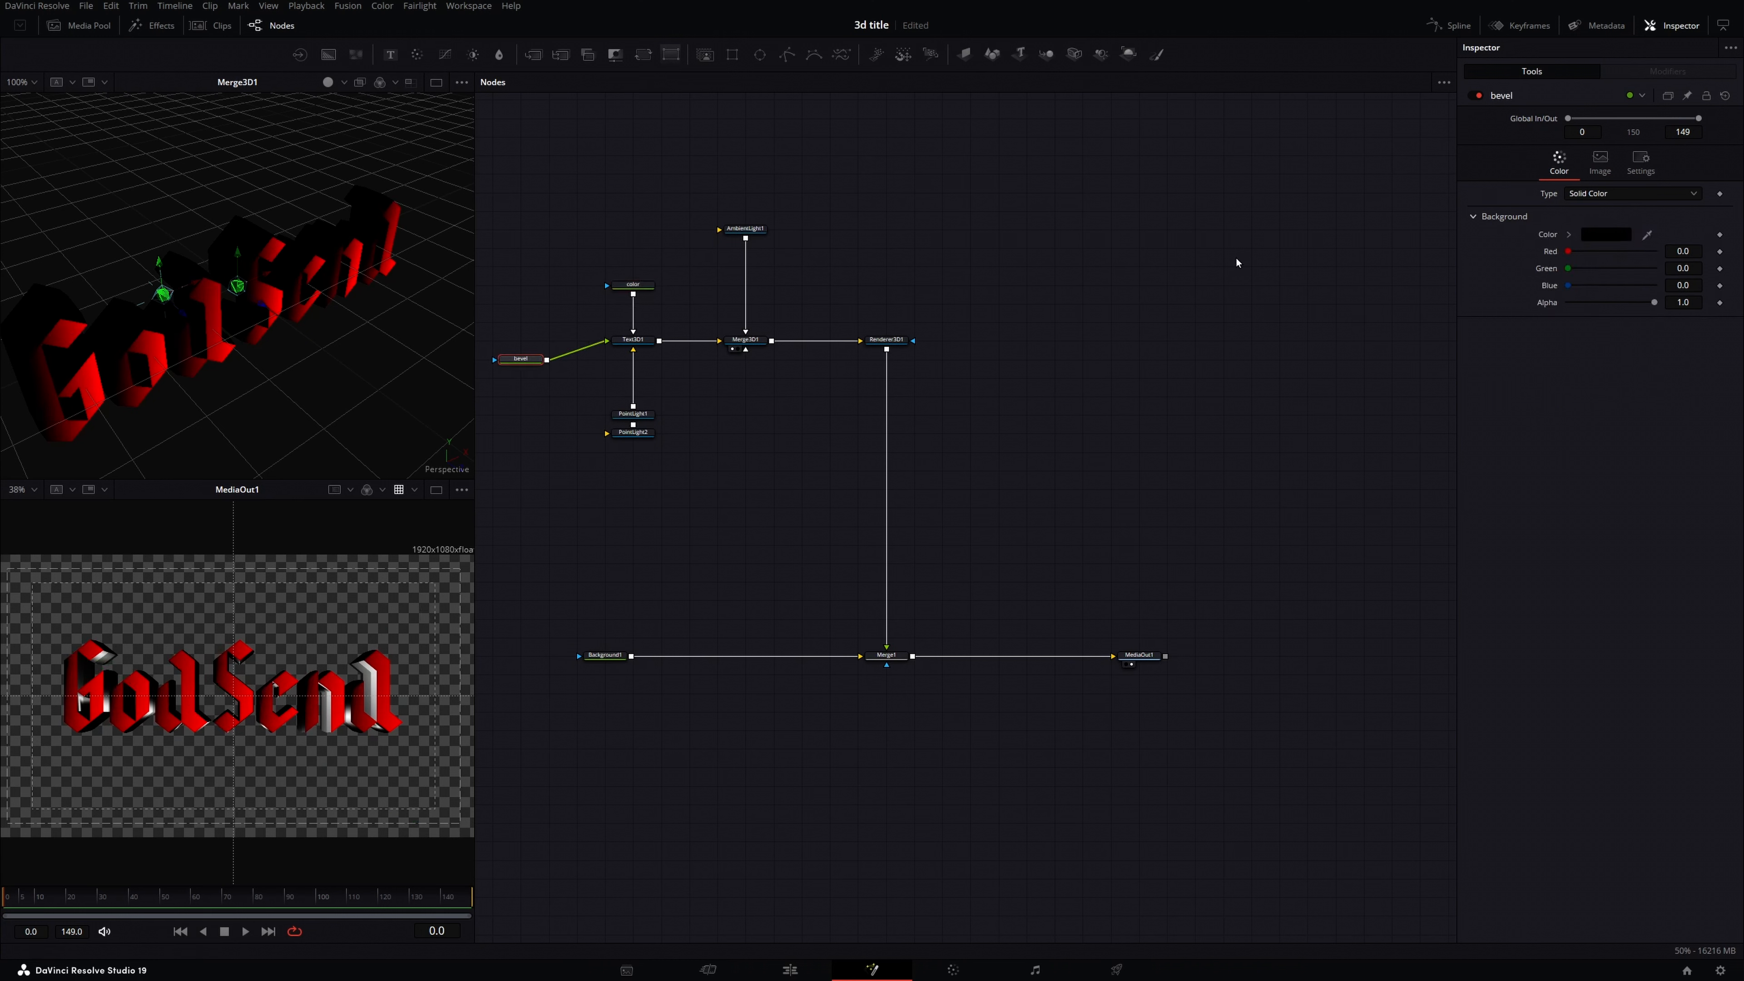
click(1601, 237)
click(843, 548)
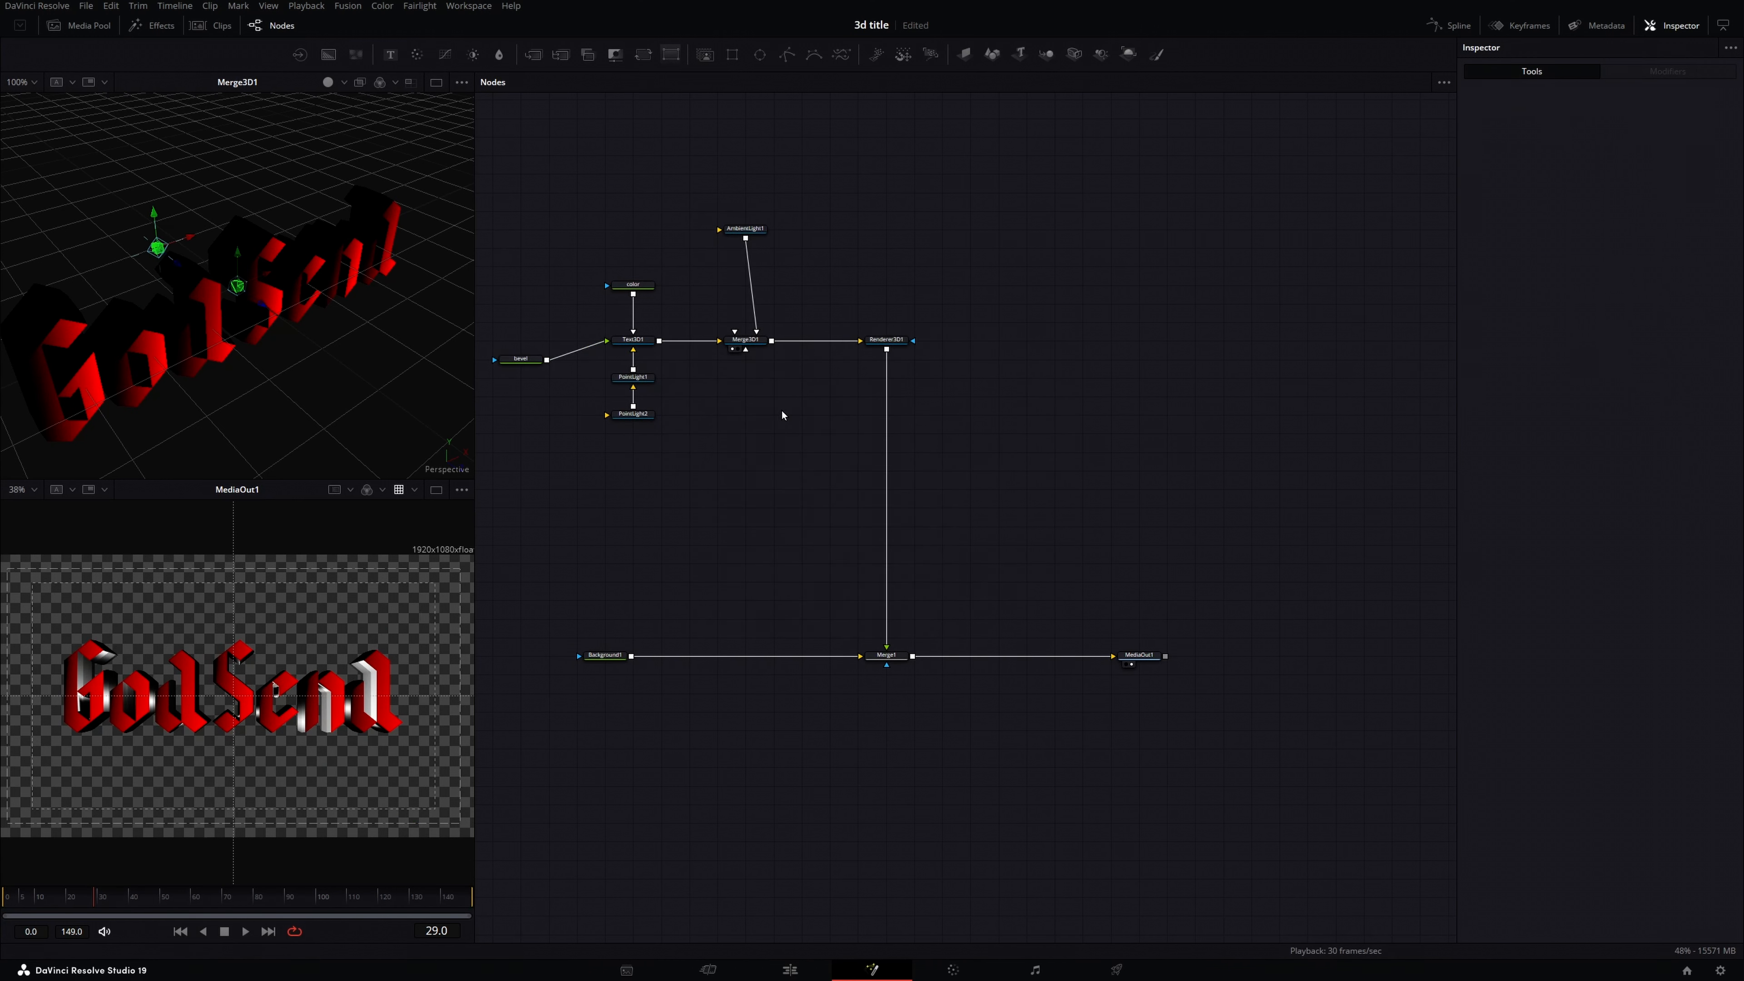
Step: Add a Point Light connected to Merge3D1 and place its node just below the merge
click(746, 346)
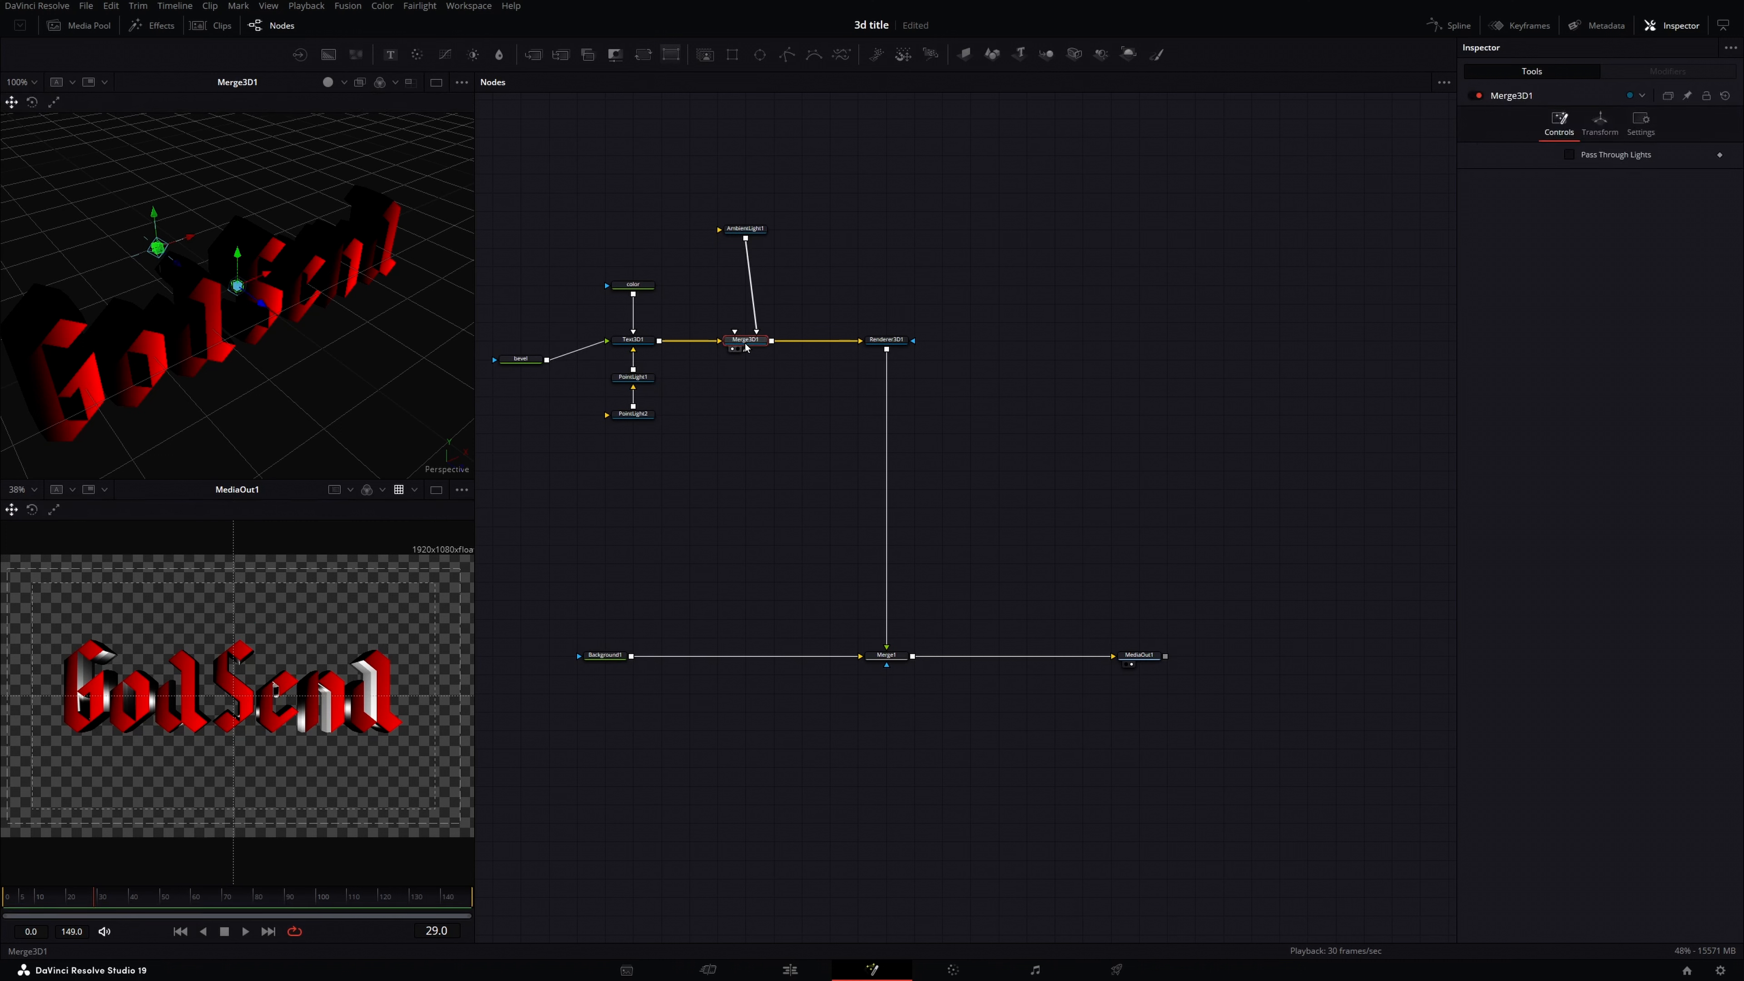
key(ctrl+space)
text(light)
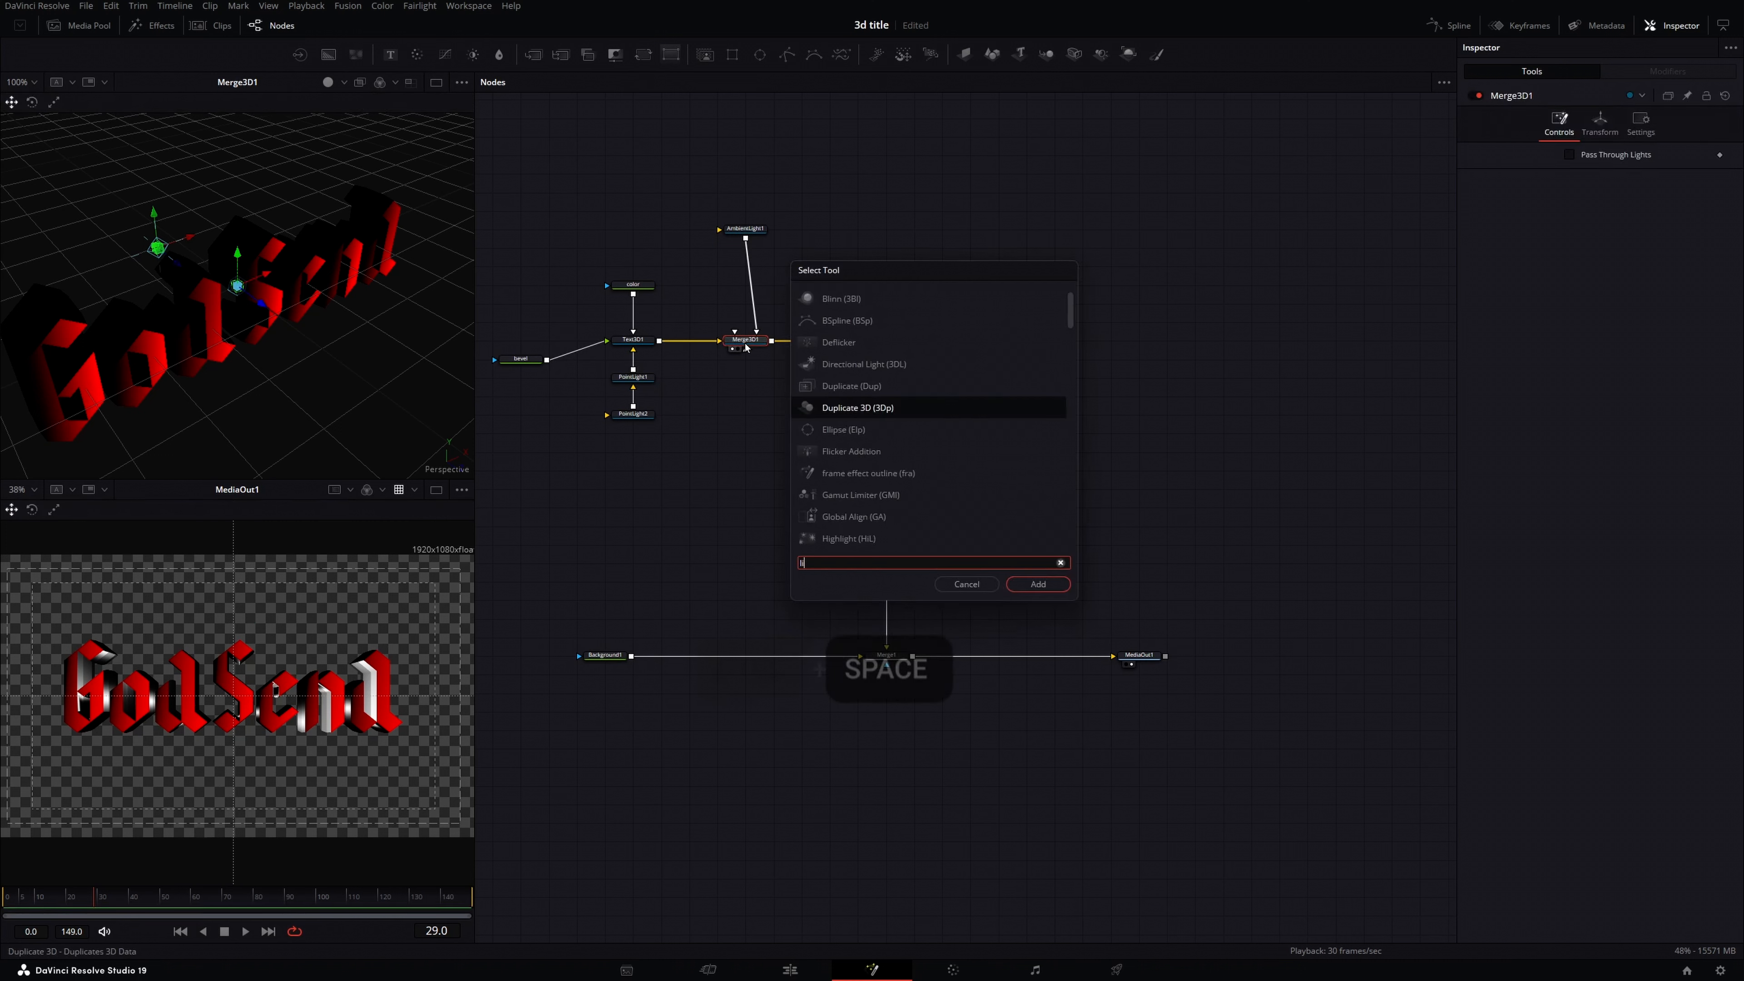
key(Down)
key(Down)
key(Return)
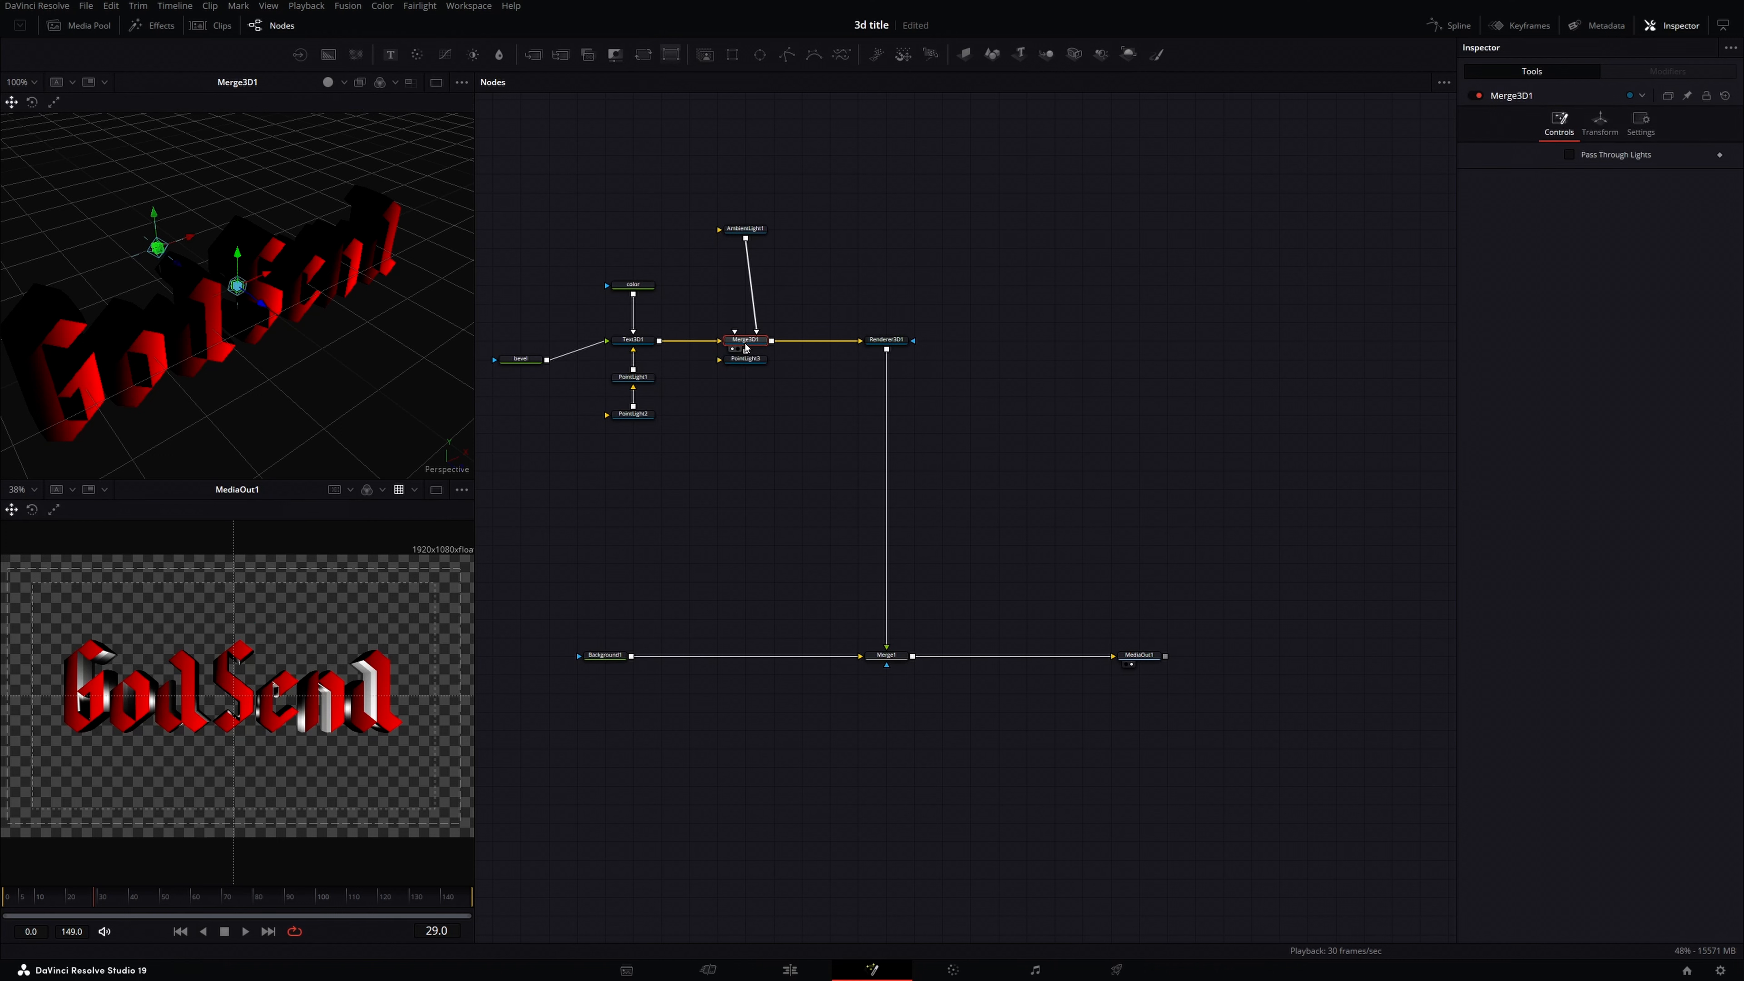
click(737, 403)
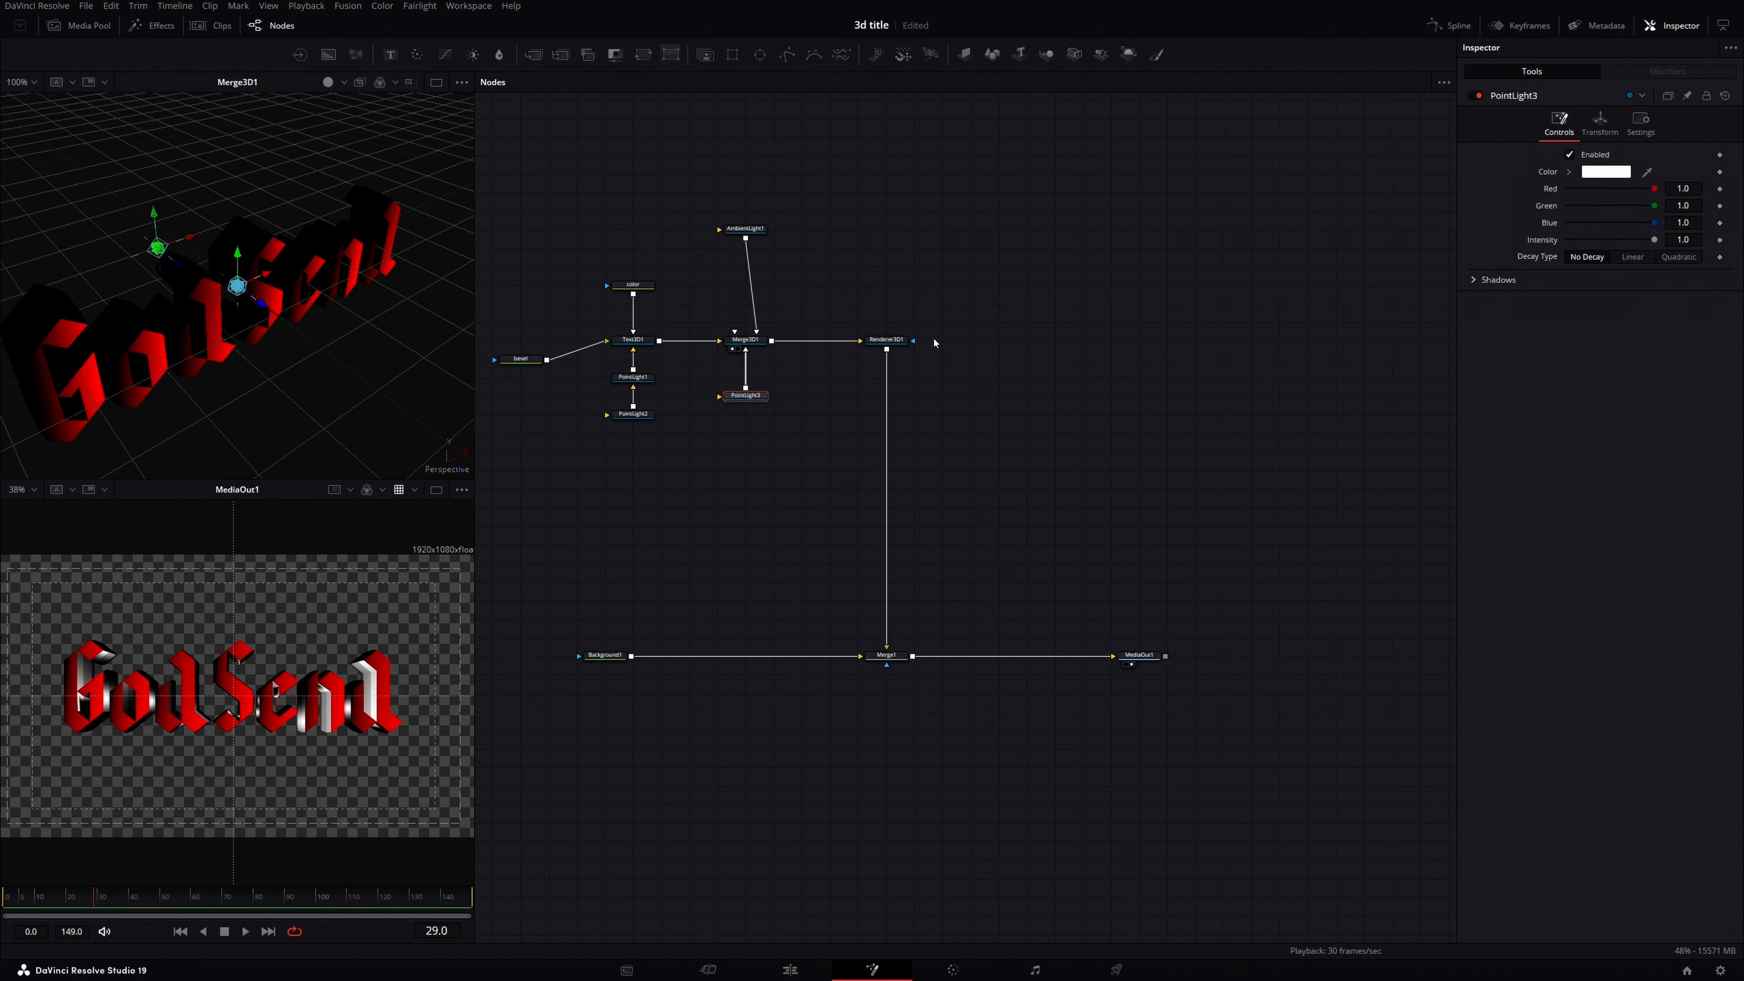
Step: Modify PointLight3's X translation with Anim Curves and open the modifier's controls
click(1604, 130)
mouse_move(1695, 167)
mouse_down()
mouse_move(1634, 168)
mouse_move(1695, 168)
mouse_up()
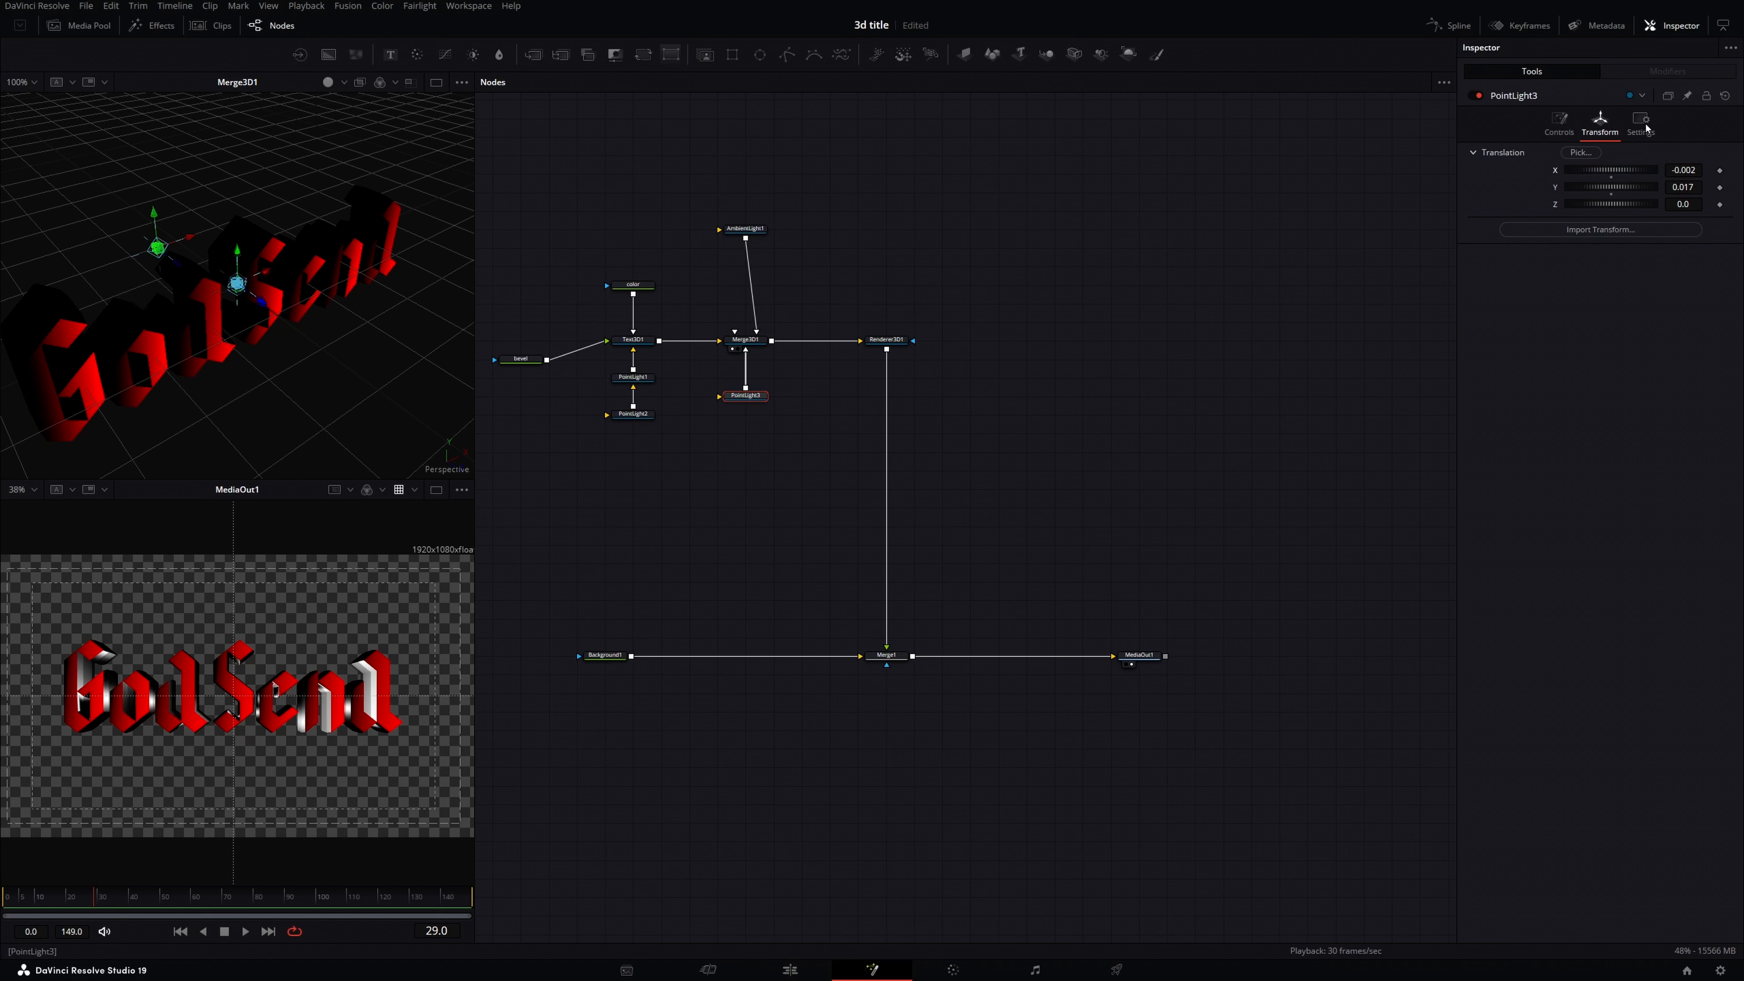
click(1611, 194)
right_click(1553, 173)
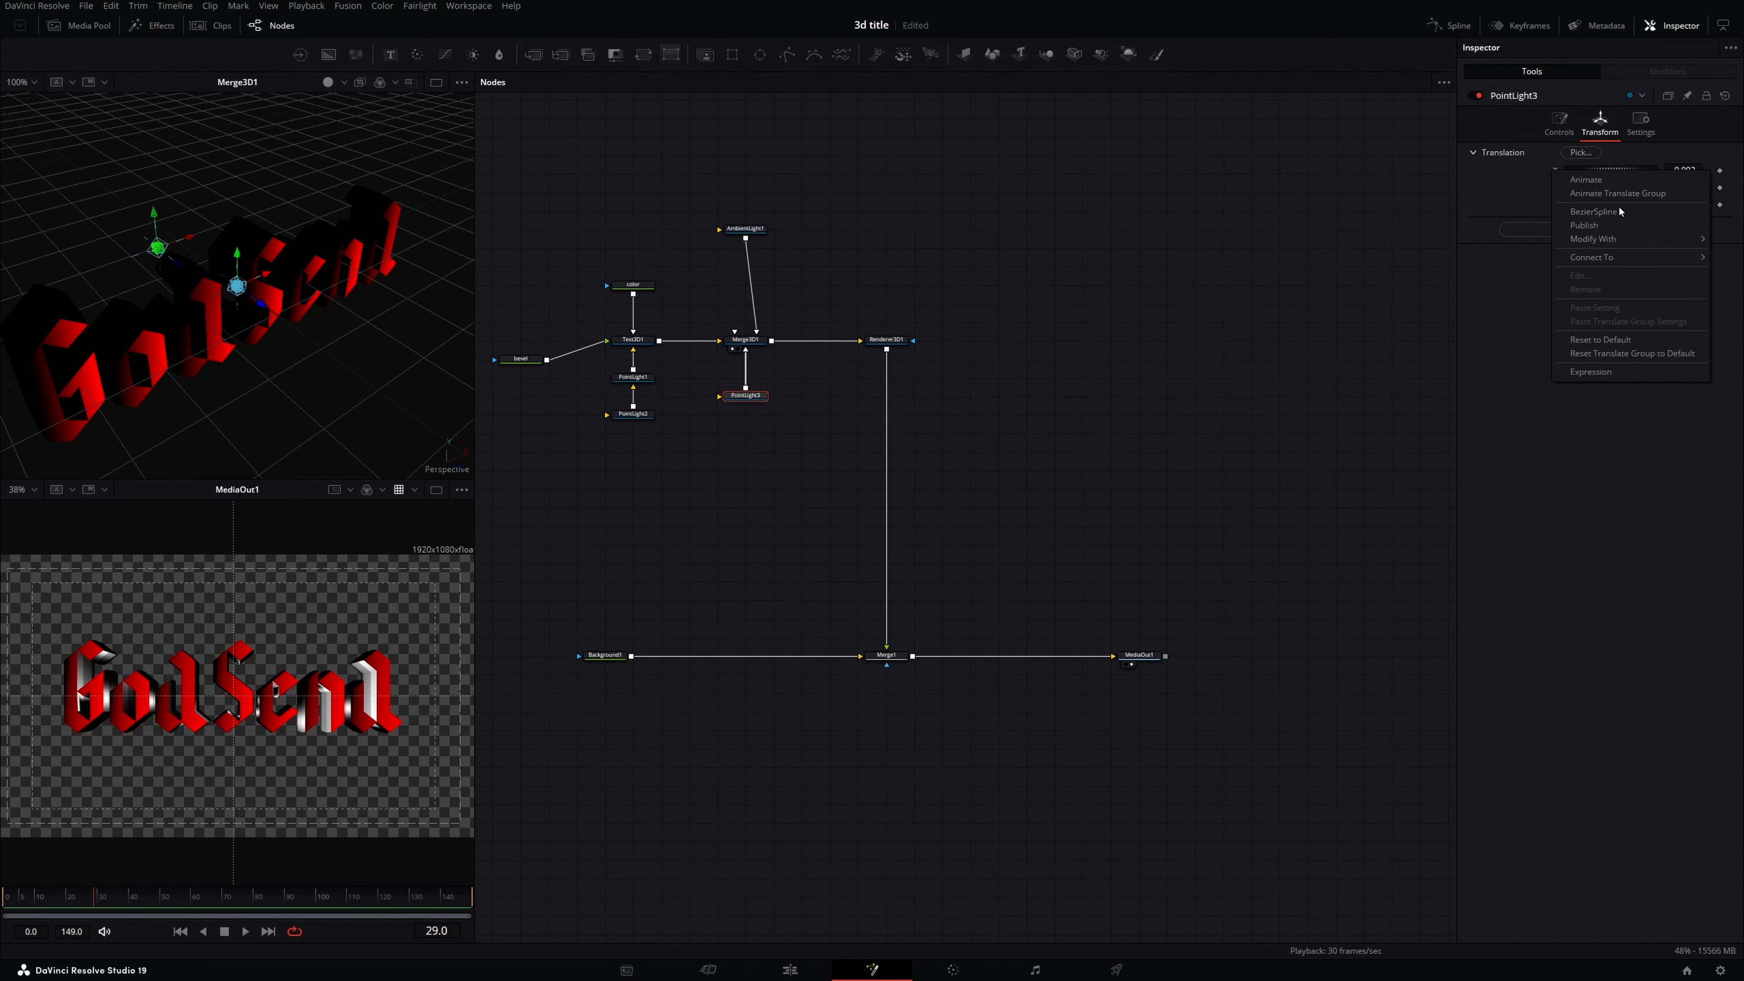
mouse_move(1579, 239)
click(1490, 240)
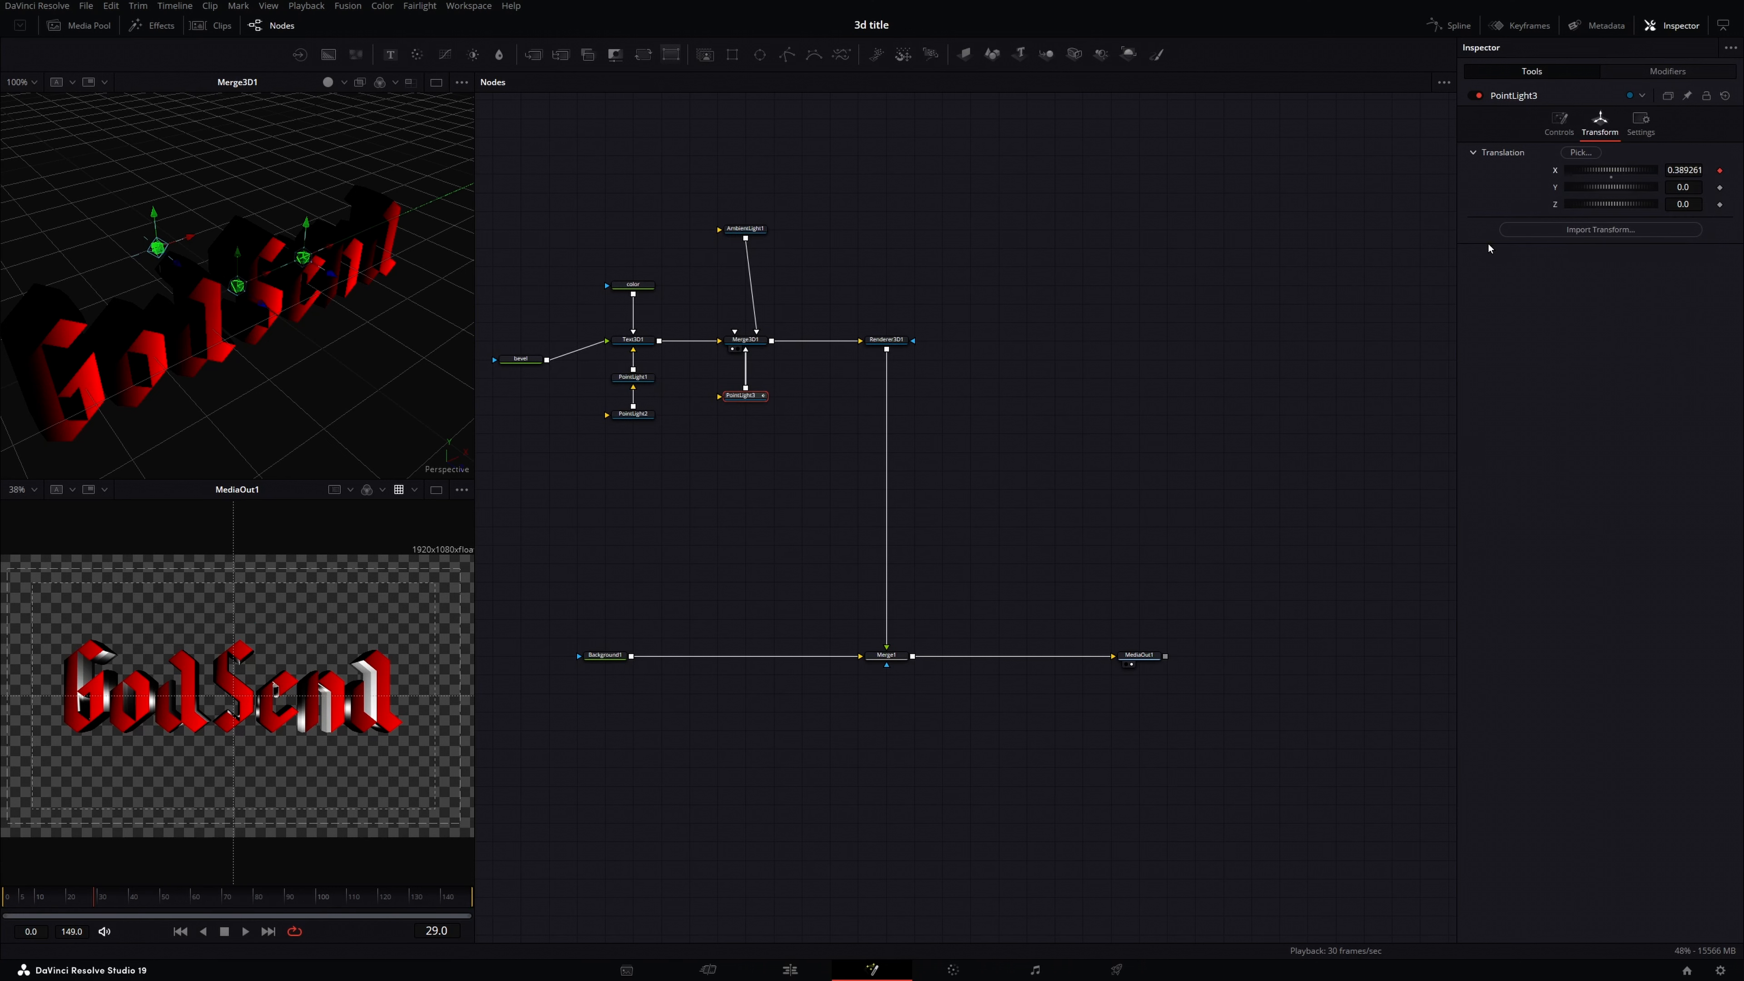
click(1667, 71)
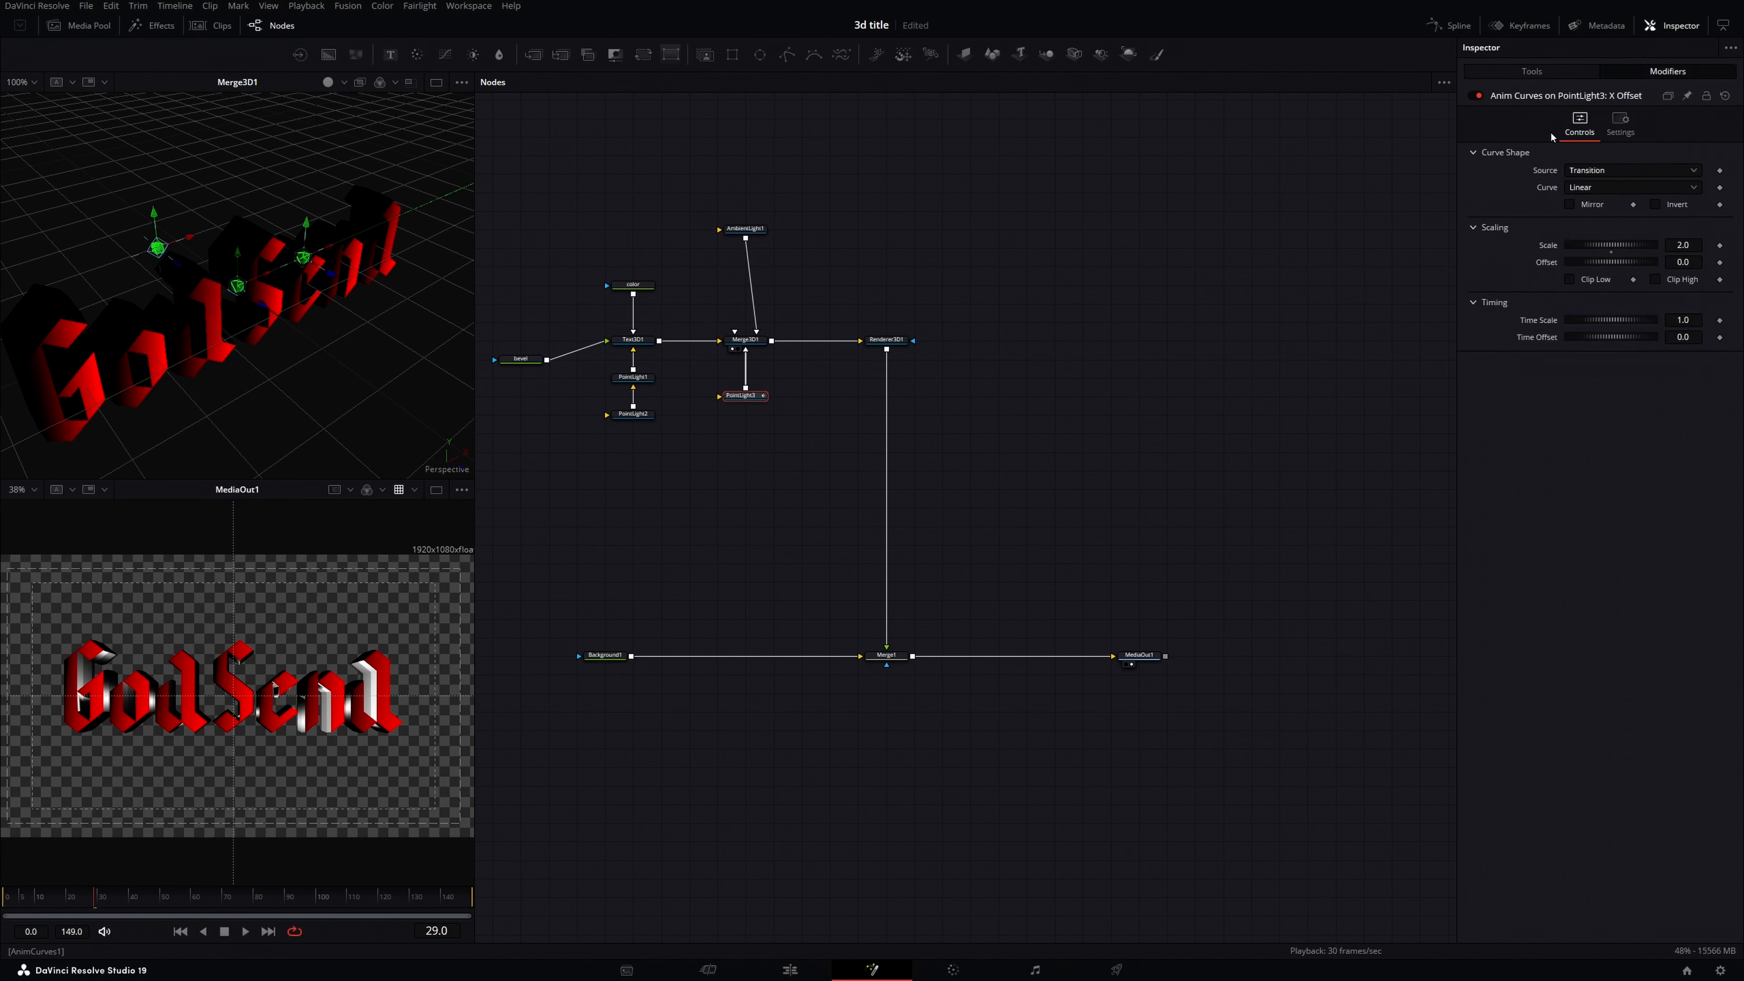
Step: Set the light's Anim Curves source to Duration and its curve to Easing, with Expo for both In and Out
click(1599, 175)
click(1592, 191)
click(1597, 194)
click(1600, 215)
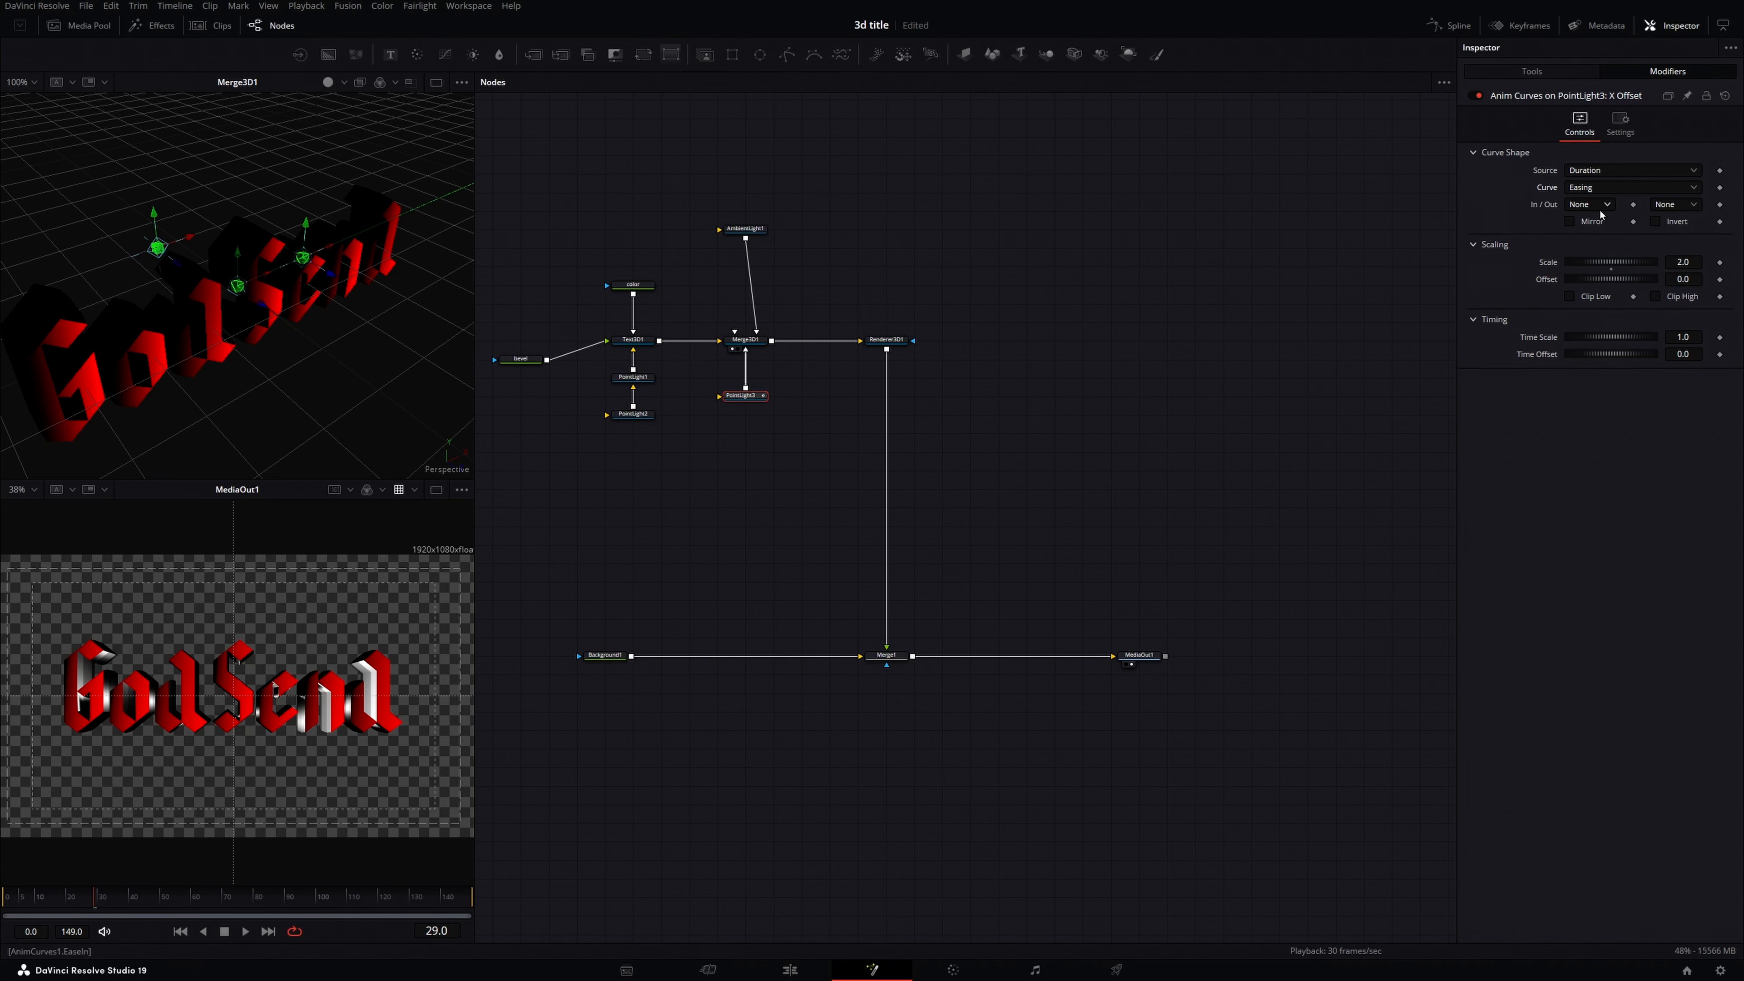
click(1589, 204)
click(1589, 356)
click(1675, 204)
click(1675, 356)
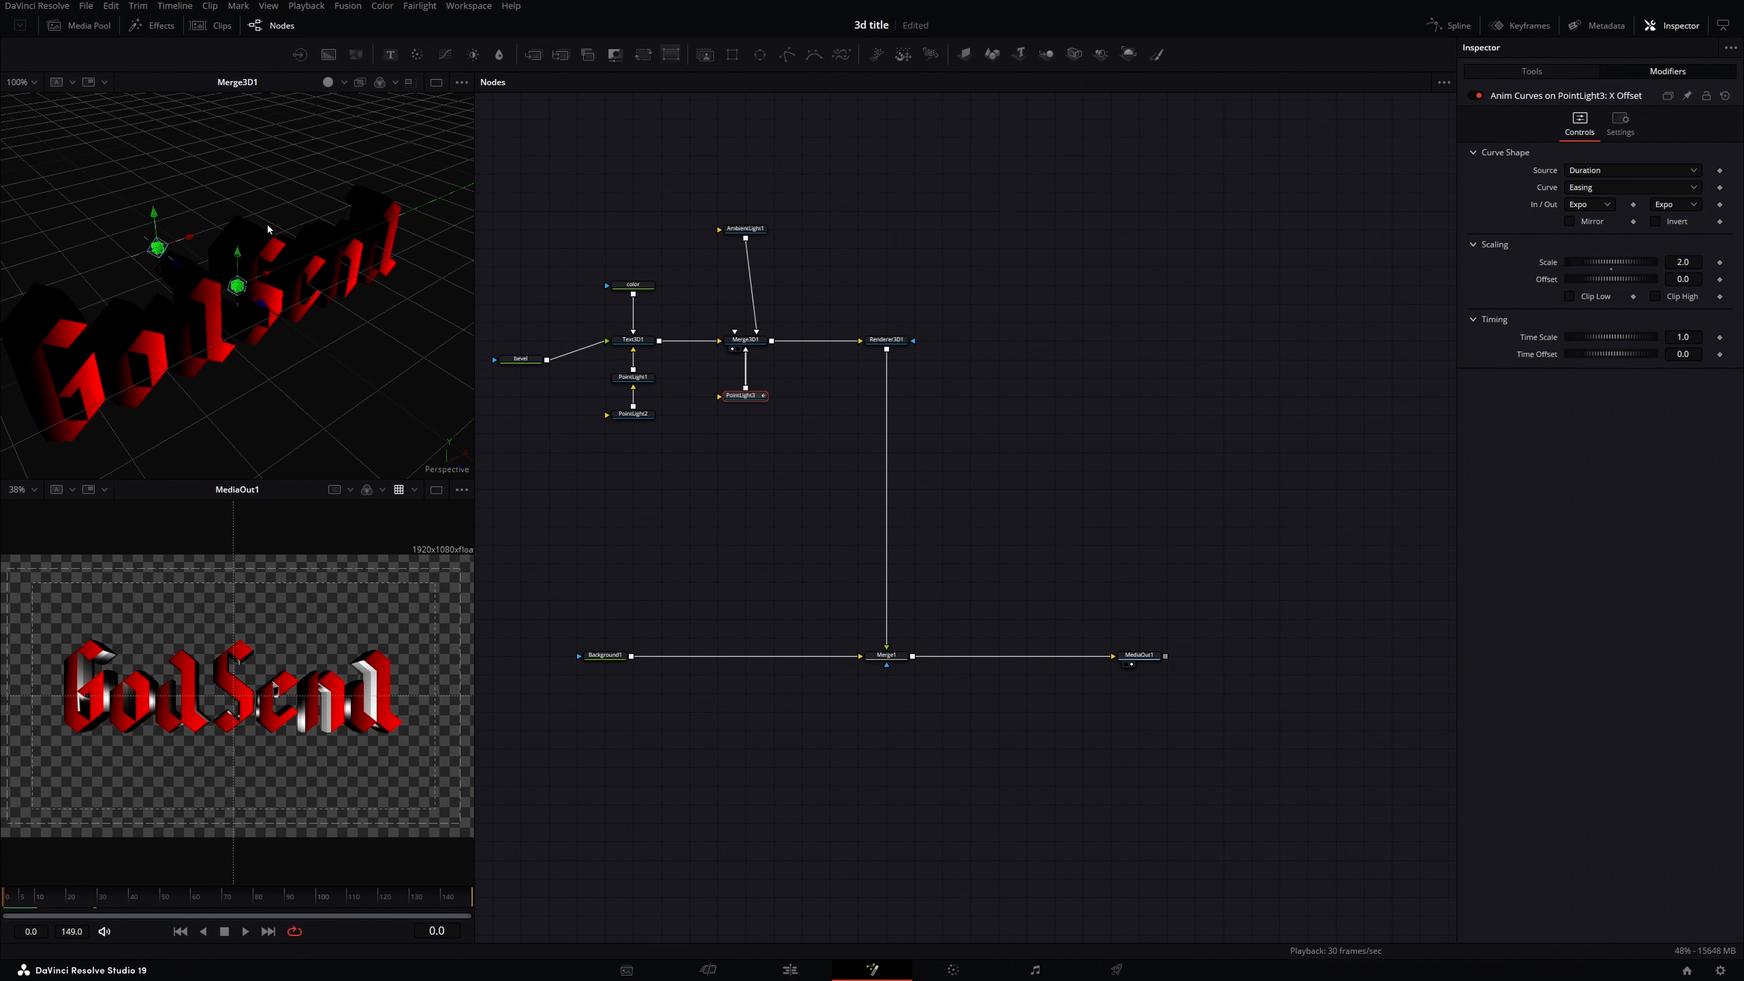
Step: Set the light's curve offset to about -1.143 and scale to about 2.696, and play back the sweep across the title
scroll(267, 225, down, 5)
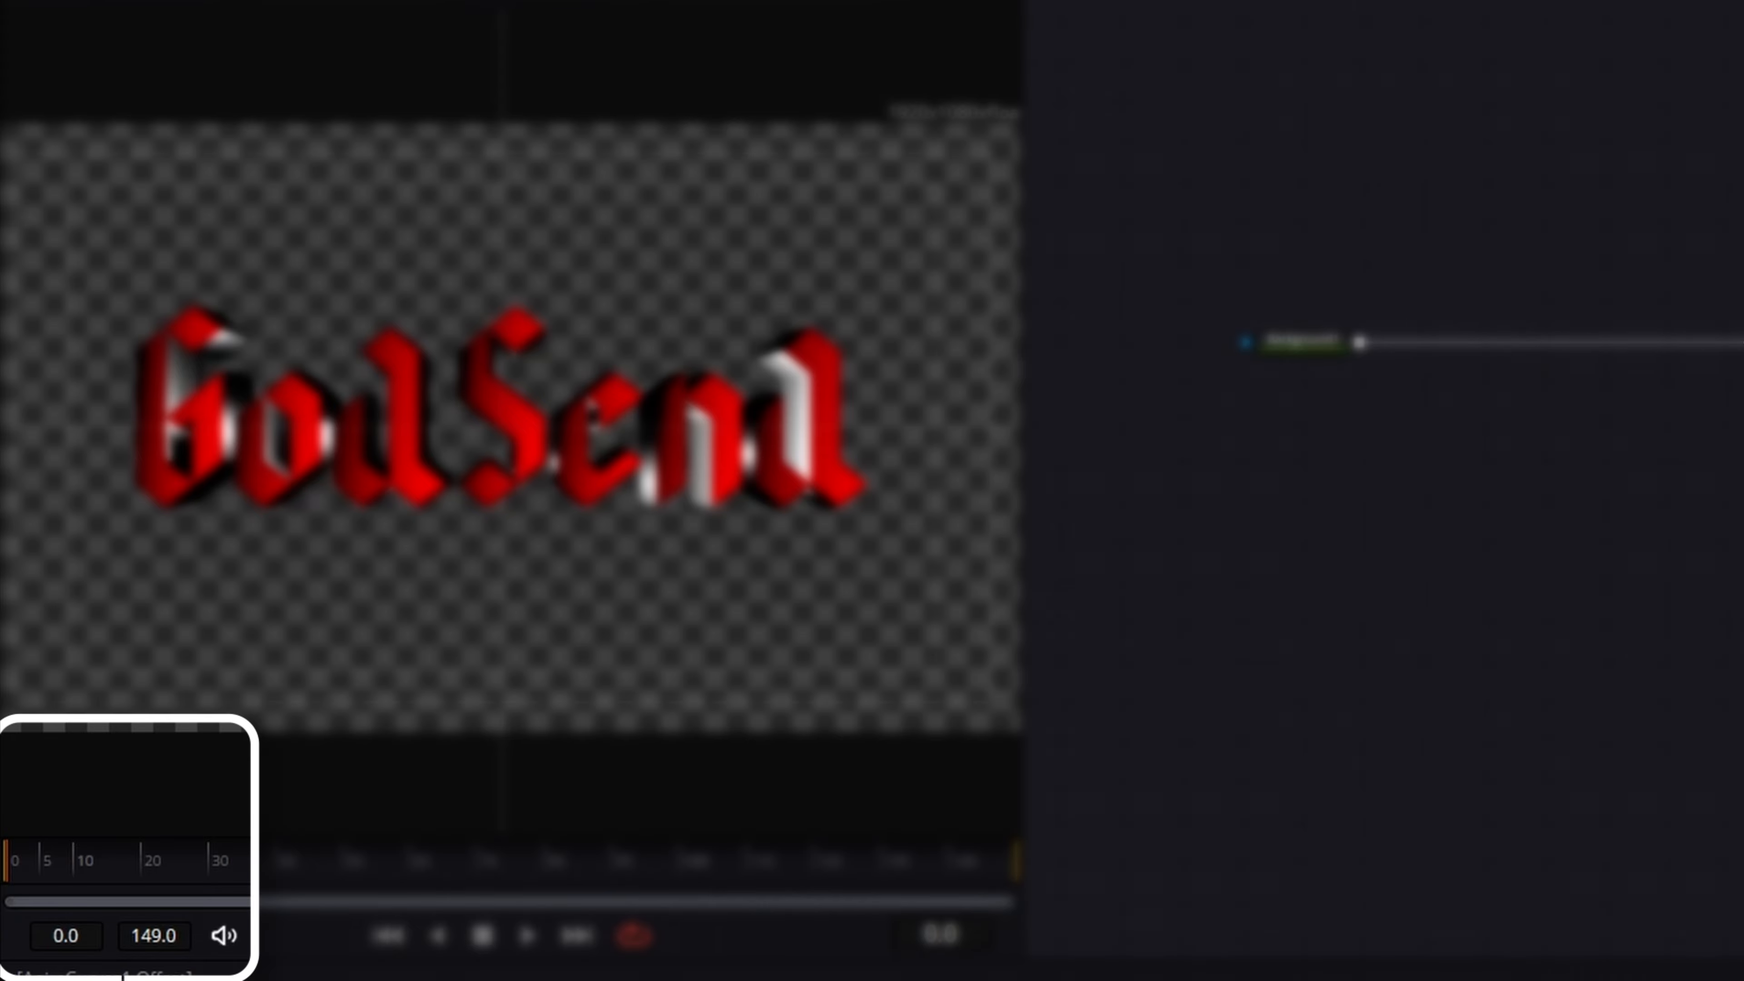
drag(1682, 279, 1653, 279)
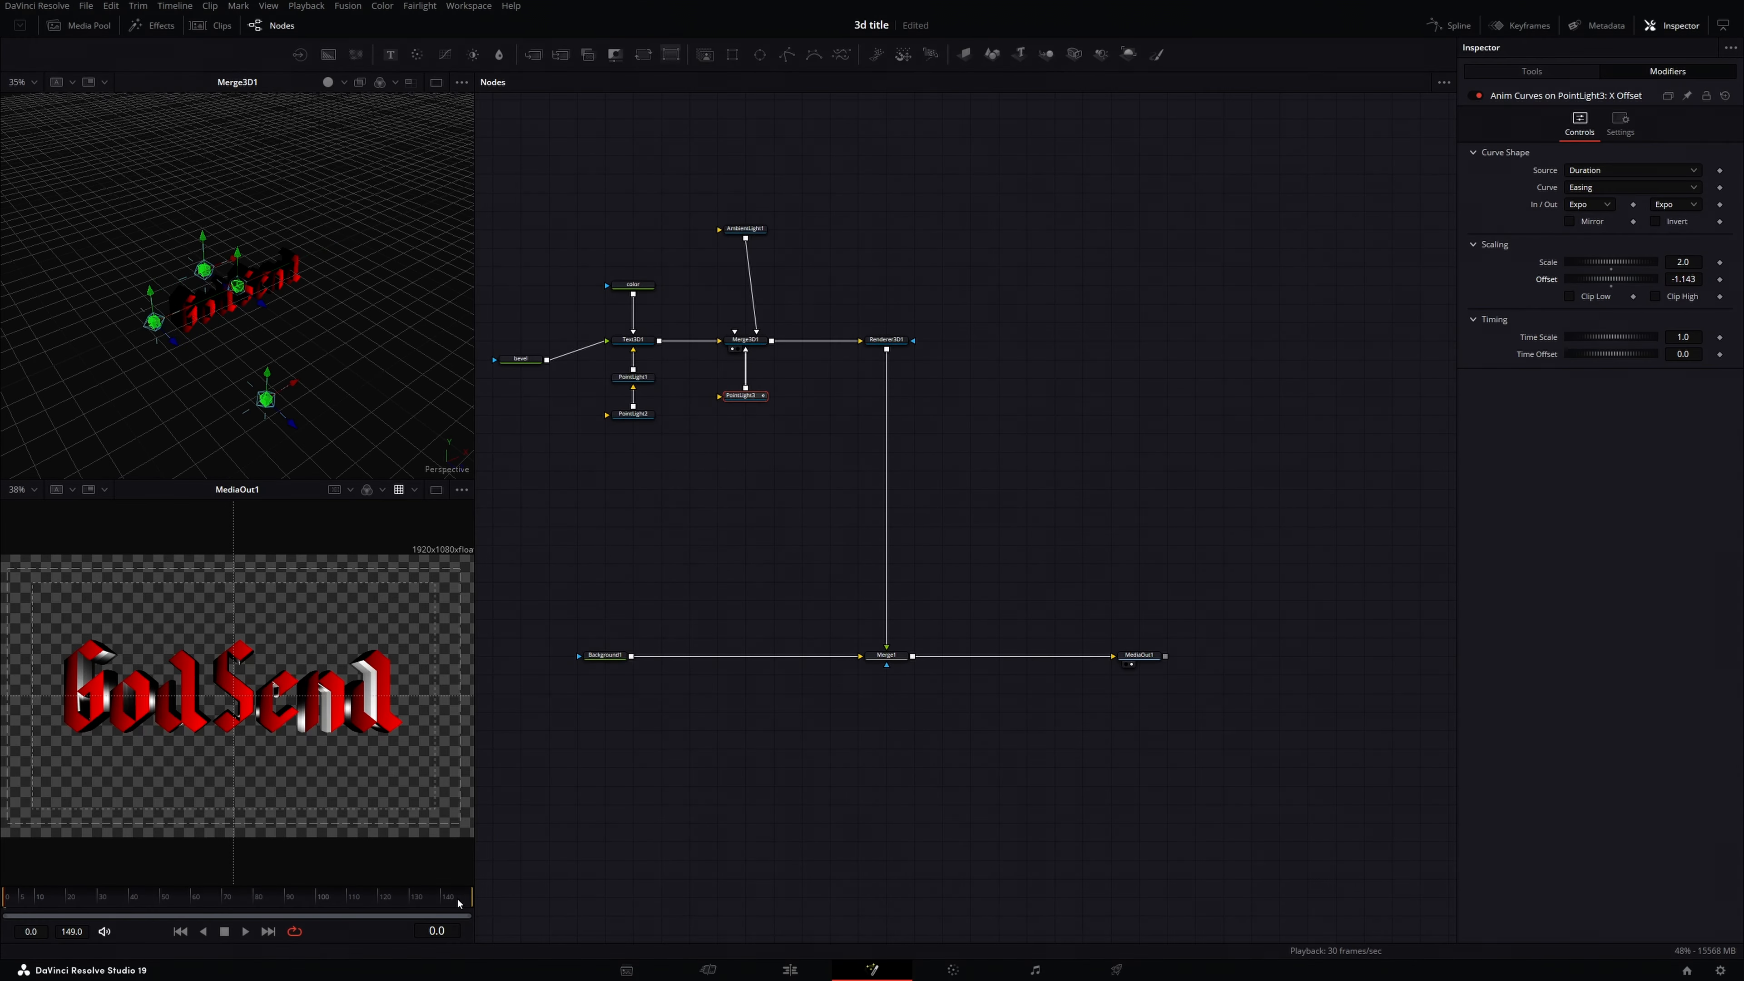
click(464, 896)
drag(464, 897, 472, 897)
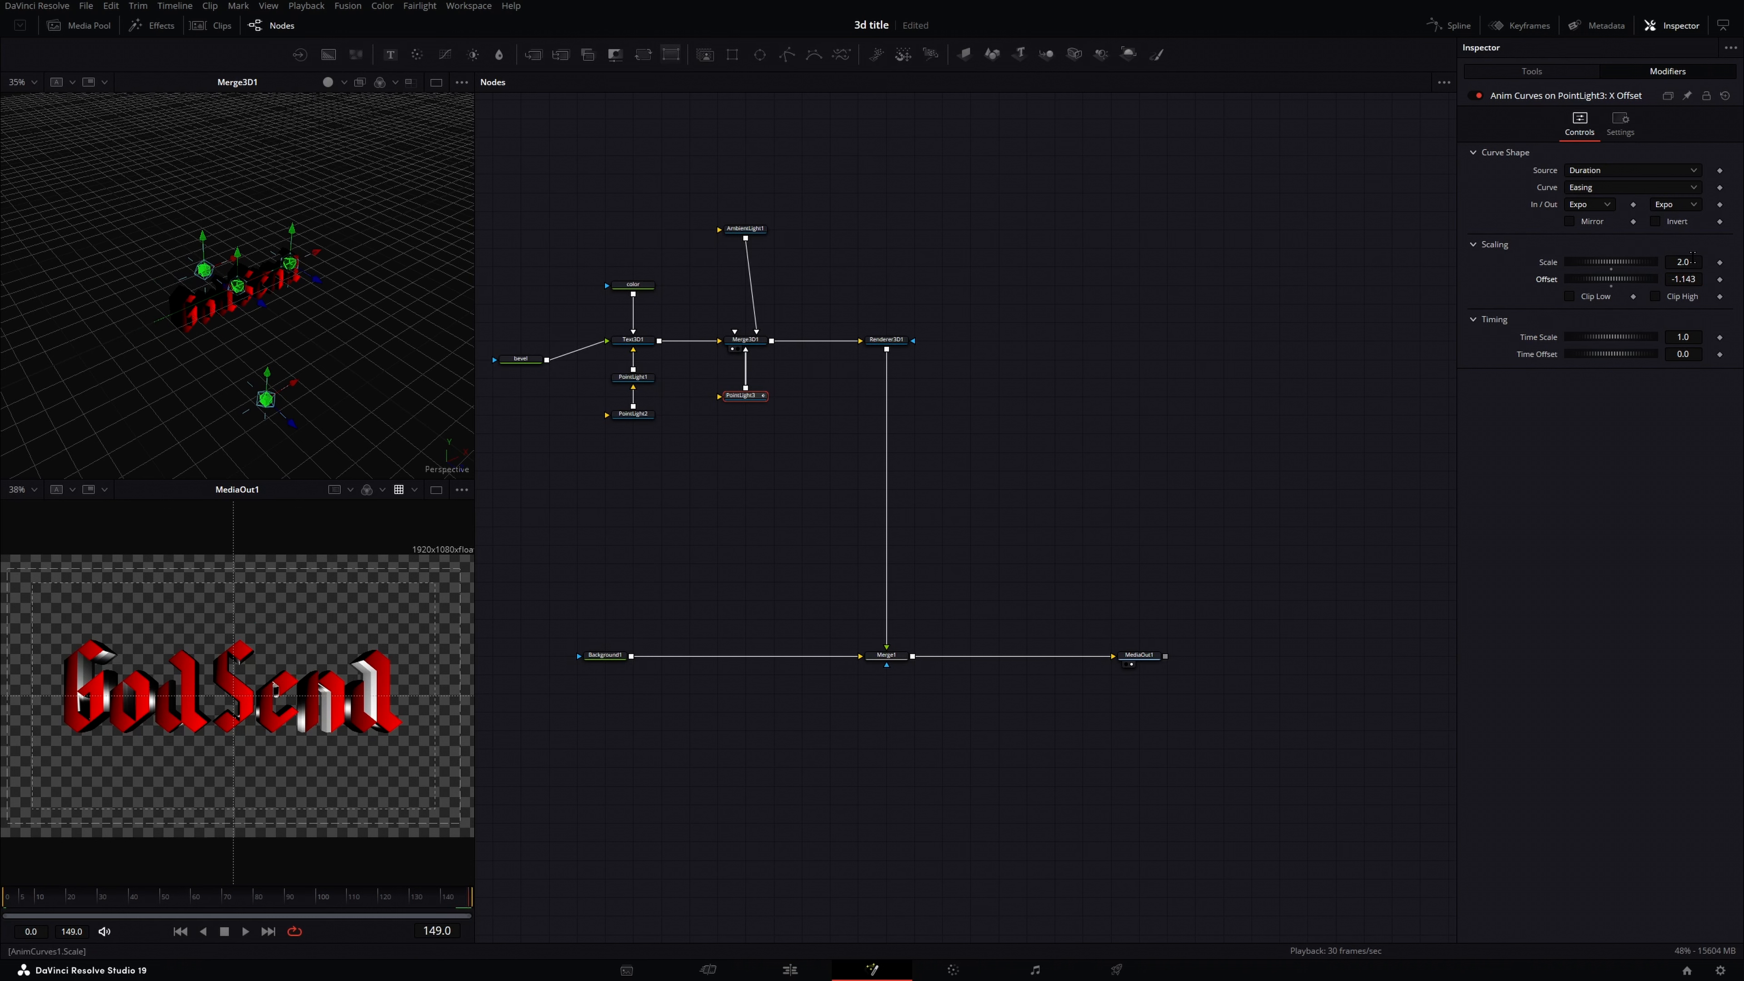
drag(1675, 262, 1692, 262)
key(space)
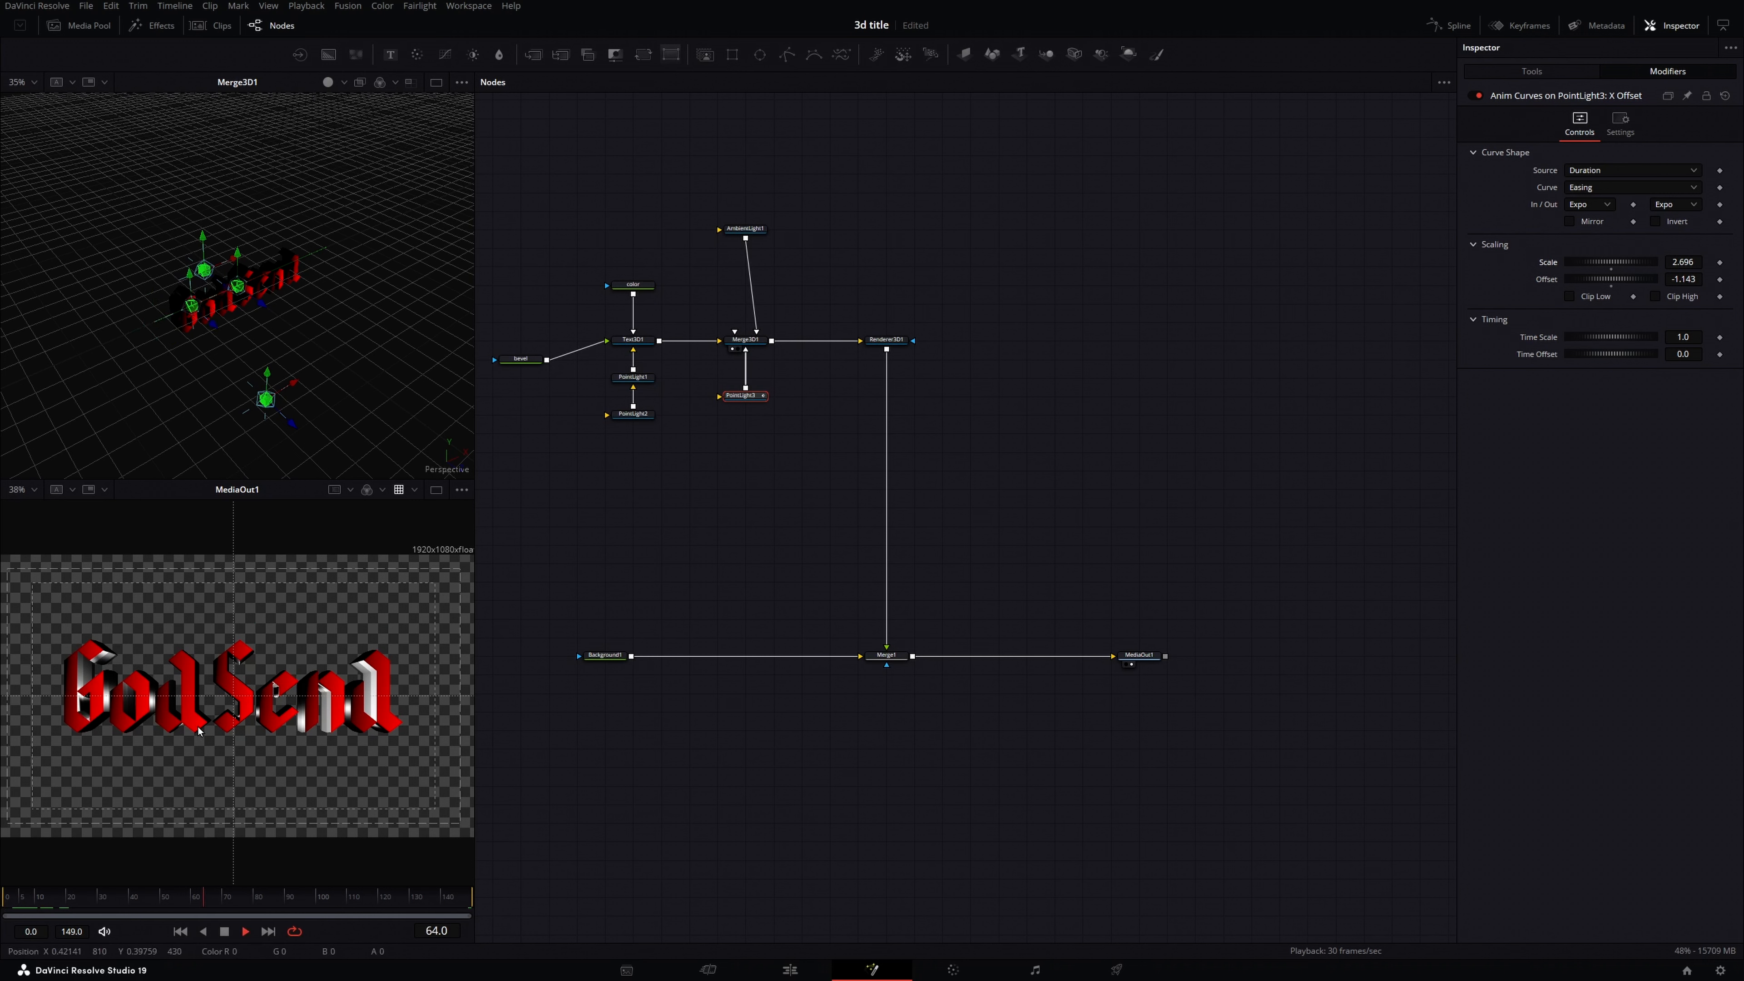
key(space)
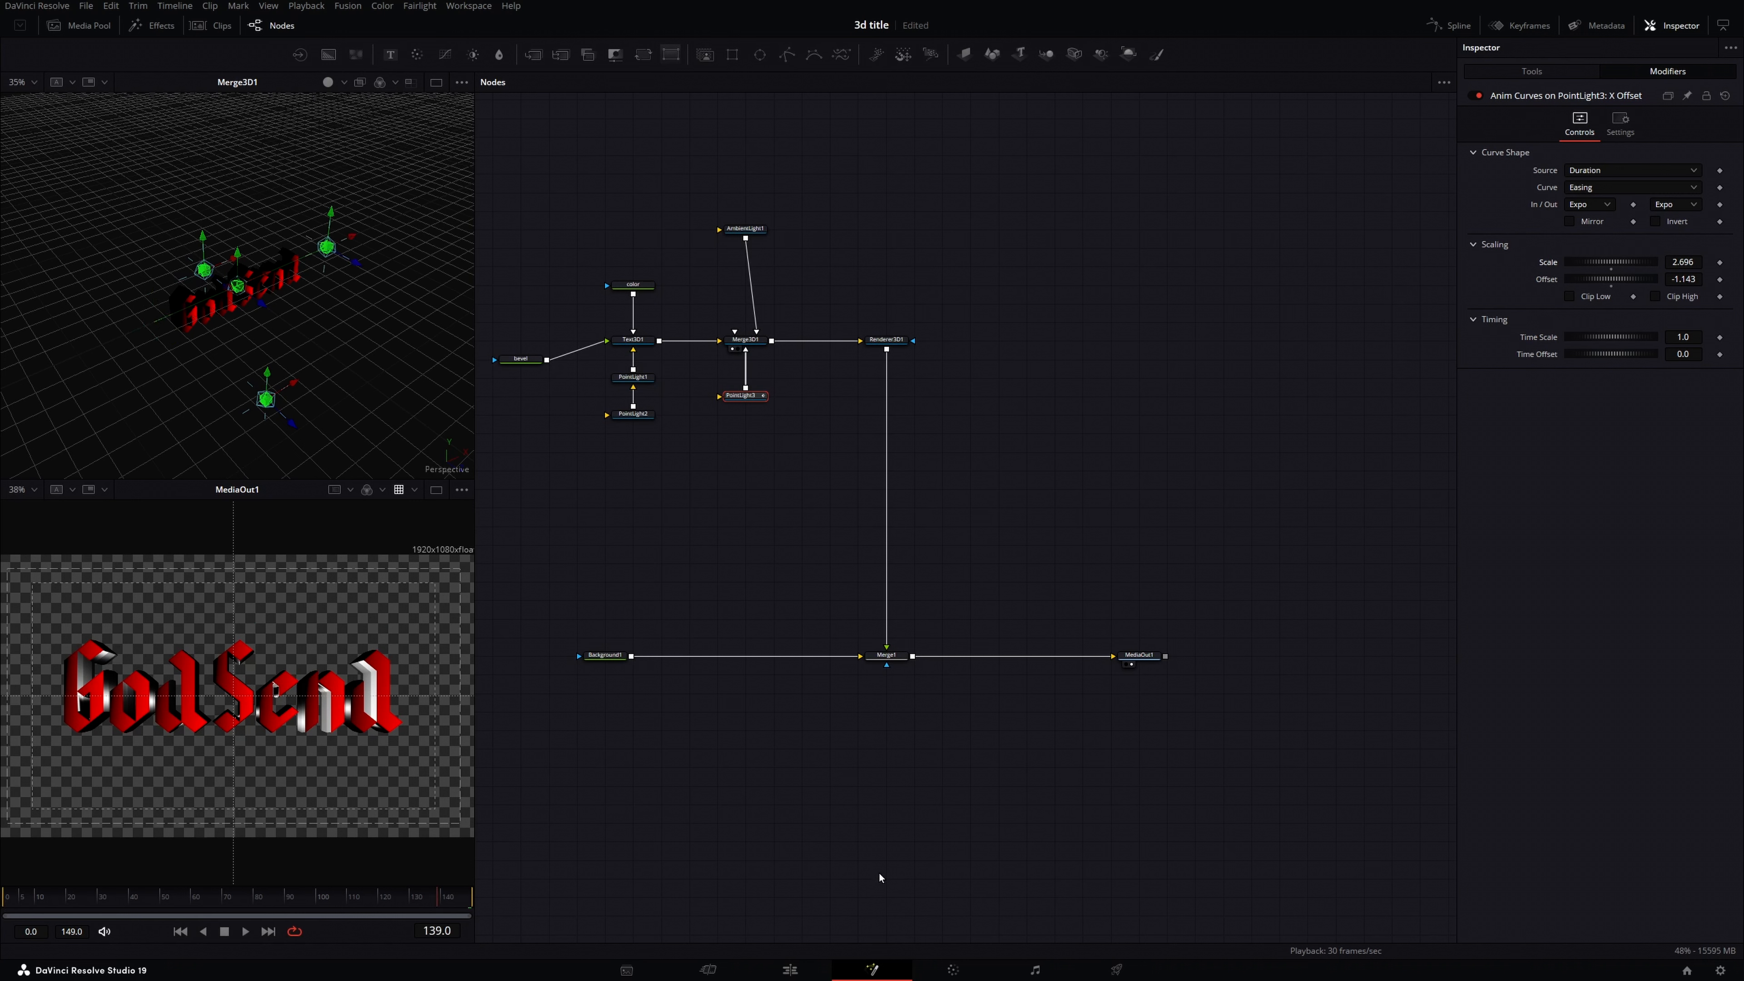
Step: Extend the end of the Fusion Composition clip on the Edit page timeline to about the 20-second mark
click(791, 968)
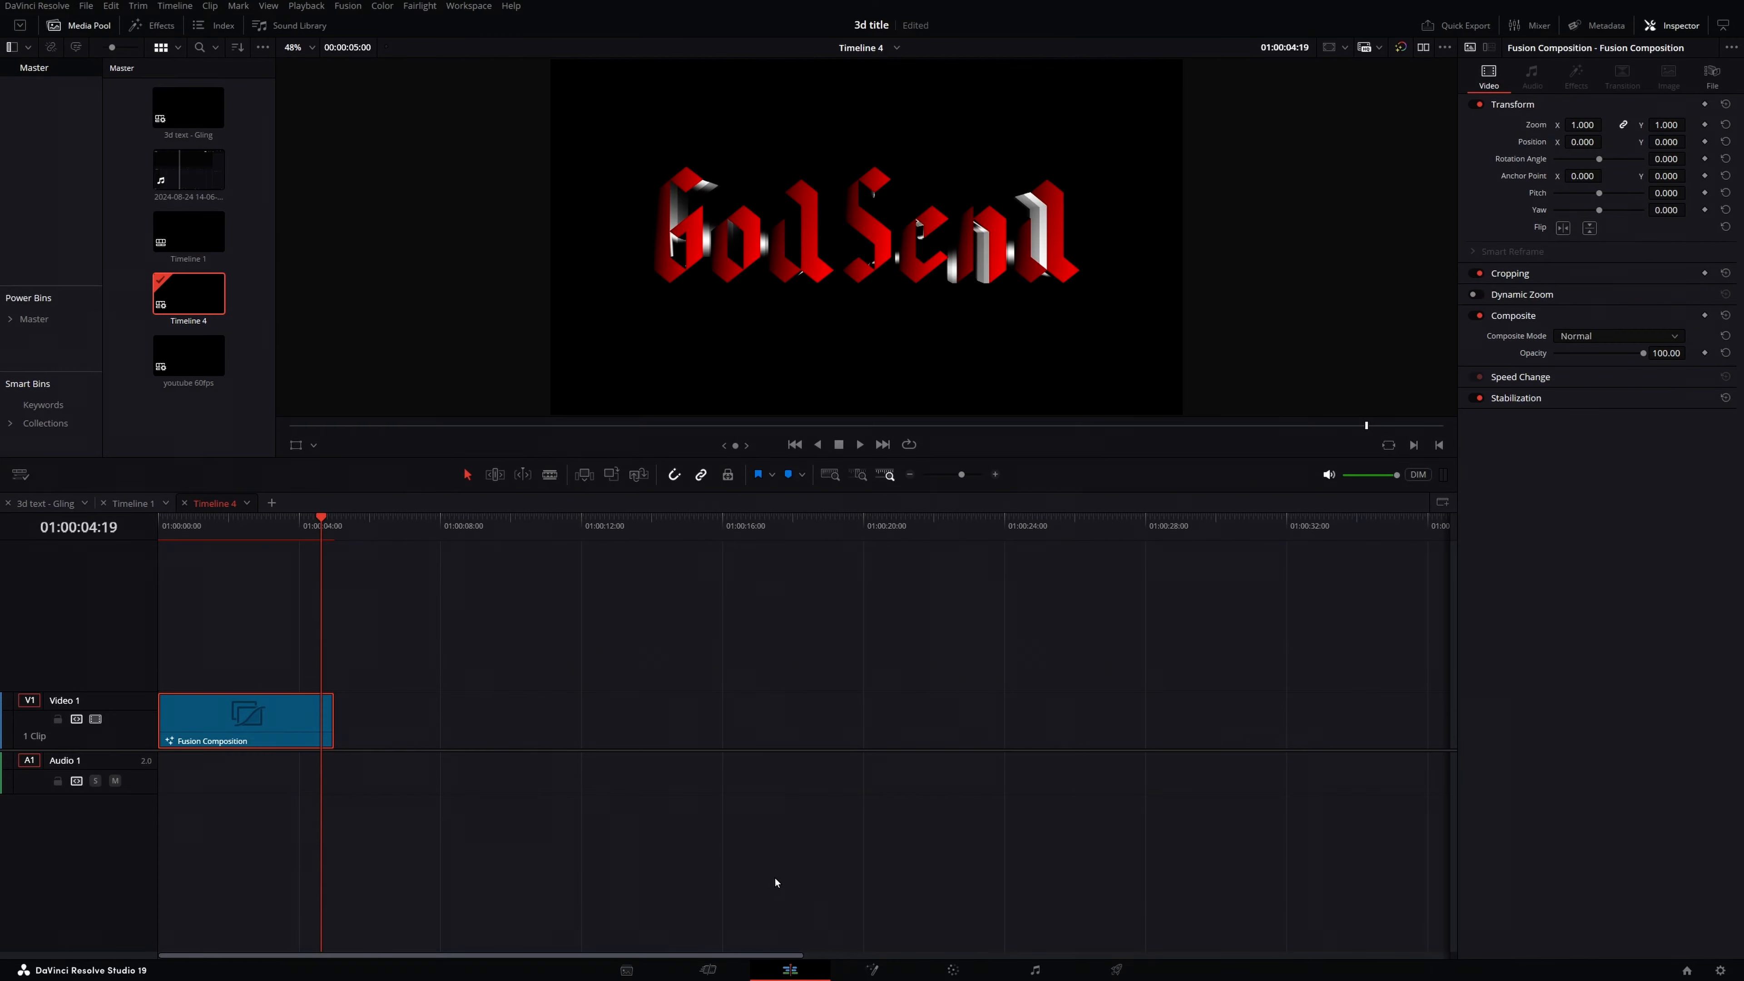
drag(332, 722, 854, 722)
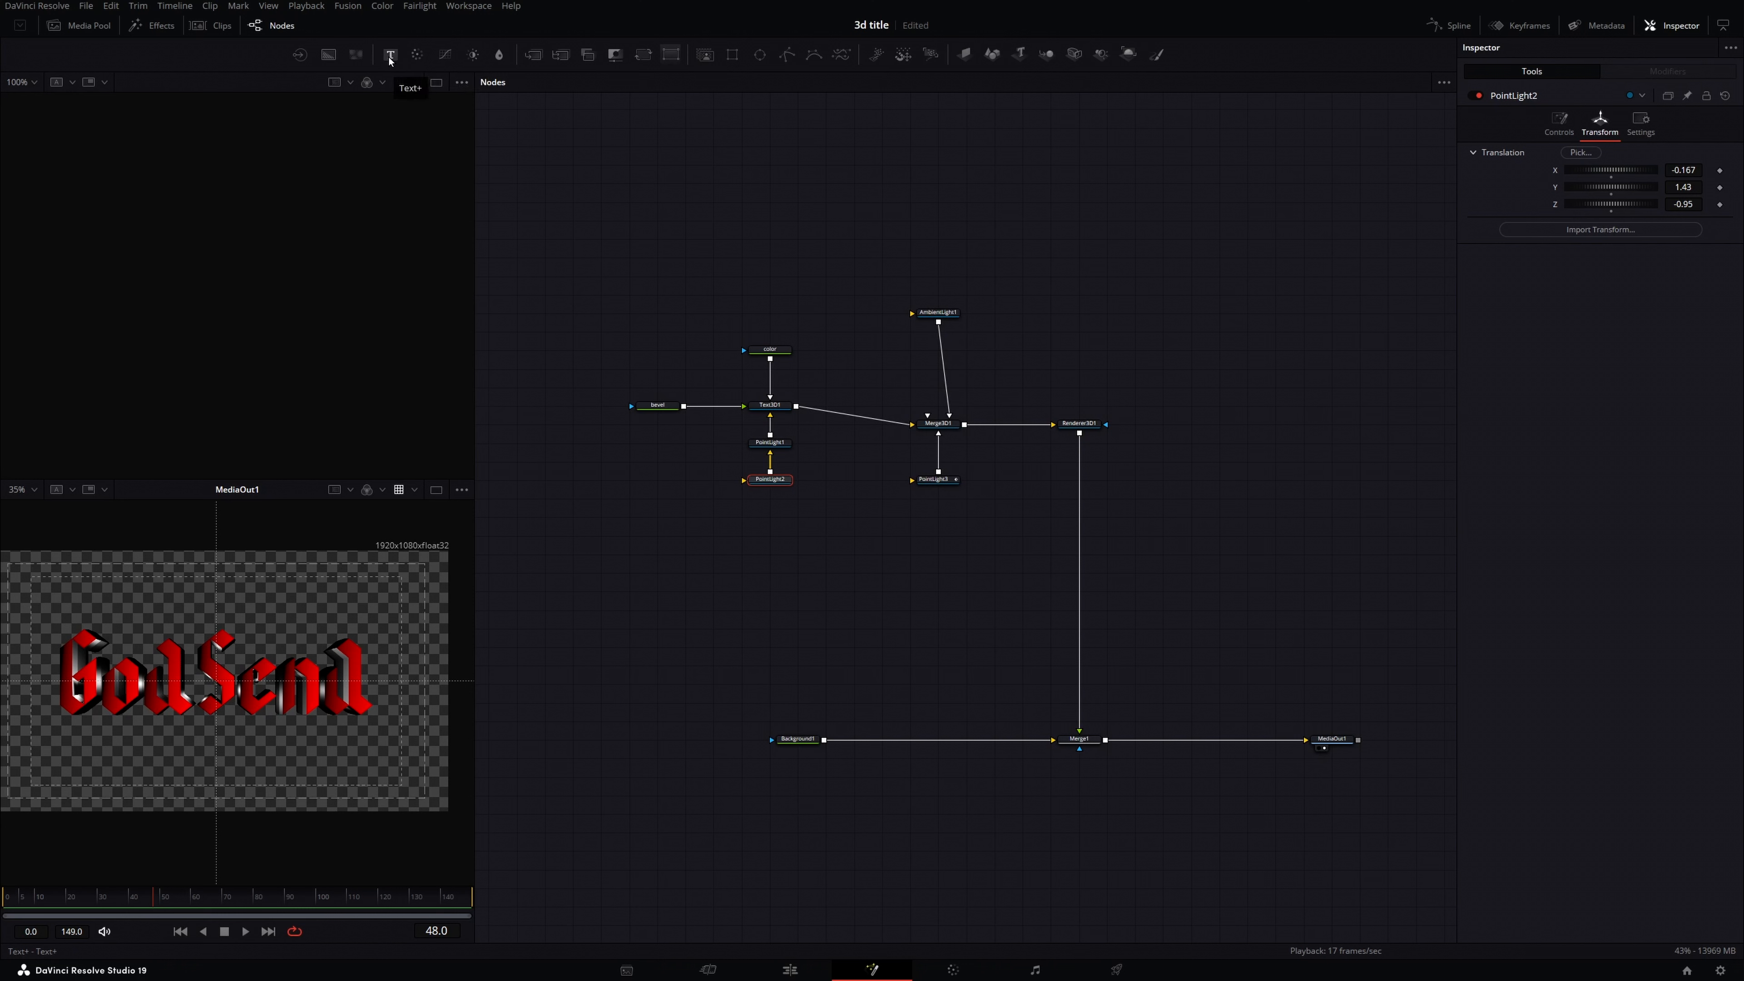
Step: Merge a Text+ node after Merge1 with the first name in Akira Expanded Super Bold, size 0.058, raised to a Y offset of 0.169
drag(389, 56, 1114, 735)
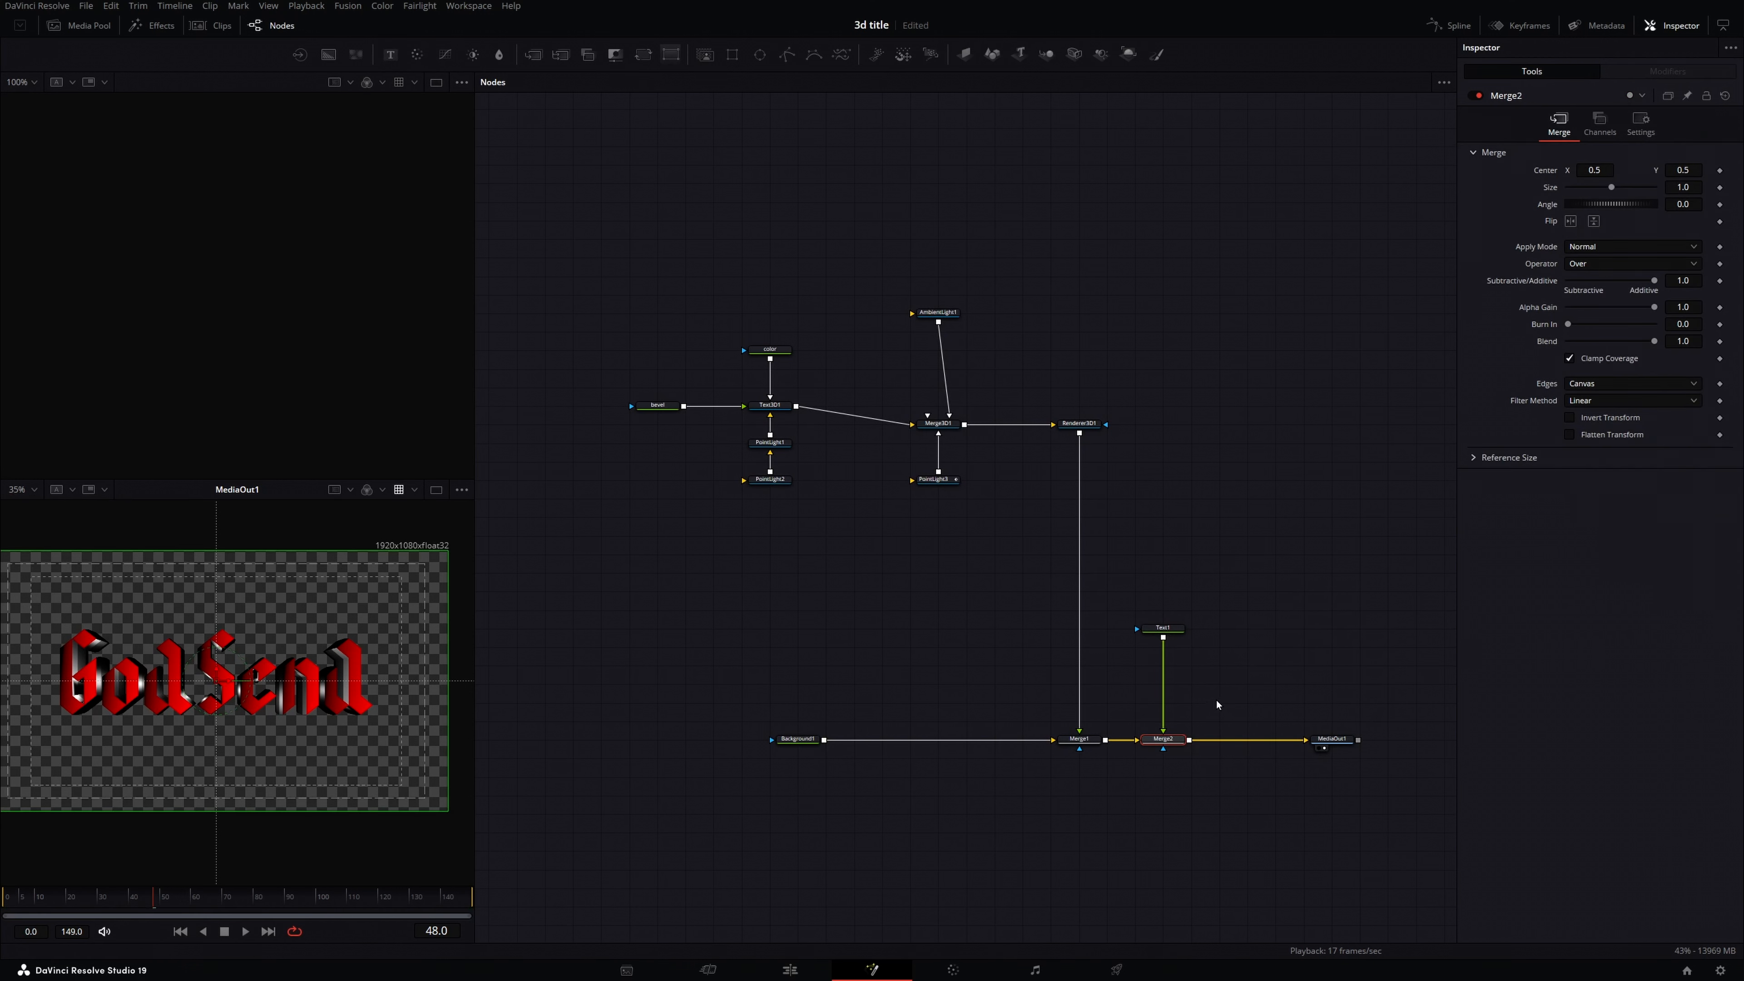
click(1162, 627)
click(1574, 246)
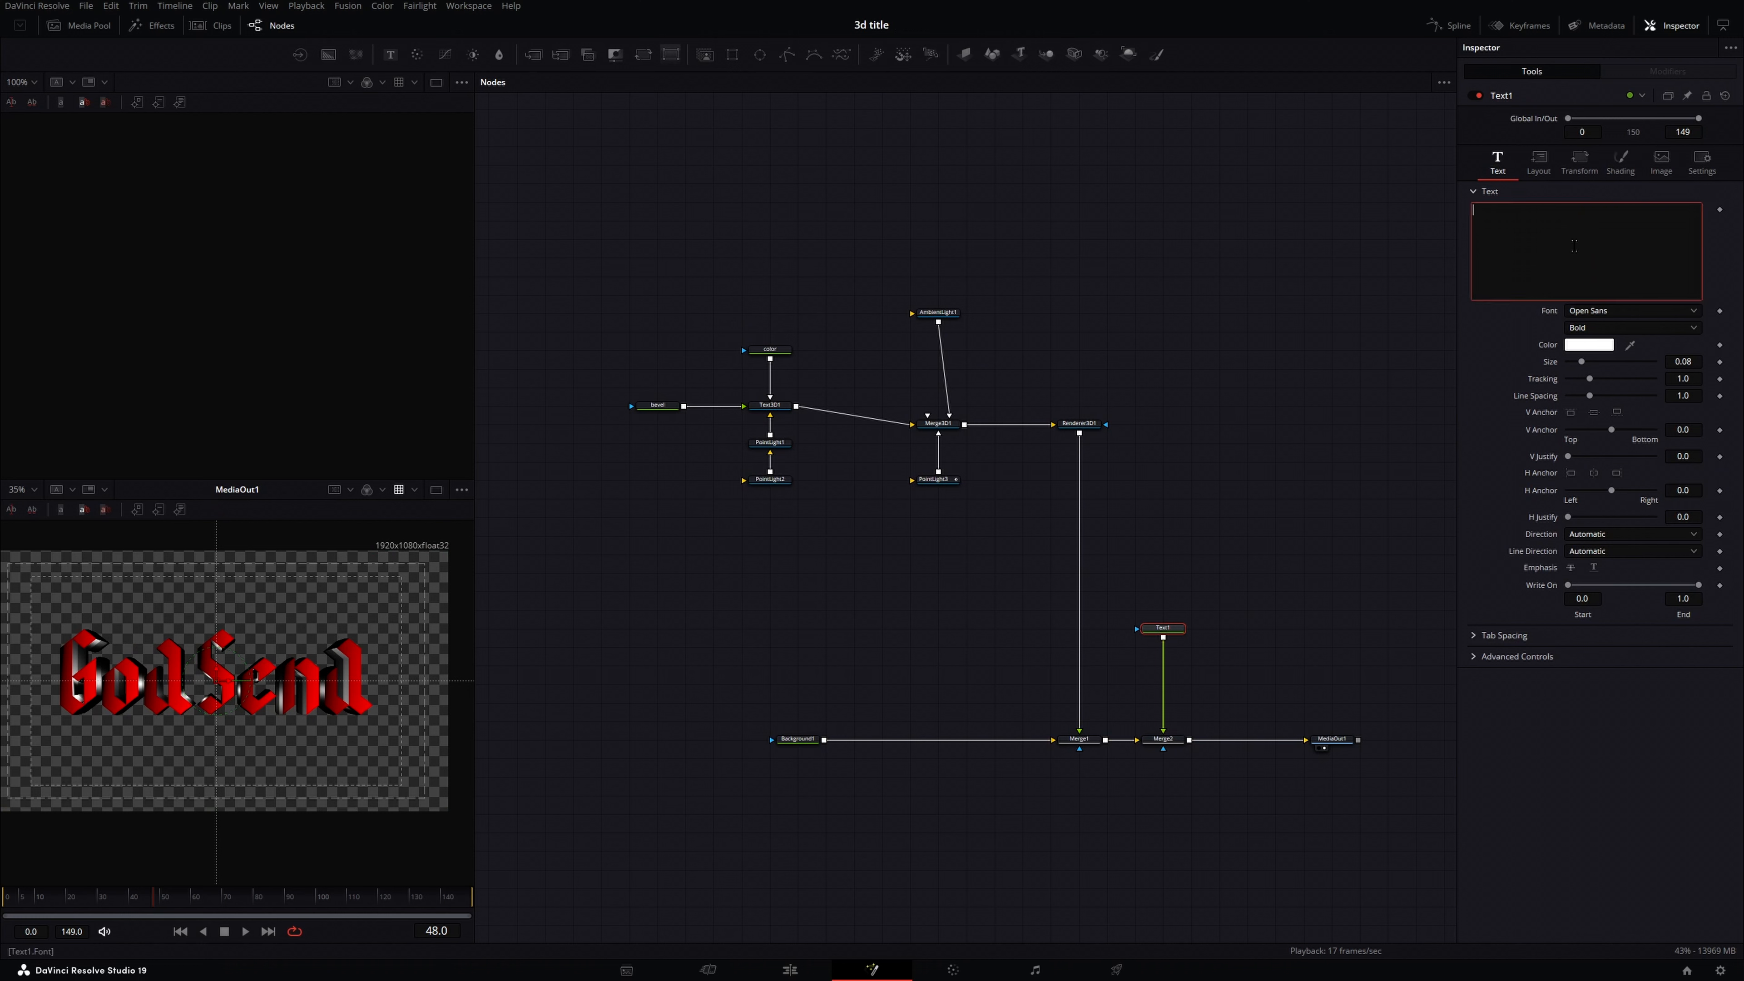
text(chris)
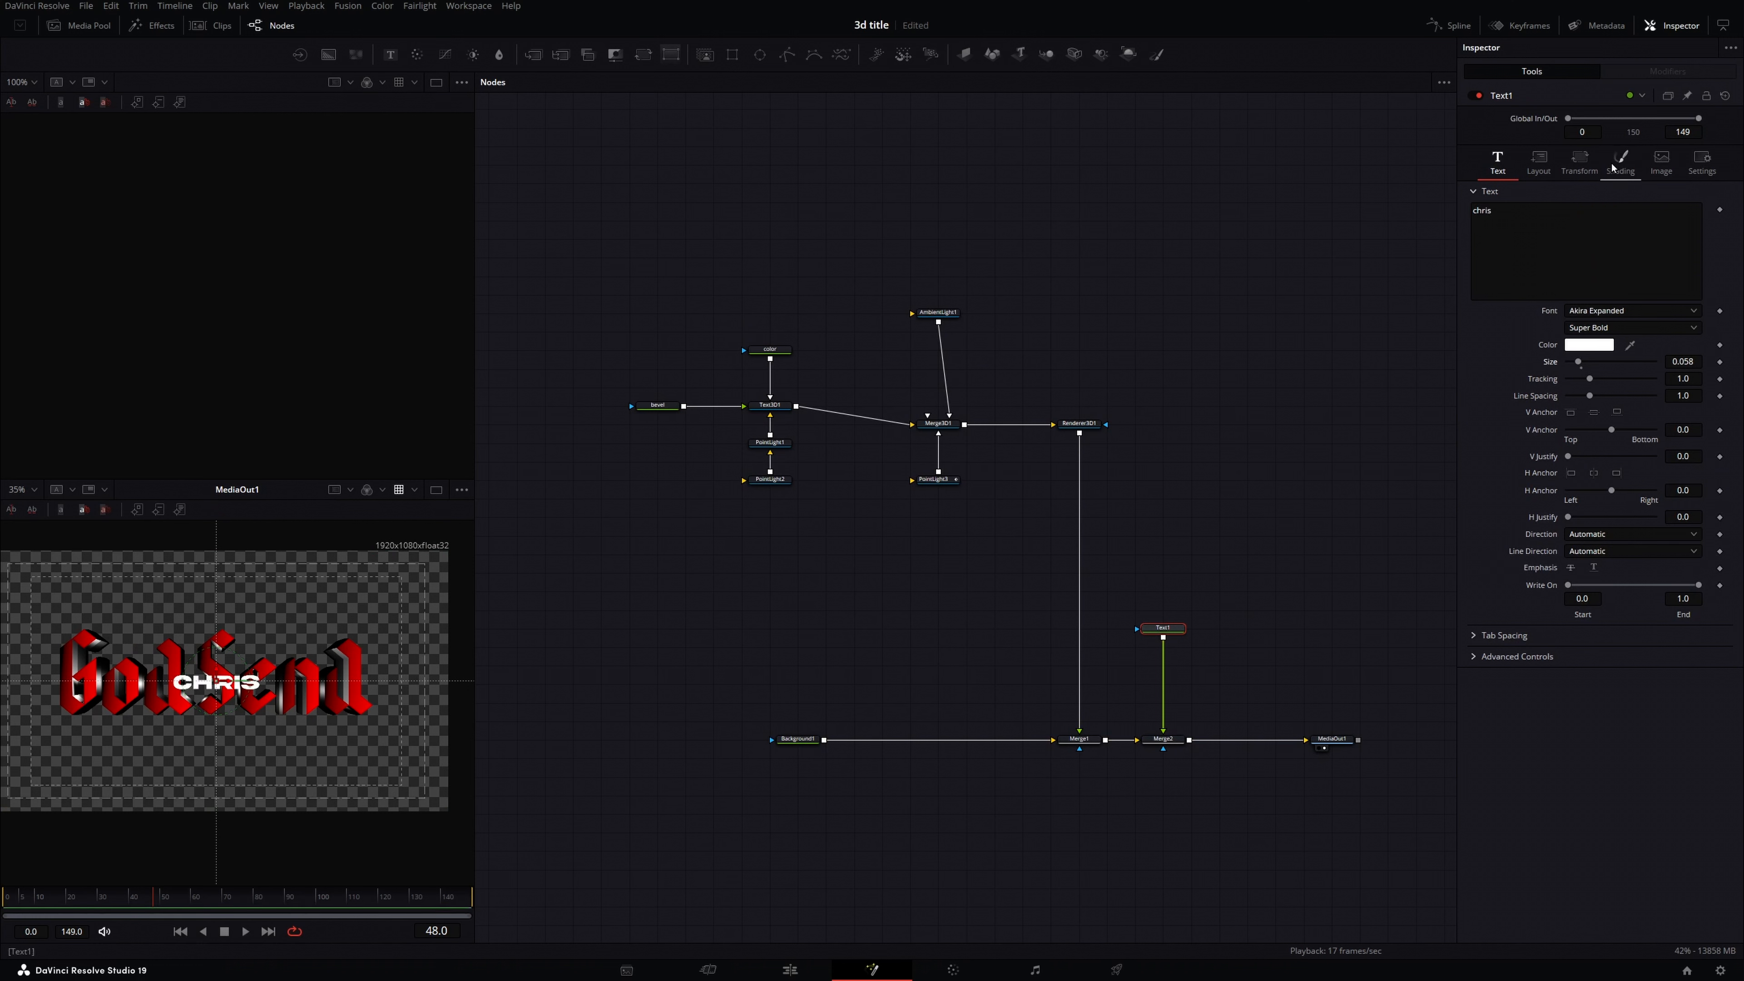
click(1578, 161)
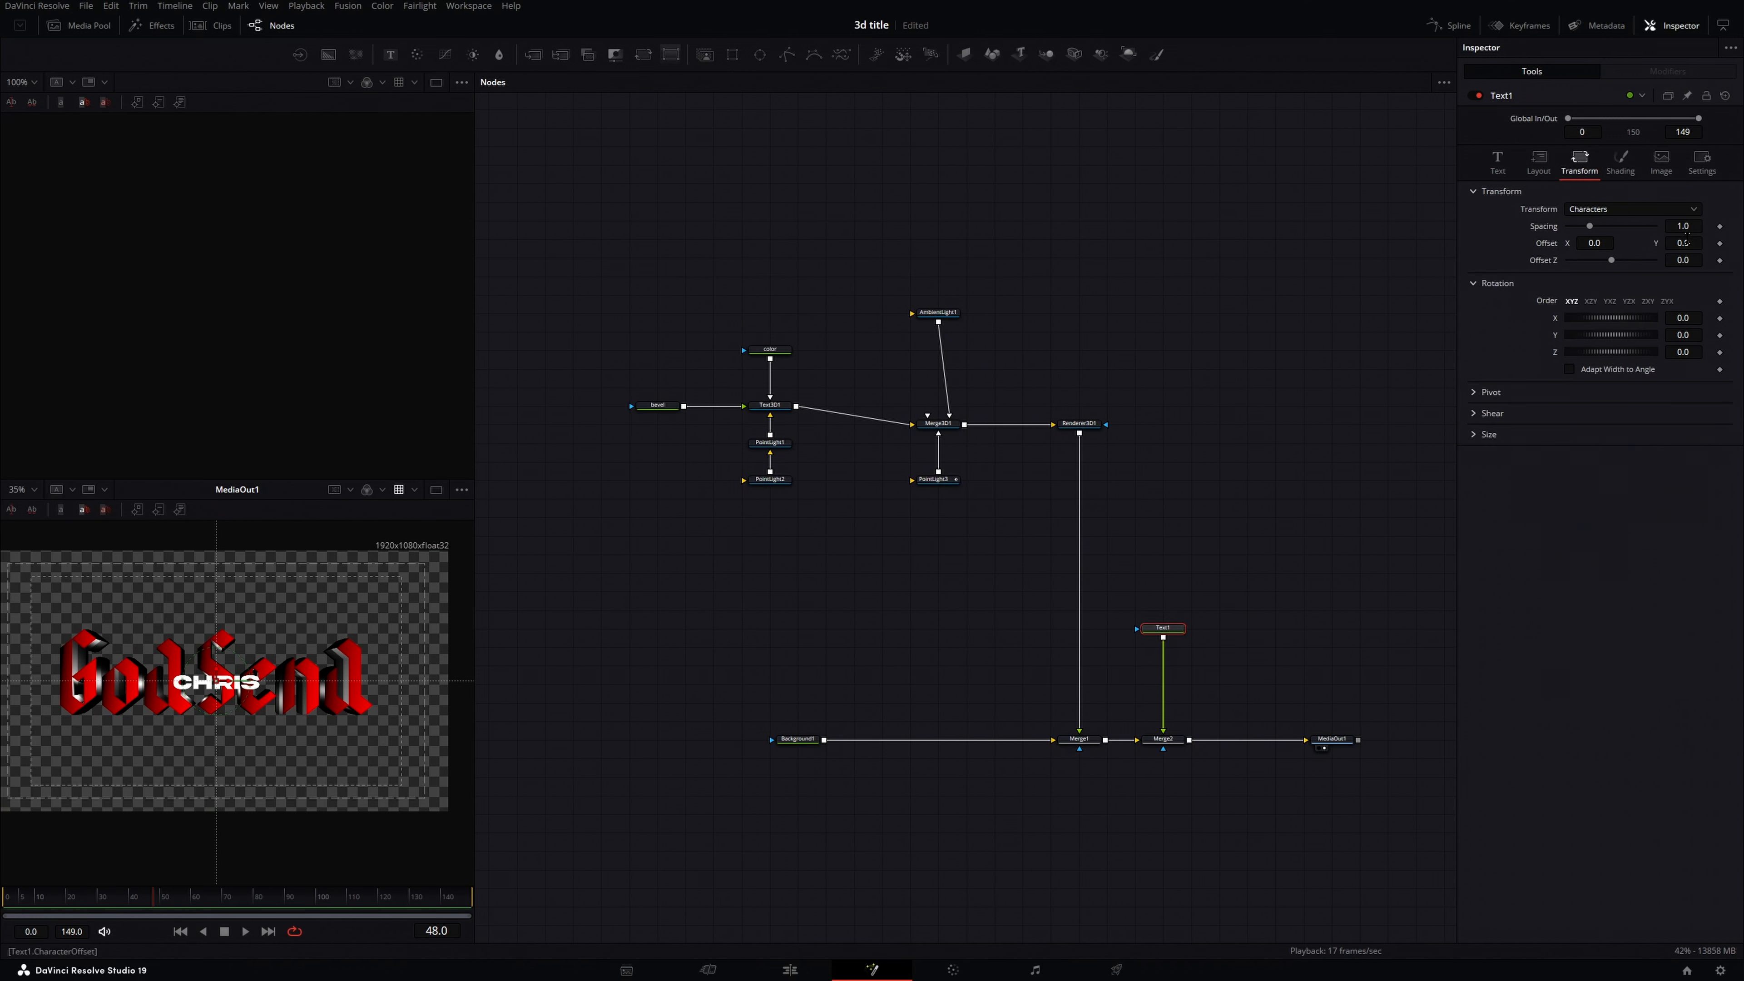
drag(1683, 242, 1713, 243)
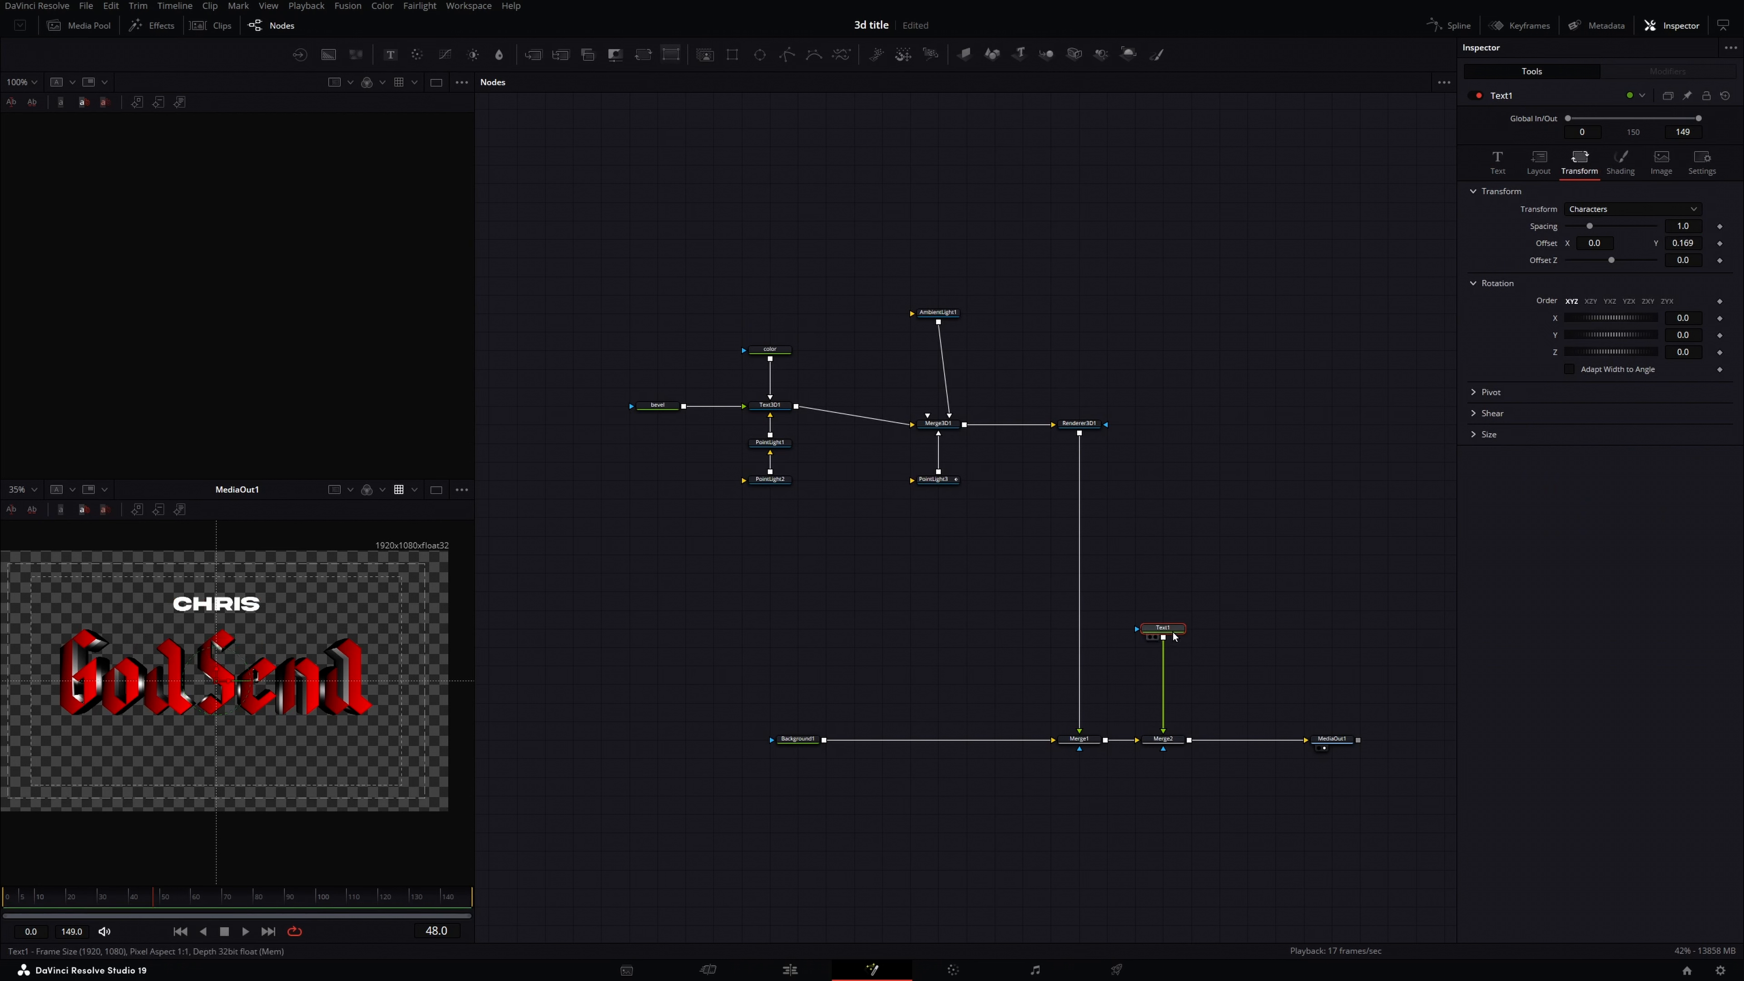
Step: Duplicate Text1, merge the copy after Merge2, change its text to the last name and set its Y offset to -0.148
key(ctrl+c)
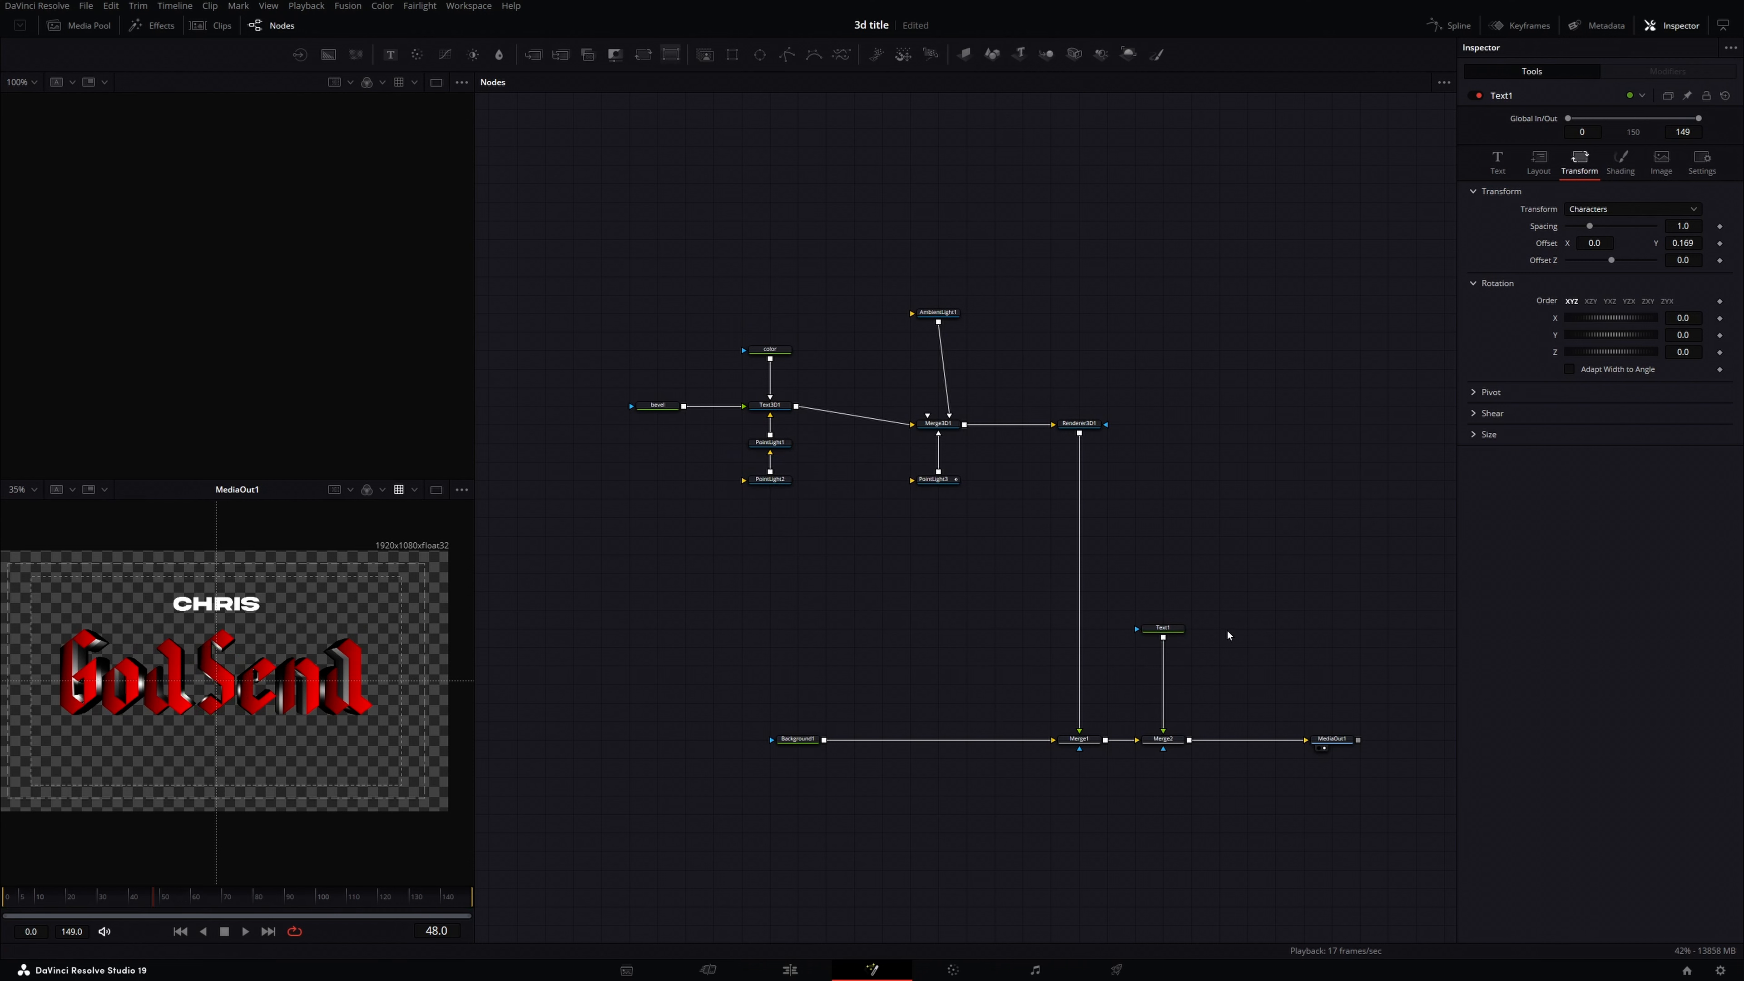
key(ctrl+v)
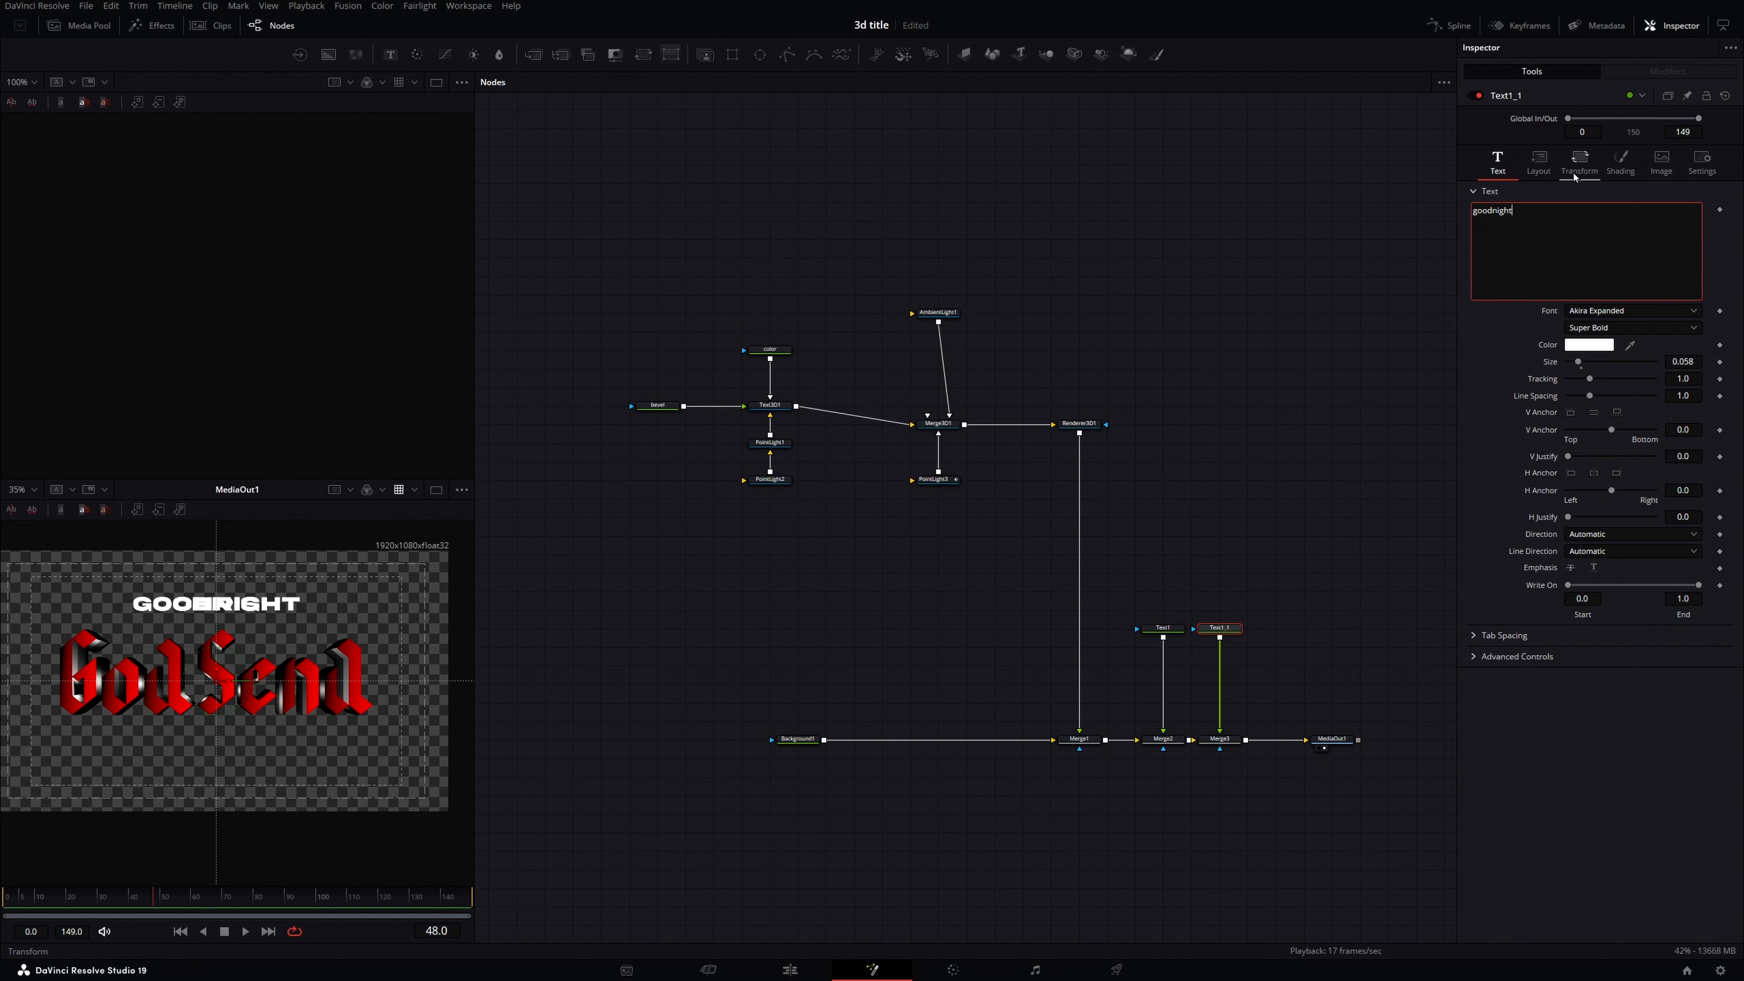
click(1577, 164)
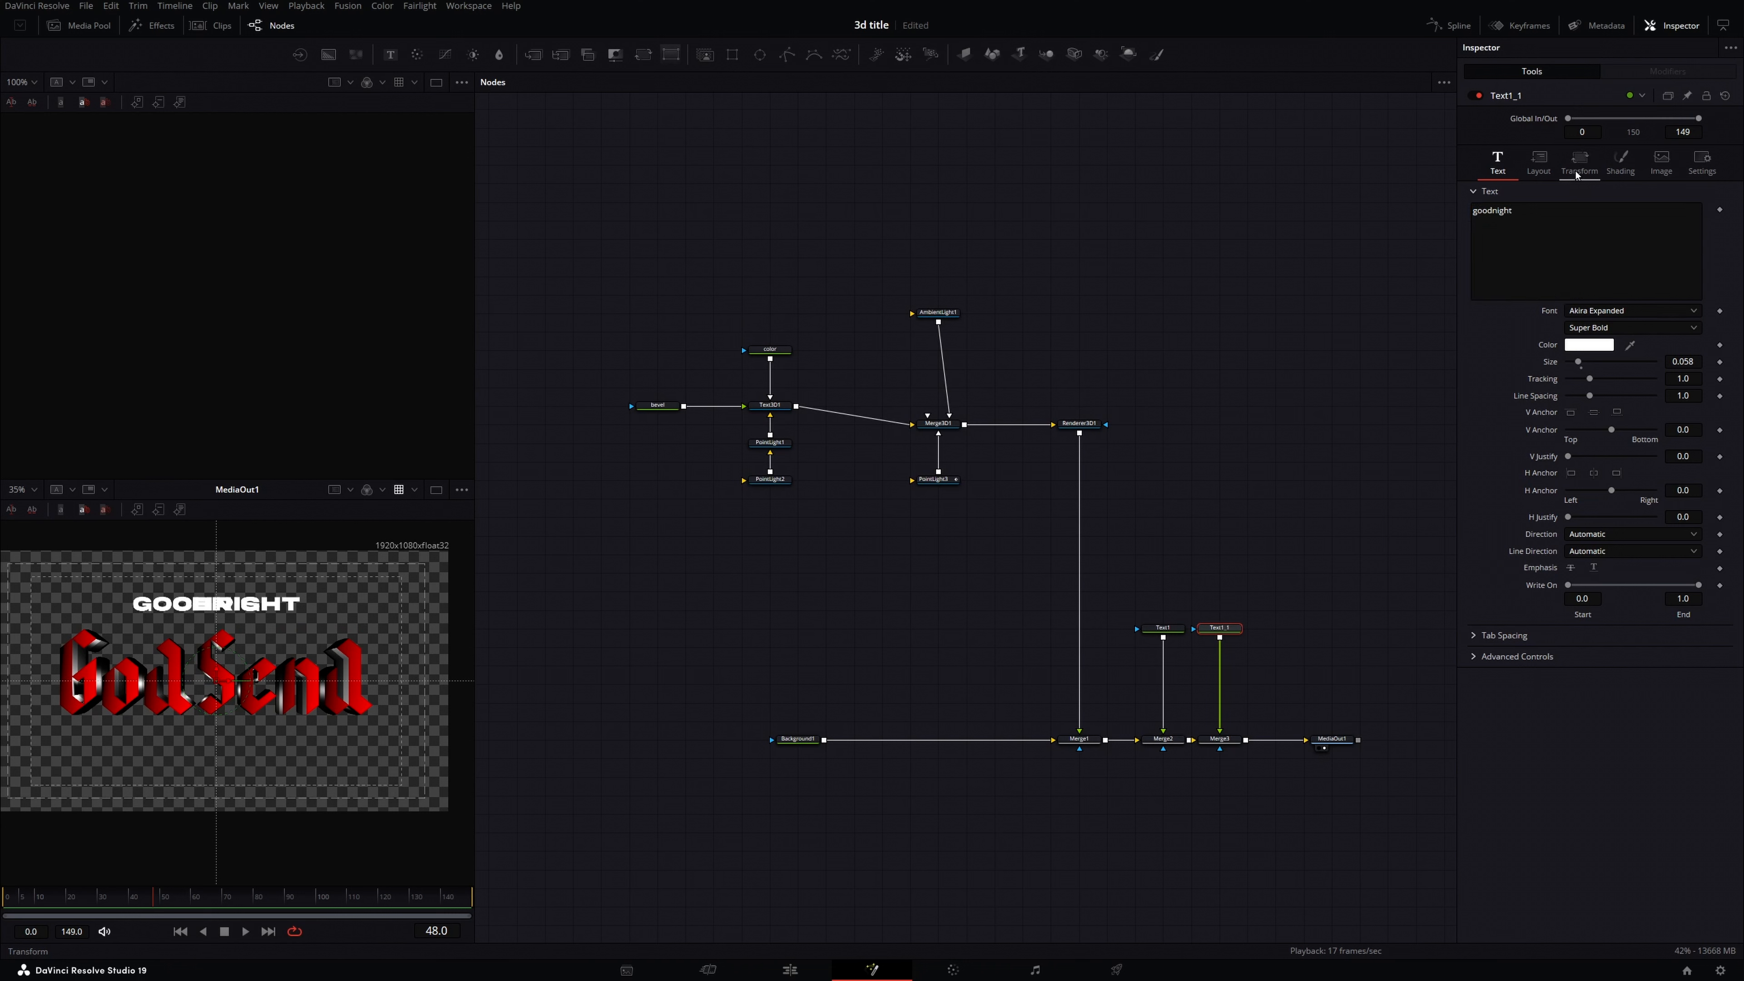
drag(1689, 248, 1613, 248)
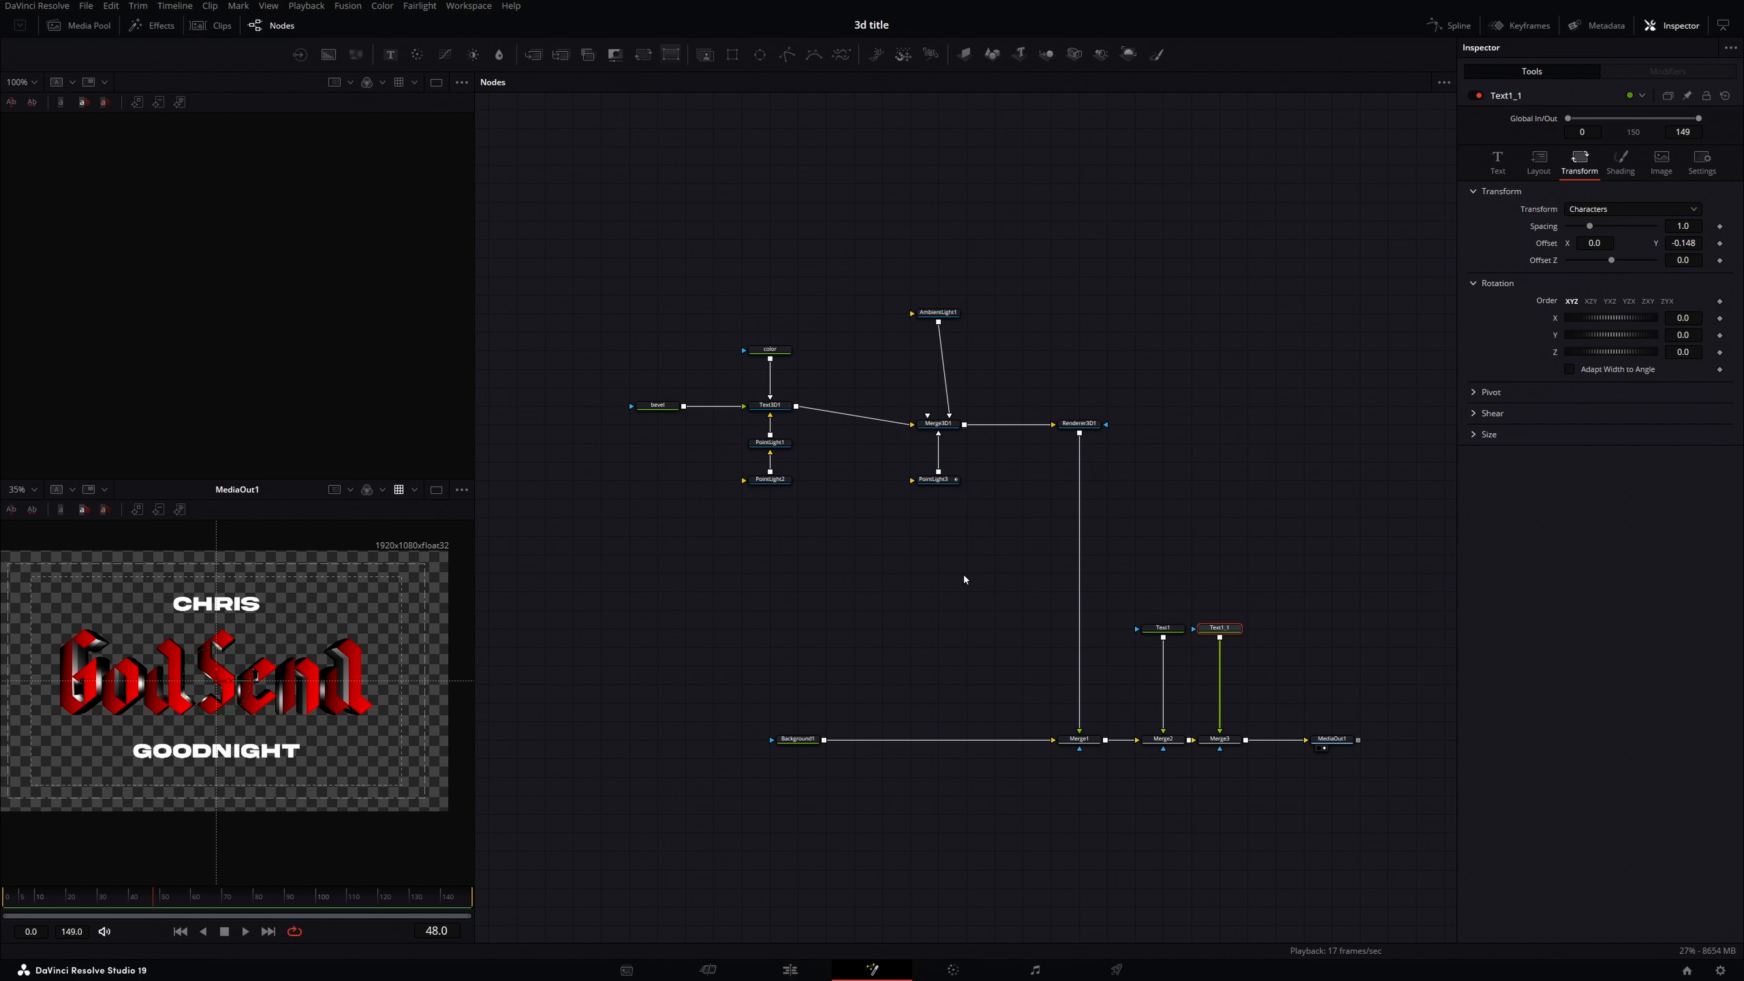
Step: Select every node except MediaOut1, starting with Text3D1, color, bevel, Text1 and Text1_1, followed by the lights, renderer, background and merges
click(995, 579)
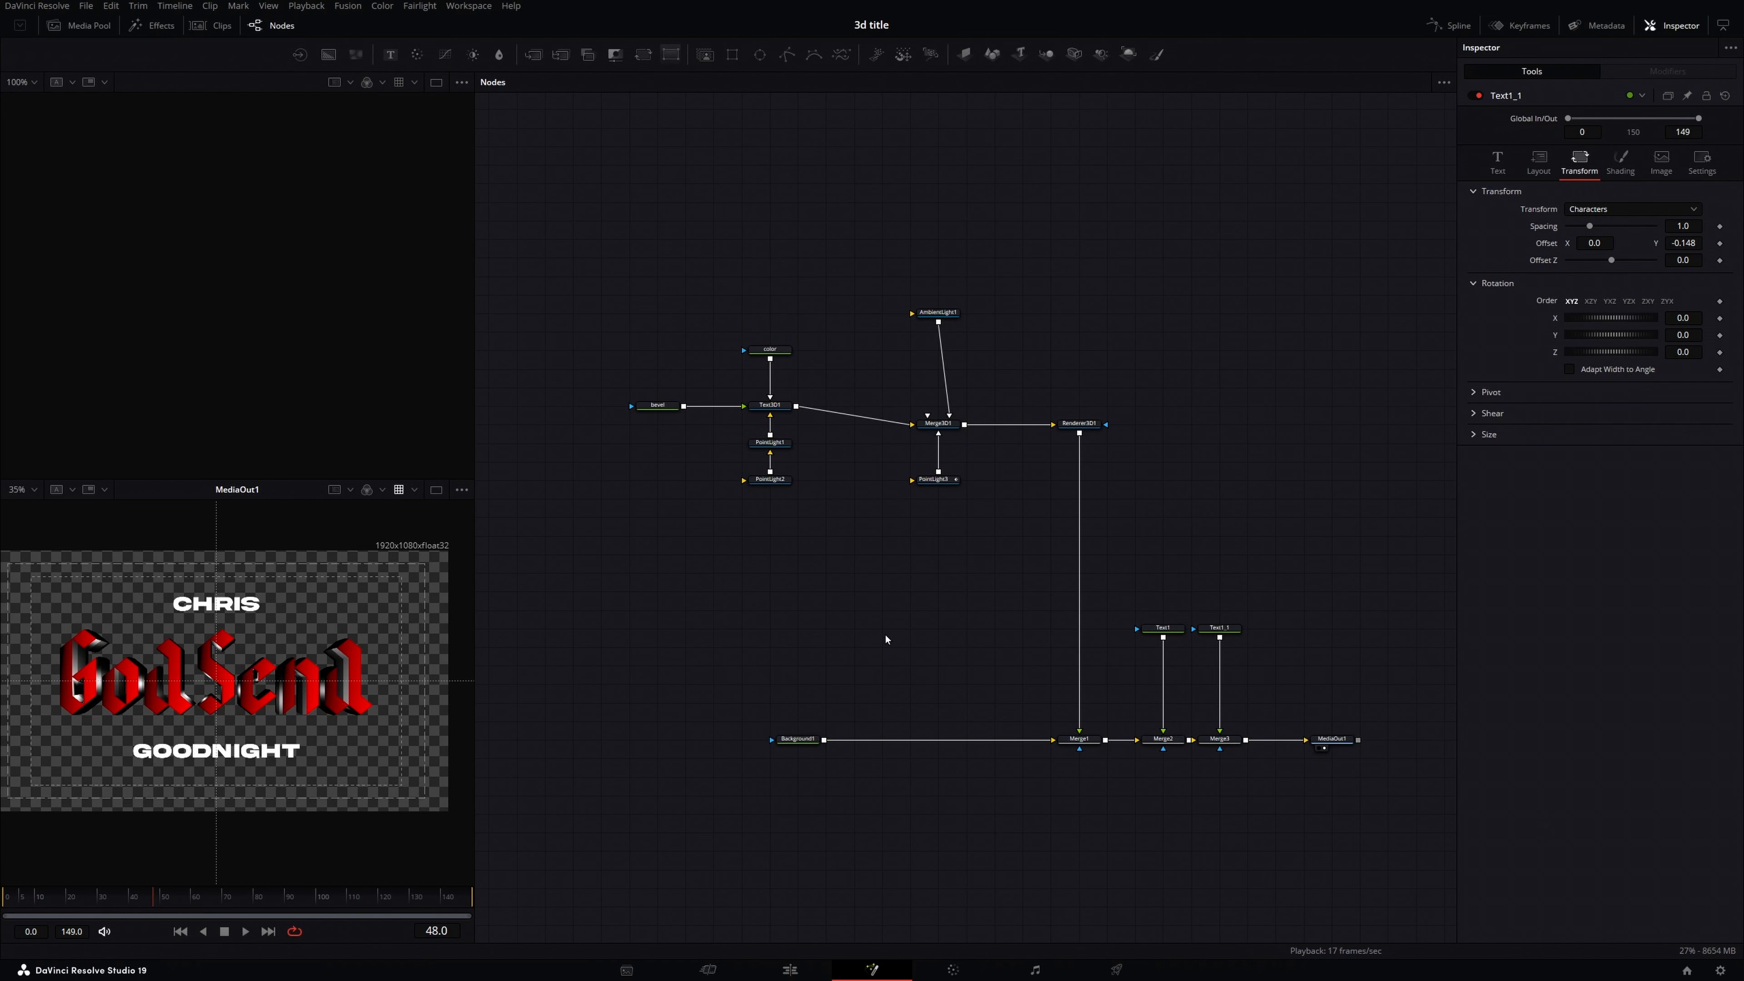
click(786, 406)
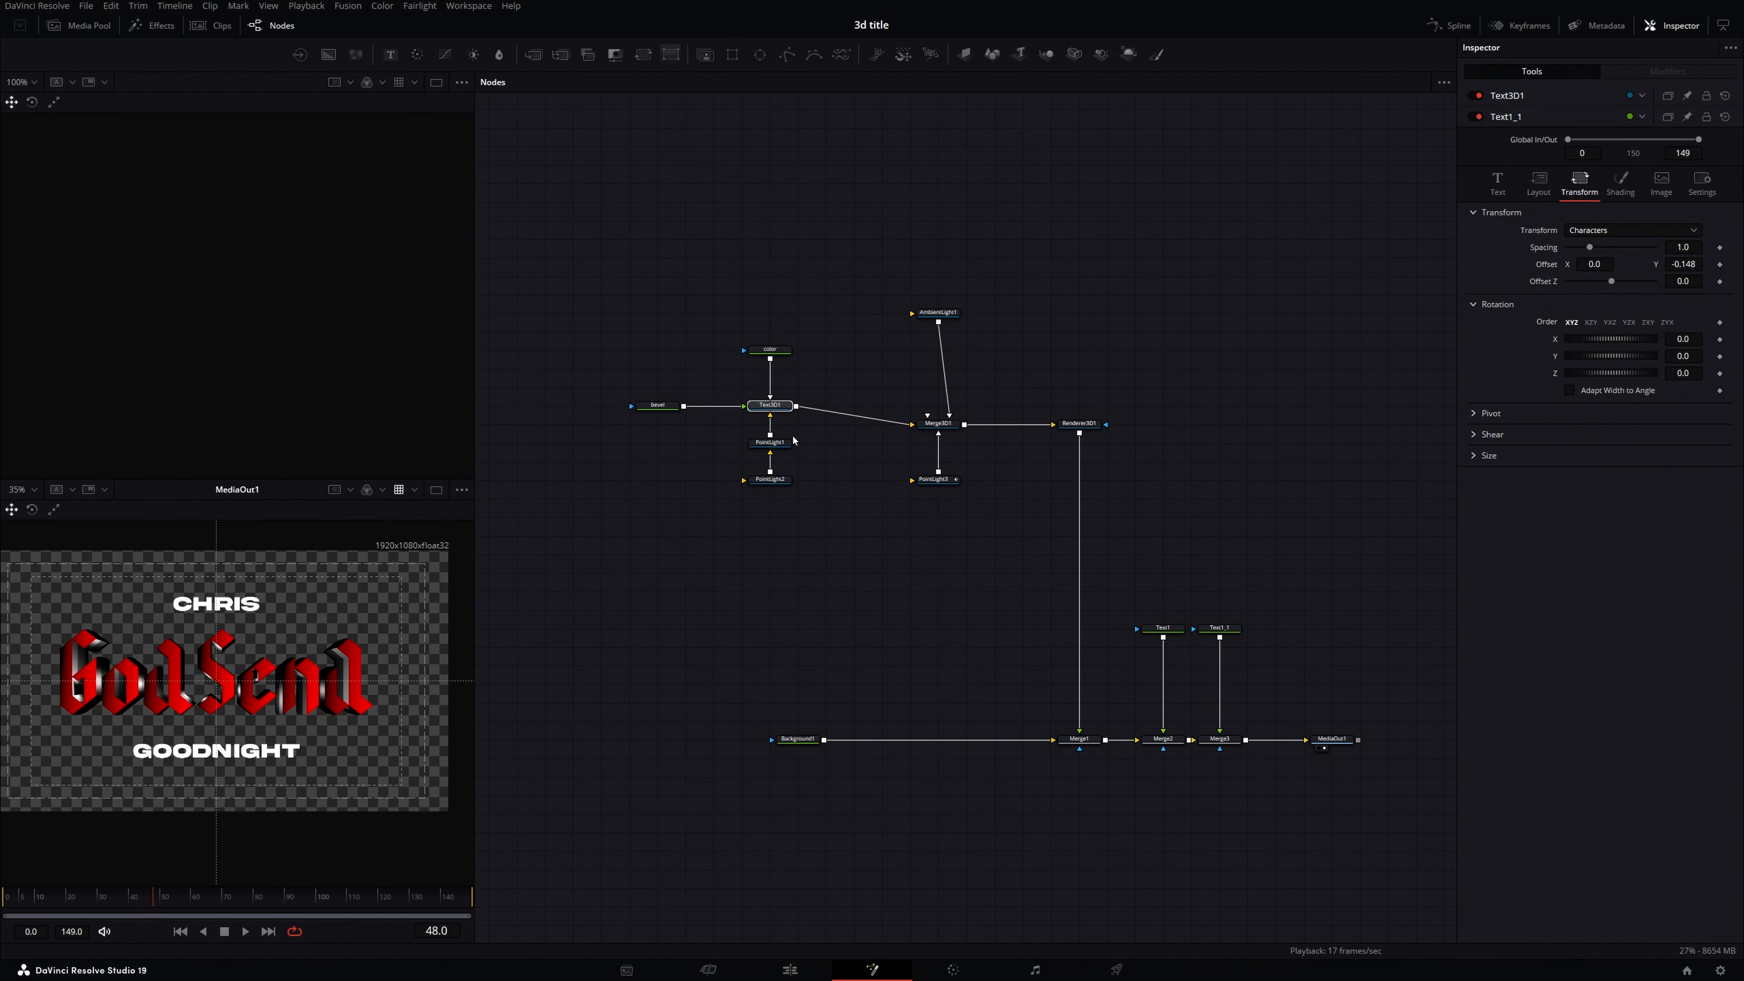
ctrl+click(786, 351)
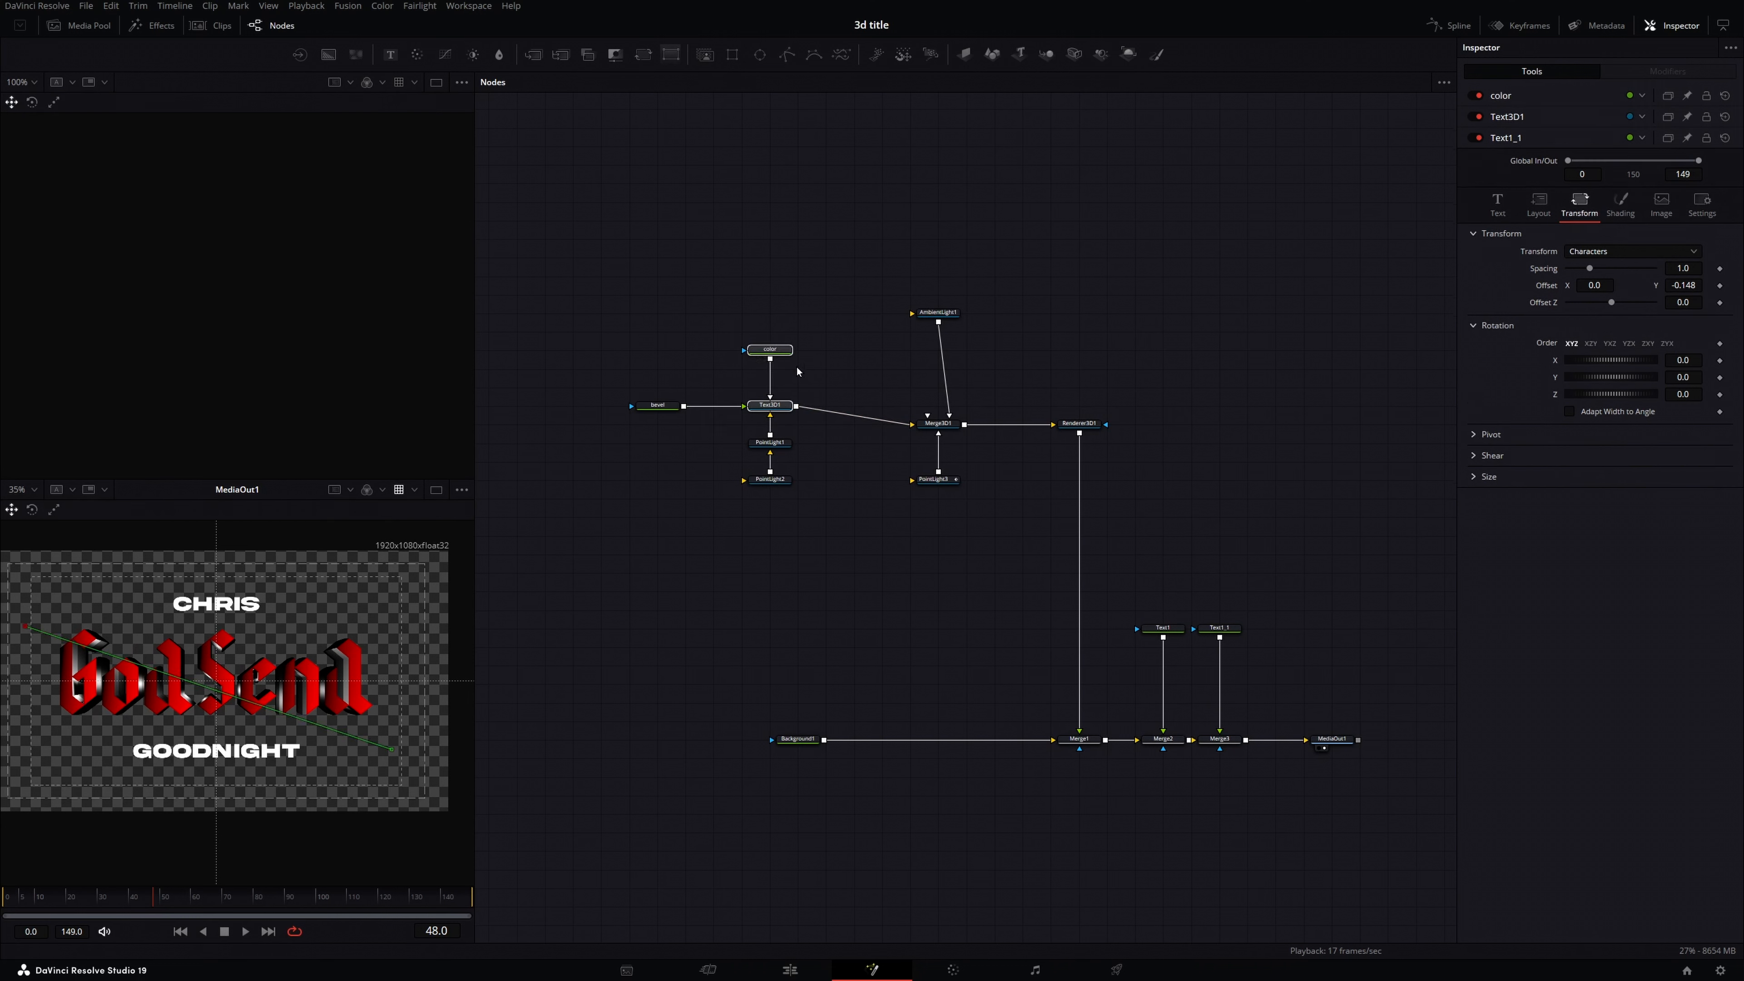
ctrl+click(670, 412)
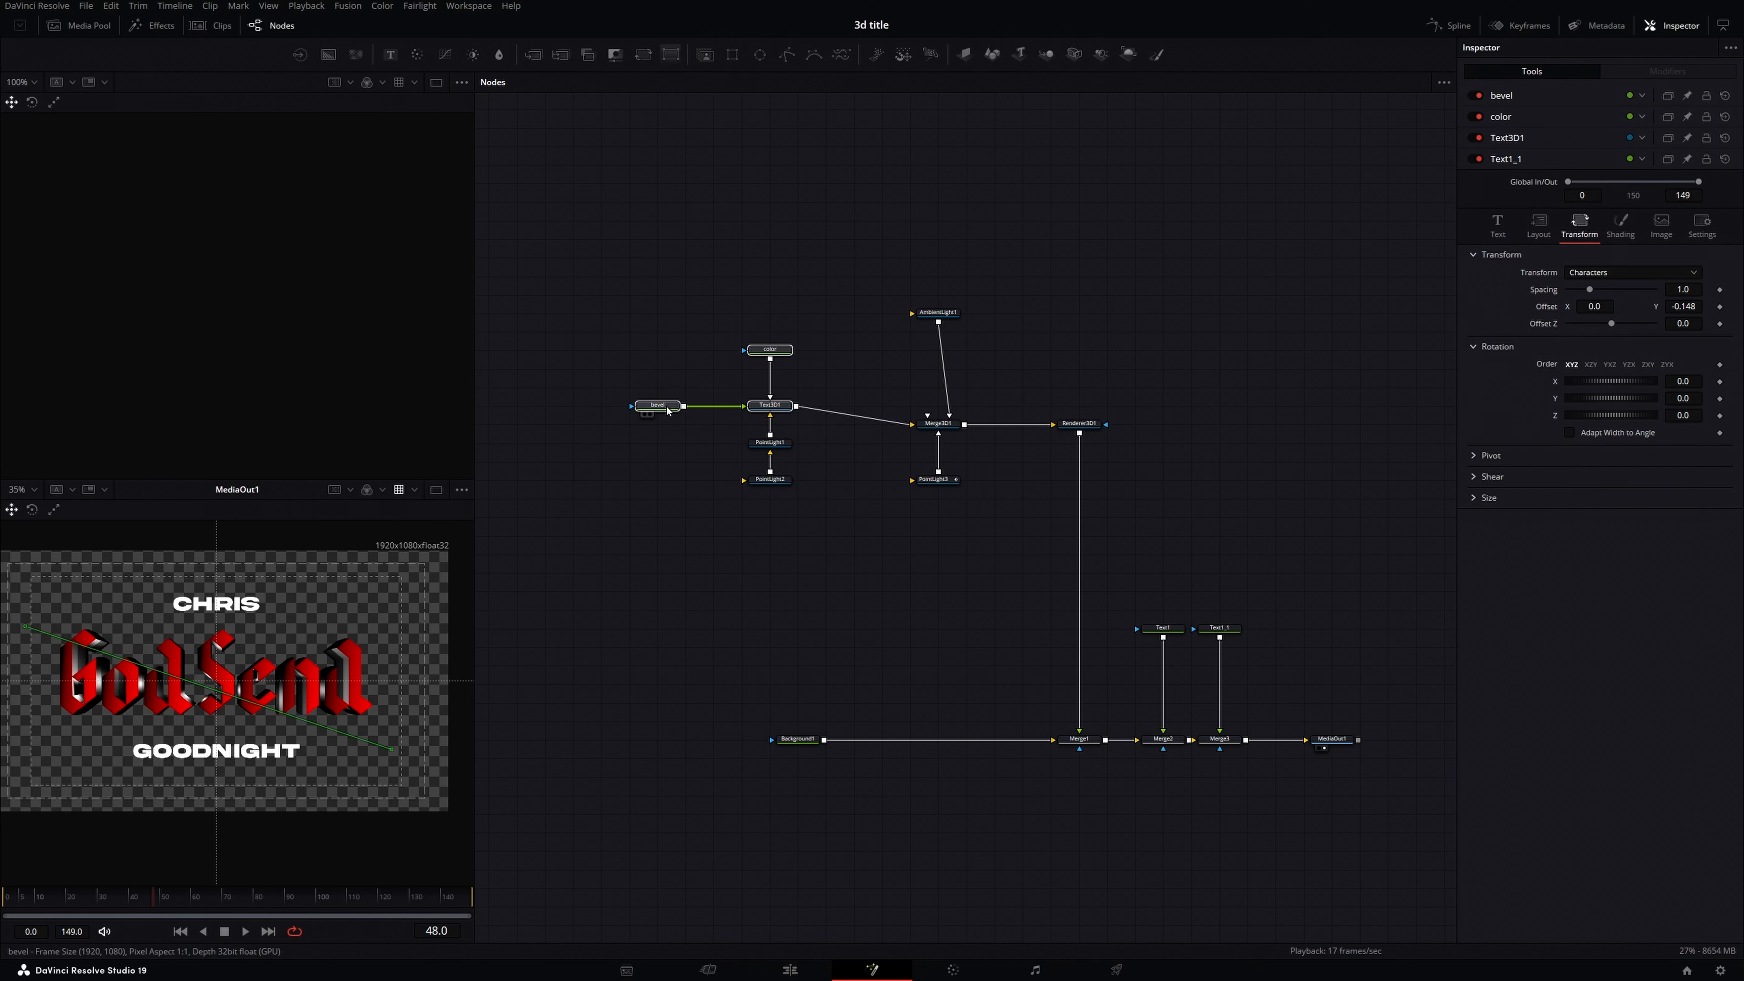
ctrl+click(1159, 629)
ctrl+click(1231, 626)
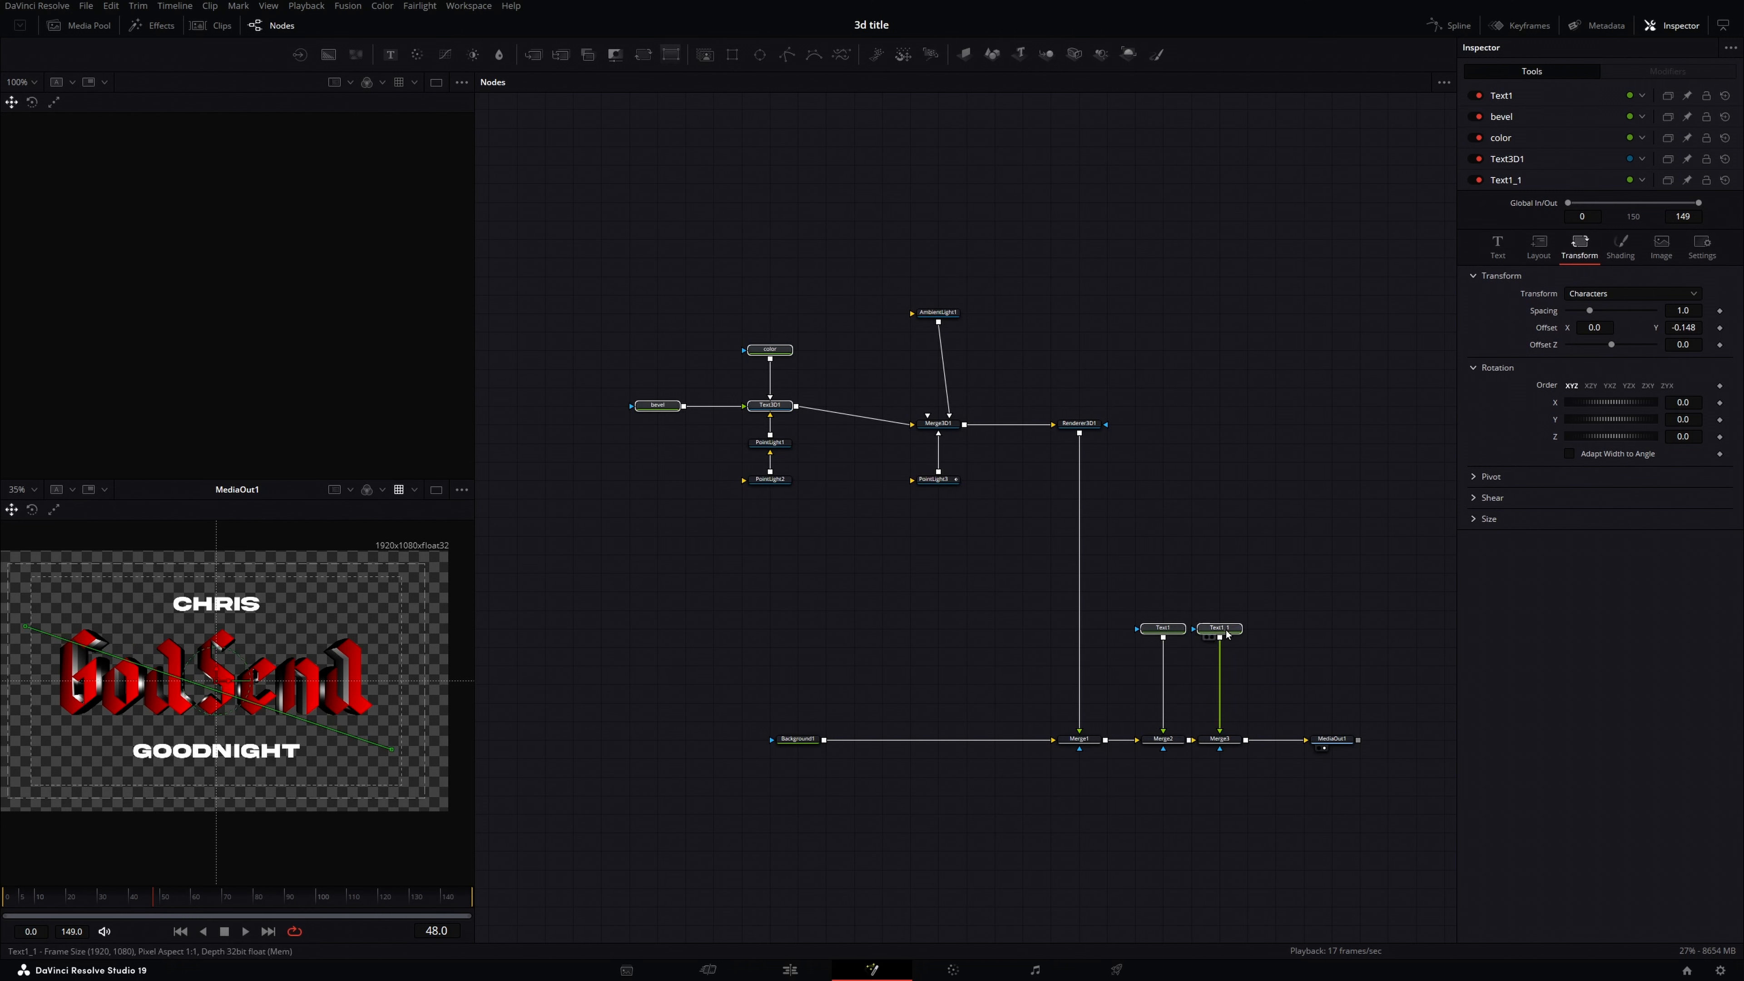
drag(1136, 498, 920, 305)
drag(798, 528, 751, 442)
ctrl+click(801, 740)
drag(1252, 780, 1045, 719)
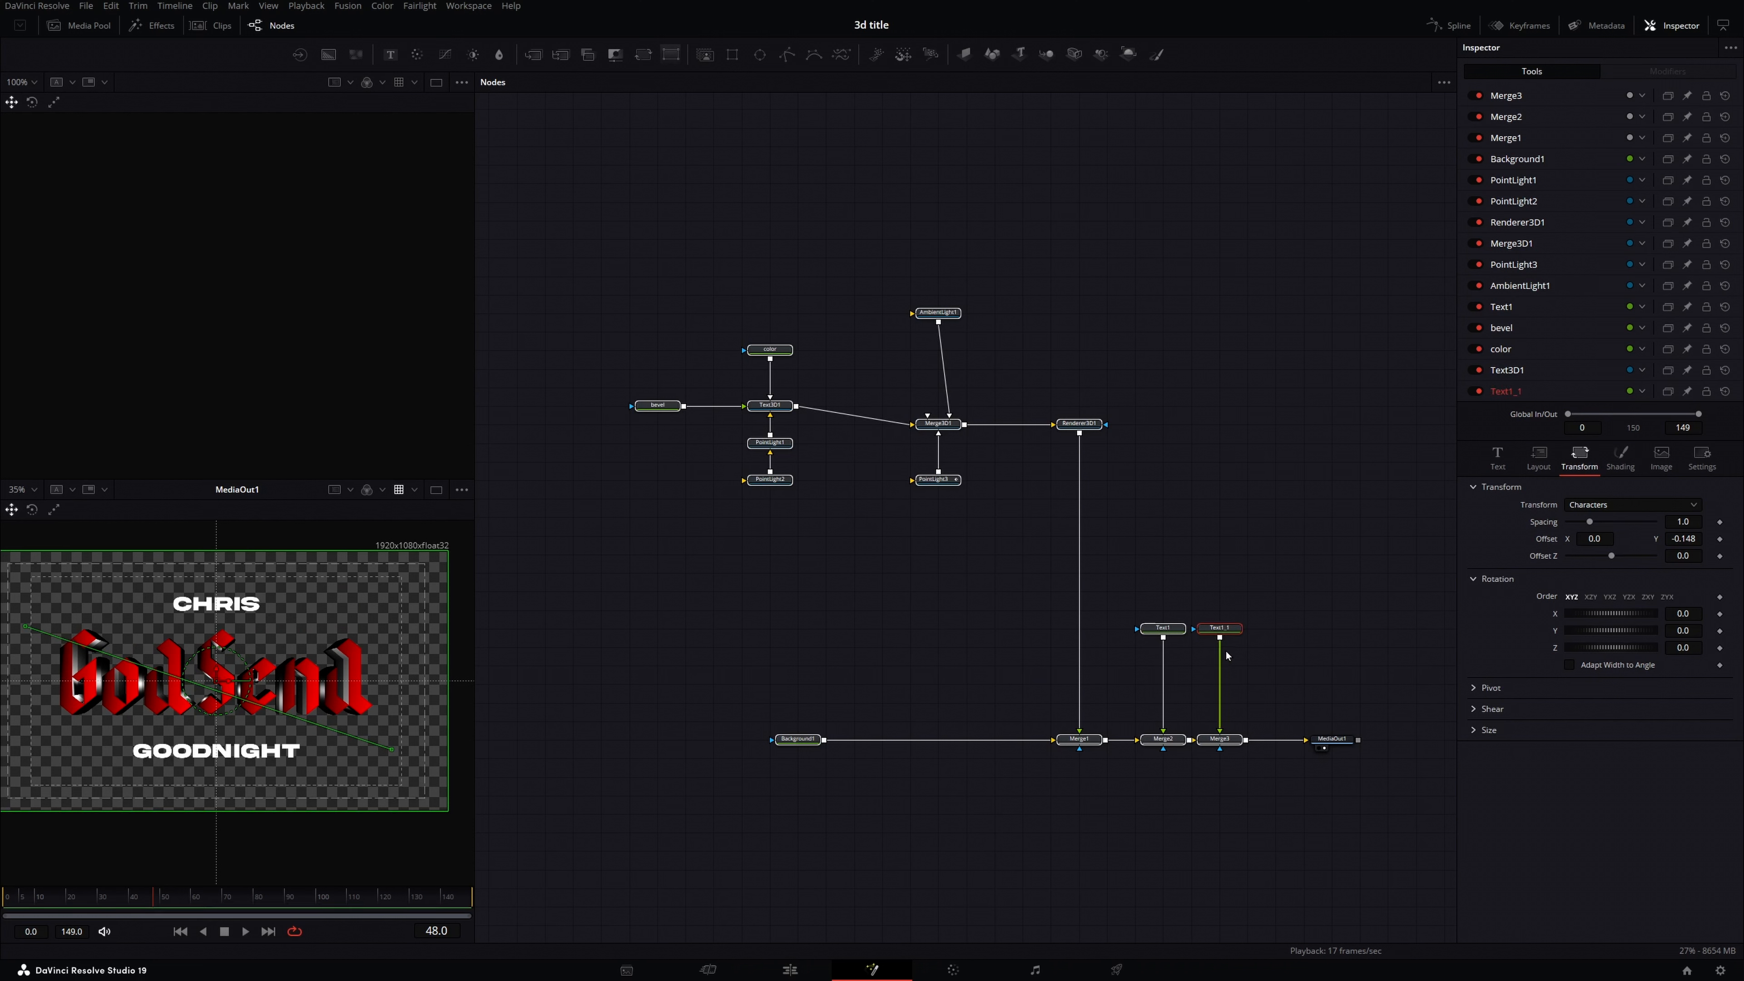
Step: Create a macro from the selected nodes and name it "title 3d"
right_click(1231, 634)
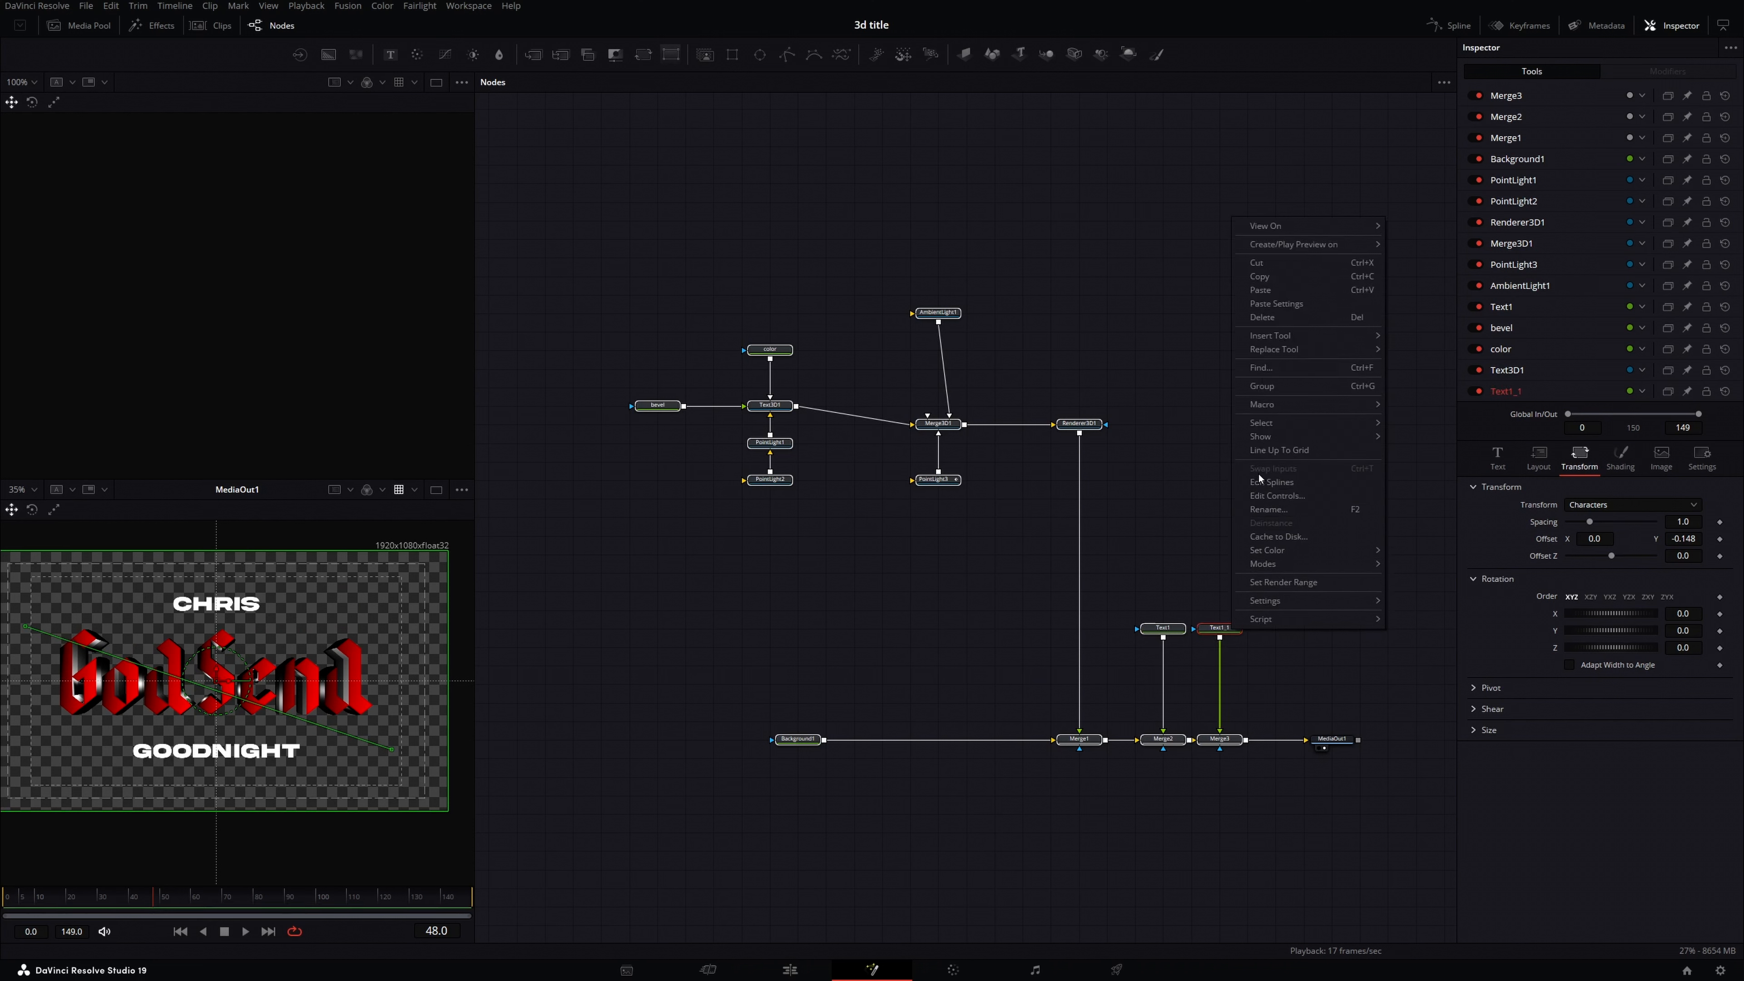
mouse_move(1309, 406)
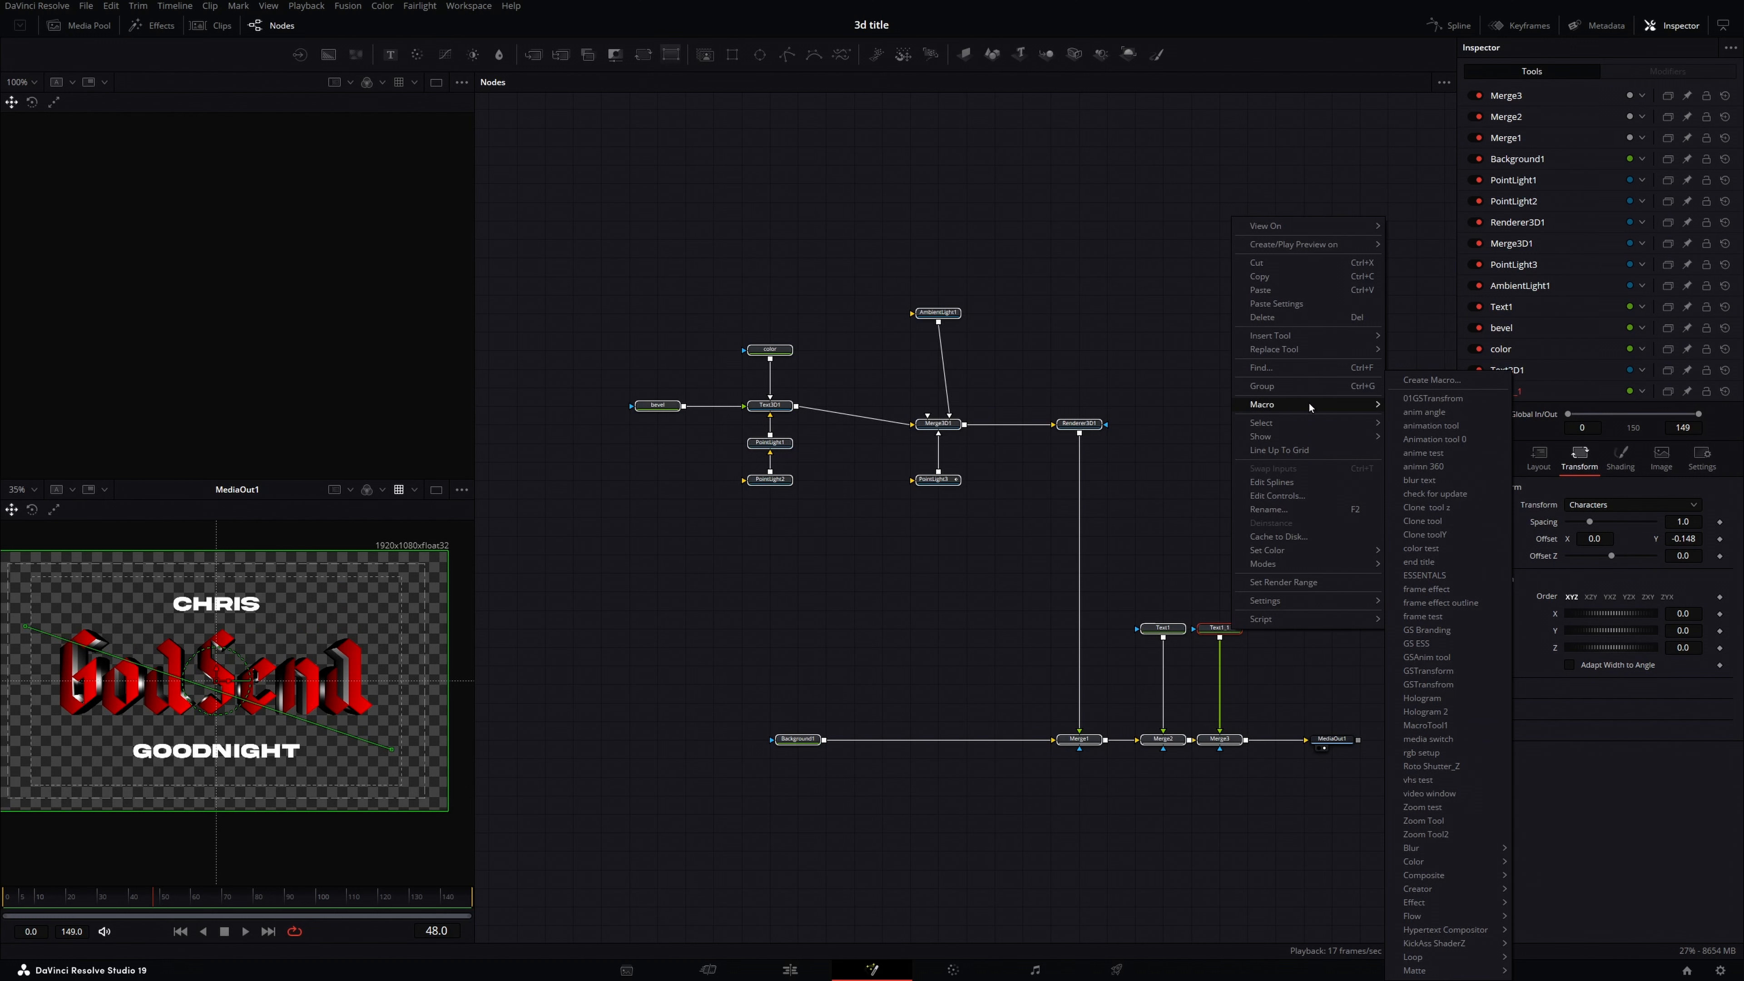
click(1431, 381)
key(BackSpace)
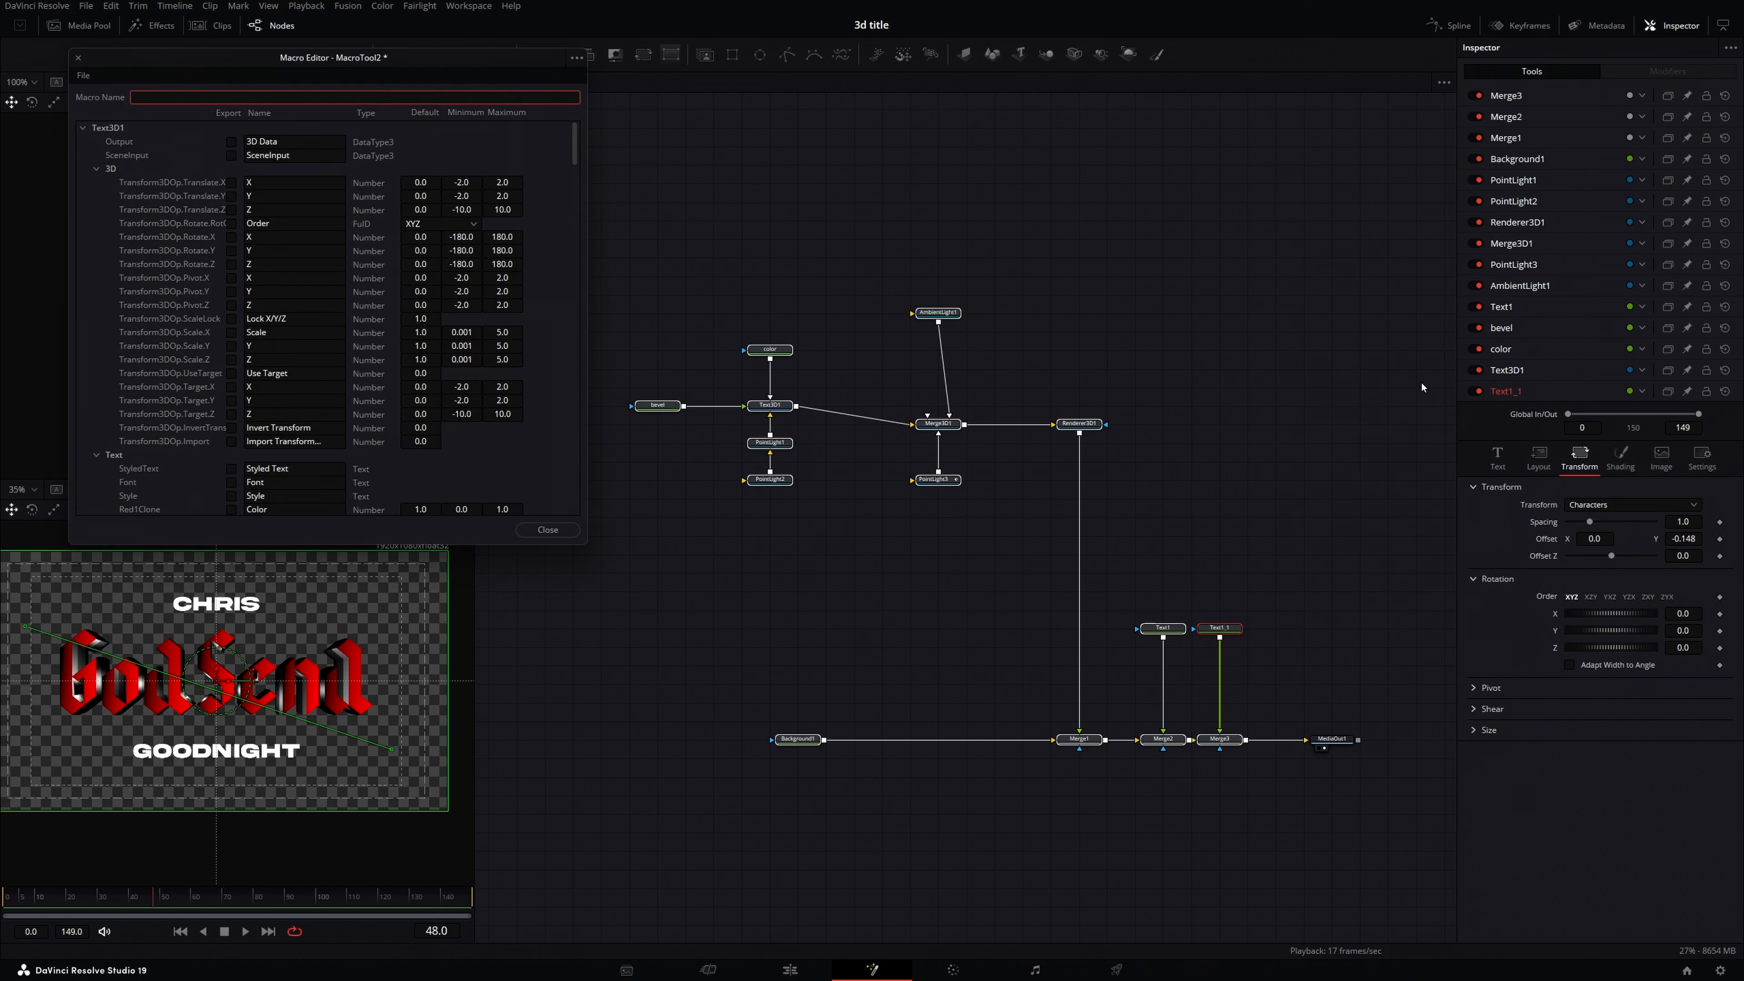
text(title 3d)
scroll(233, 349, down, 3)
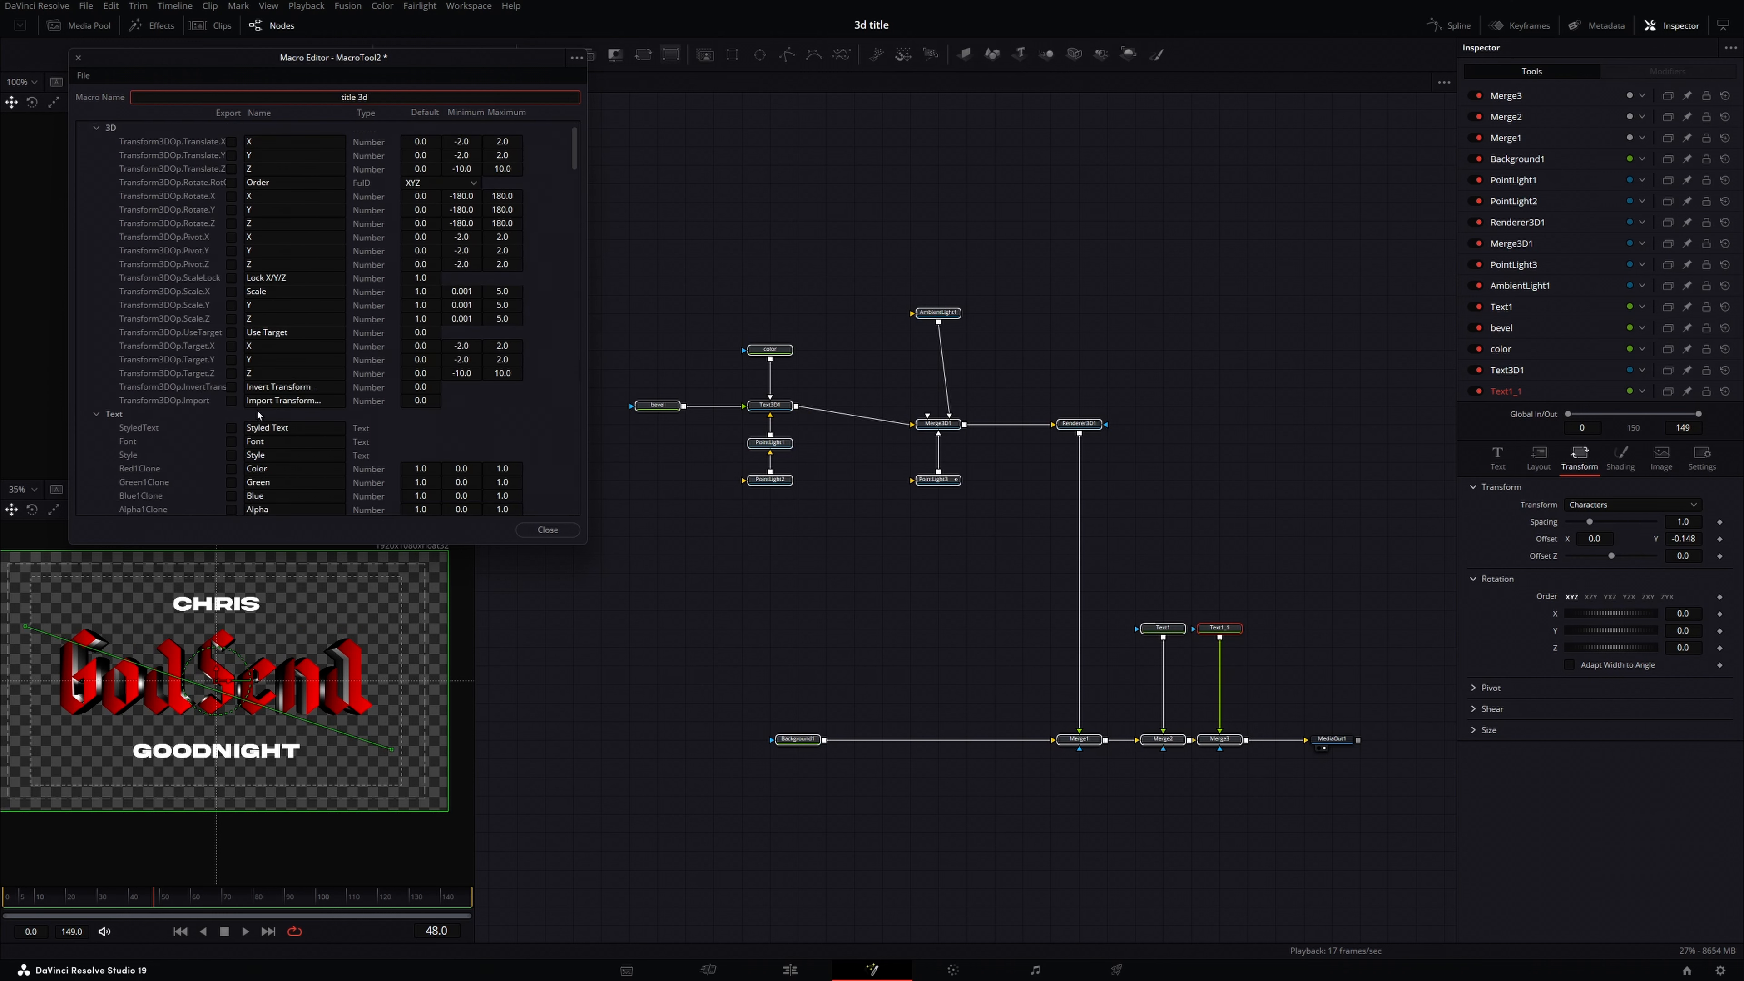
scroll(96, 145, up, 3)
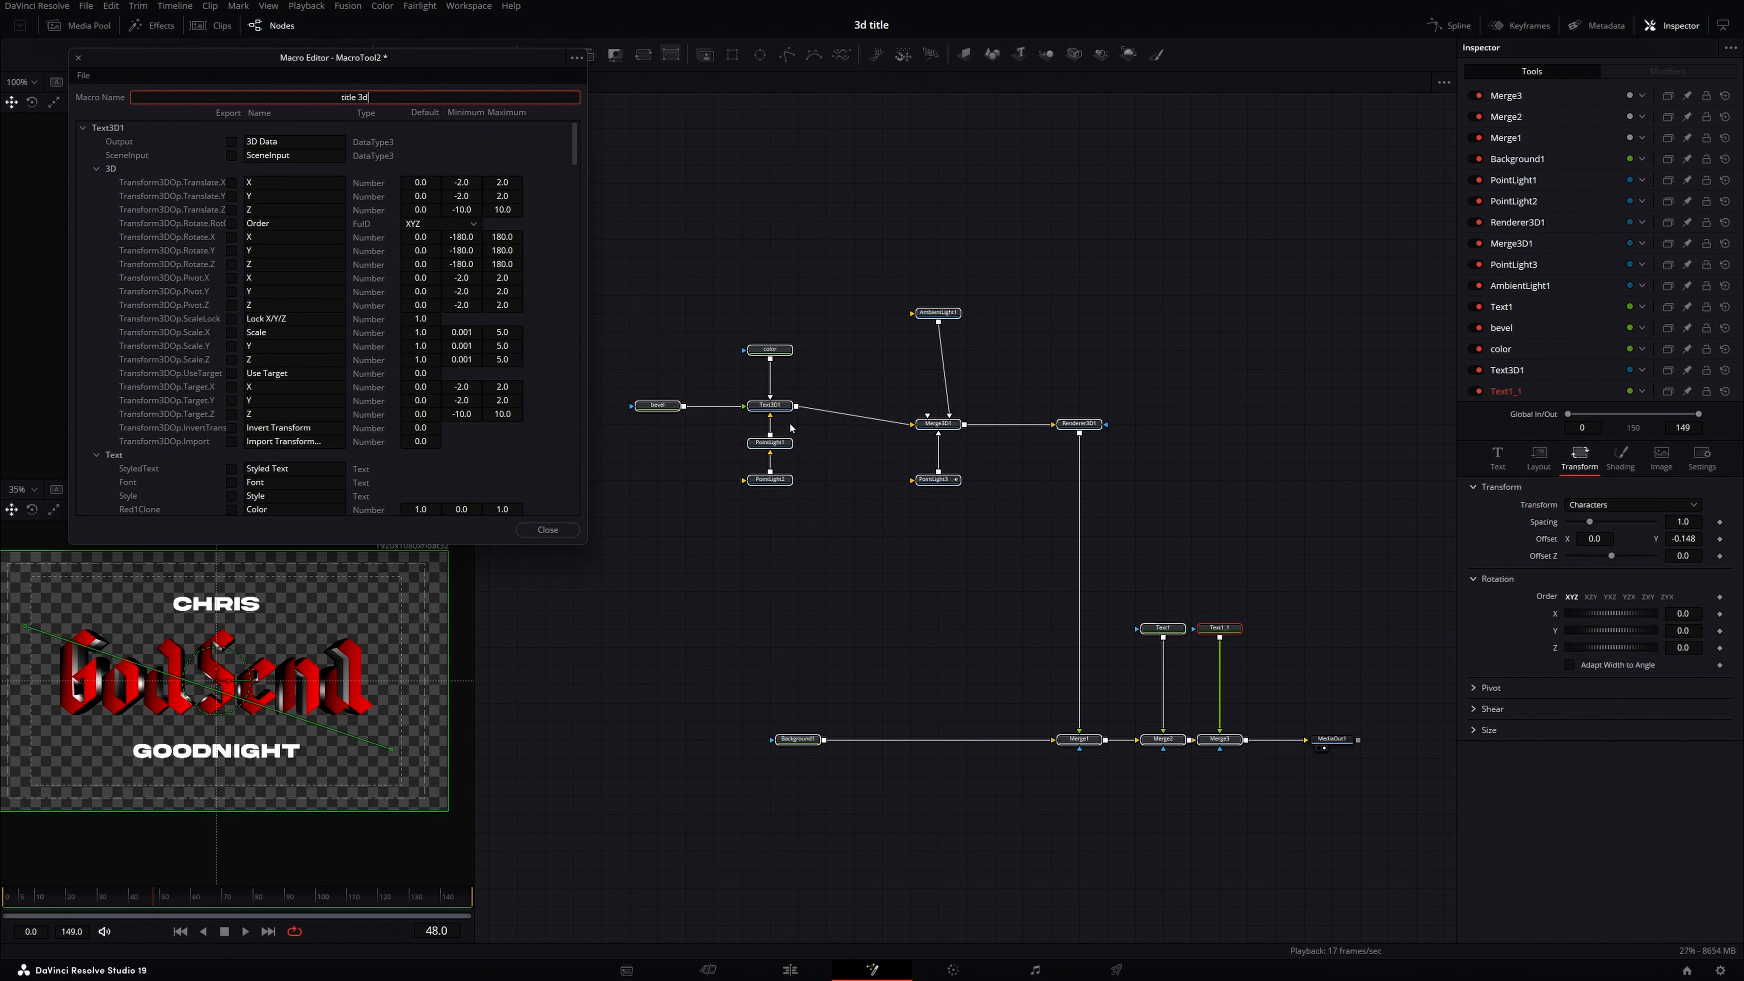
Step: Mark Text3D1's Styled Text, Font, Style, Size, Tracking and Line Spacing for export in the macro
click(777, 413)
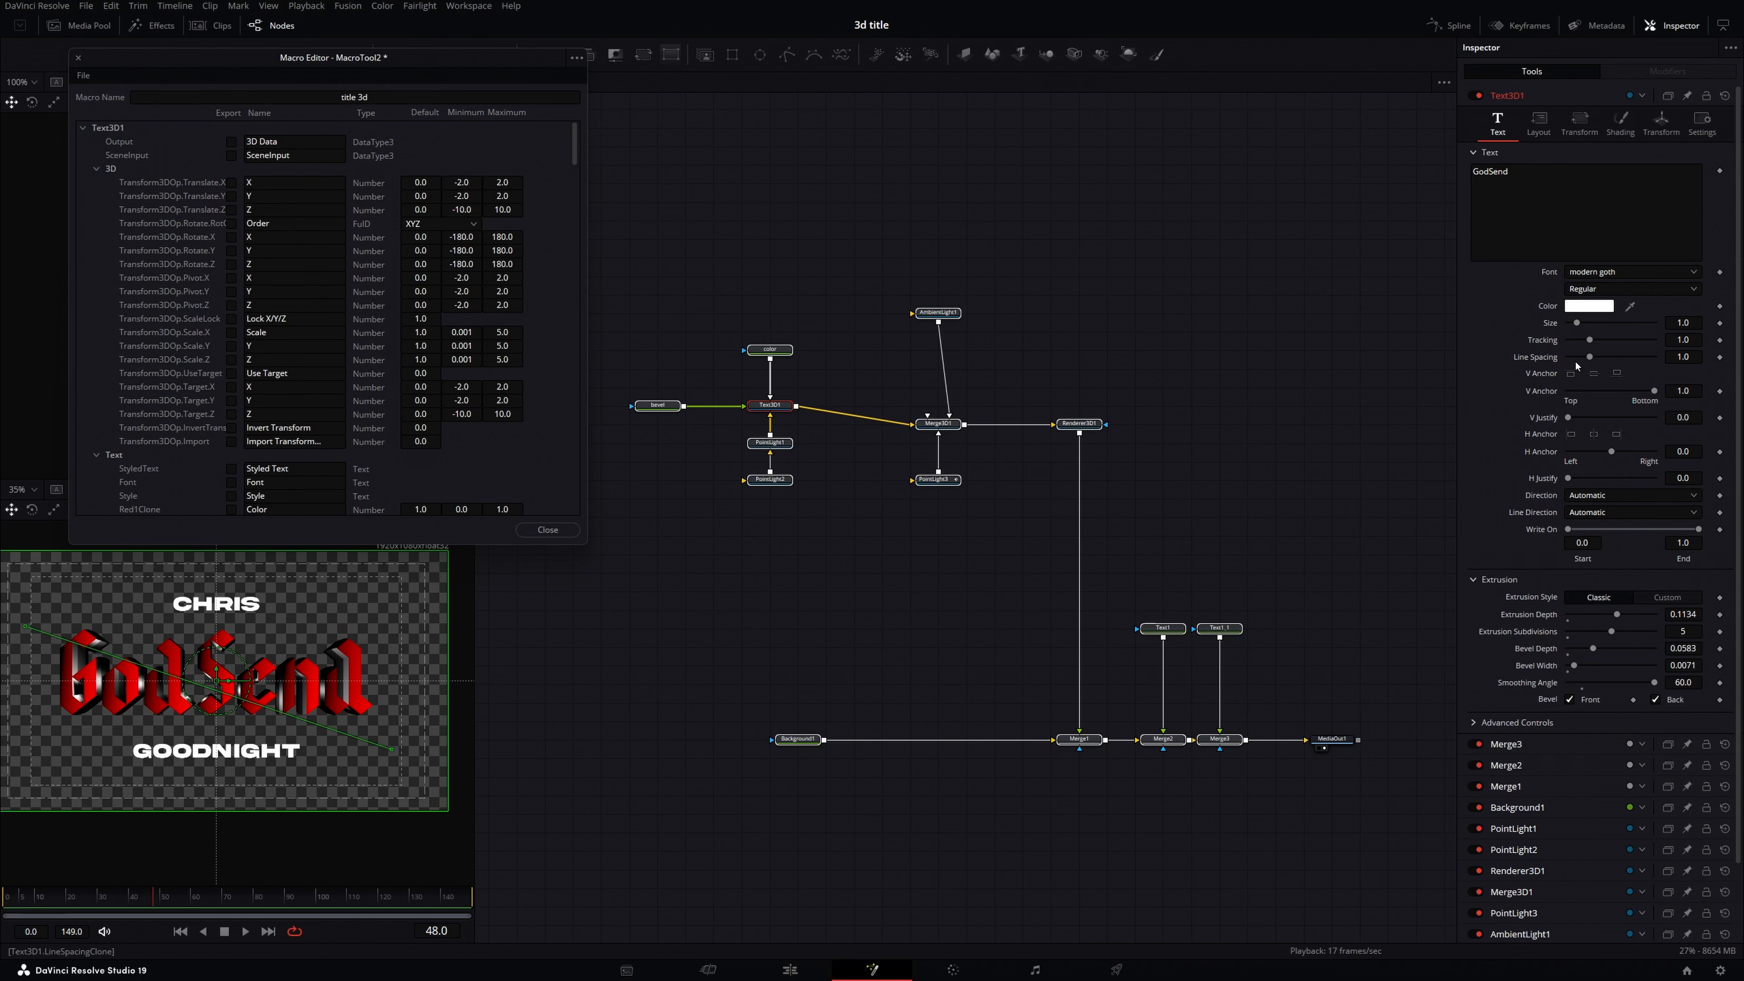
click(96, 169)
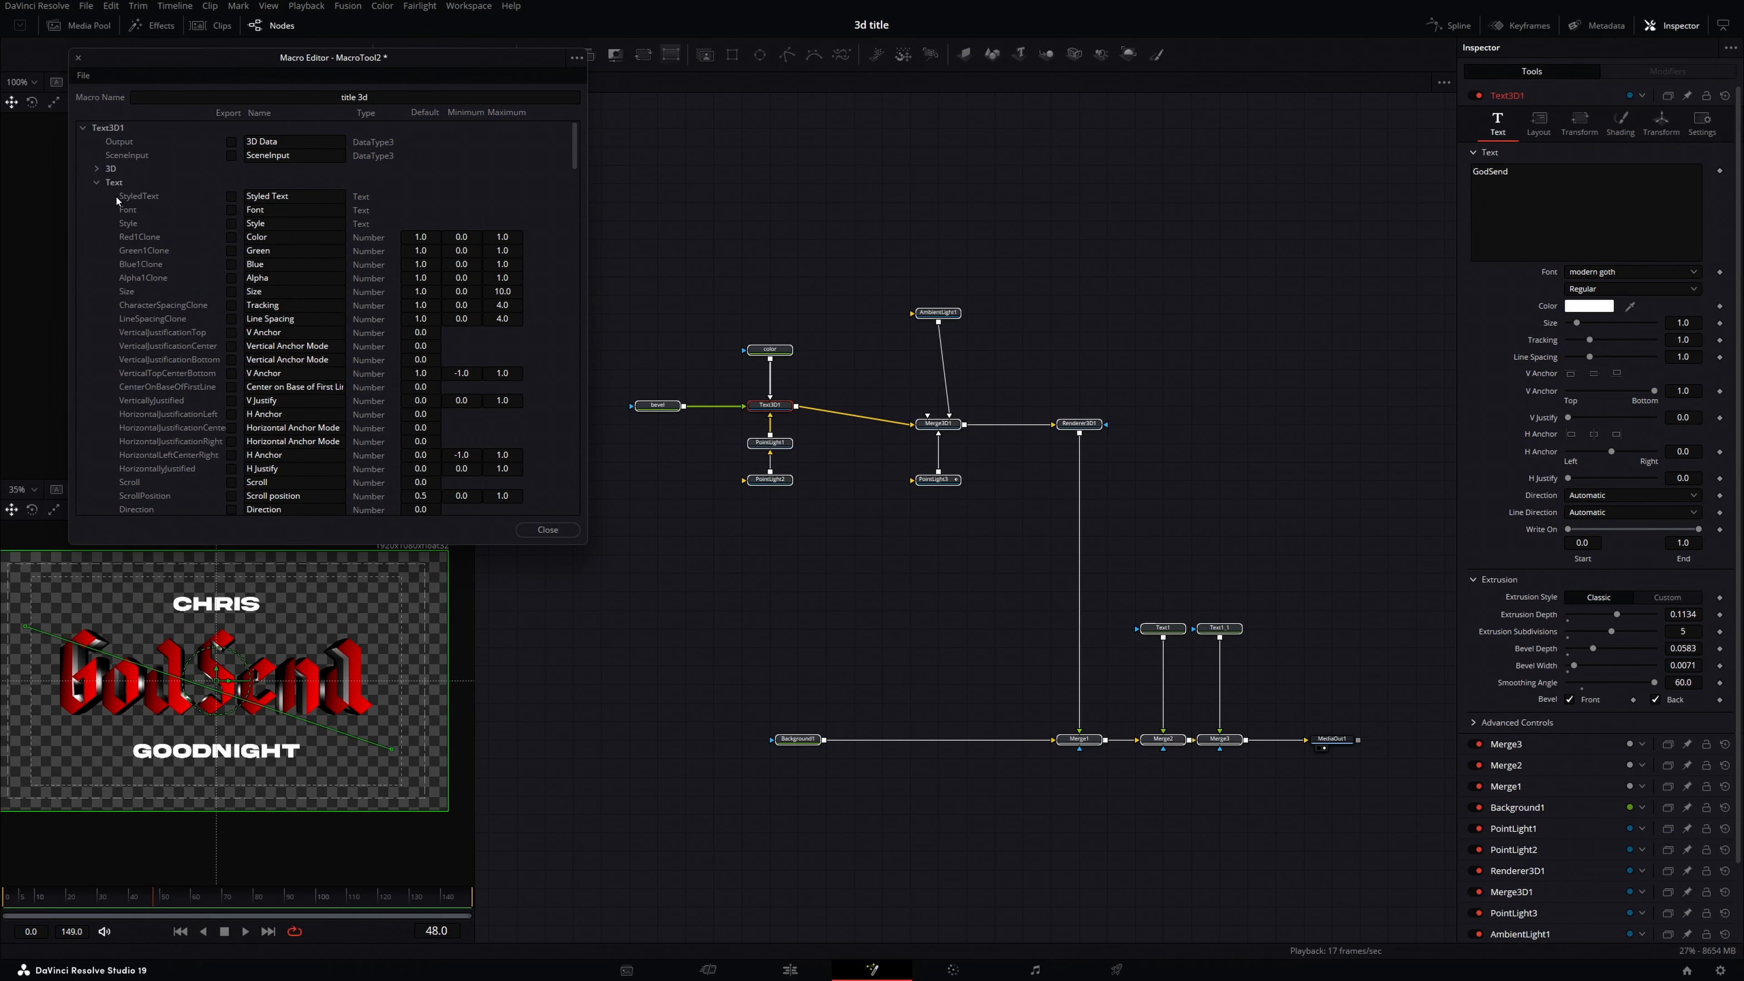
click(231, 197)
click(231, 210)
click(231, 223)
click(231, 292)
click(231, 305)
click(231, 319)
click(97, 183)
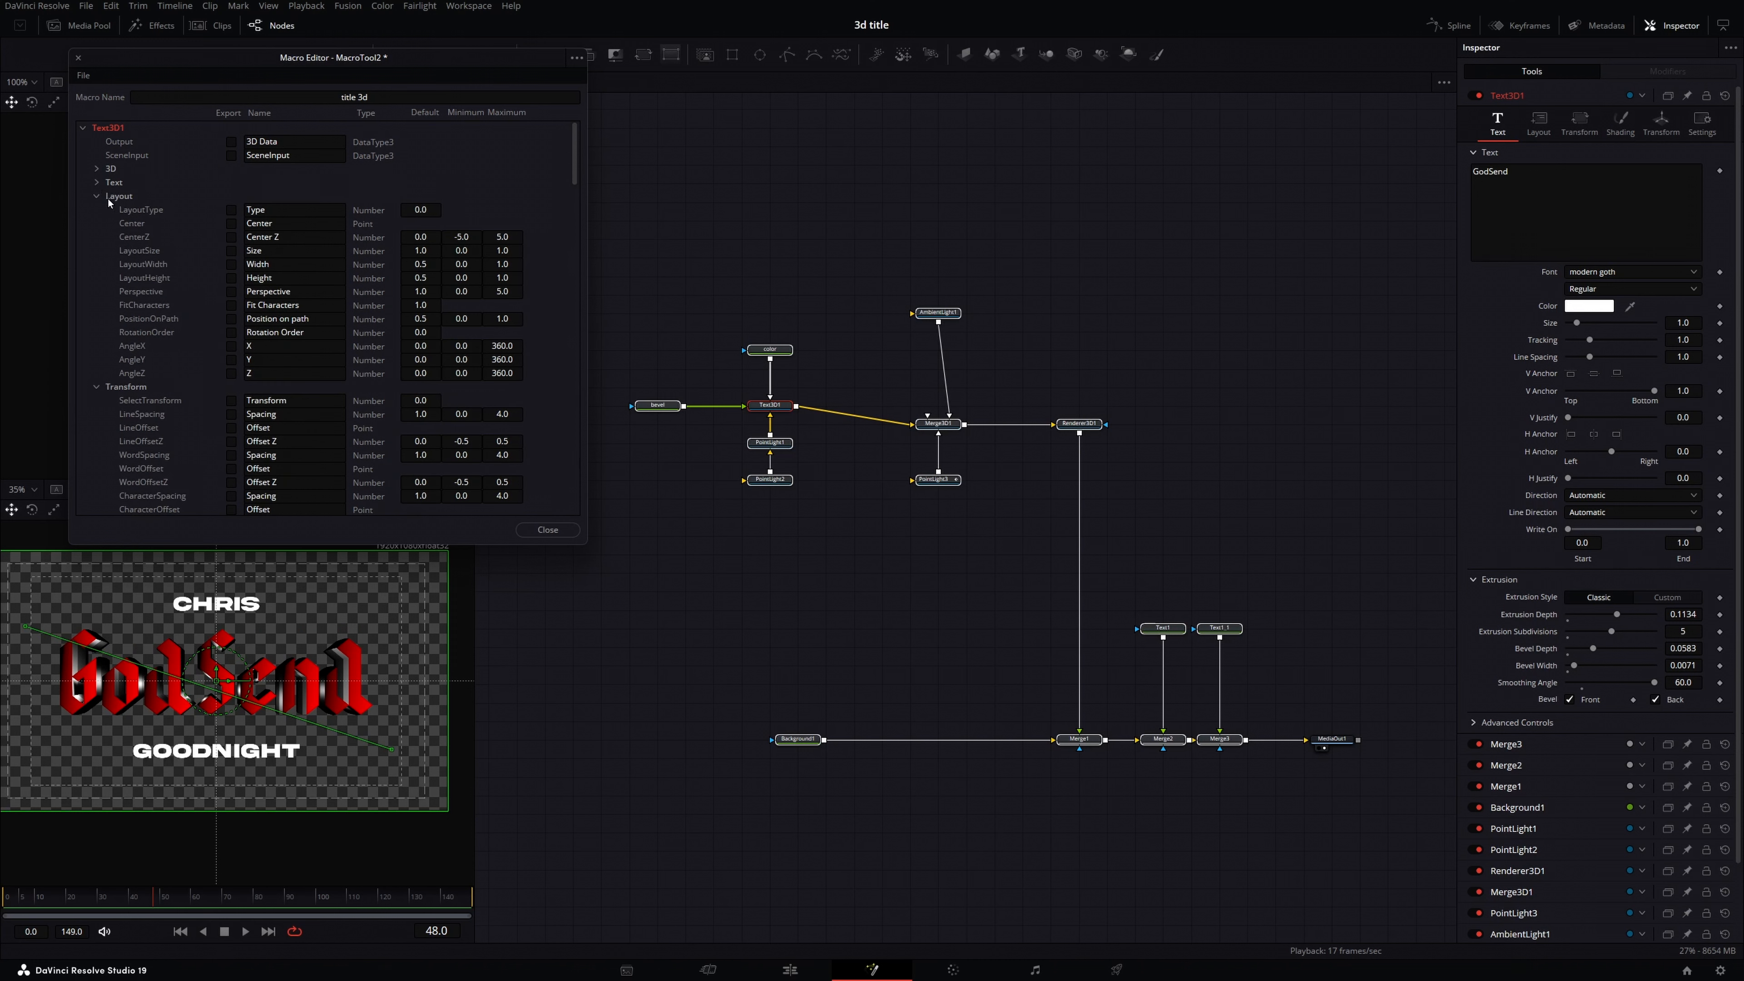
Step: Mark Text3D1's layout Center for export and collapse its parameter list
click(1538, 122)
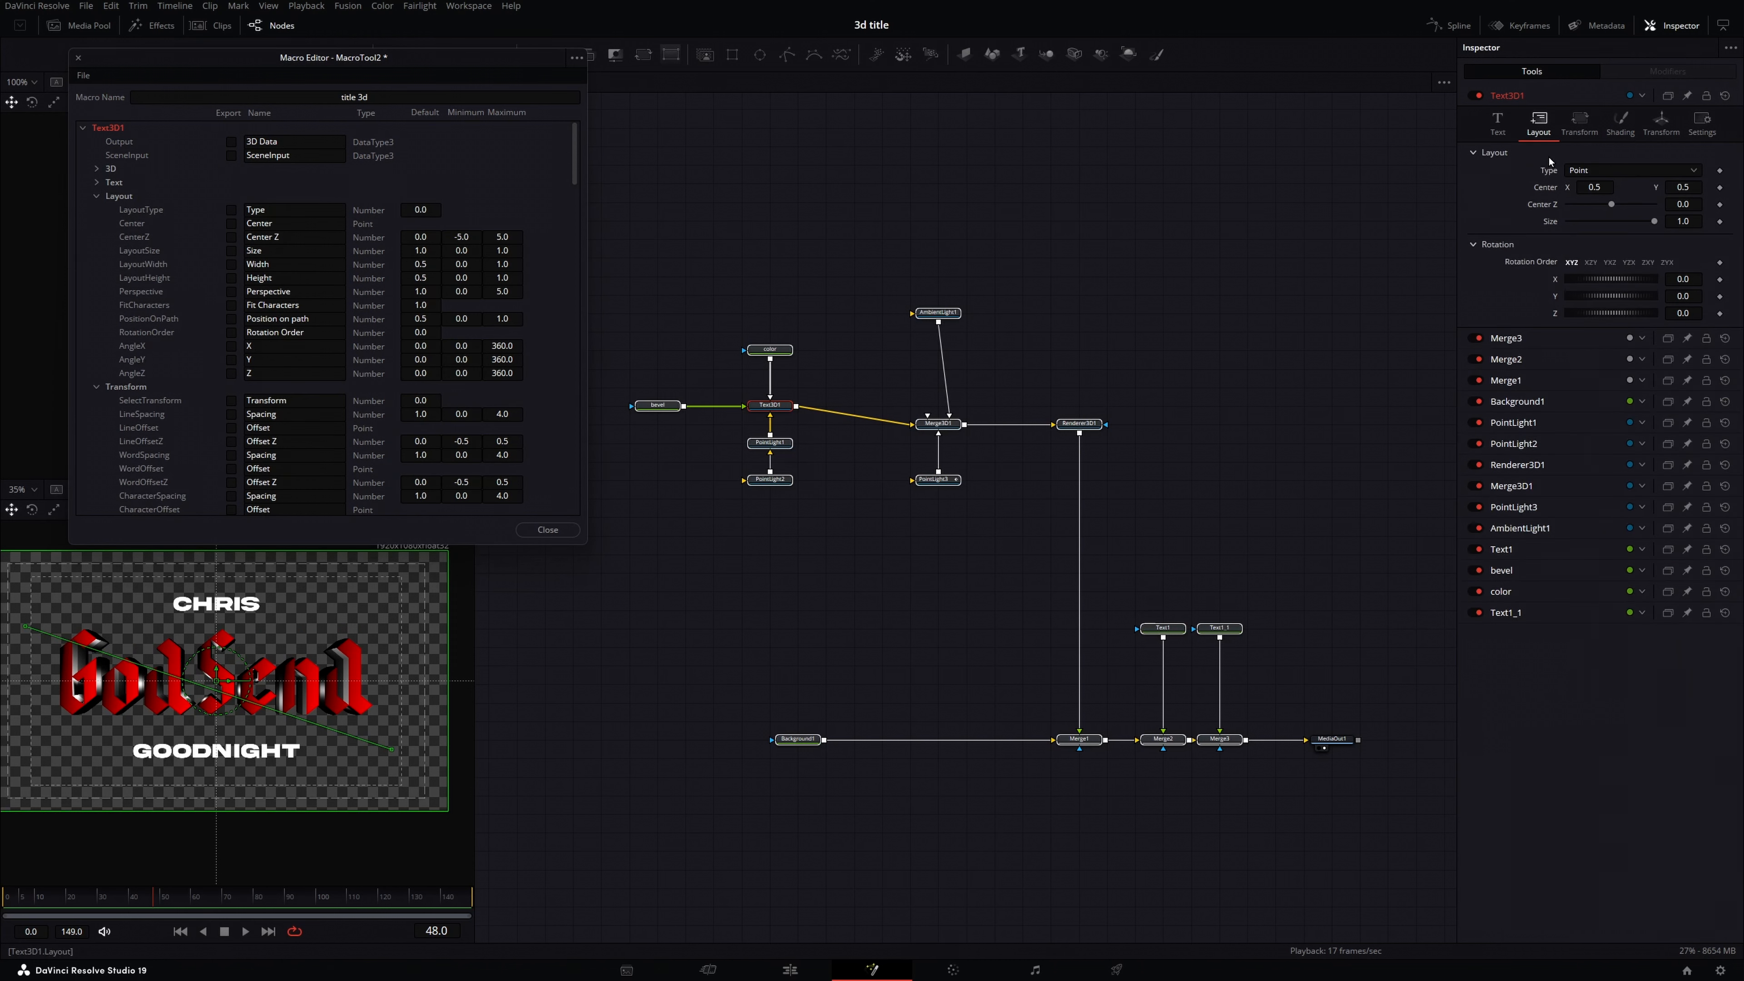
click(231, 224)
click(82, 128)
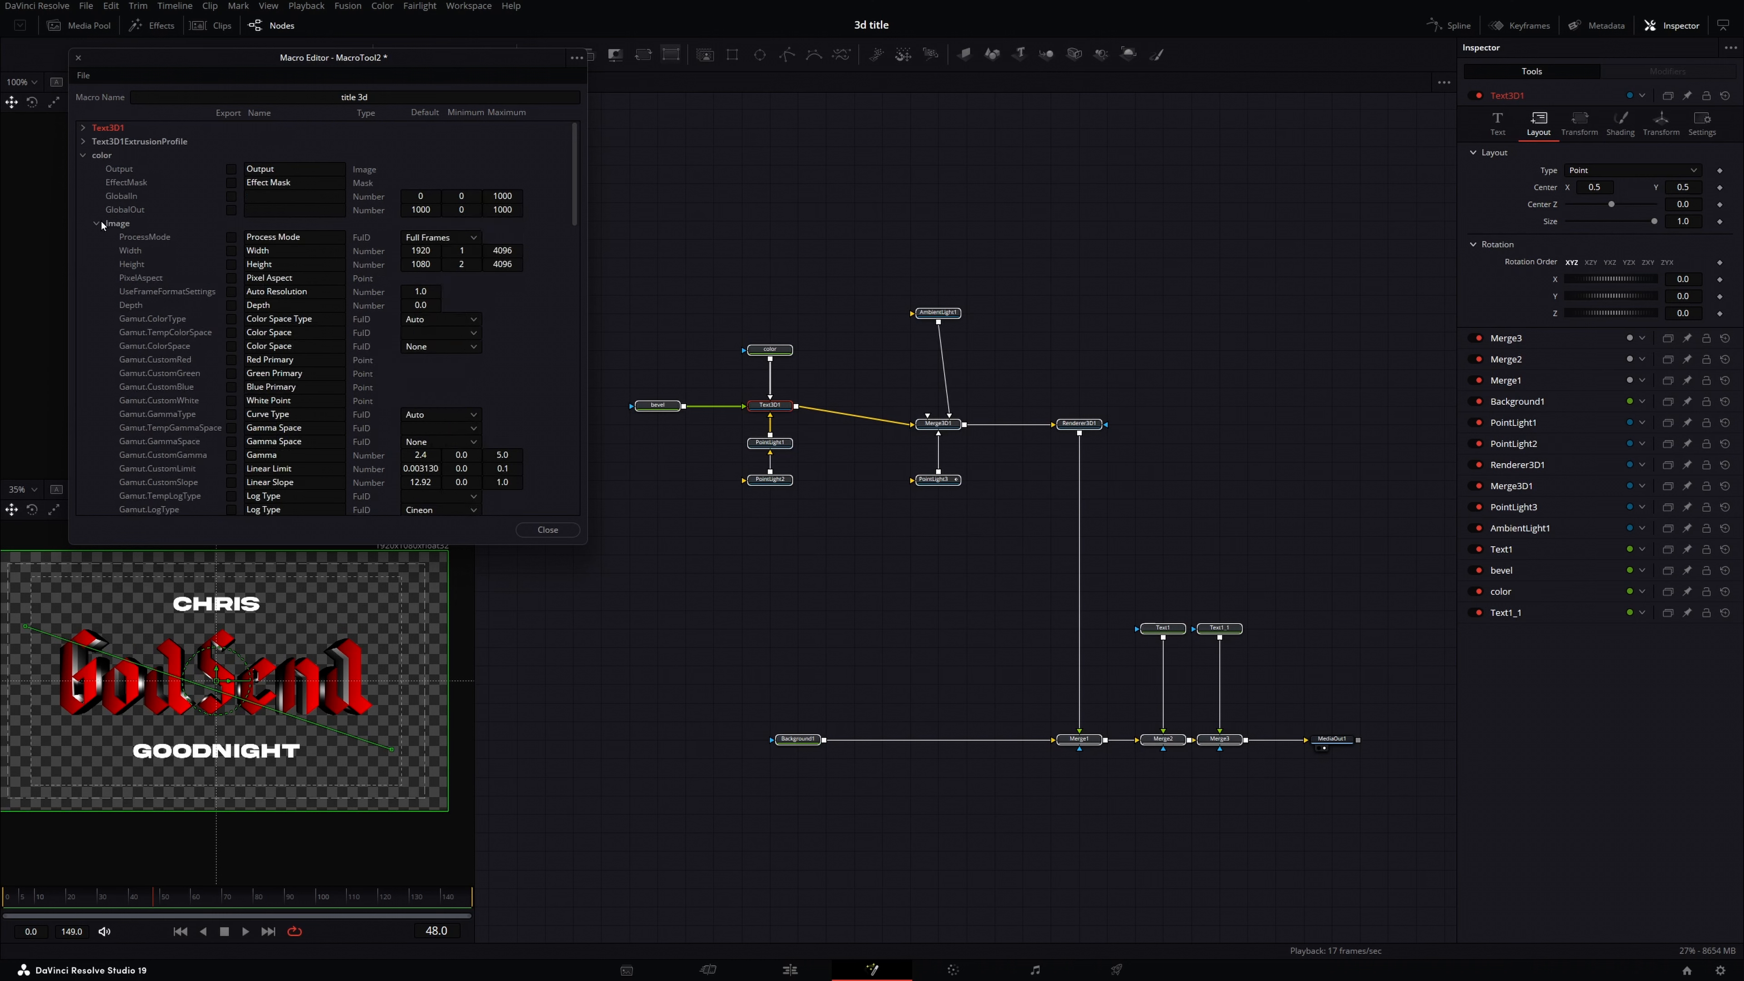
Step: Mark the color node's Type for export, checking its available fill types
click(97, 224)
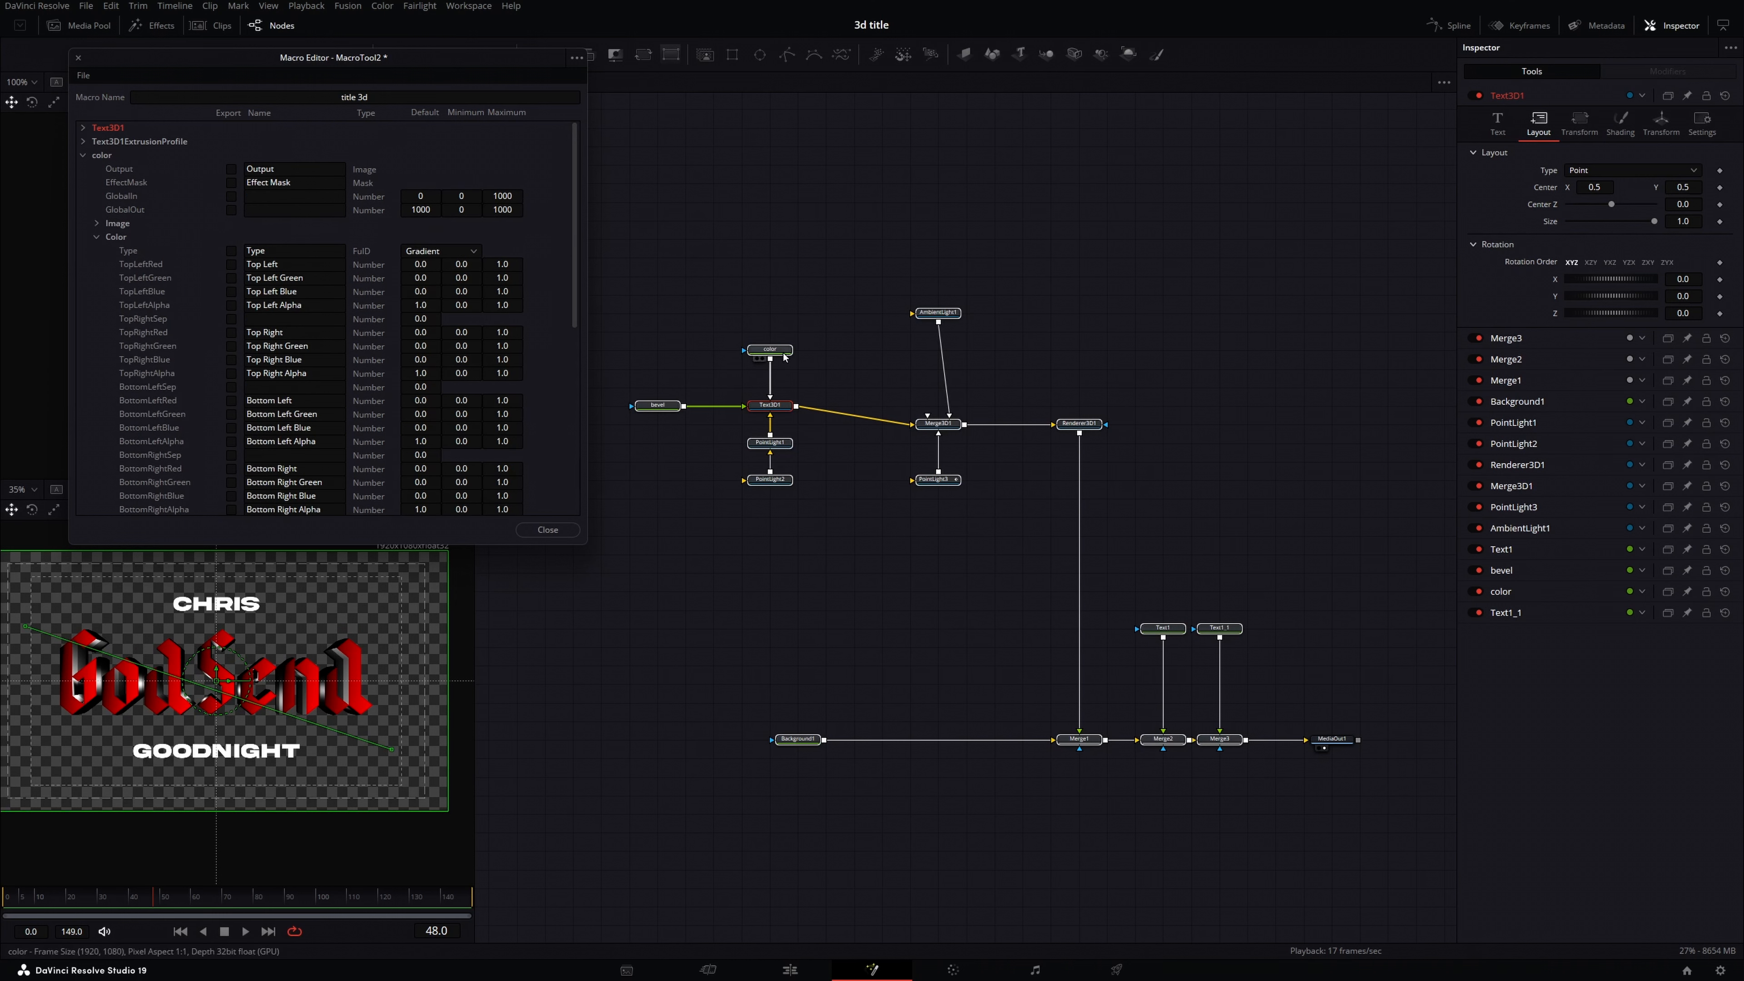
click(770, 349)
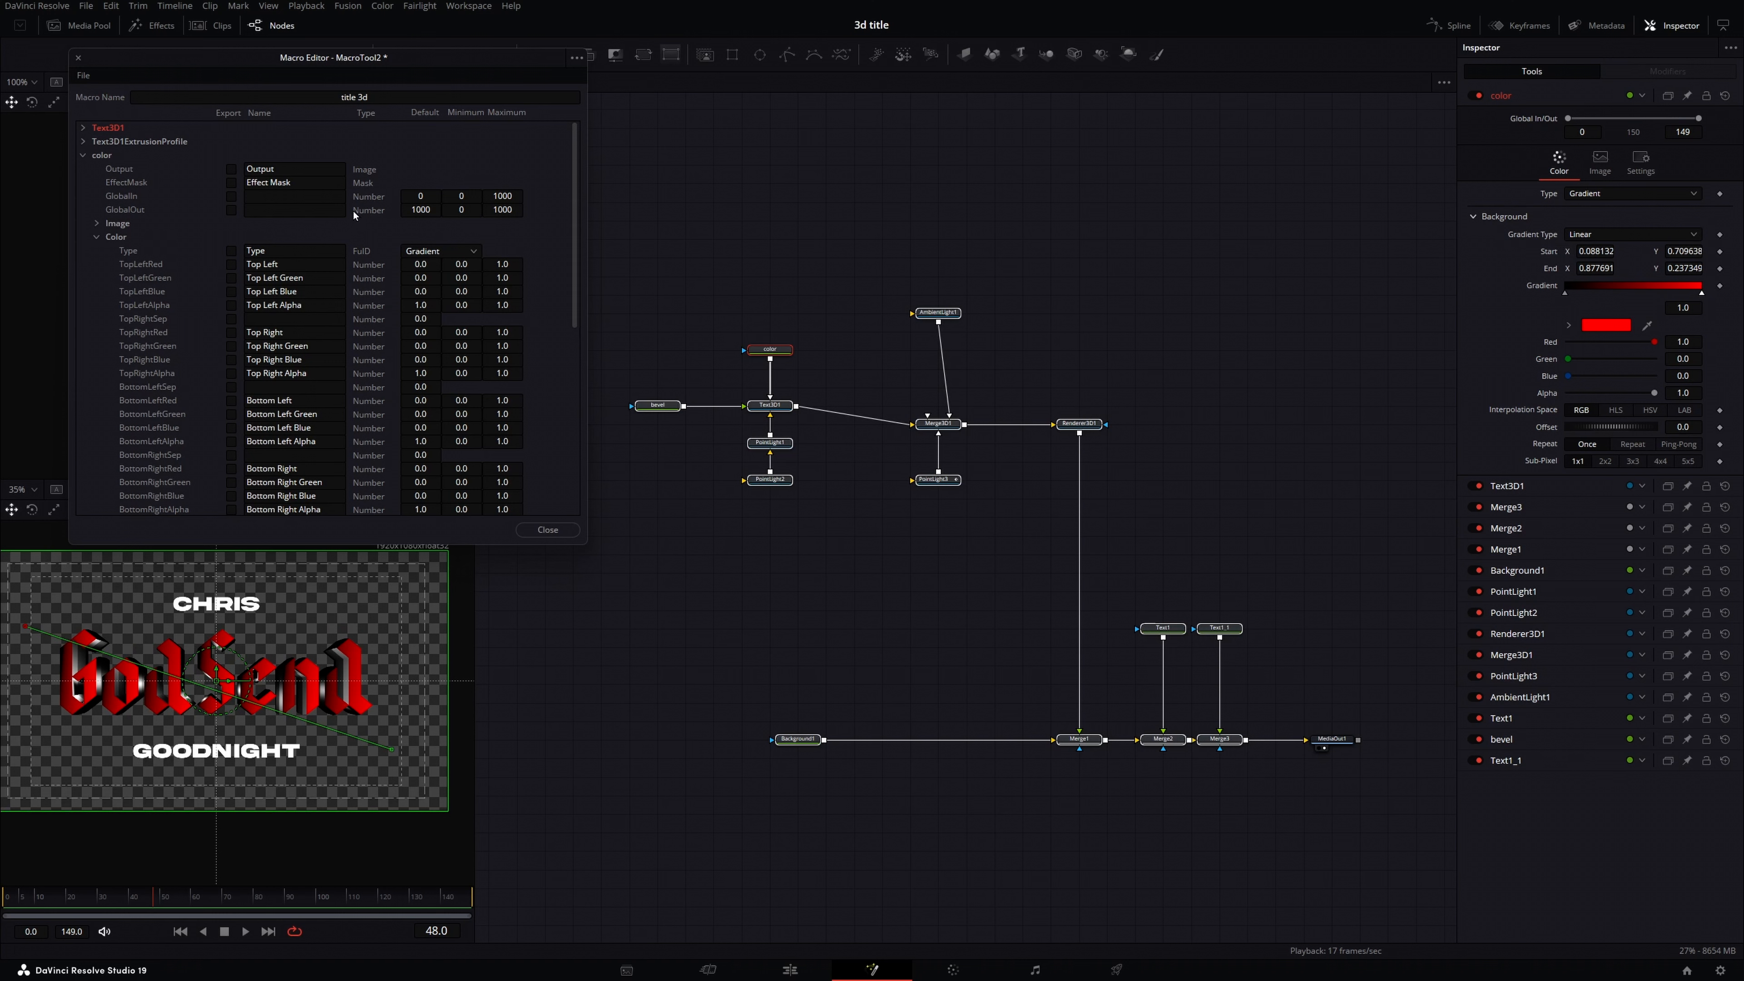
scroll(206, 309, down, 10)
scroll(261, 355, up, 10)
click(230, 250)
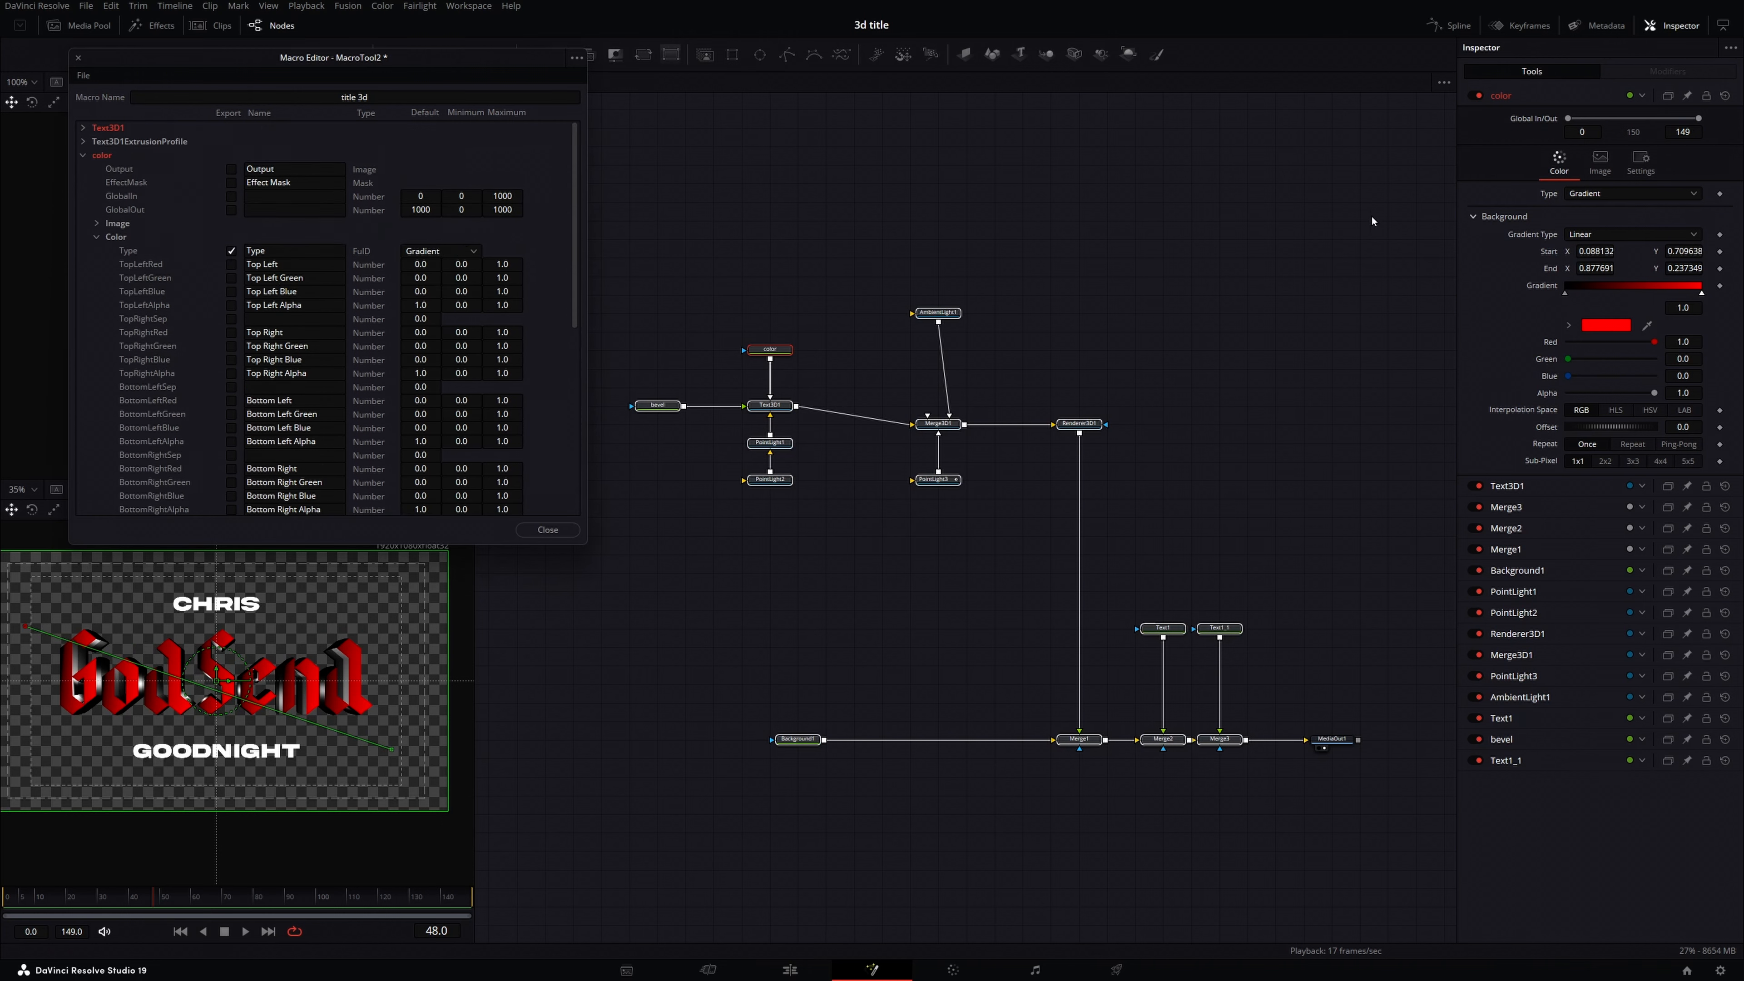
click(1618, 200)
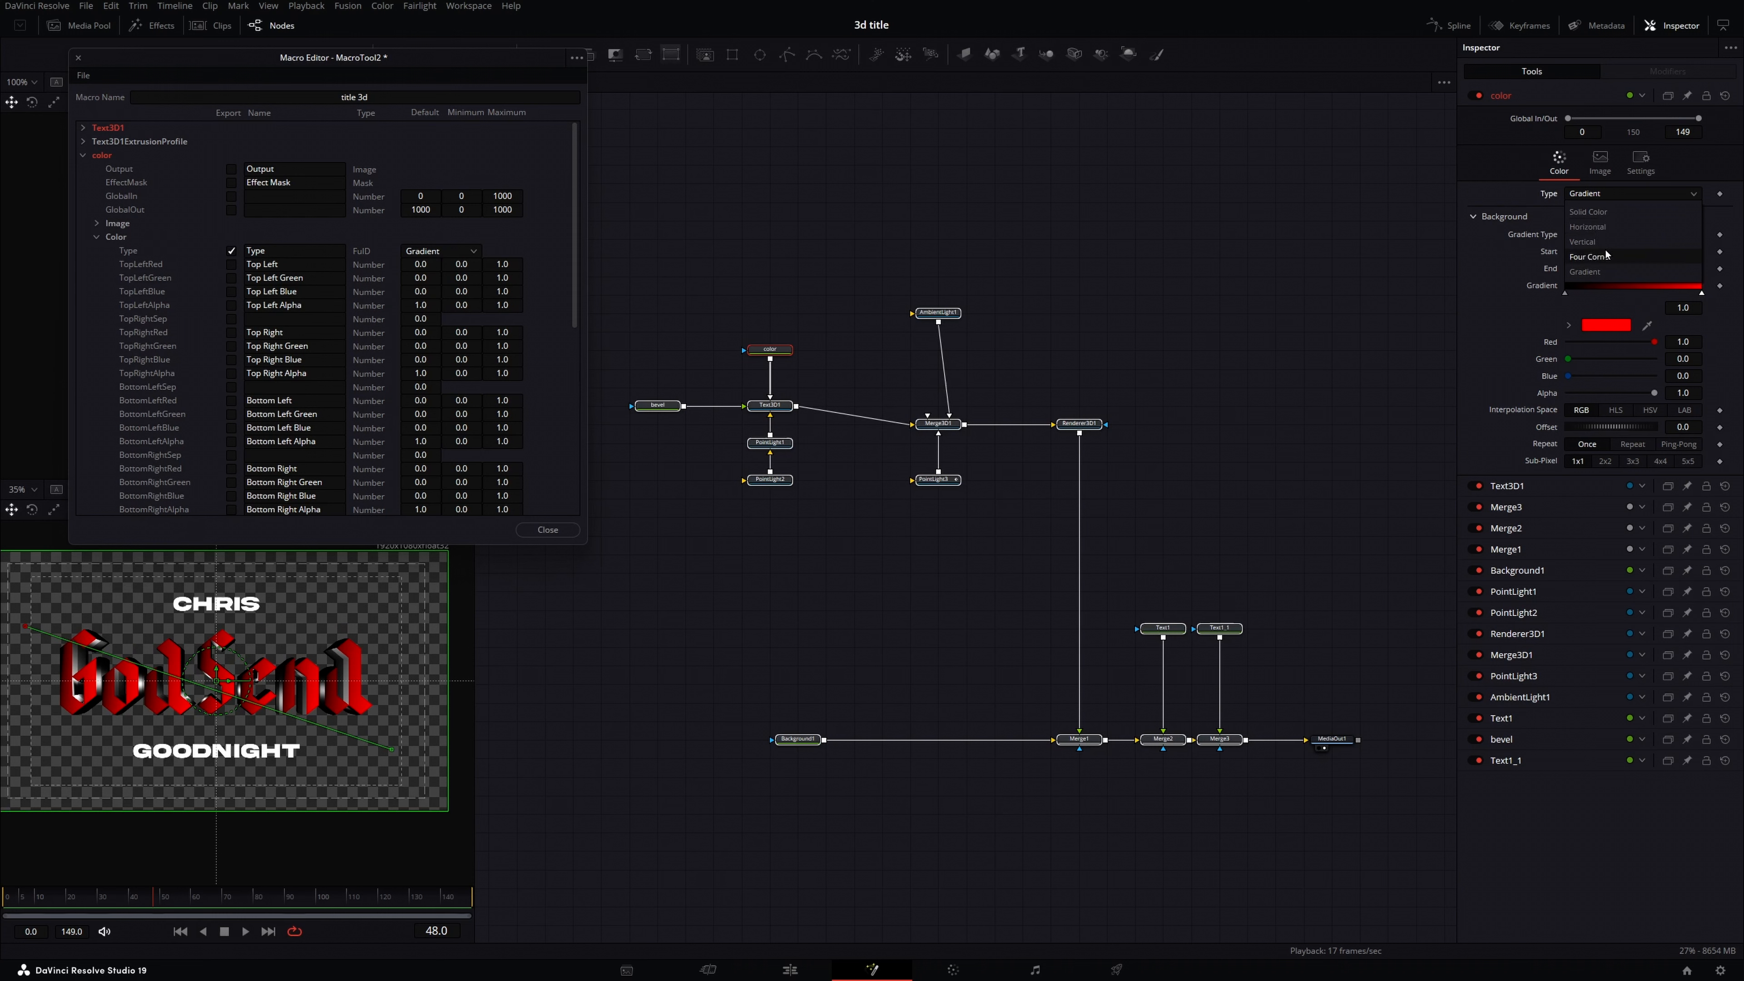
click(1621, 199)
Step: Mark the color node's Top Left, Top Right, Bottom Left and Bottom Right color channels, including alpha, for export
click(231, 265)
click(231, 278)
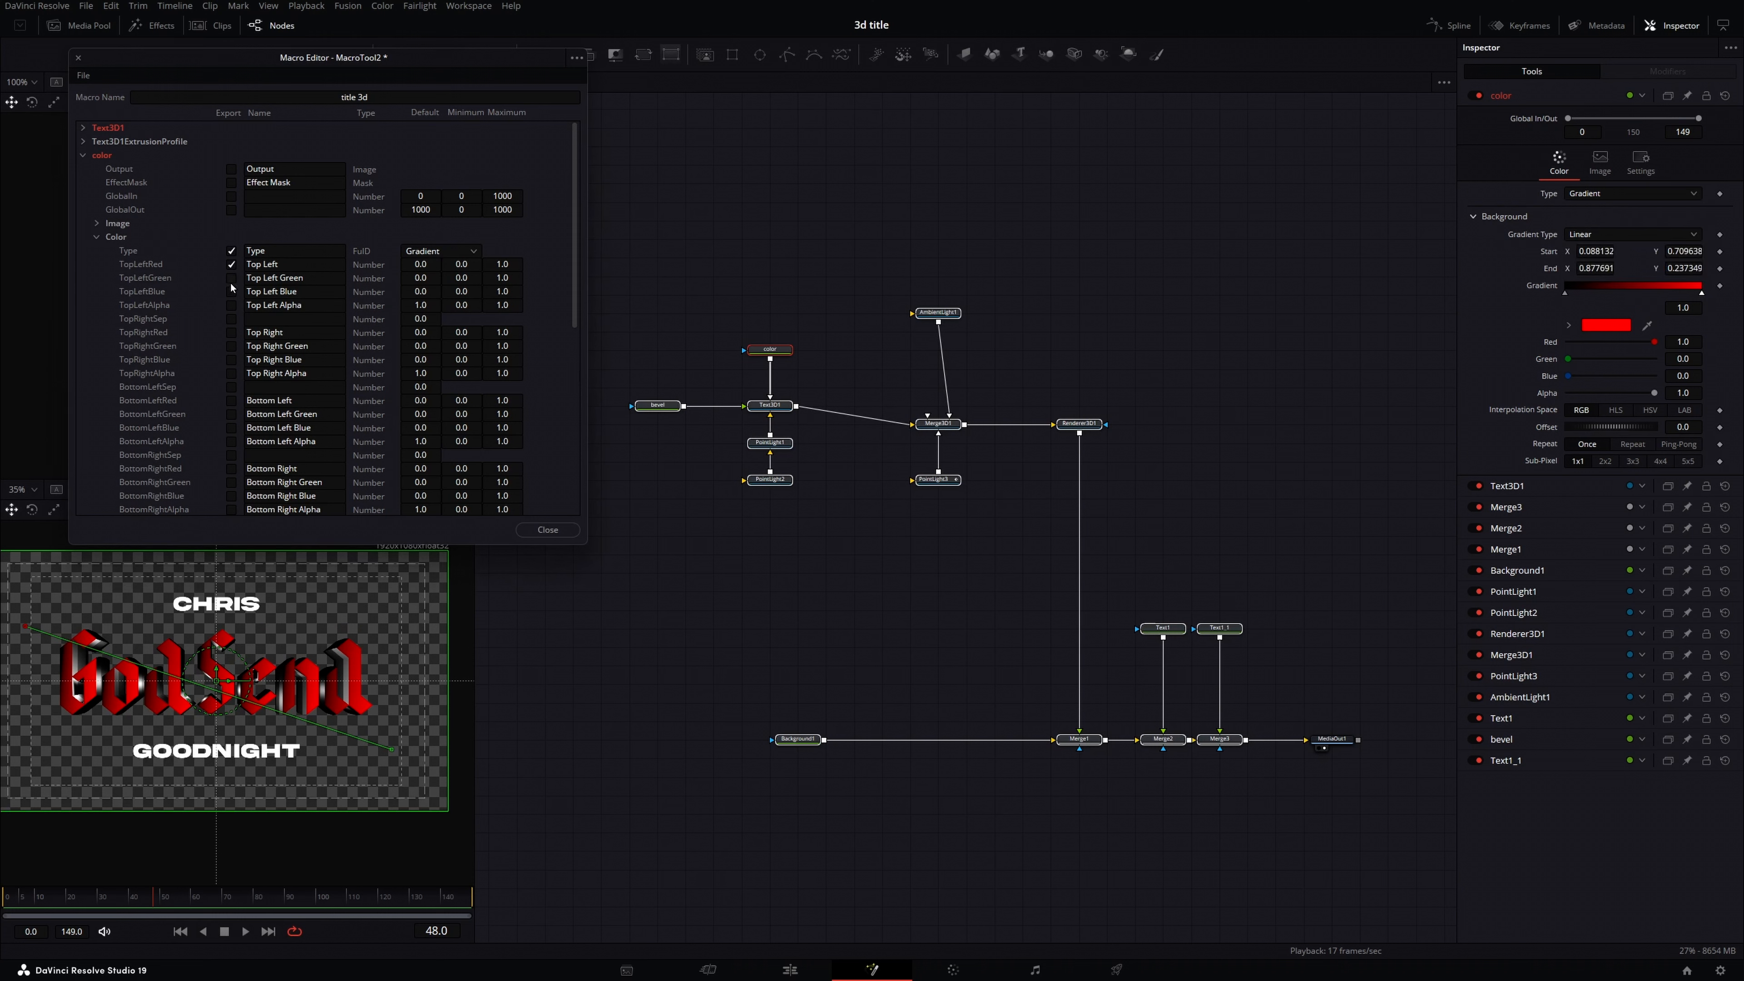
click(231, 292)
click(231, 305)
click(231, 332)
click(231, 359)
click(231, 372)
scroll(239, 382, down, 2)
click(232, 402)
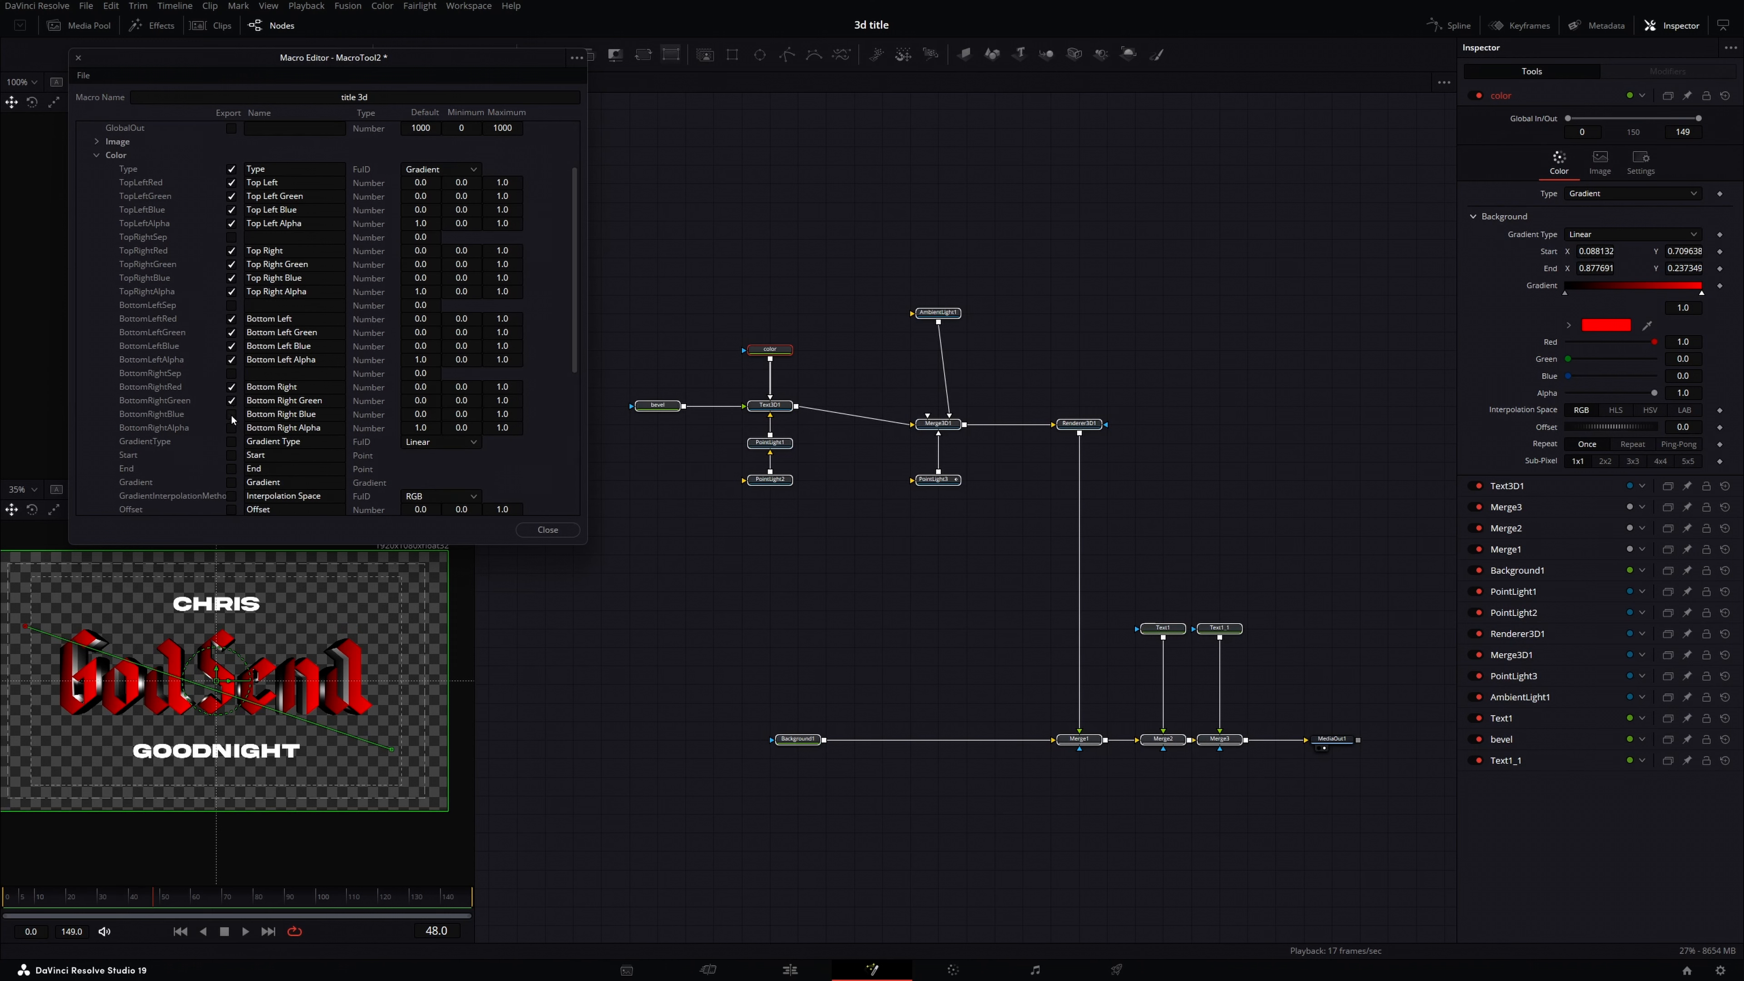
click(231, 415)
Step: Mark the color node's Gradient Type, Start and End for export and collapse its parameter list
click(1624, 195)
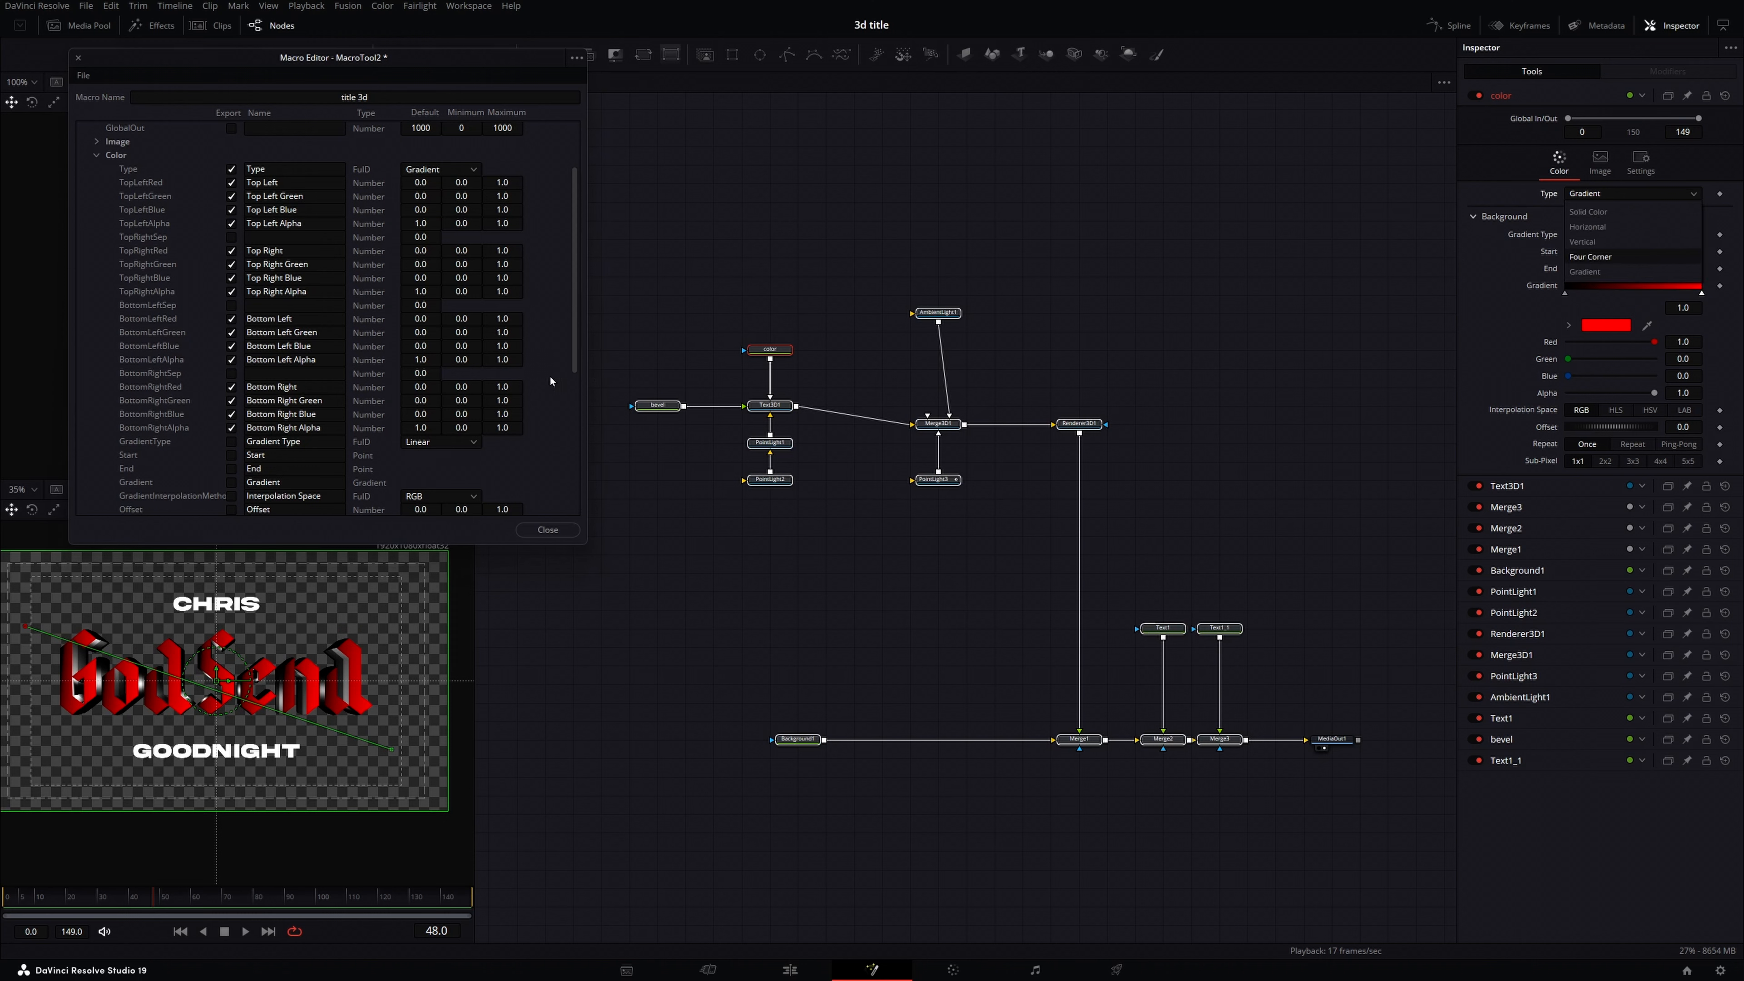
scroll(267, 209, down, 4)
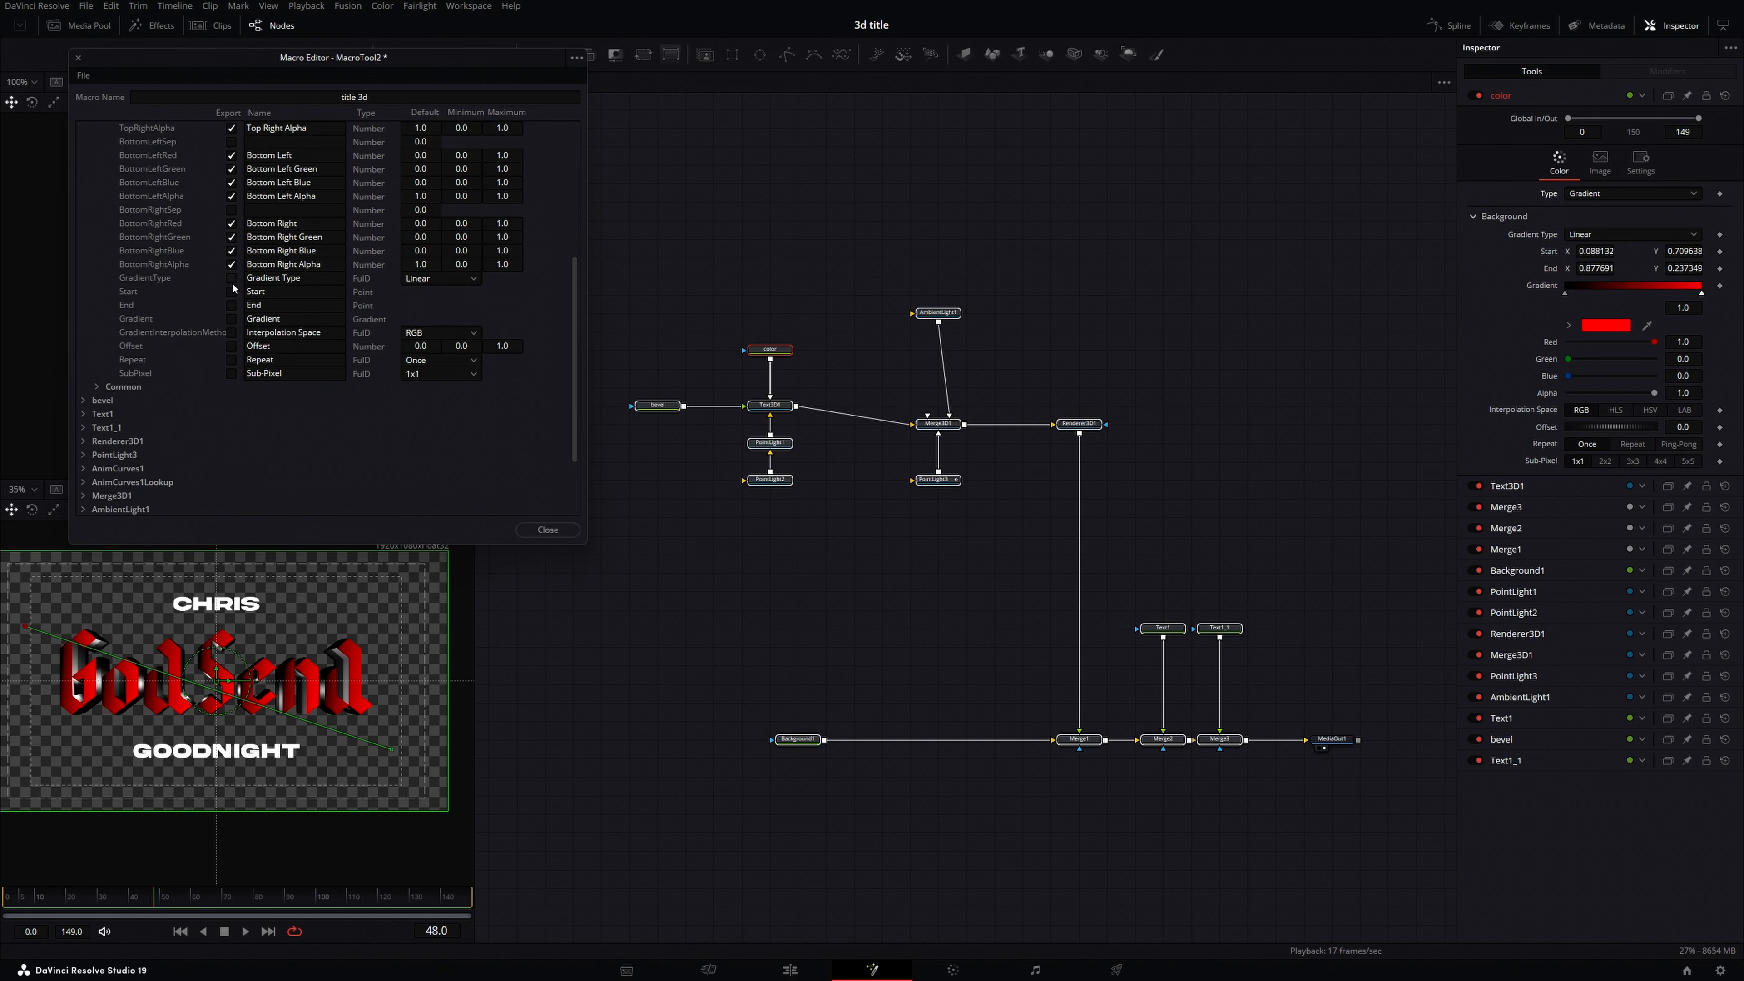
click(231, 278)
click(231, 292)
click(230, 305)
scroll(184, 279, up, 6)
click(83, 155)
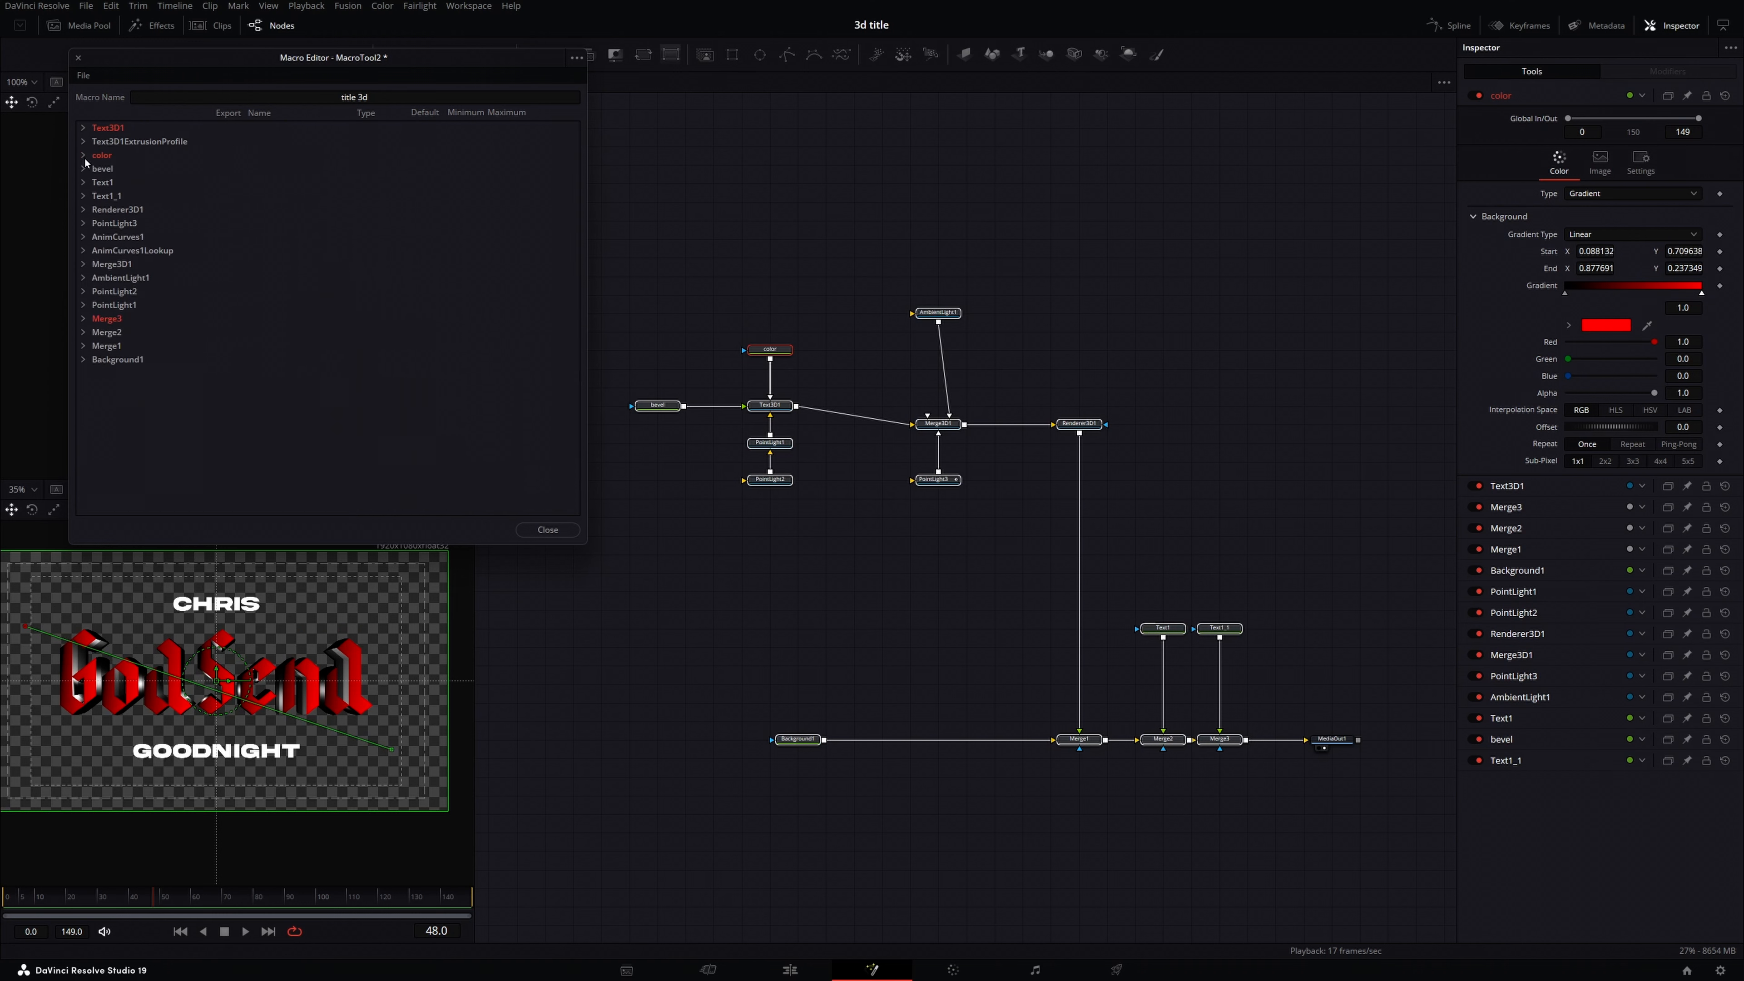
Step: Mark the bevel node's Type and its top and bottom corner color channels for export, and collapse its parameter list
click(84, 168)
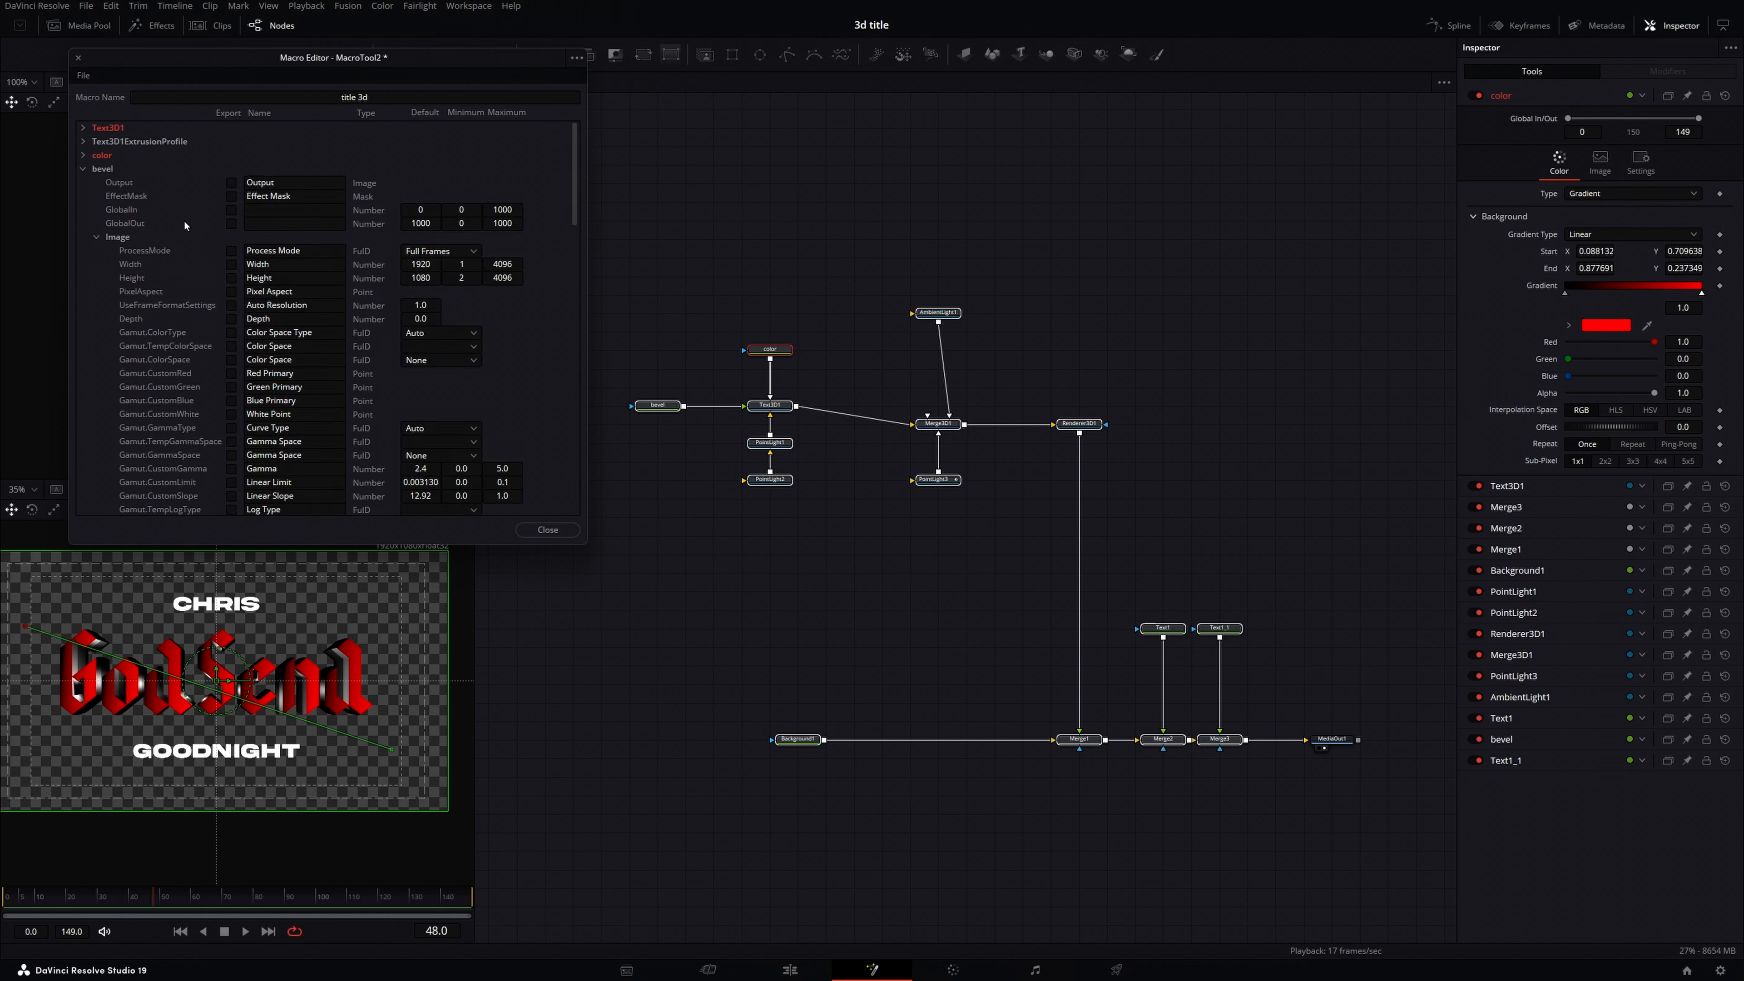
click(97, 237)
click(231, 264)
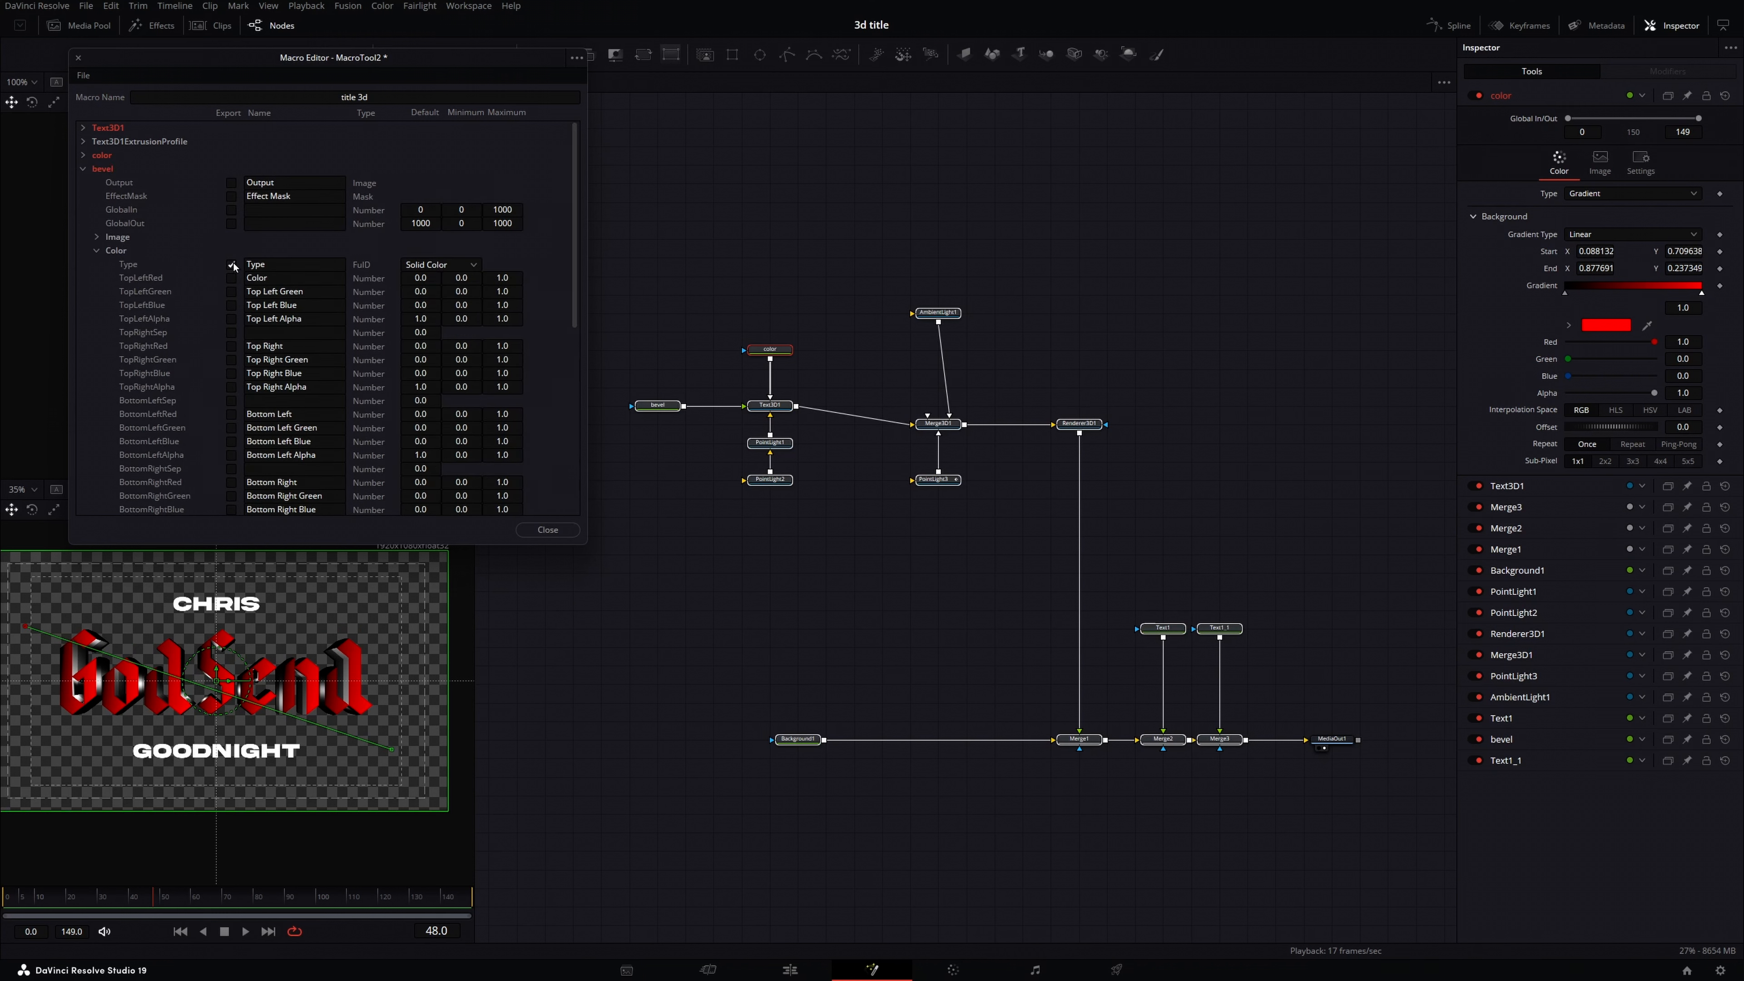
click(231, 278)
click(231, 291)
click(231, 305)
click(231, 305)
click(231, 318)
click(231, 346)
click(231, 359)
click(231, 373)
click(231, 387)
click(231, 413)
click(231, 427)
click(231, 441)
click(231, 455)
click(231, 482)
click(231, 496)
click(231, 509)
click(83, 169)
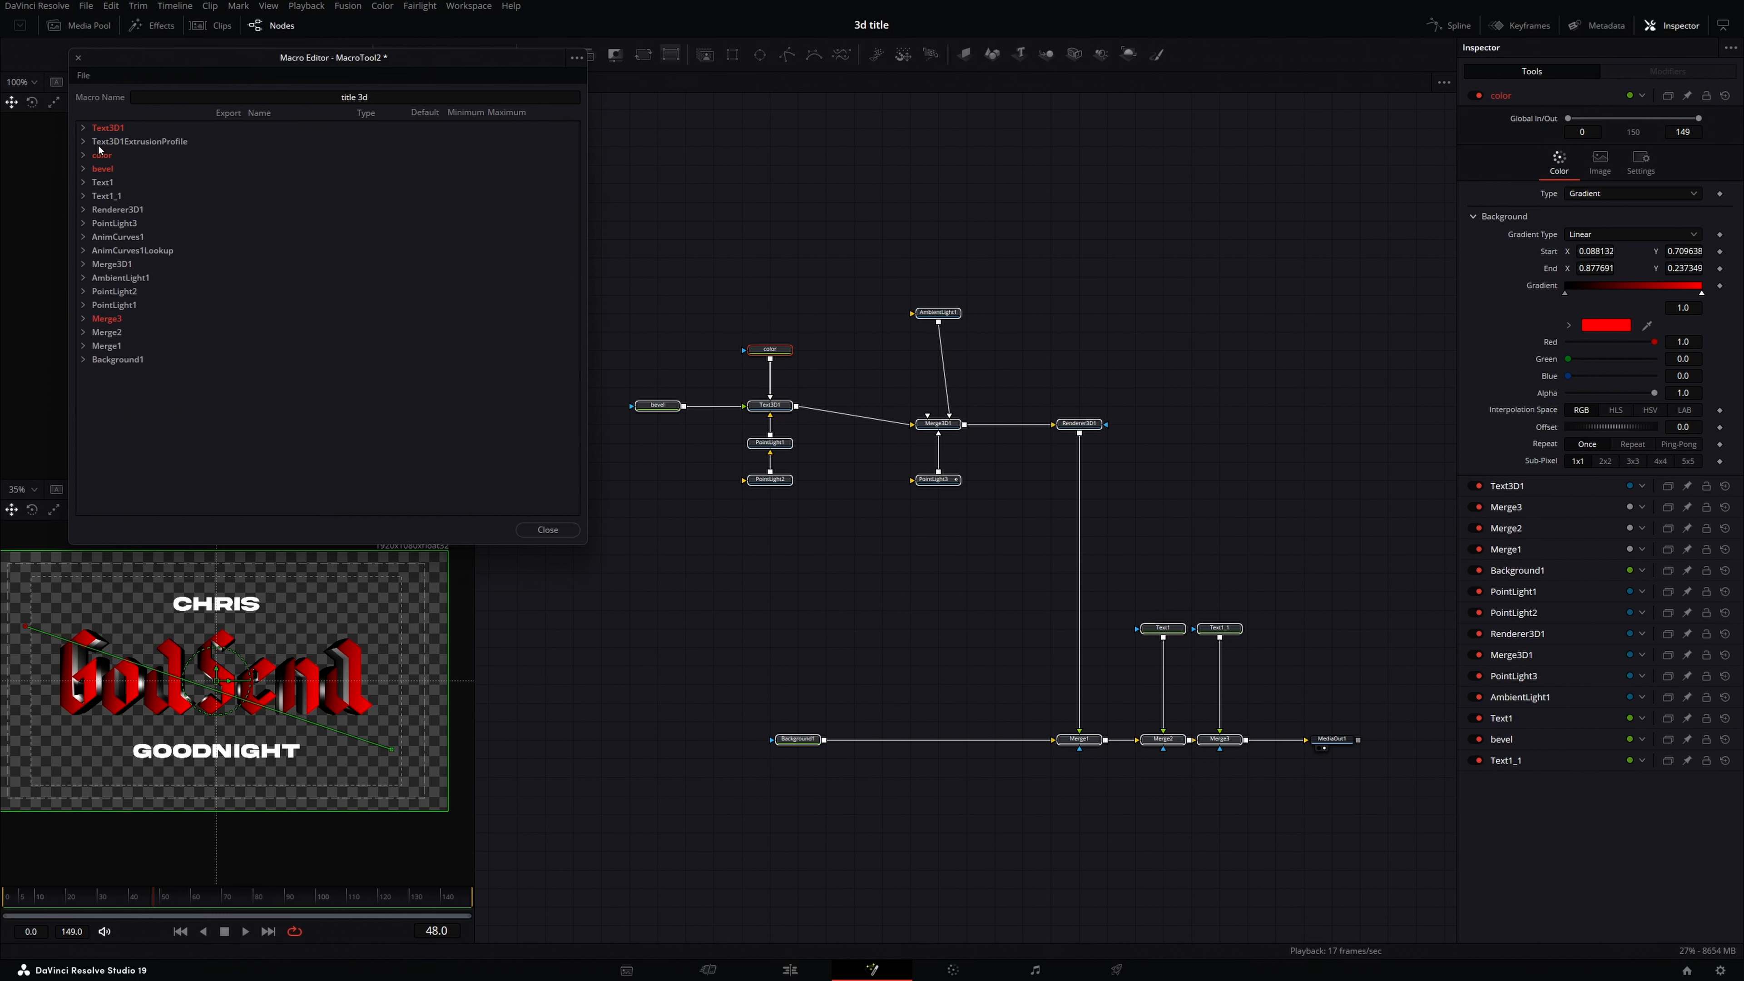
Step: Mark Text1's Styled Text, Font, Style, Color channels with alpha, Size and Tracking for export, and collapse its parameter list
click(83, 182)
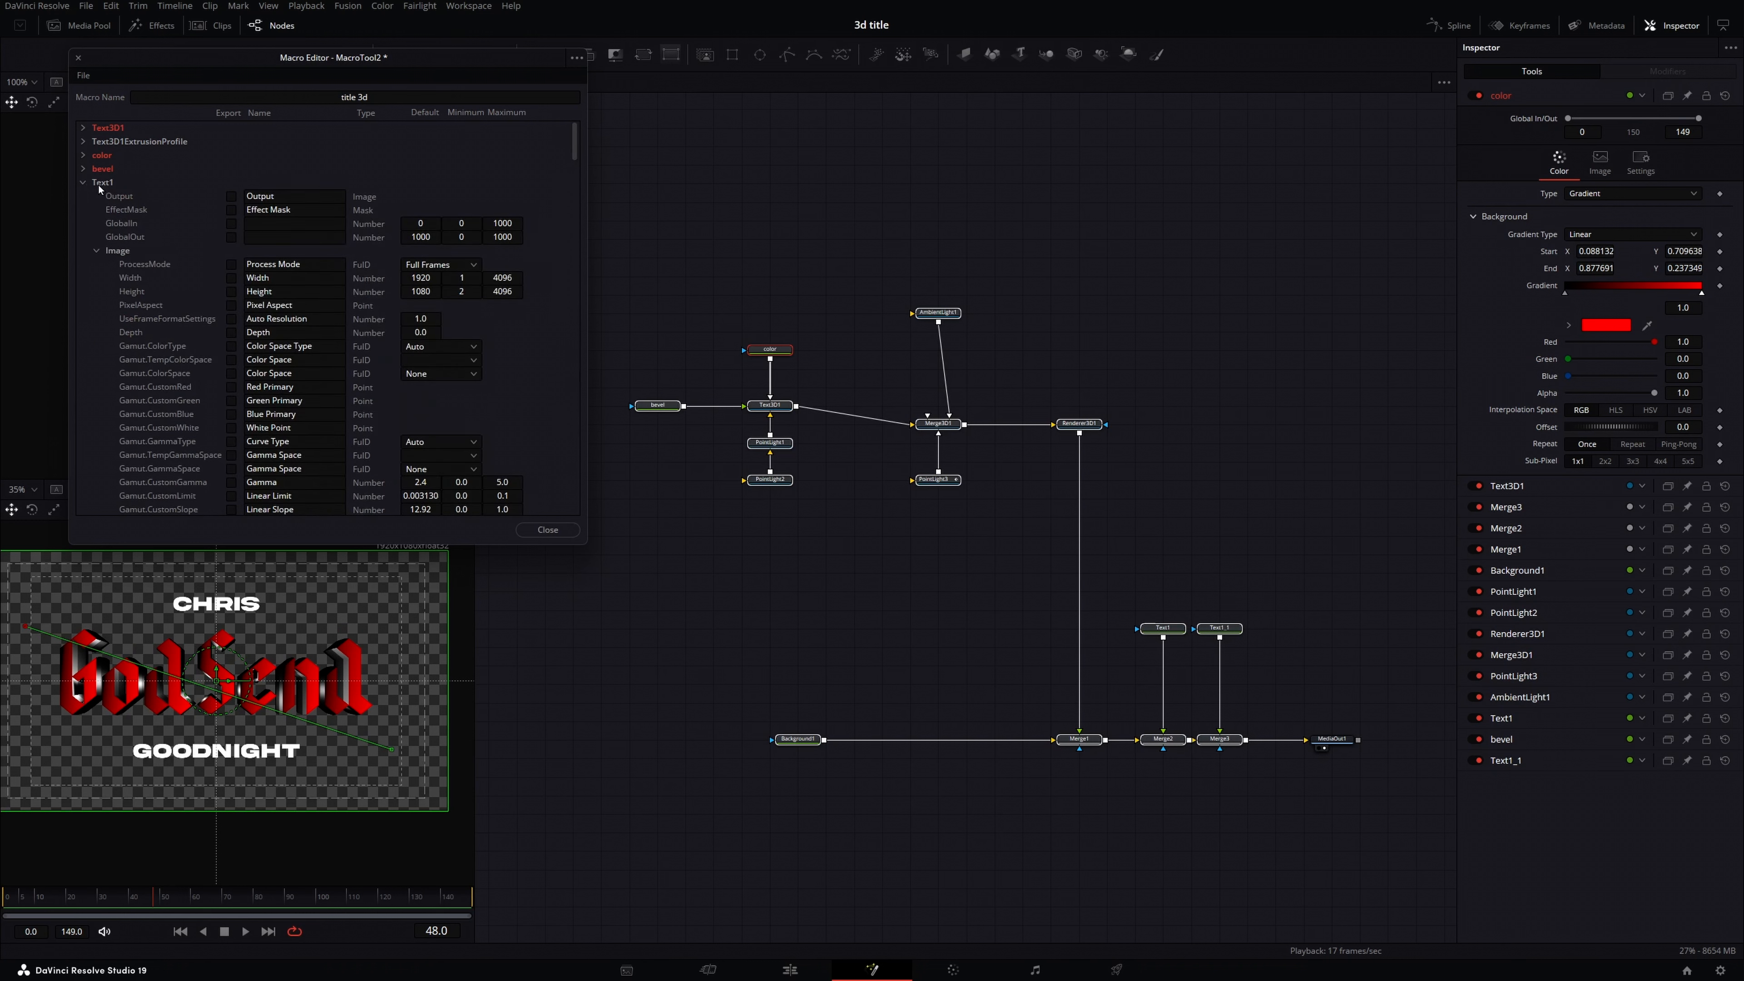
click(97, 251)
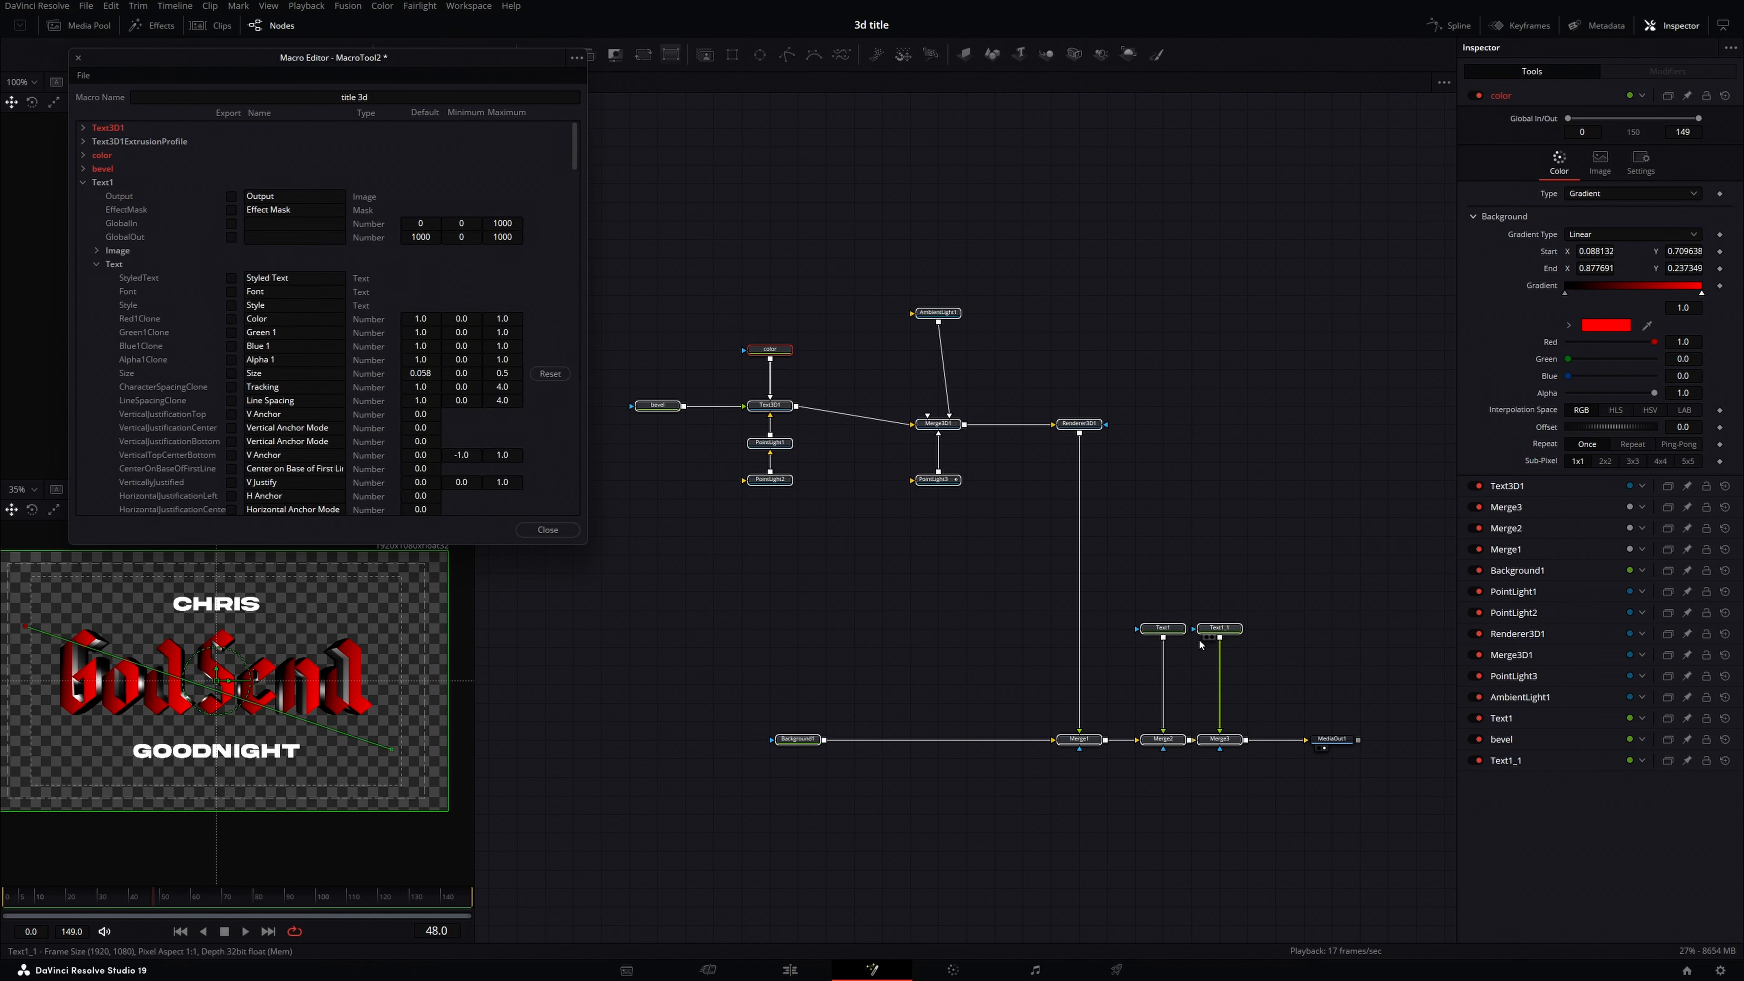
click(1162, 627)
click(1497, 164)
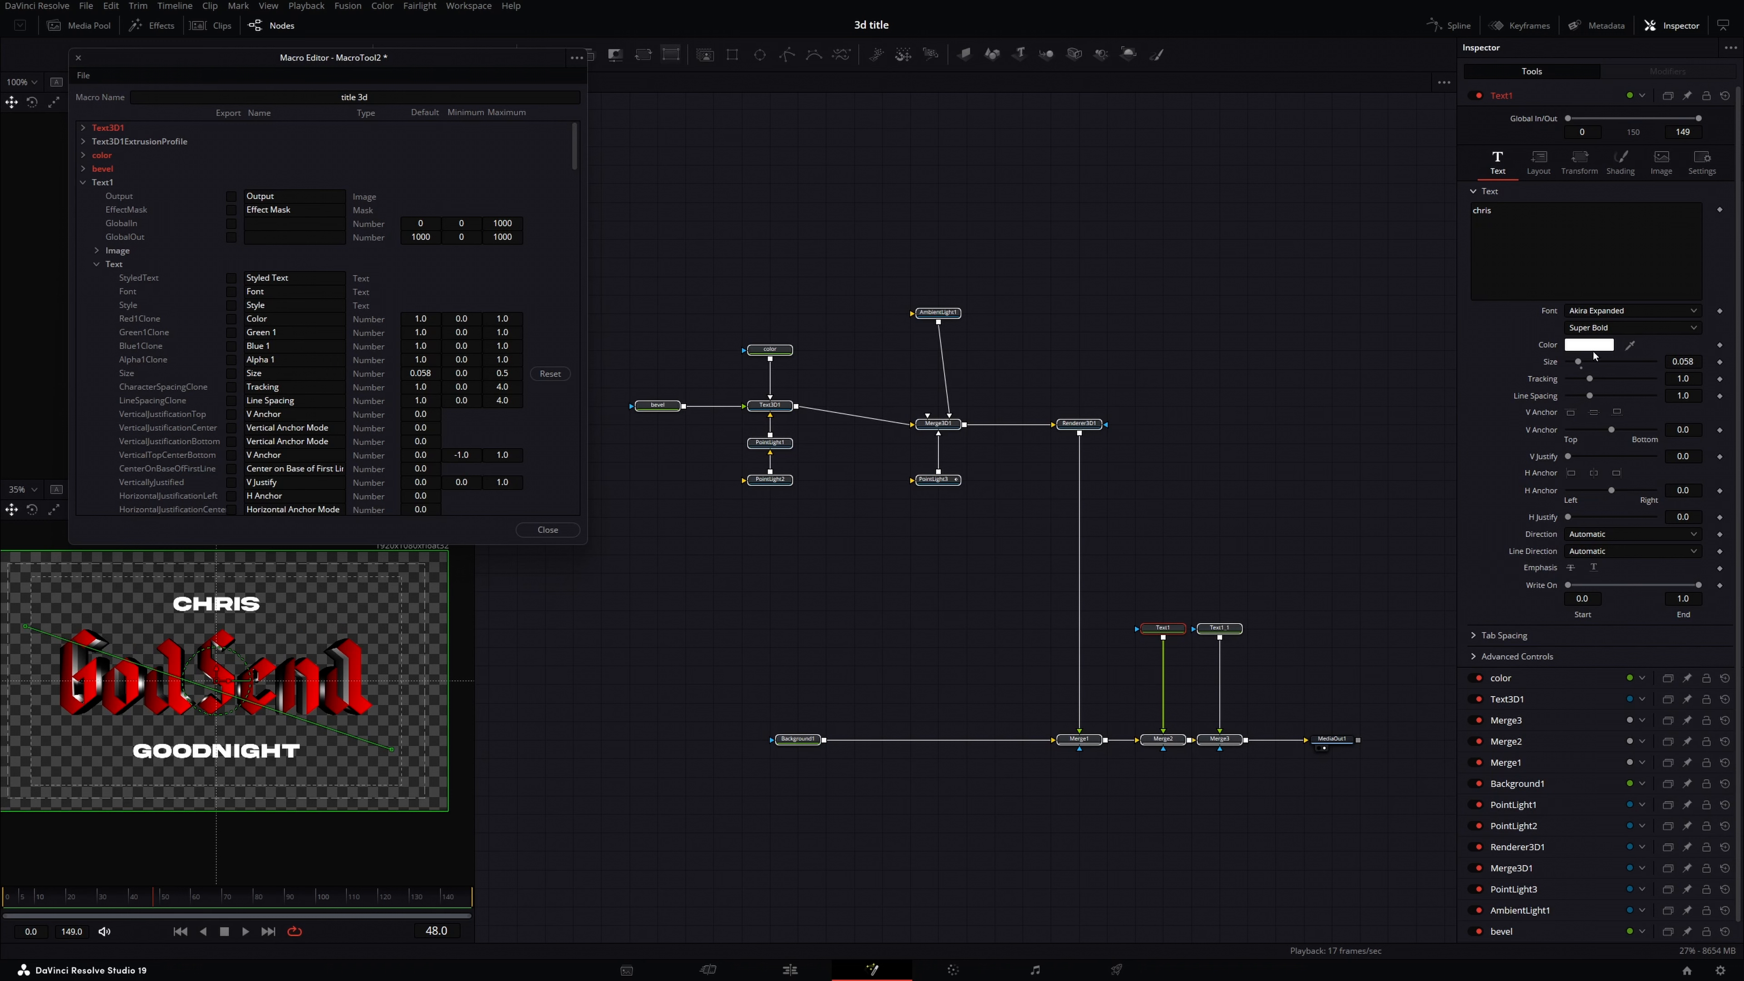
click(231, 277)
click(231, 292)
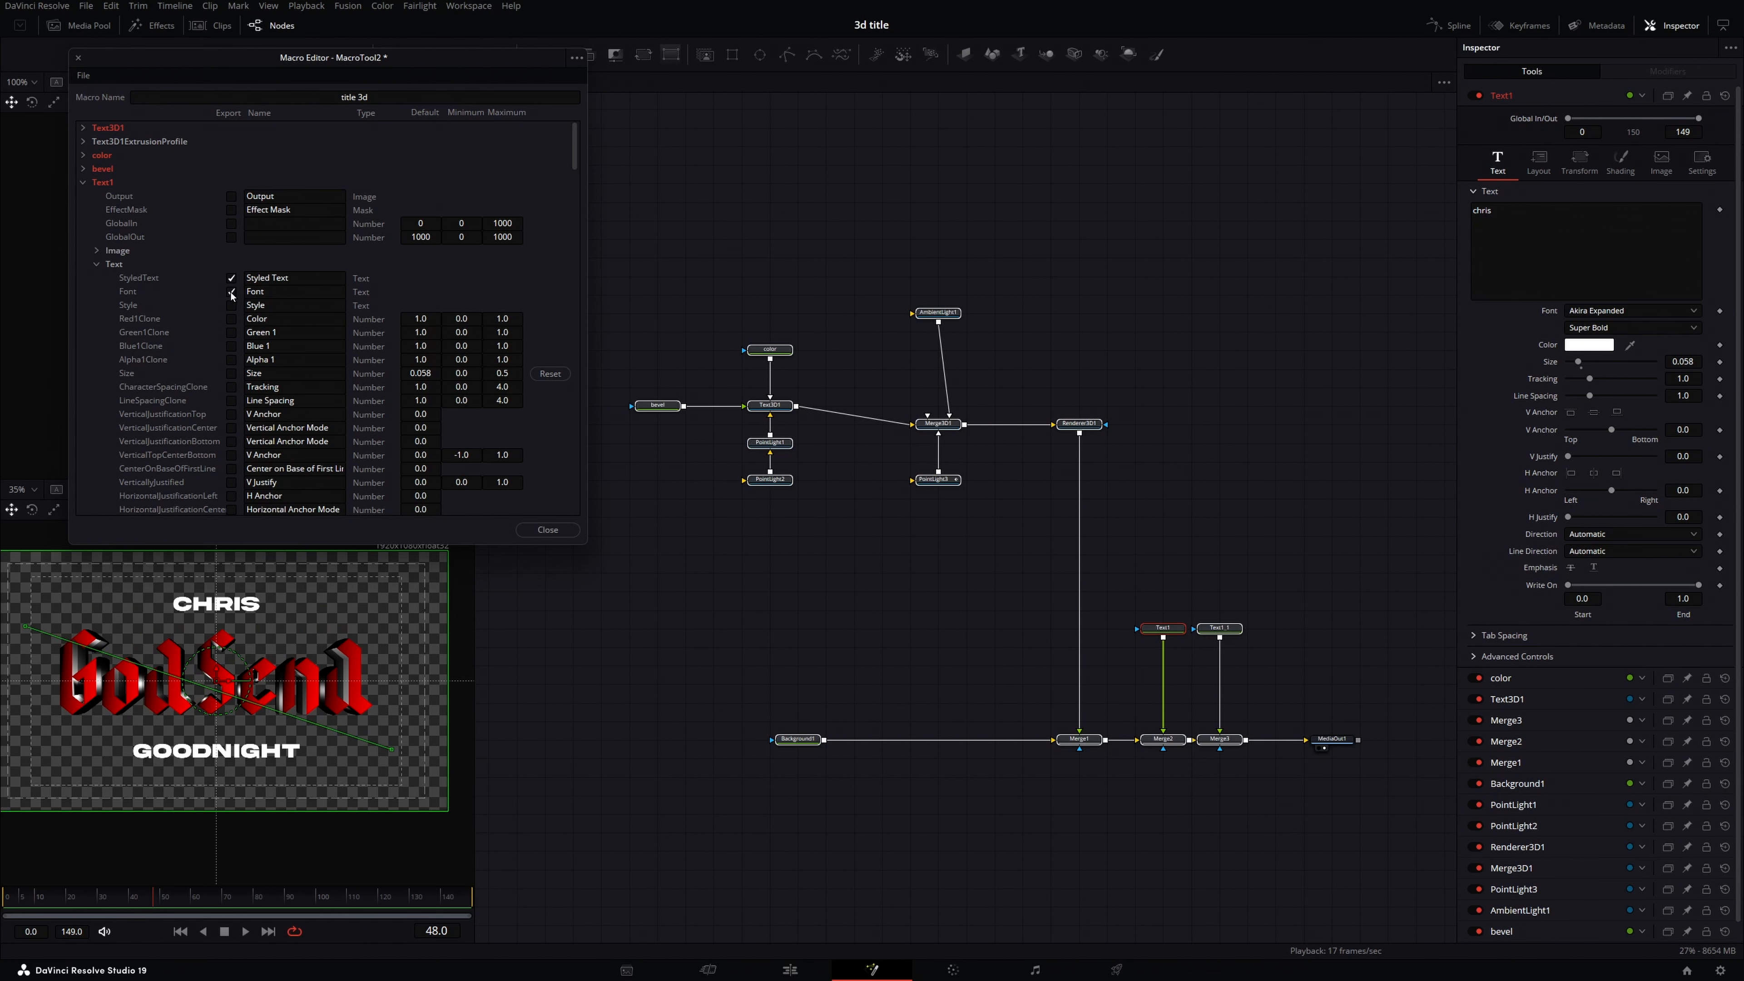
click(231, 319)
click(232, 333)
click(231, 346)
click(231, 360)
click(231, 373)
click(231, 388)
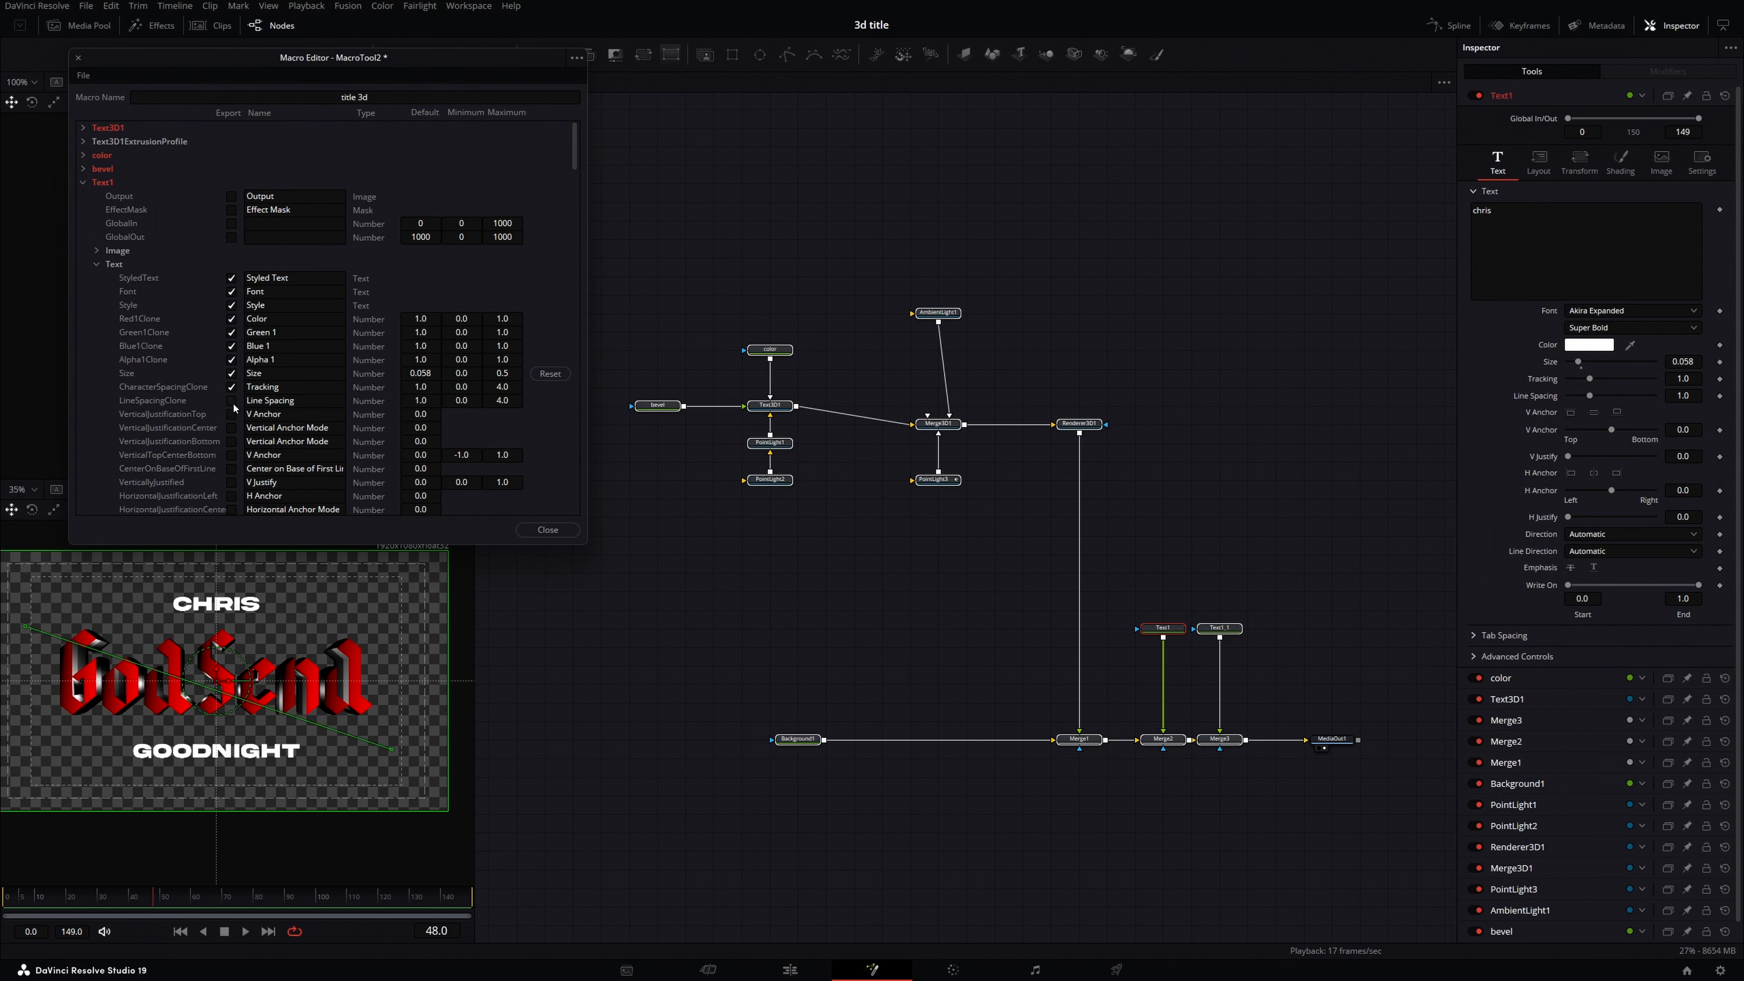
click(97, 264)
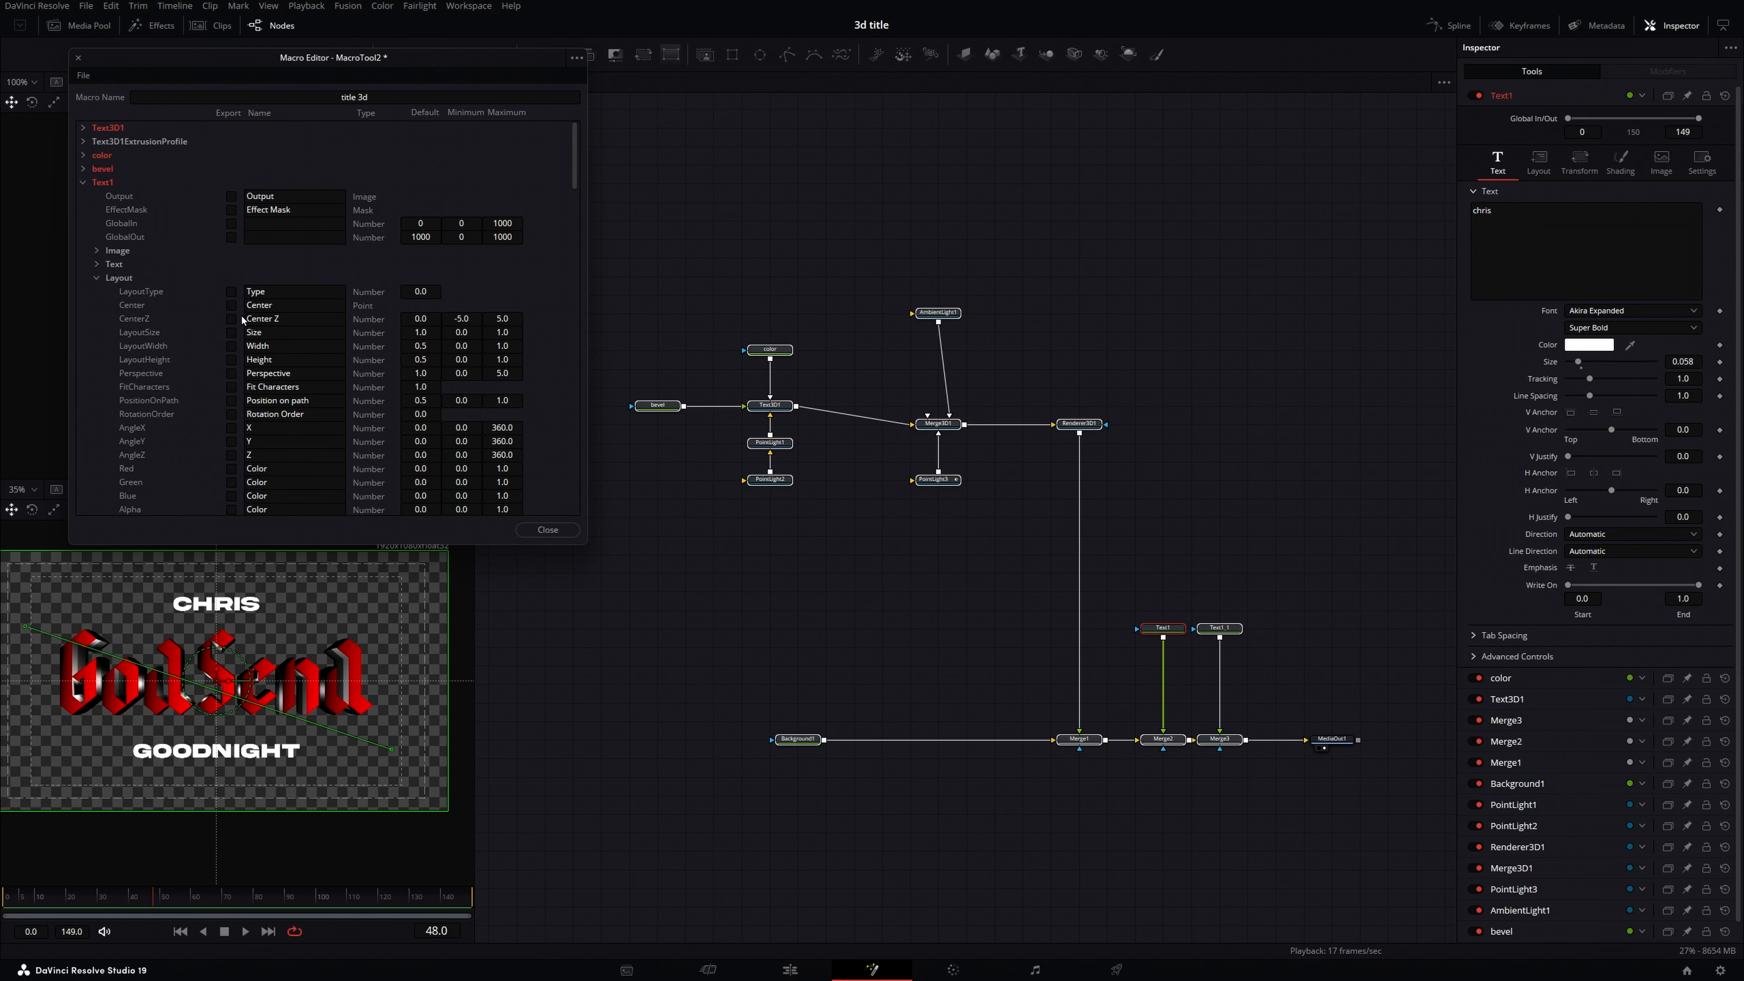
click(83, 182)
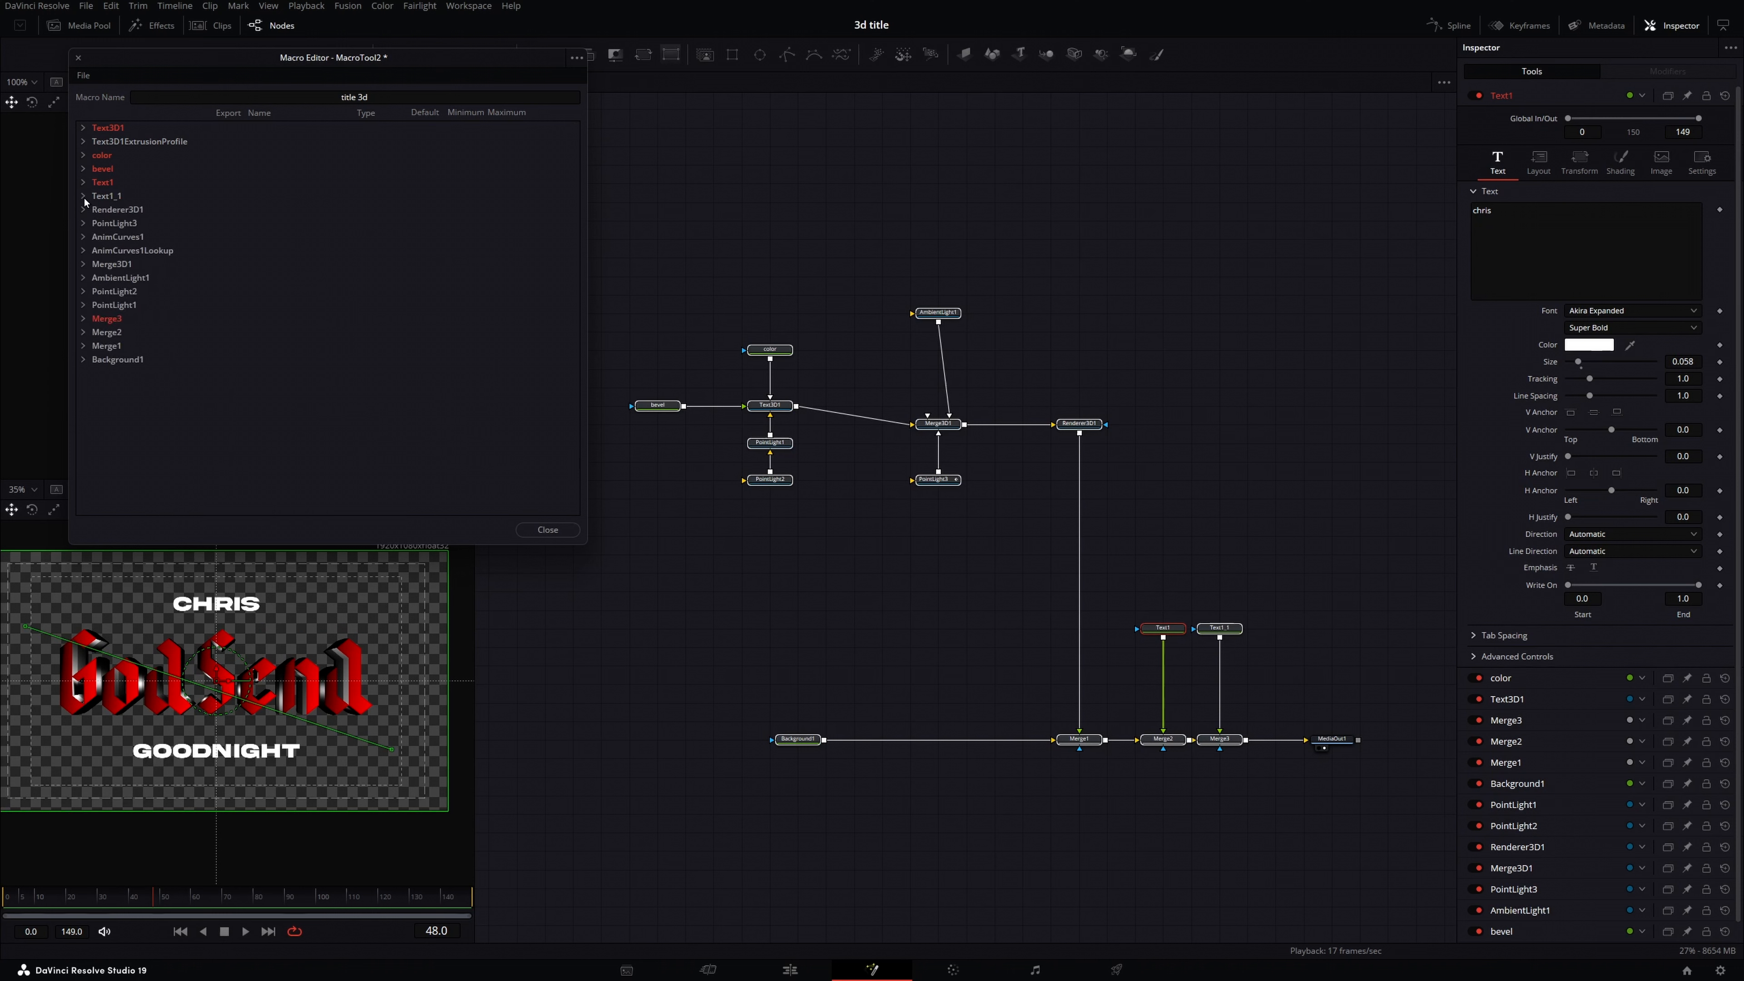
Step: Mark Text1_1's Styled Text, Font, Style and Color channels for export, collapse its parameters, and look over PointLight3's parameters
click(84, 197)
click(231, 360)
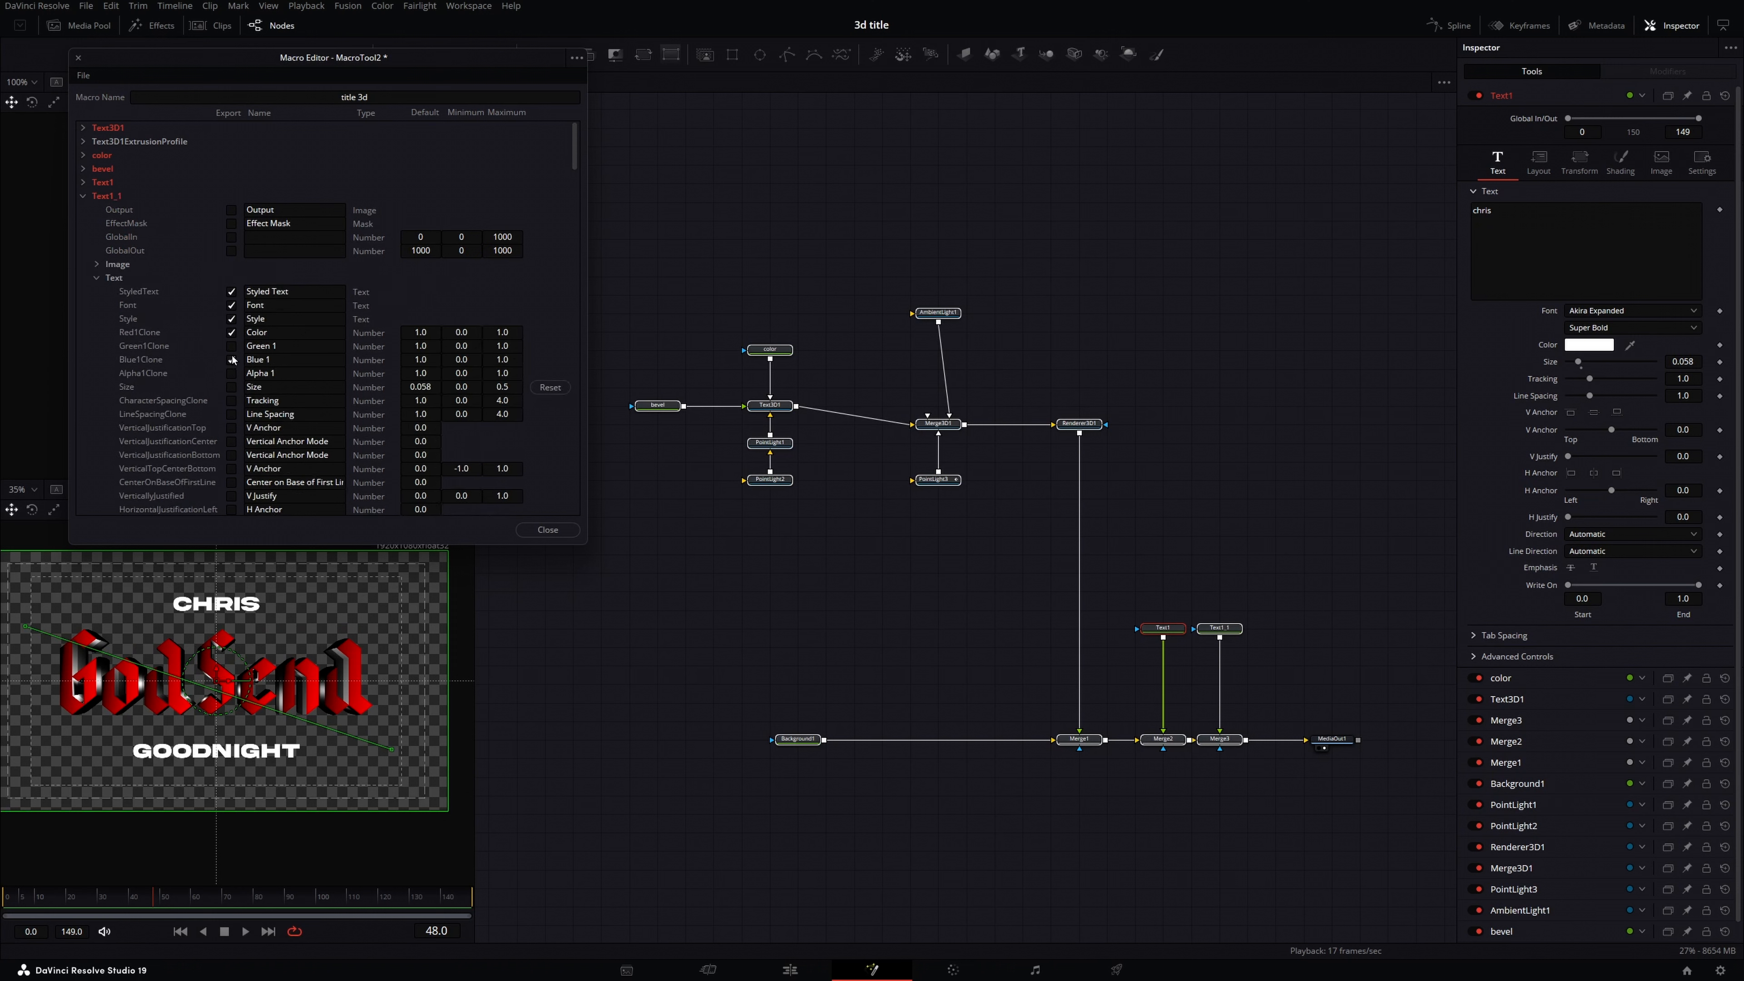
click(83, 196)
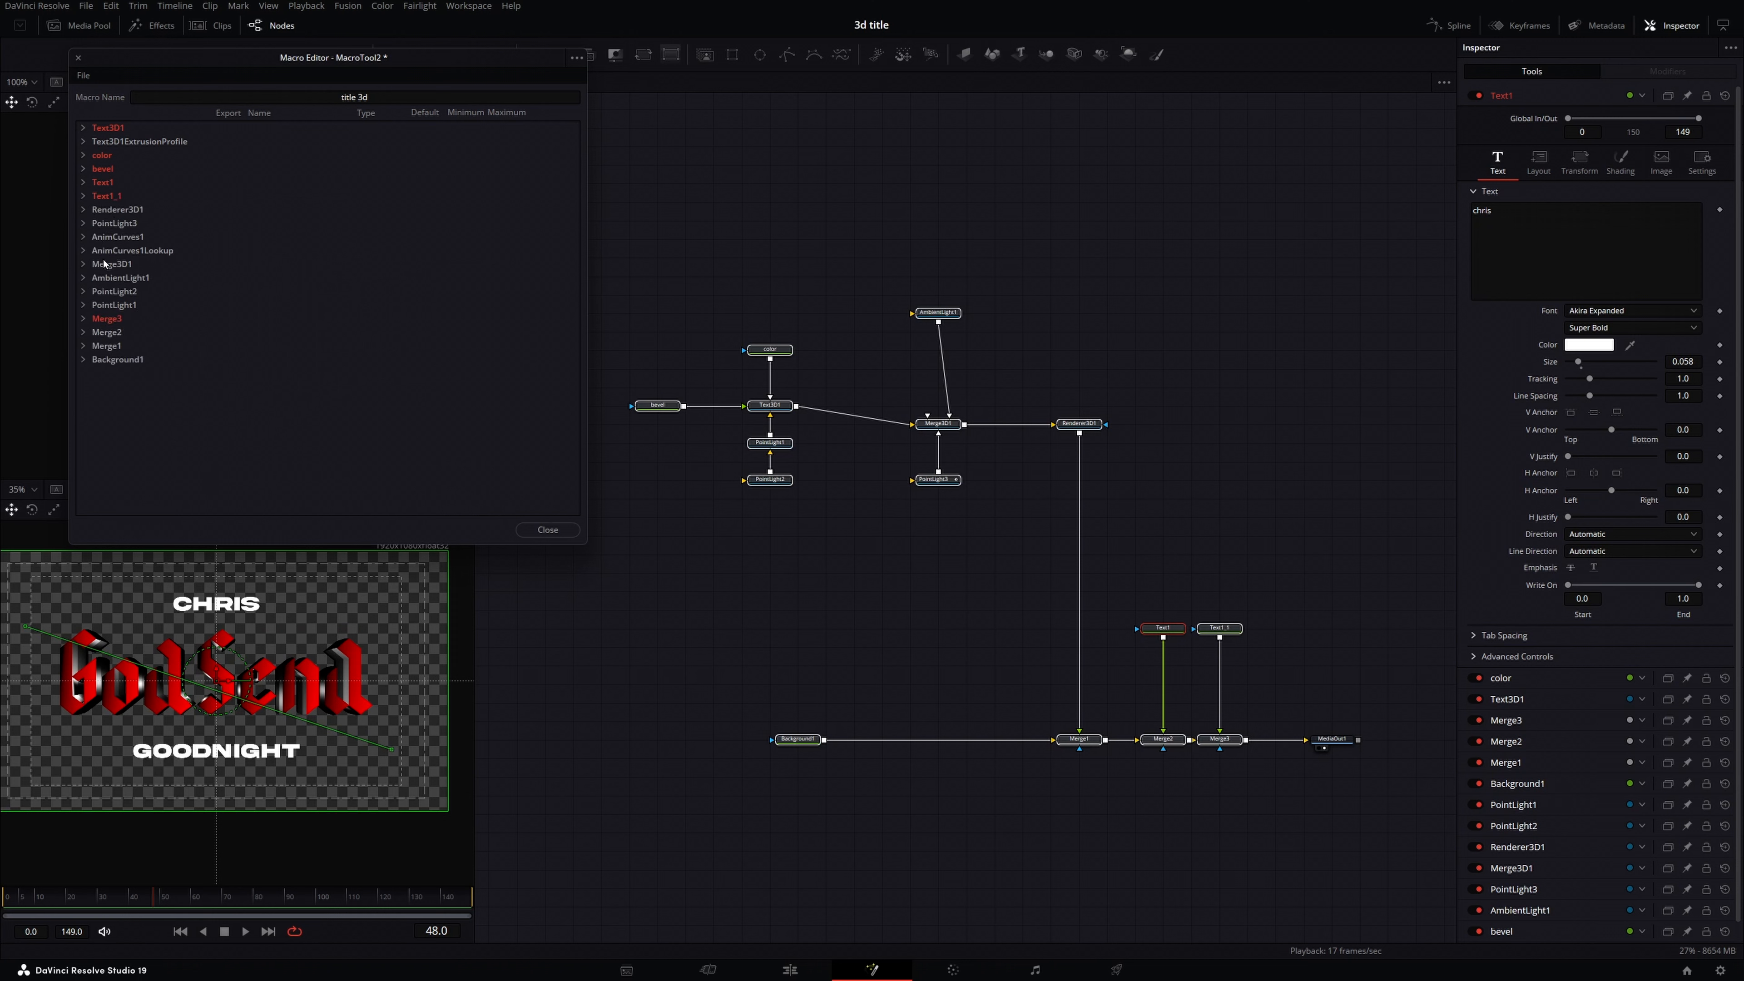
click(83, 223)
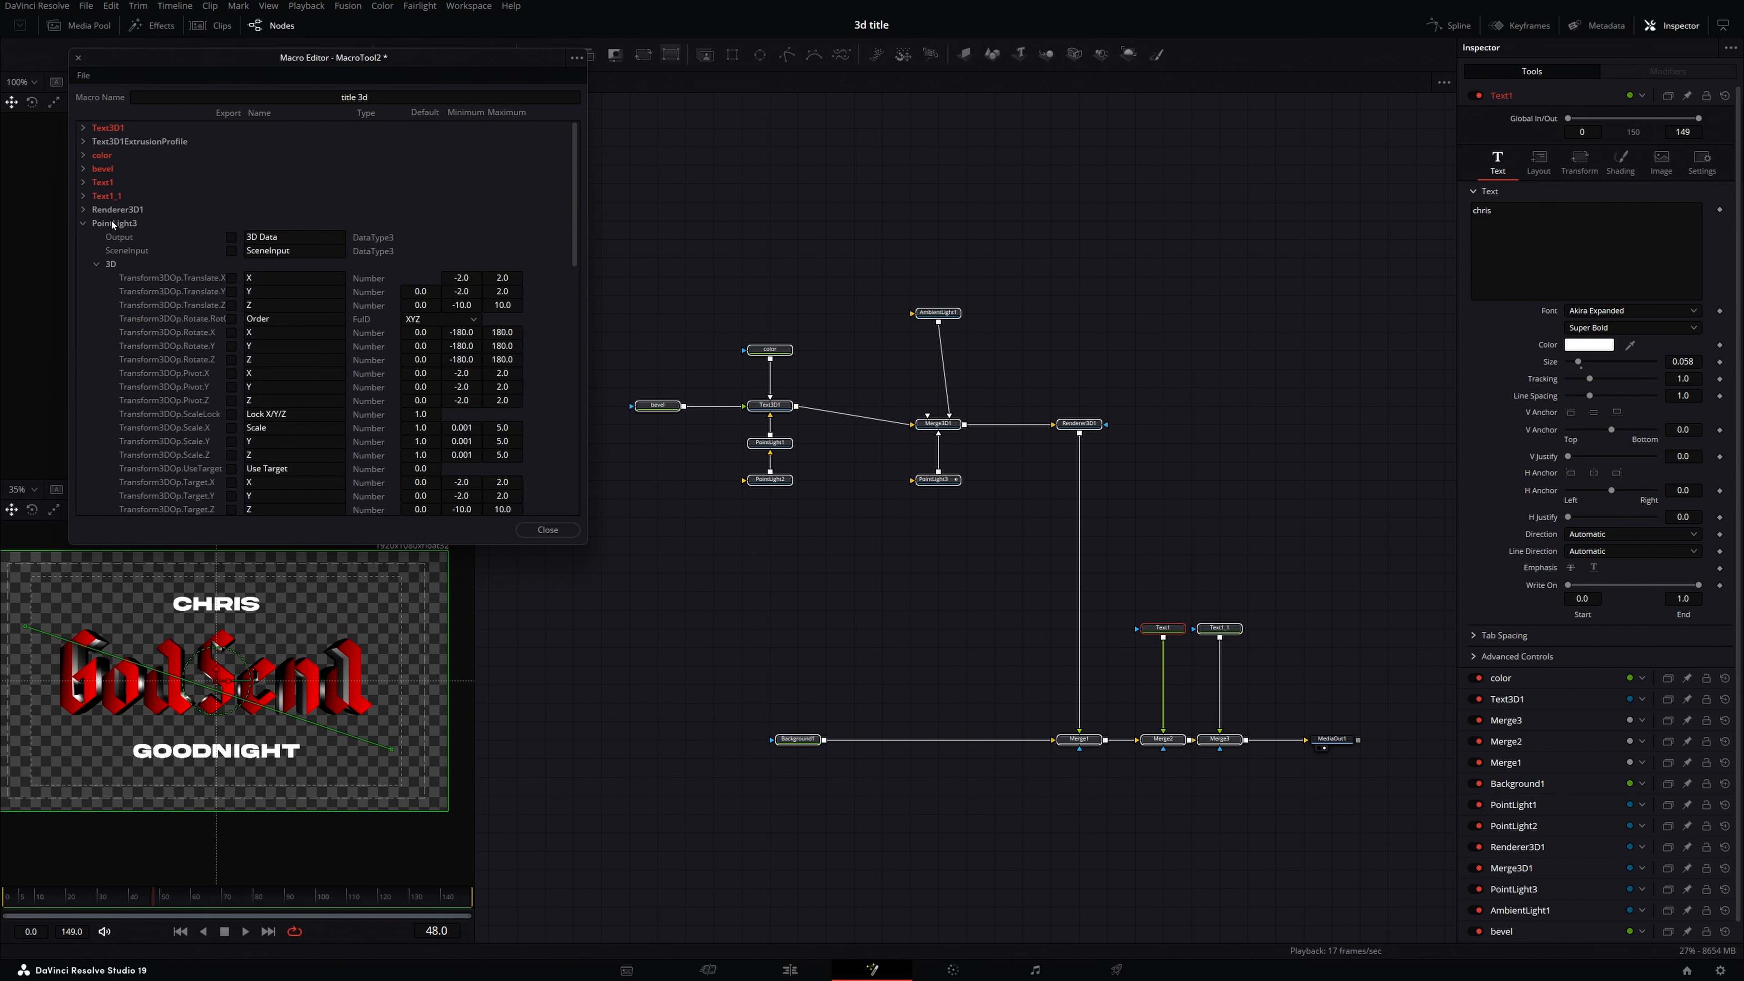
click(84, 223)
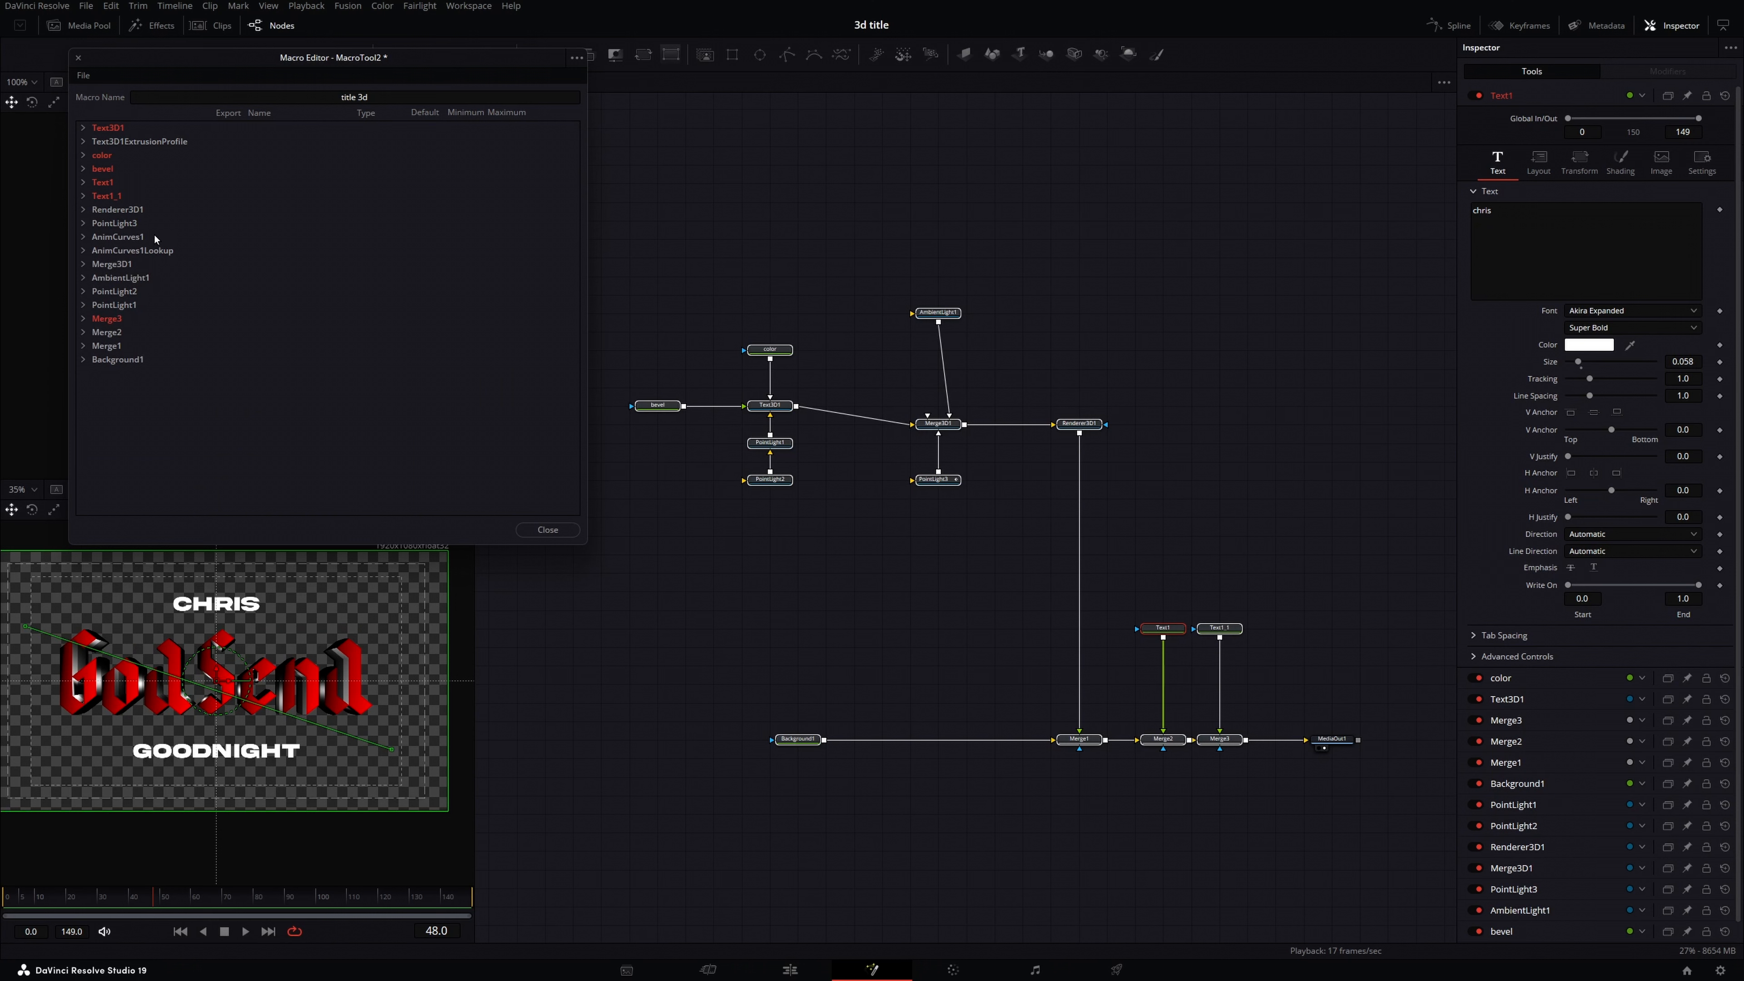
Step: Save the macro as "title 3d.setting" in the Fusion Templates > Edit > Titles folder
click(82, 77)
click(117, 142)
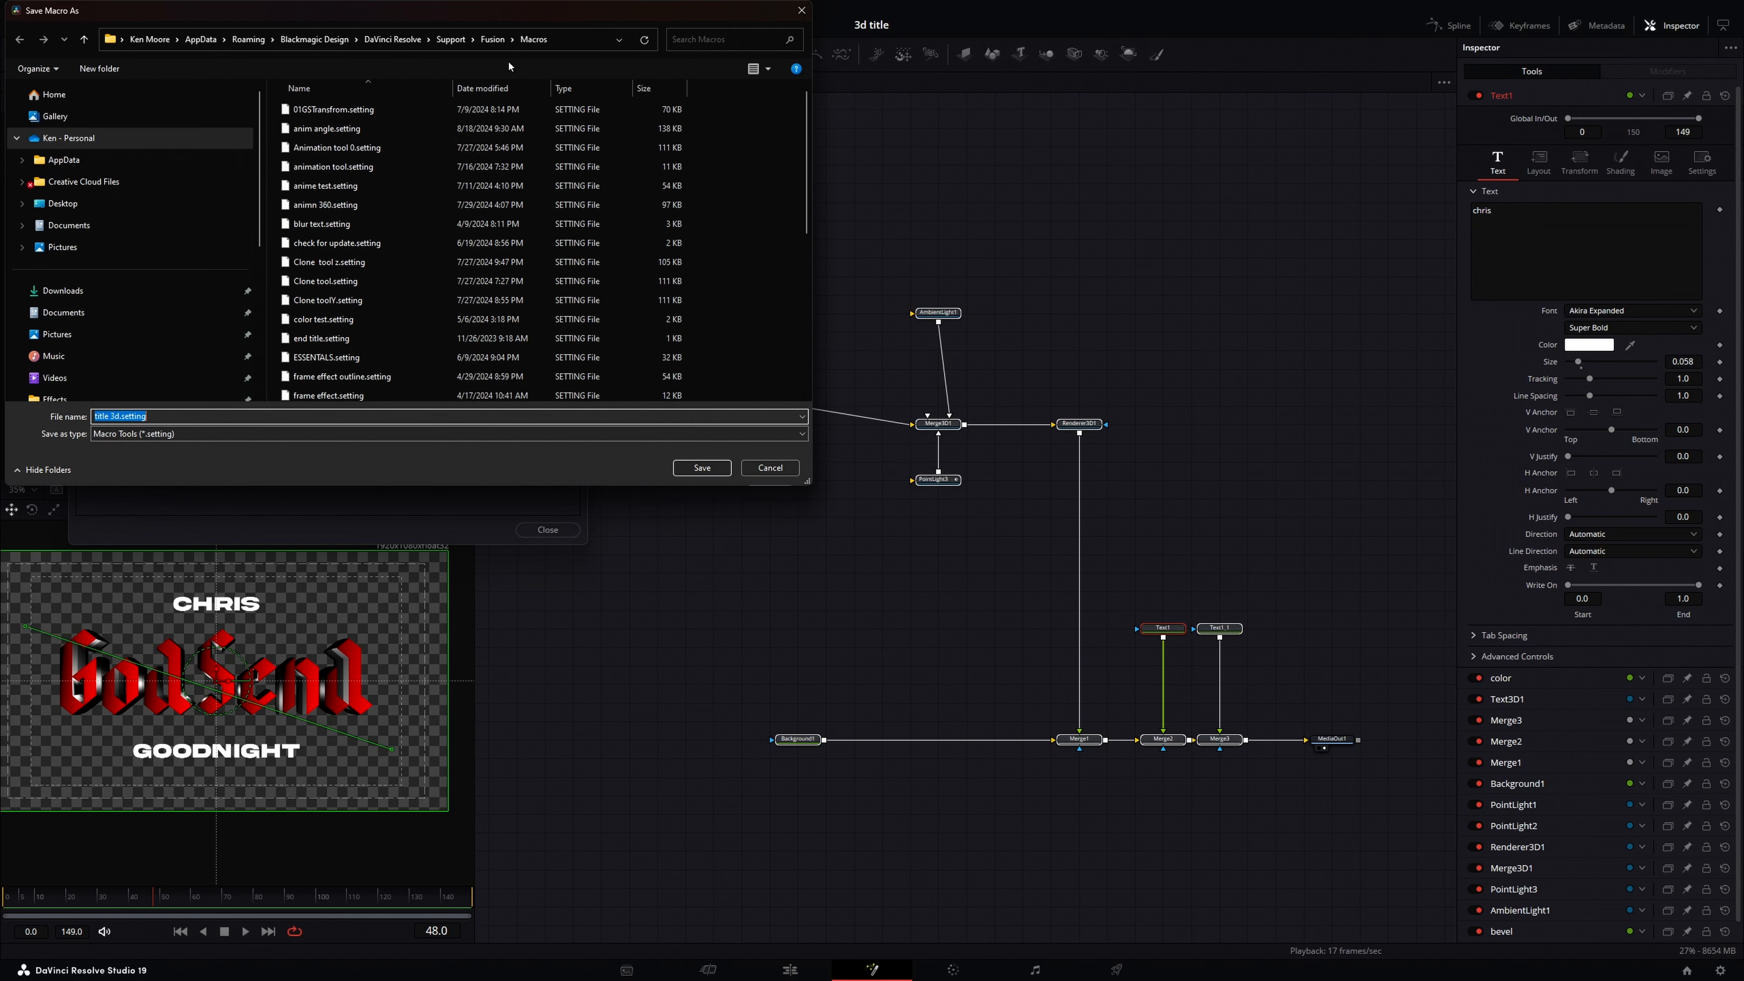
click(492, 39)
click(305, 395)
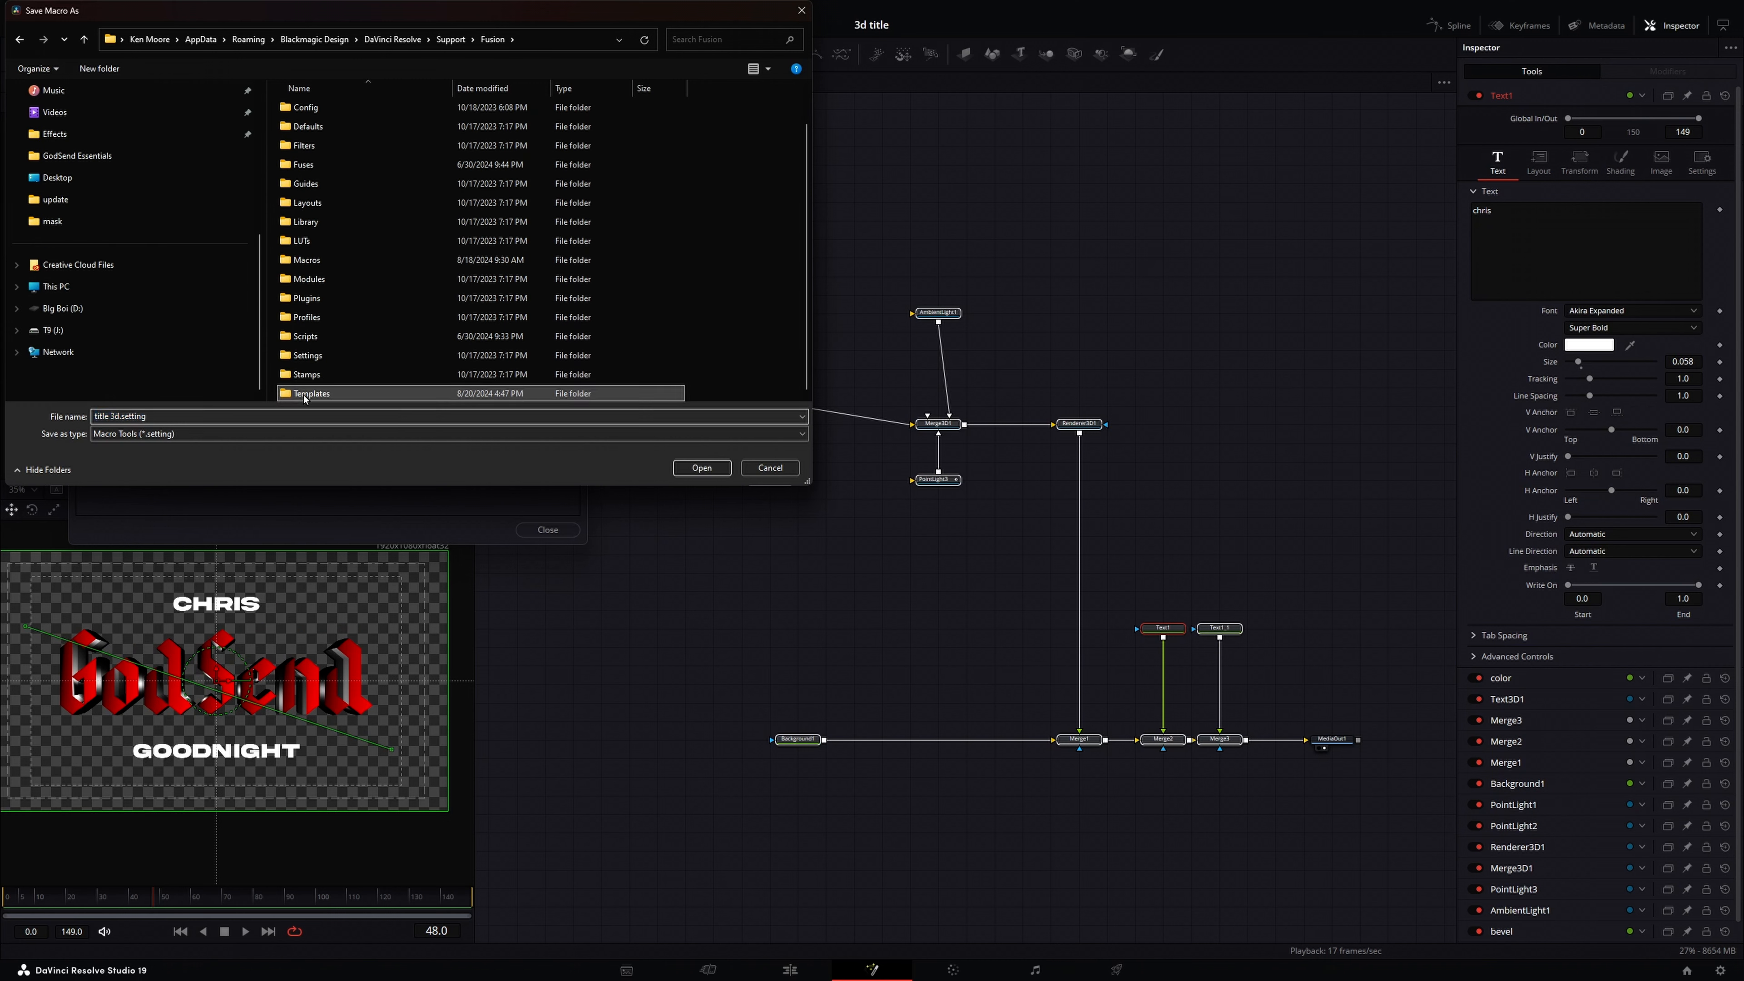
double_click(305, 395)
double_click(306, 109)
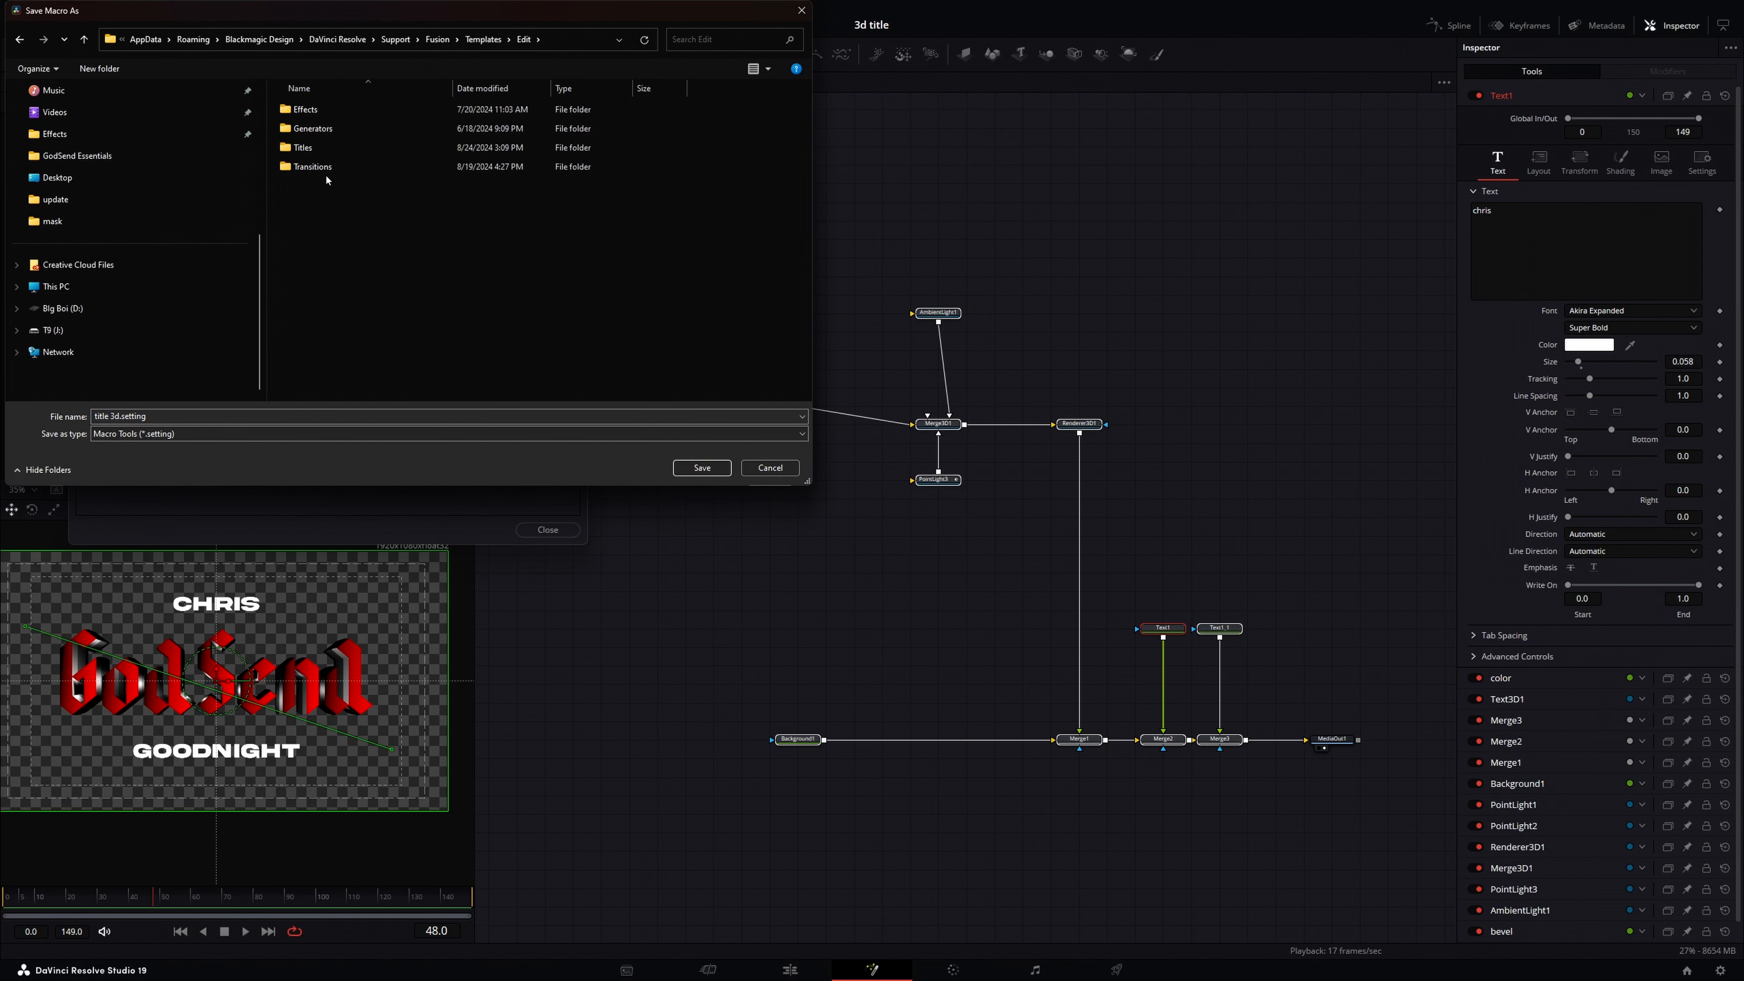
double_click(306, 147)
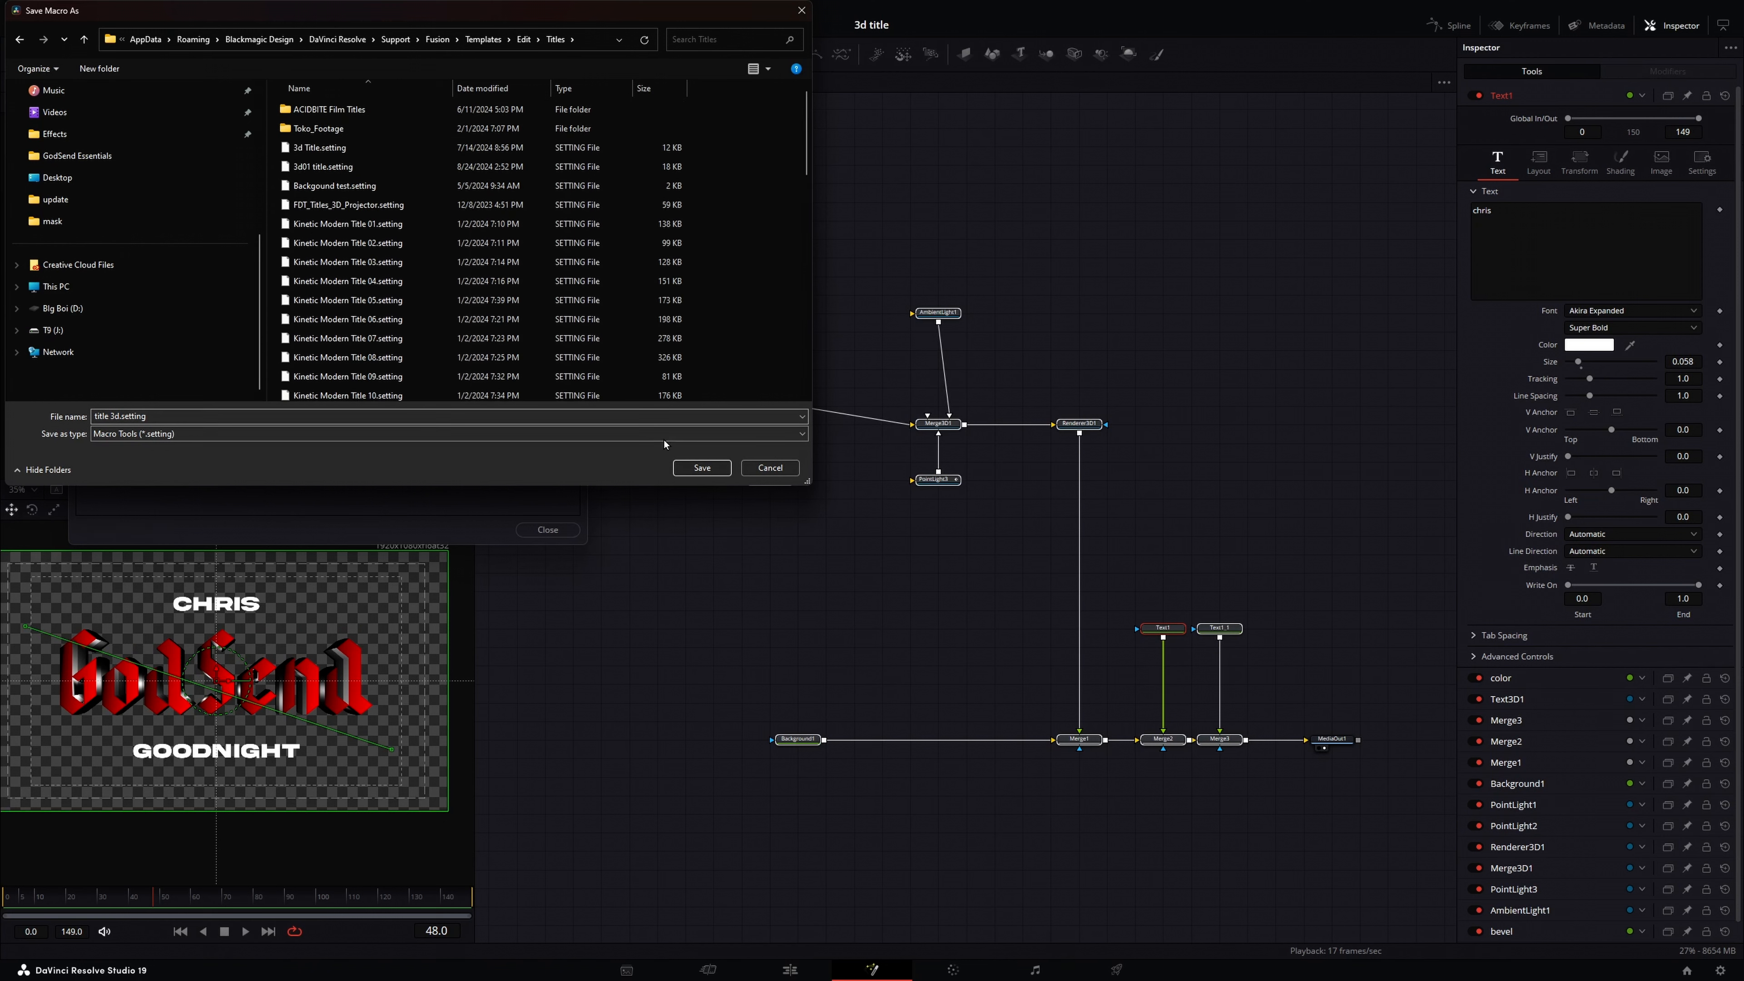
click(702, 468)
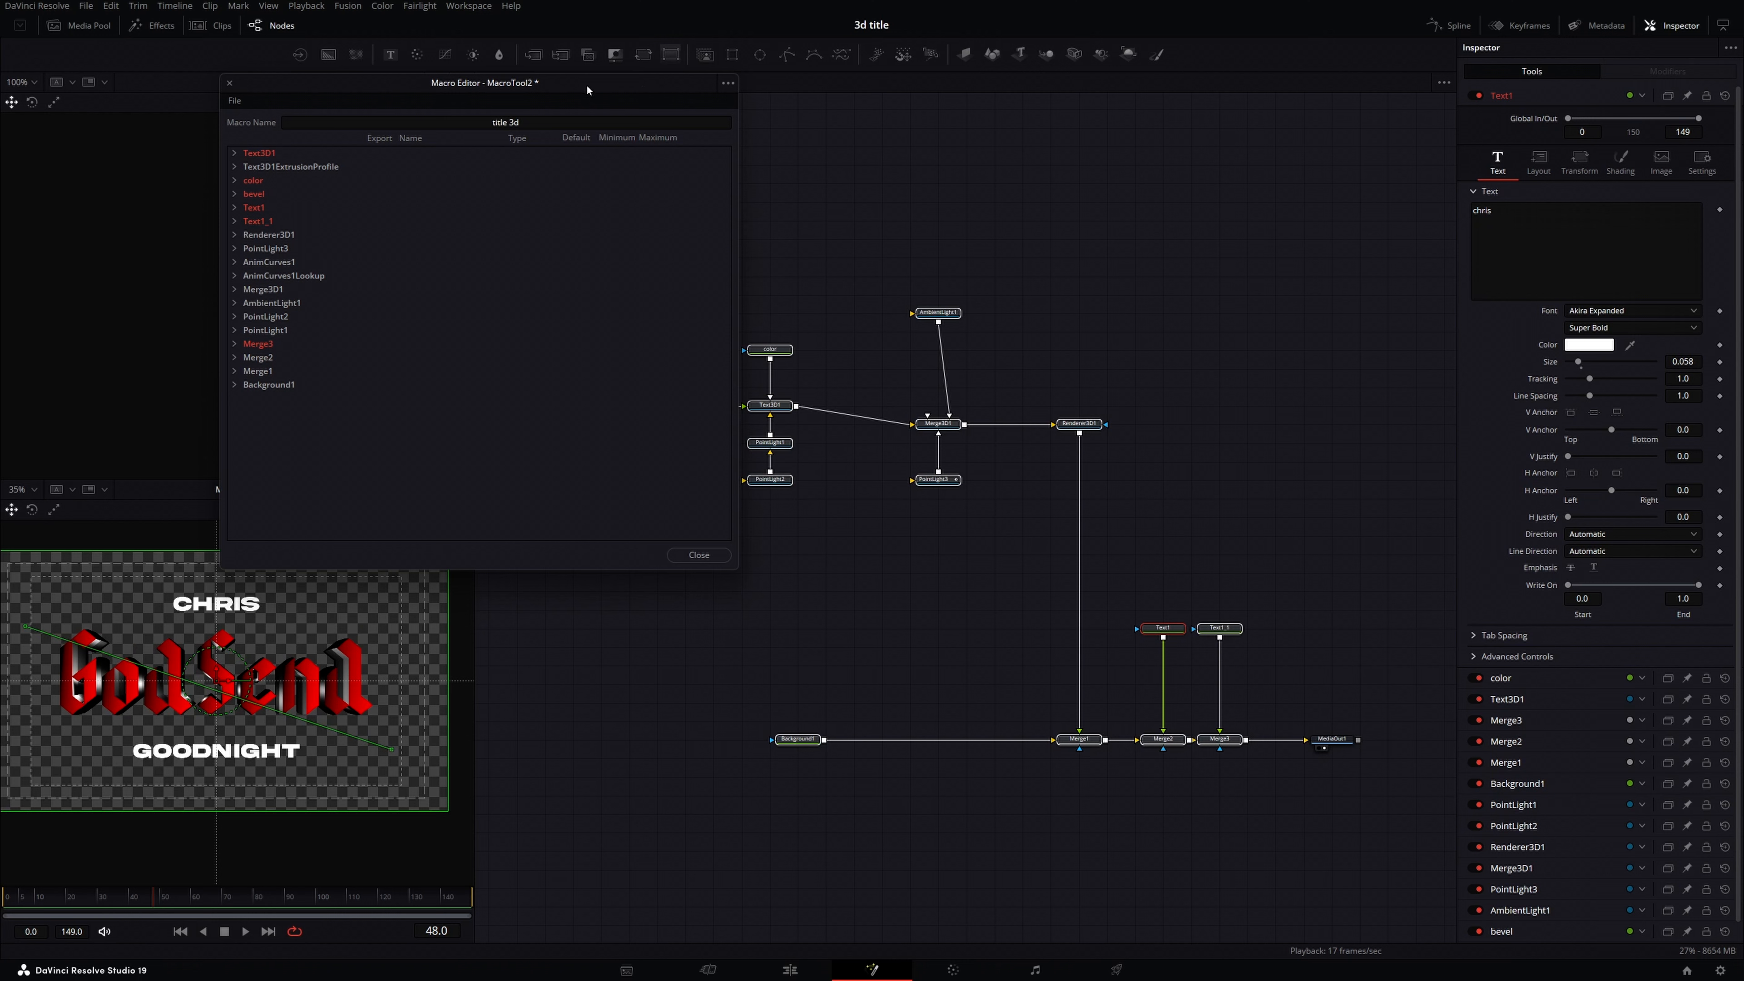
Step: Mark the Layout Center parameter of Text1_1 for export in the macro
drag(586, 84, 726, 156)
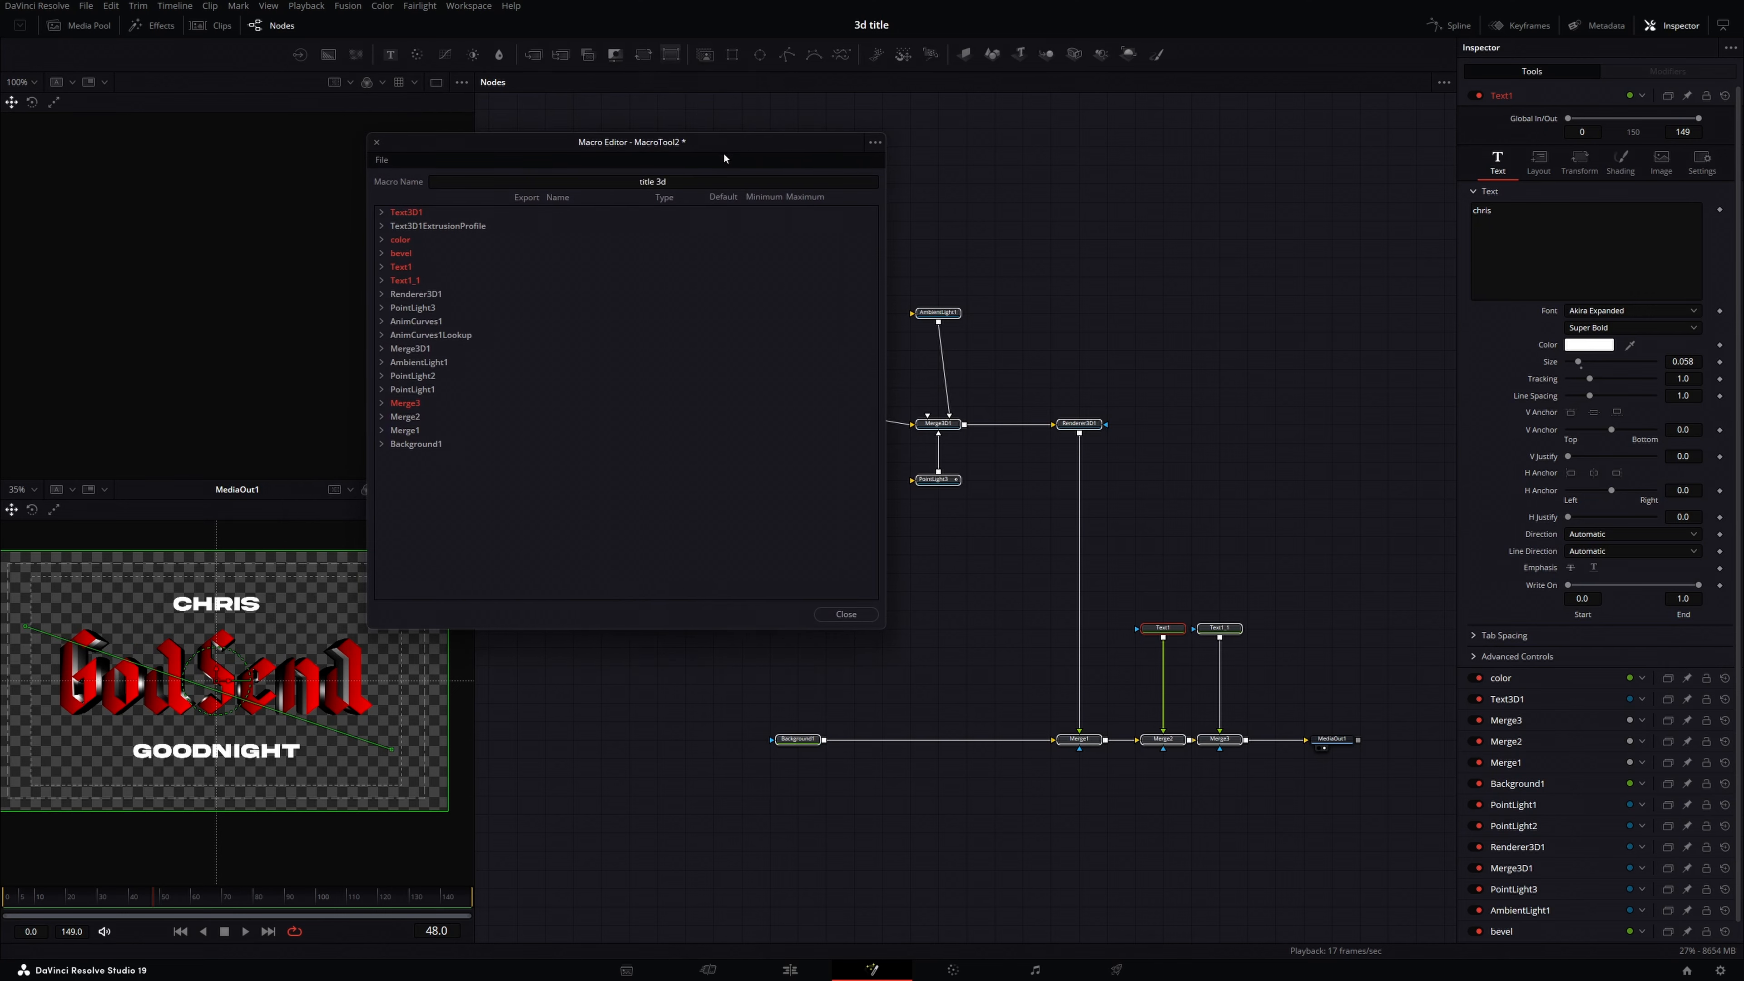
click(382, 281)
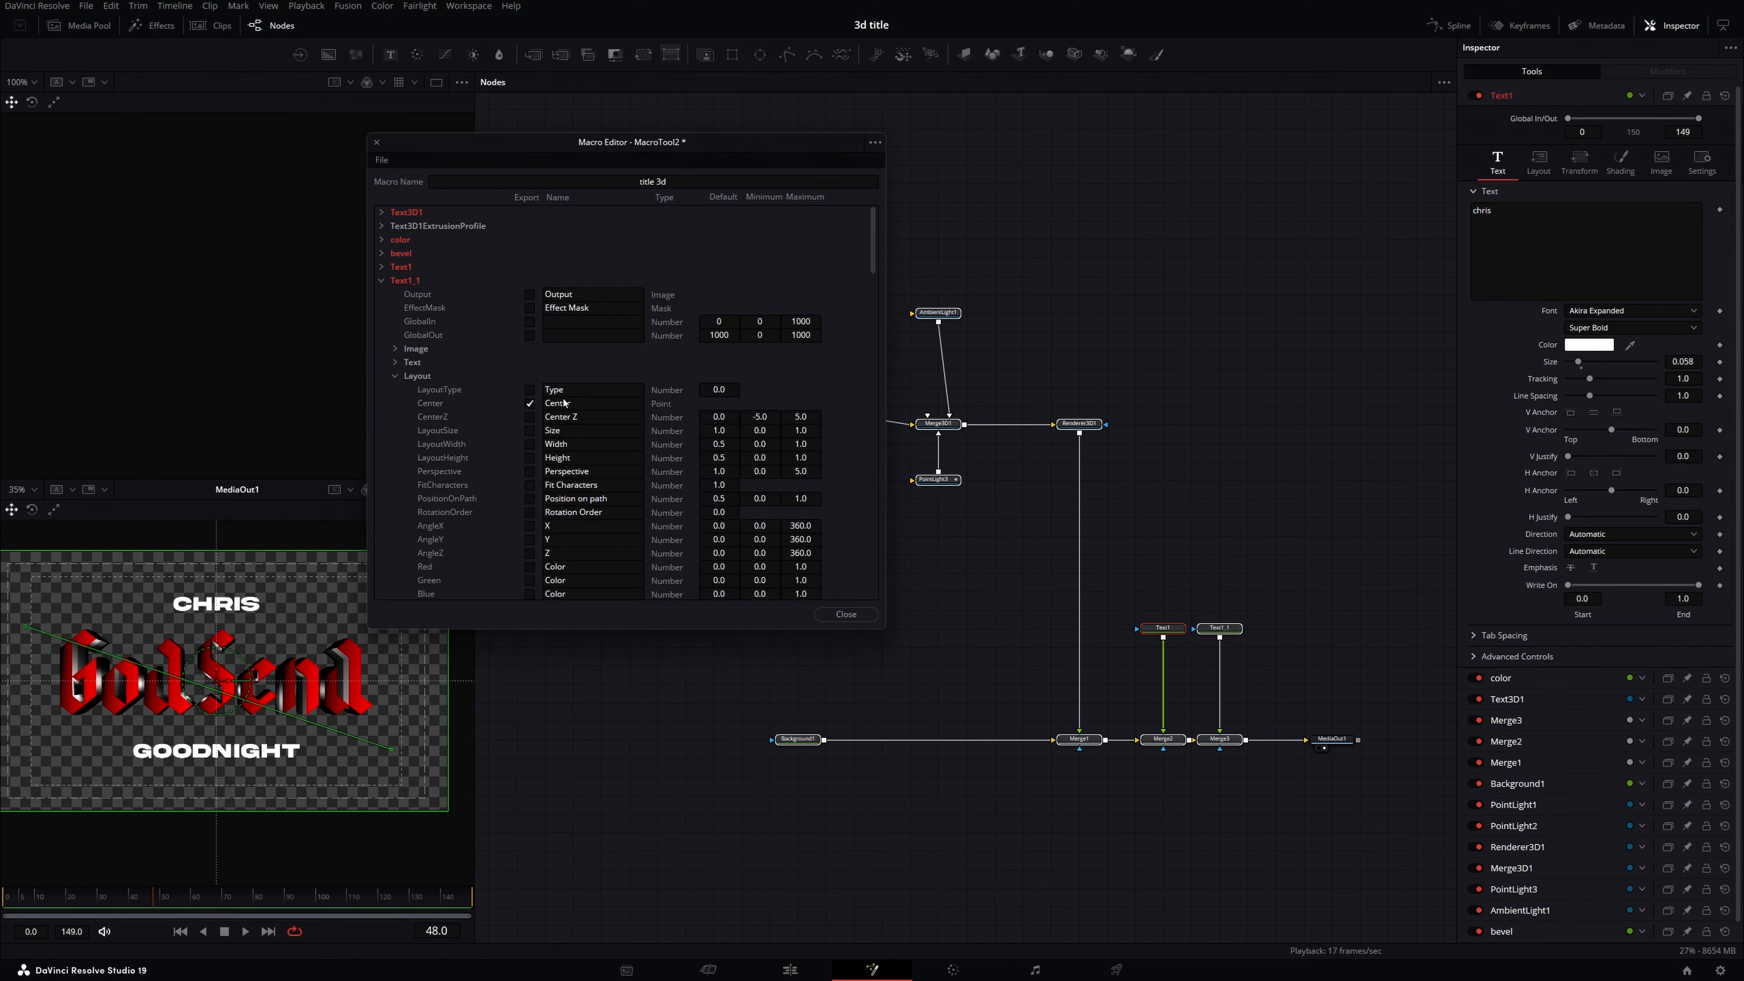
Step: Find the "title 3d" template among the title effects on the Edit page and place it on Video 1 after the Fusion Composition clip
click(790, 969)
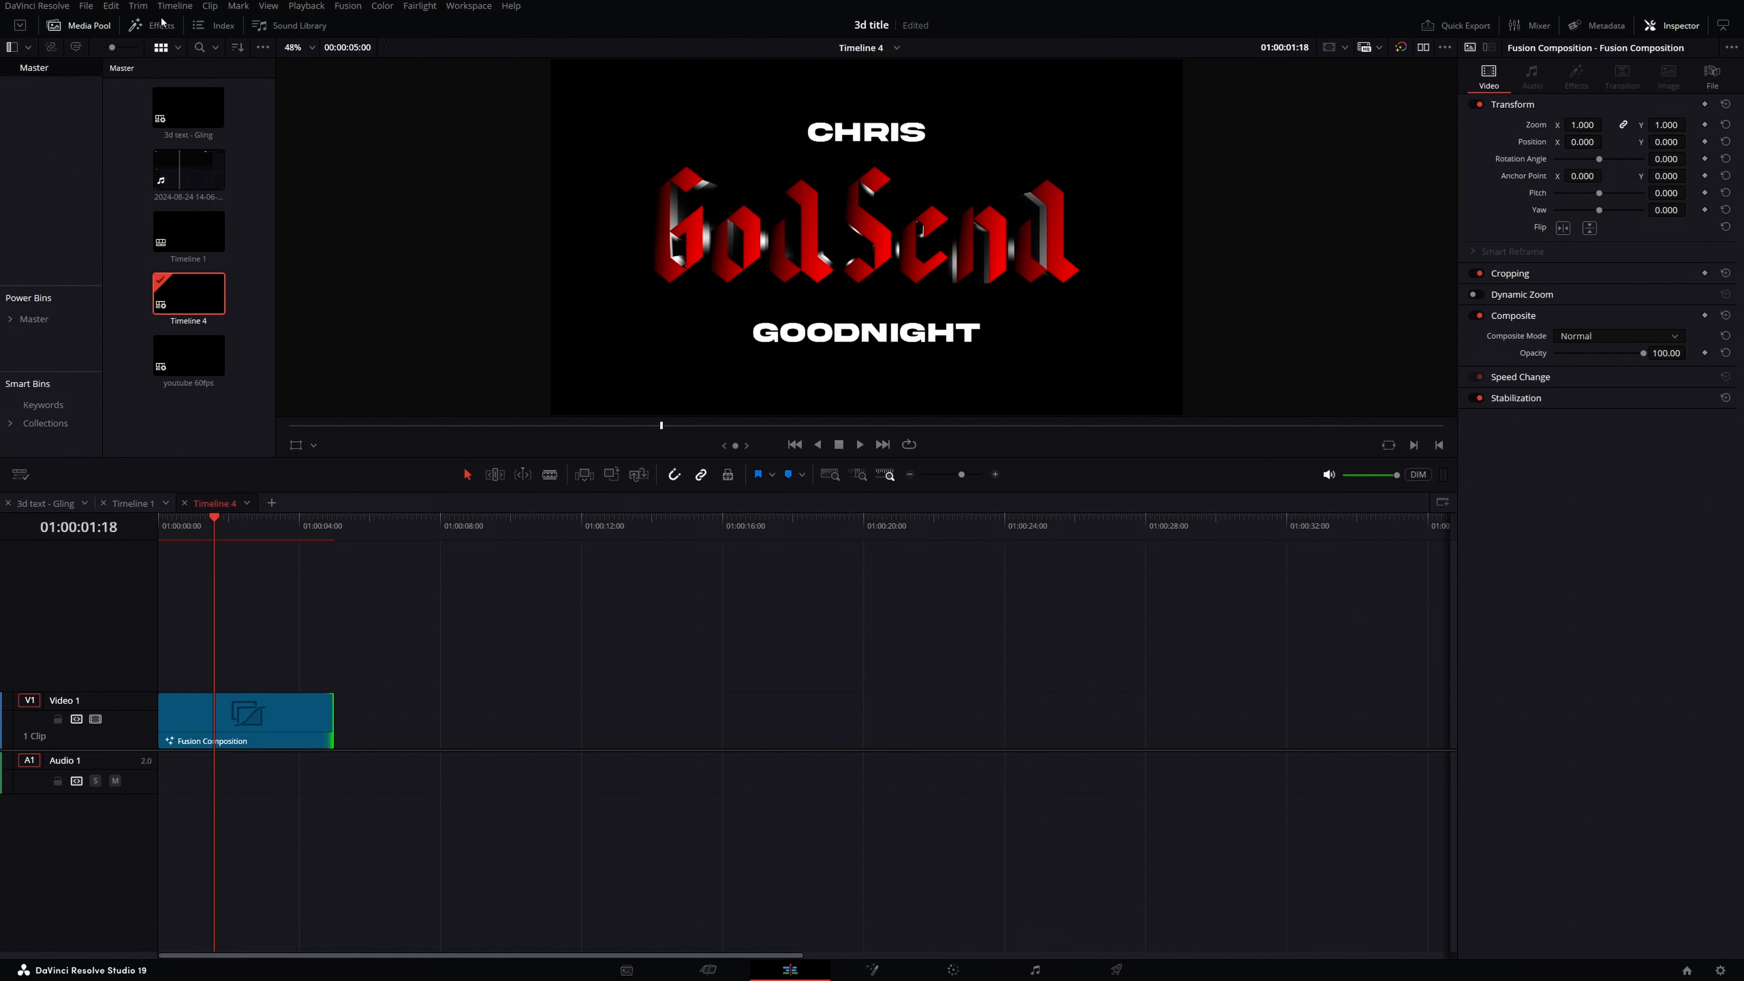
click(160, 25)
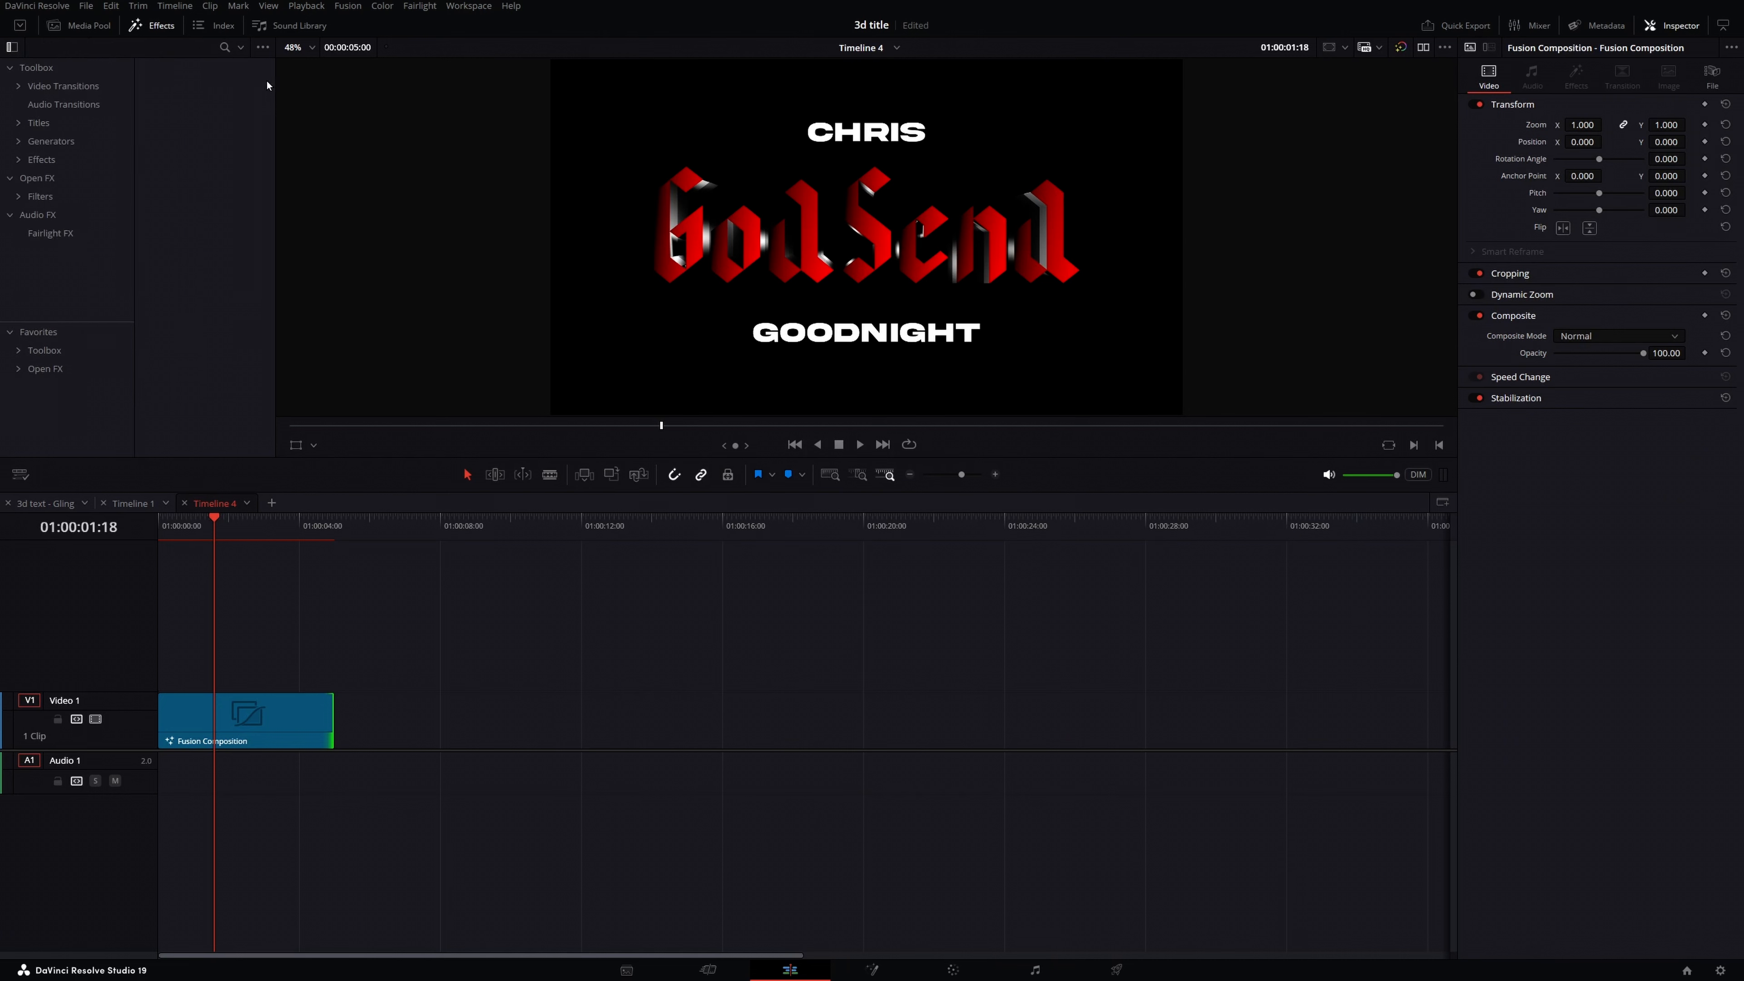
click(20, 124)
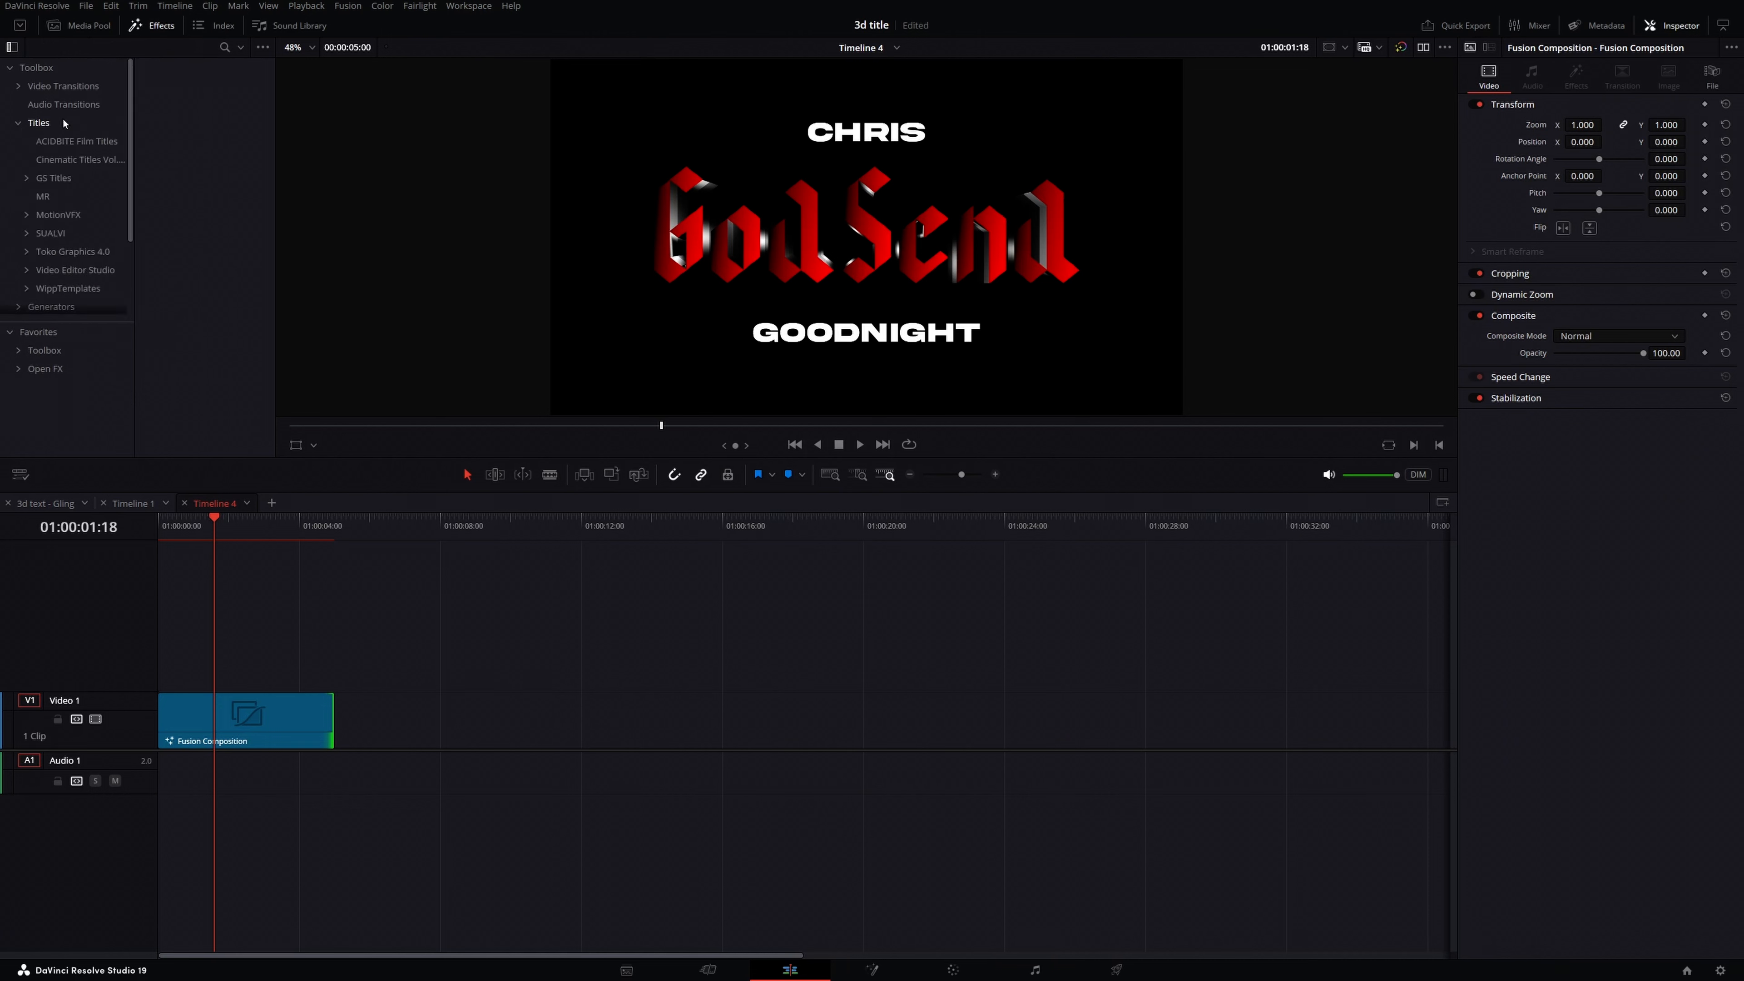
click(38, 128)
click(229, 52)
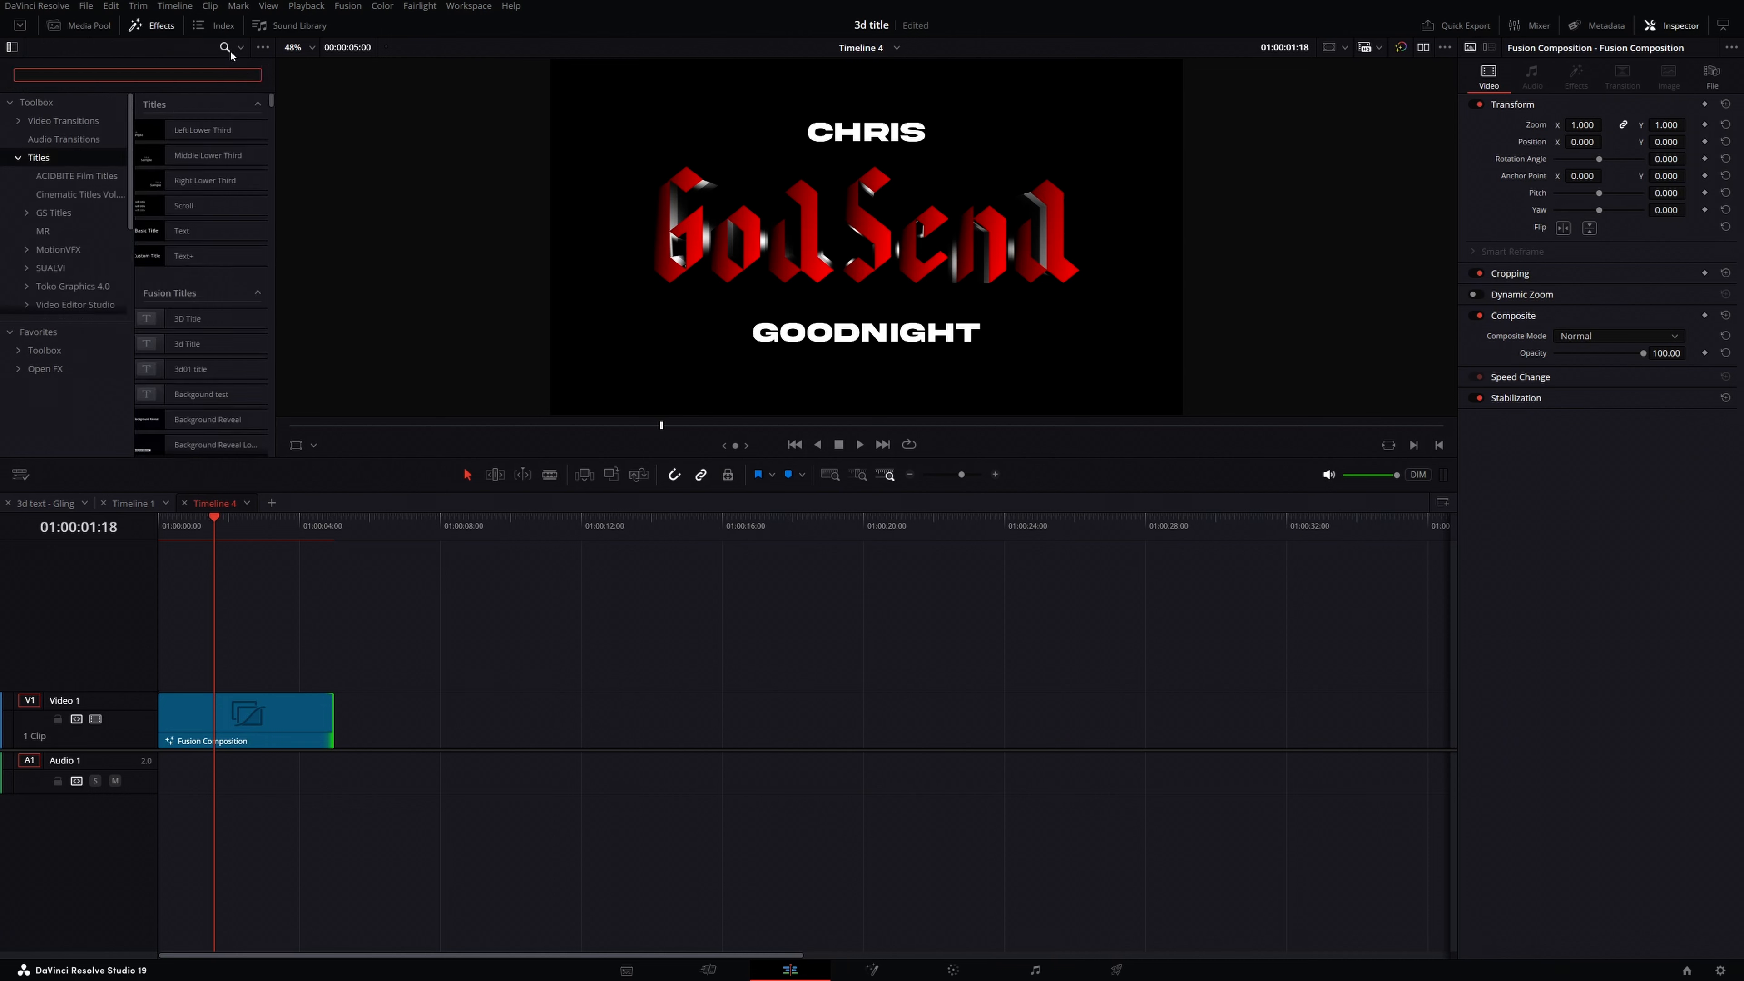
text(title 3d)
drag(199, 130, 432, 715)
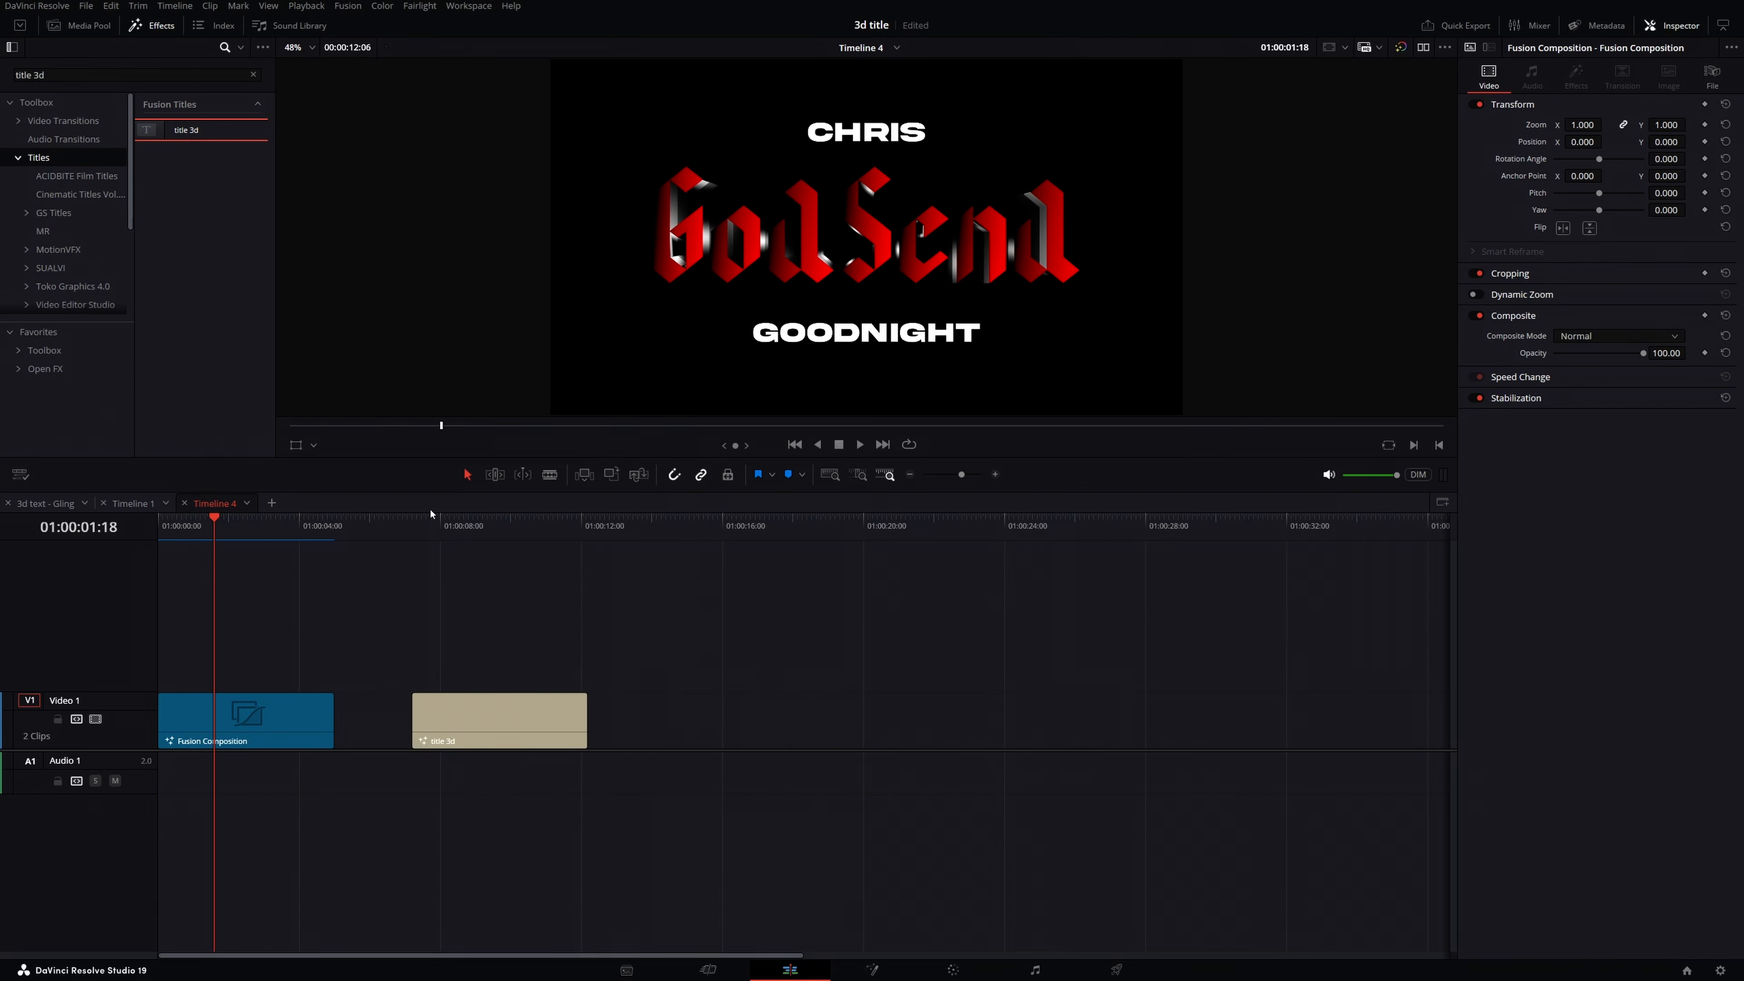
Step: Play back the title 3d clip on the timeline to review its light sweep
click(431, 513)
key(space)
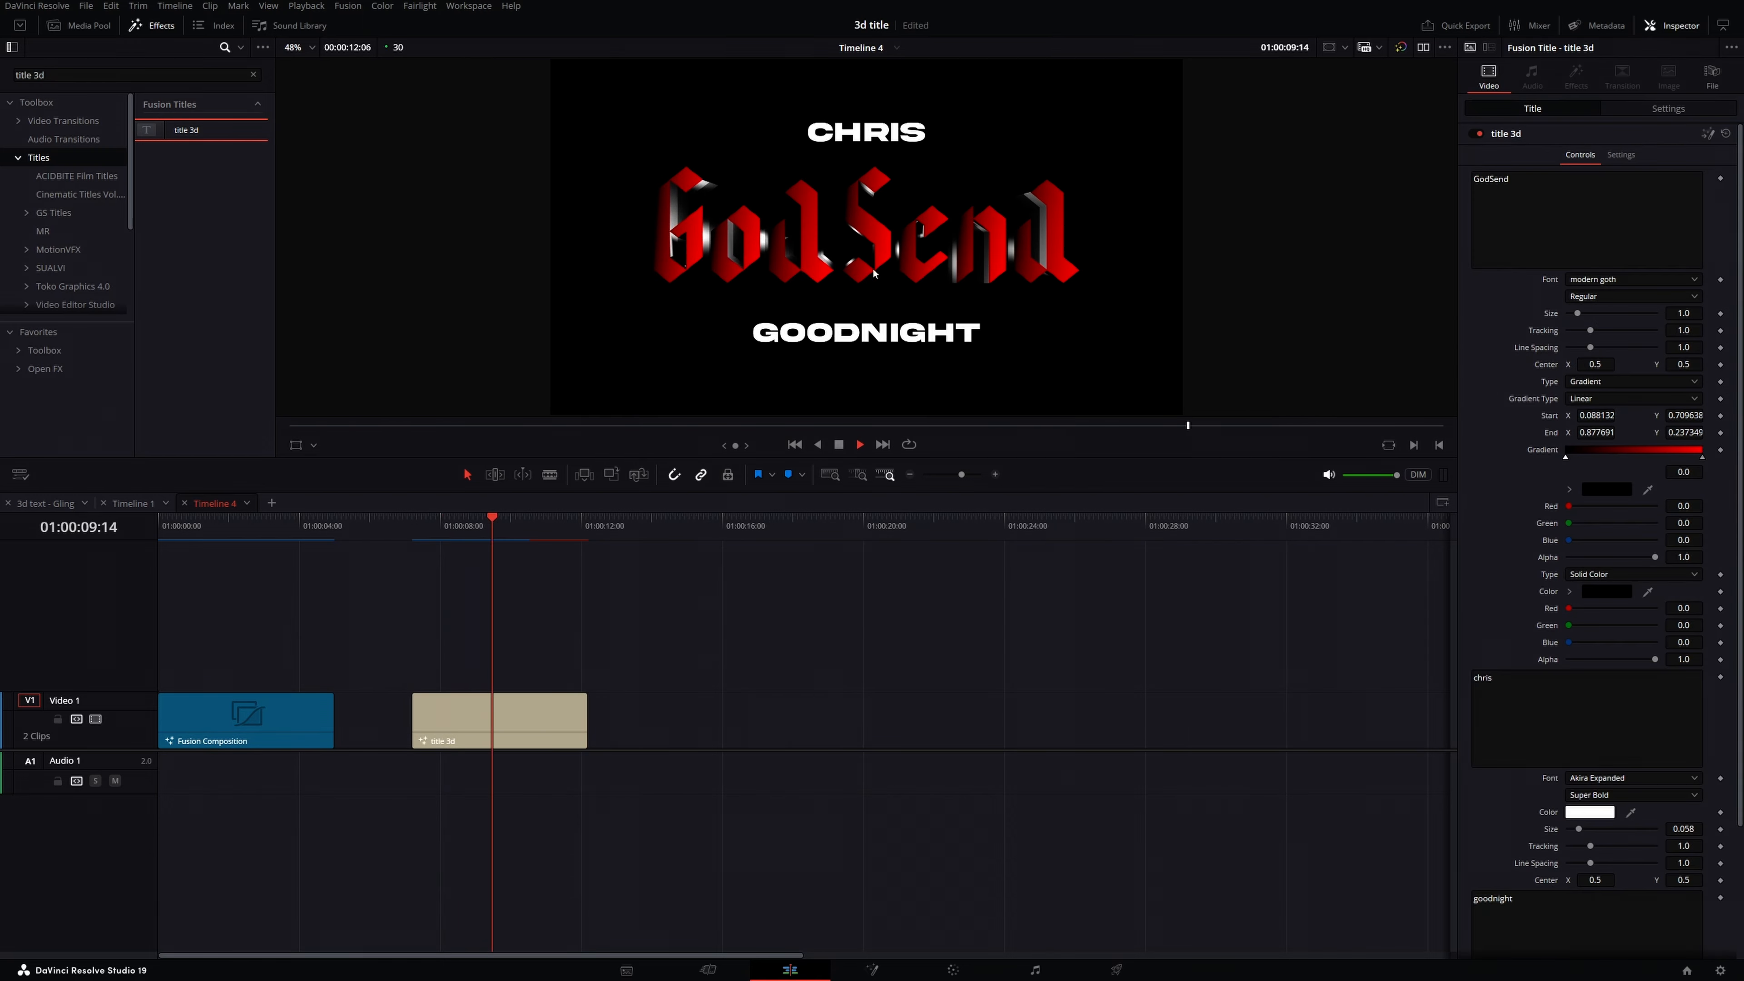
key(space)
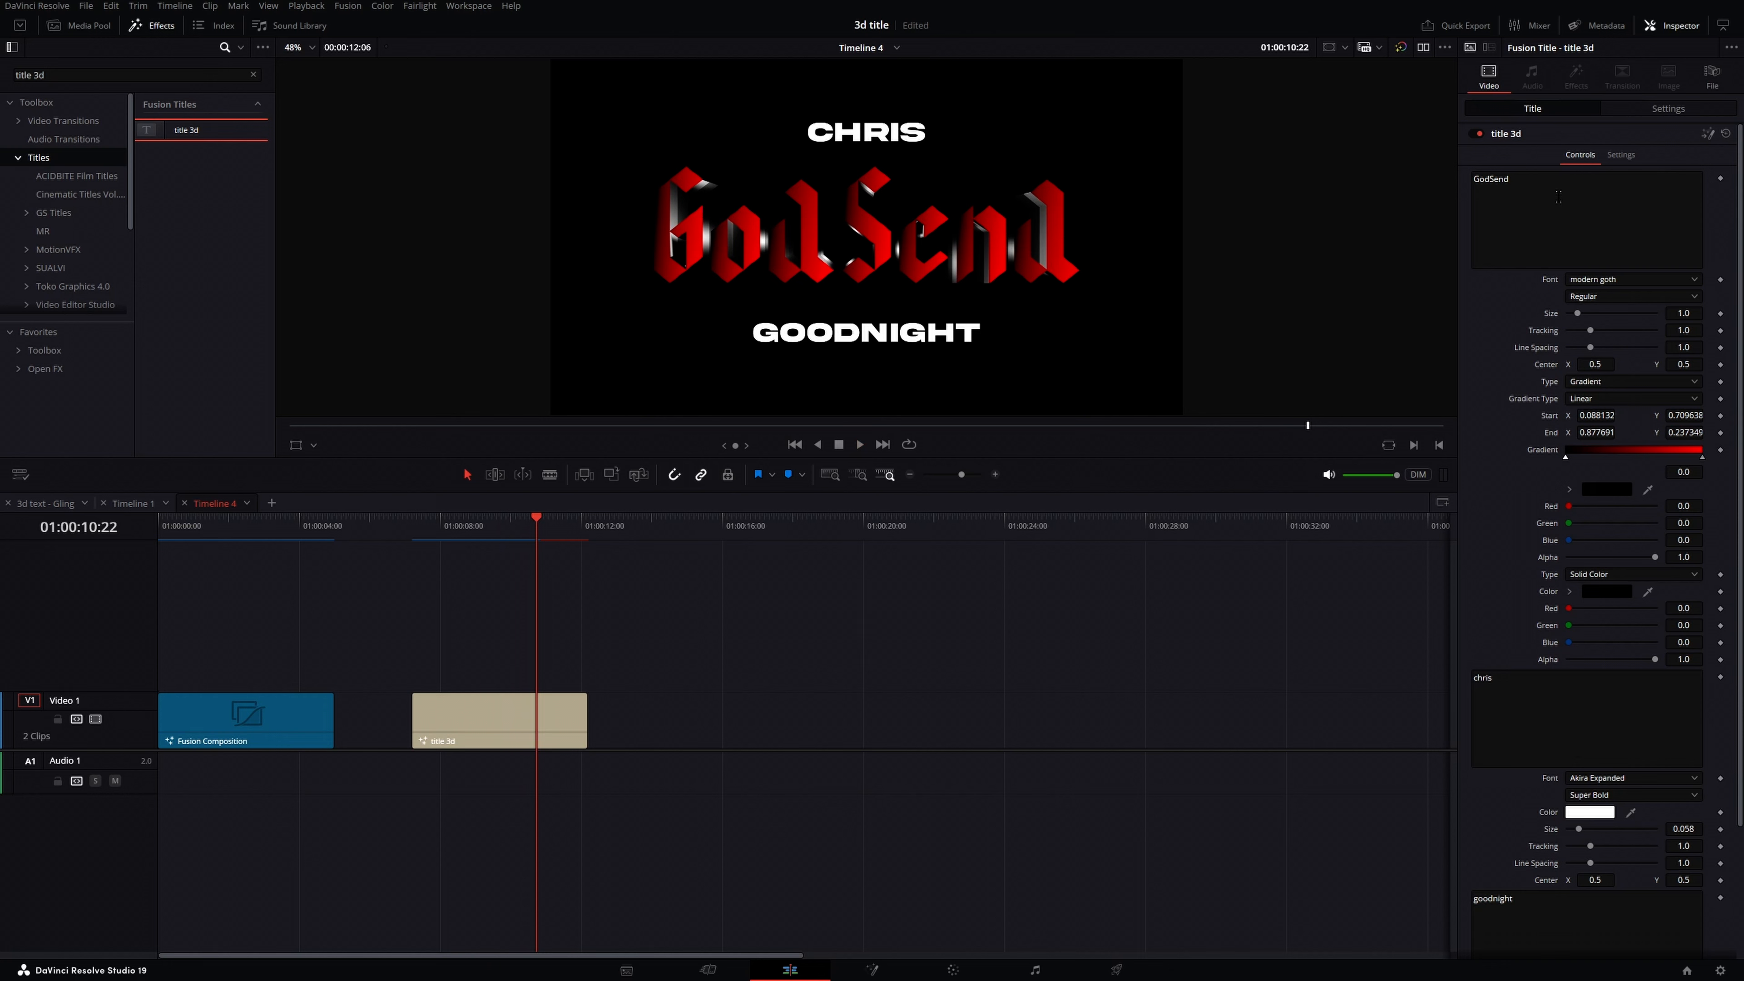
Step: Replace the main title text with "batman", the upper line with "like ans sub" and the lower line with "mixedmedia"
key(ctrl+a)
text(batman)
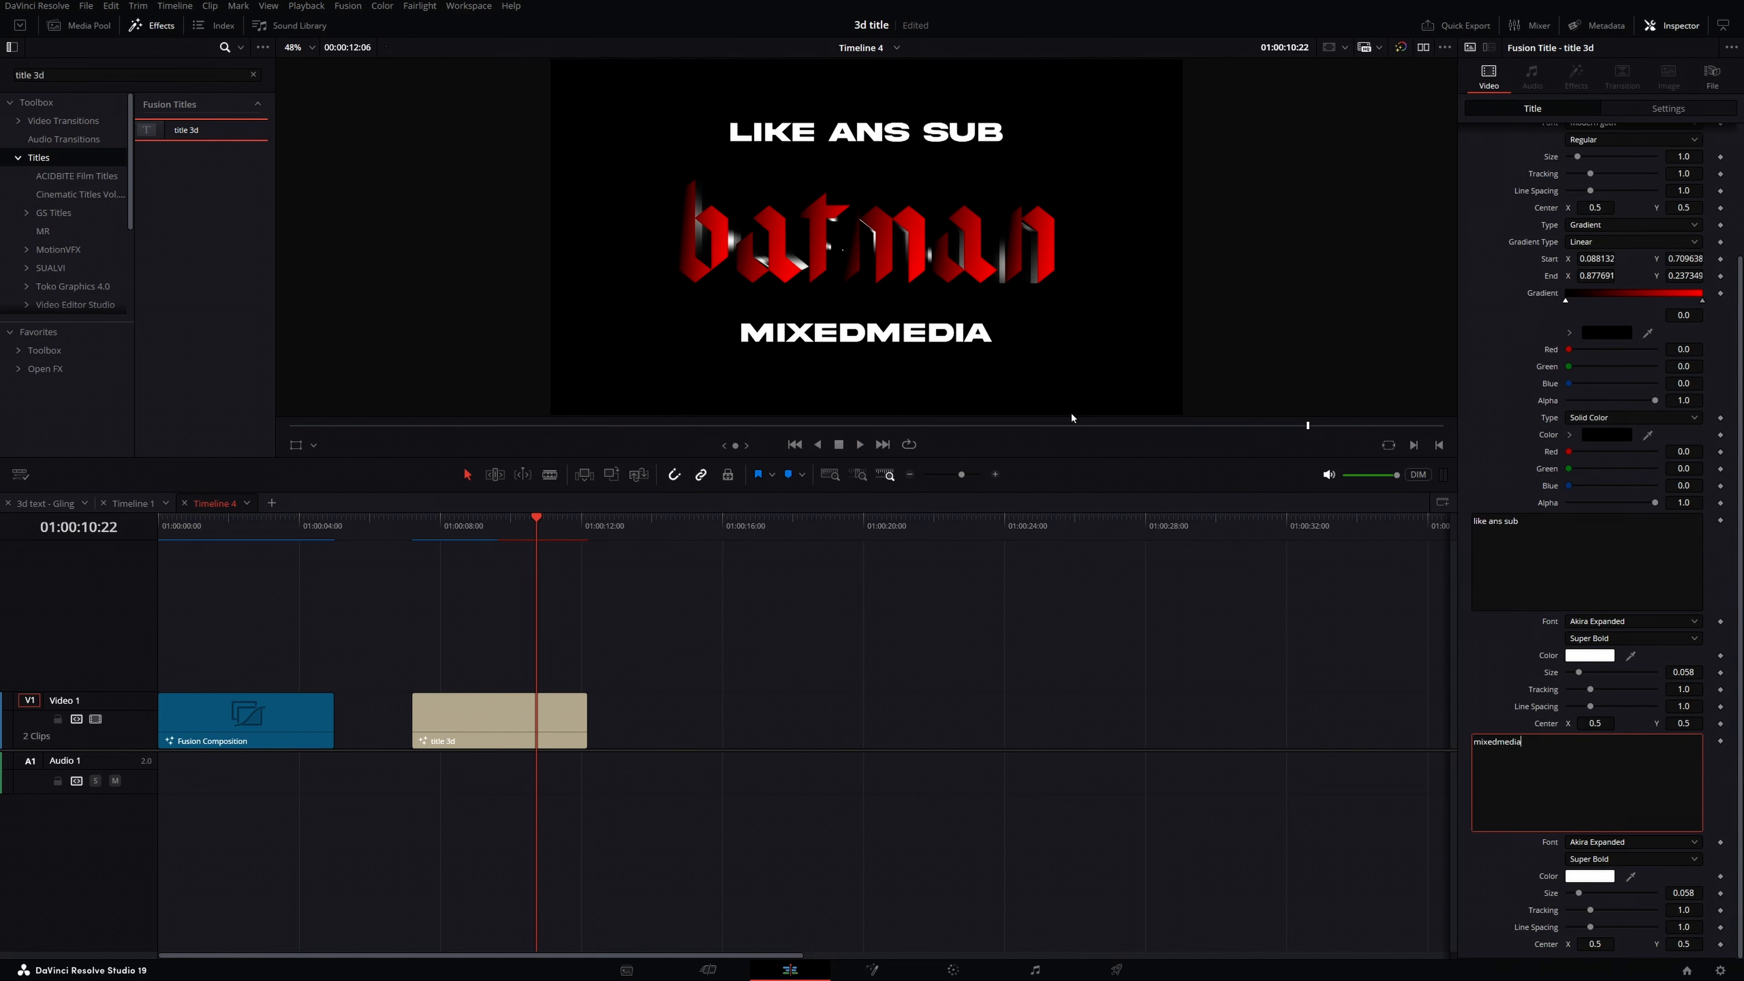
Step: Set the upper text line's font to Akira Expanded and its color to yellow
click(1652, 625)
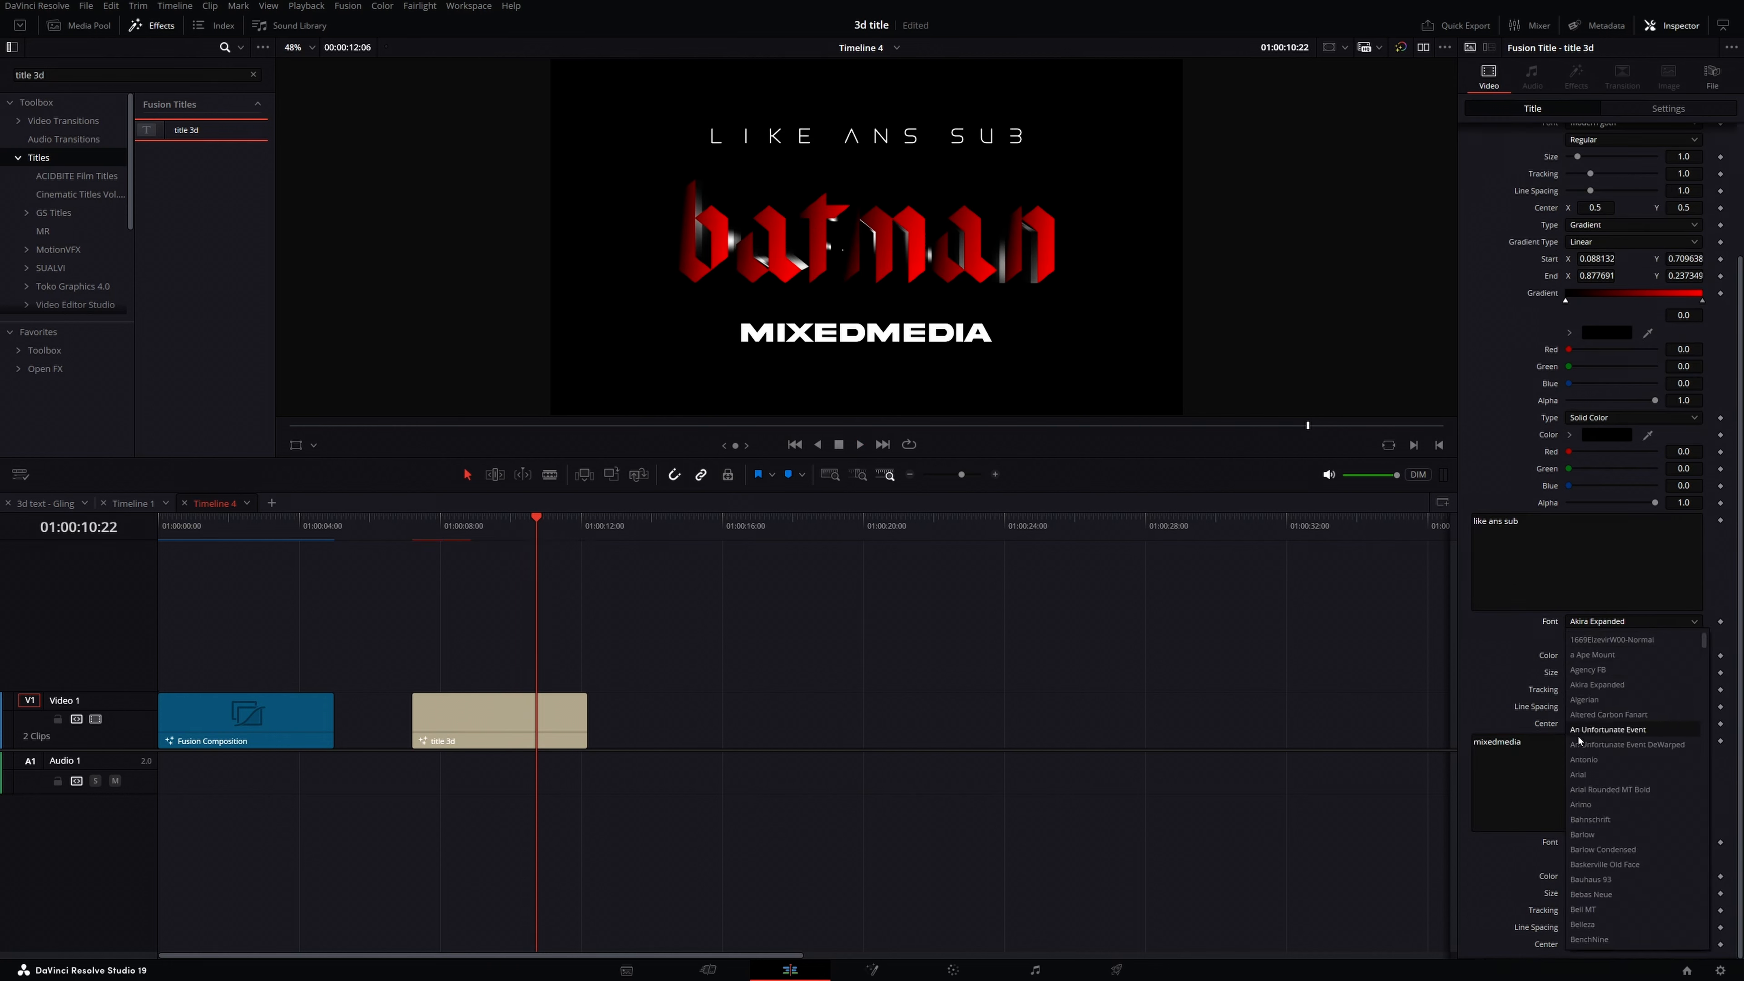
click(1596, 684)
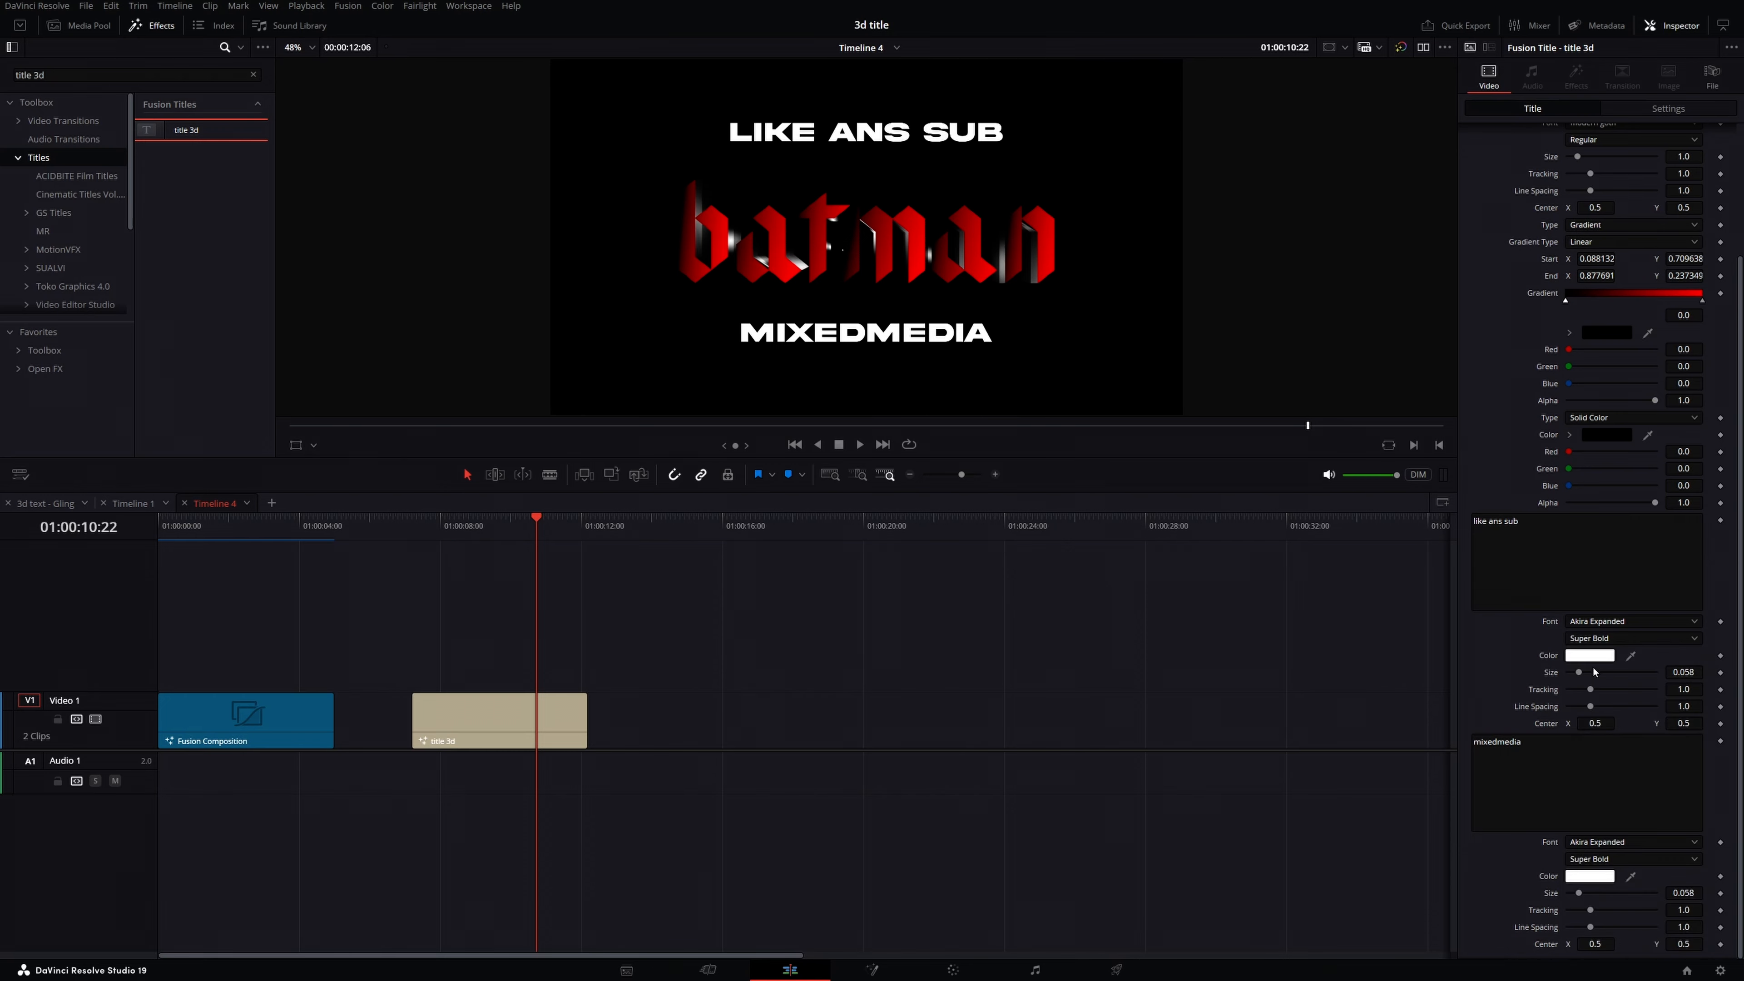
click(1589, 654)
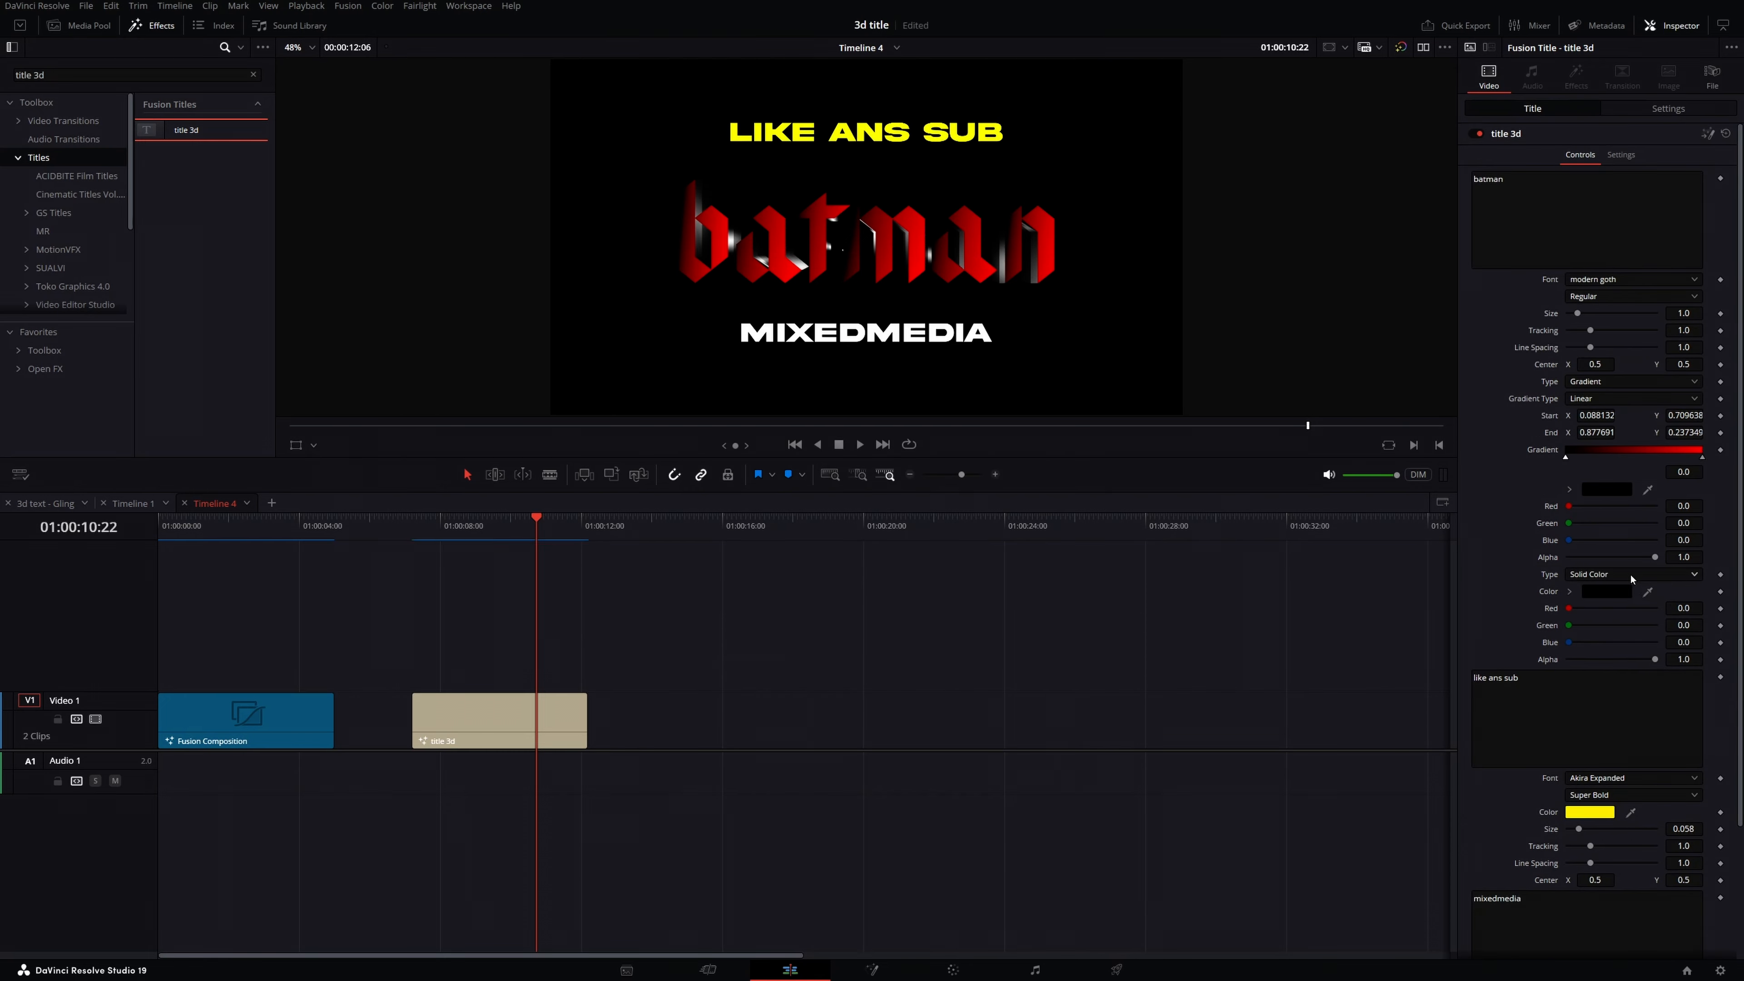
Step: Try magenta as the solid color of the title's bevel
click(1606, 591)
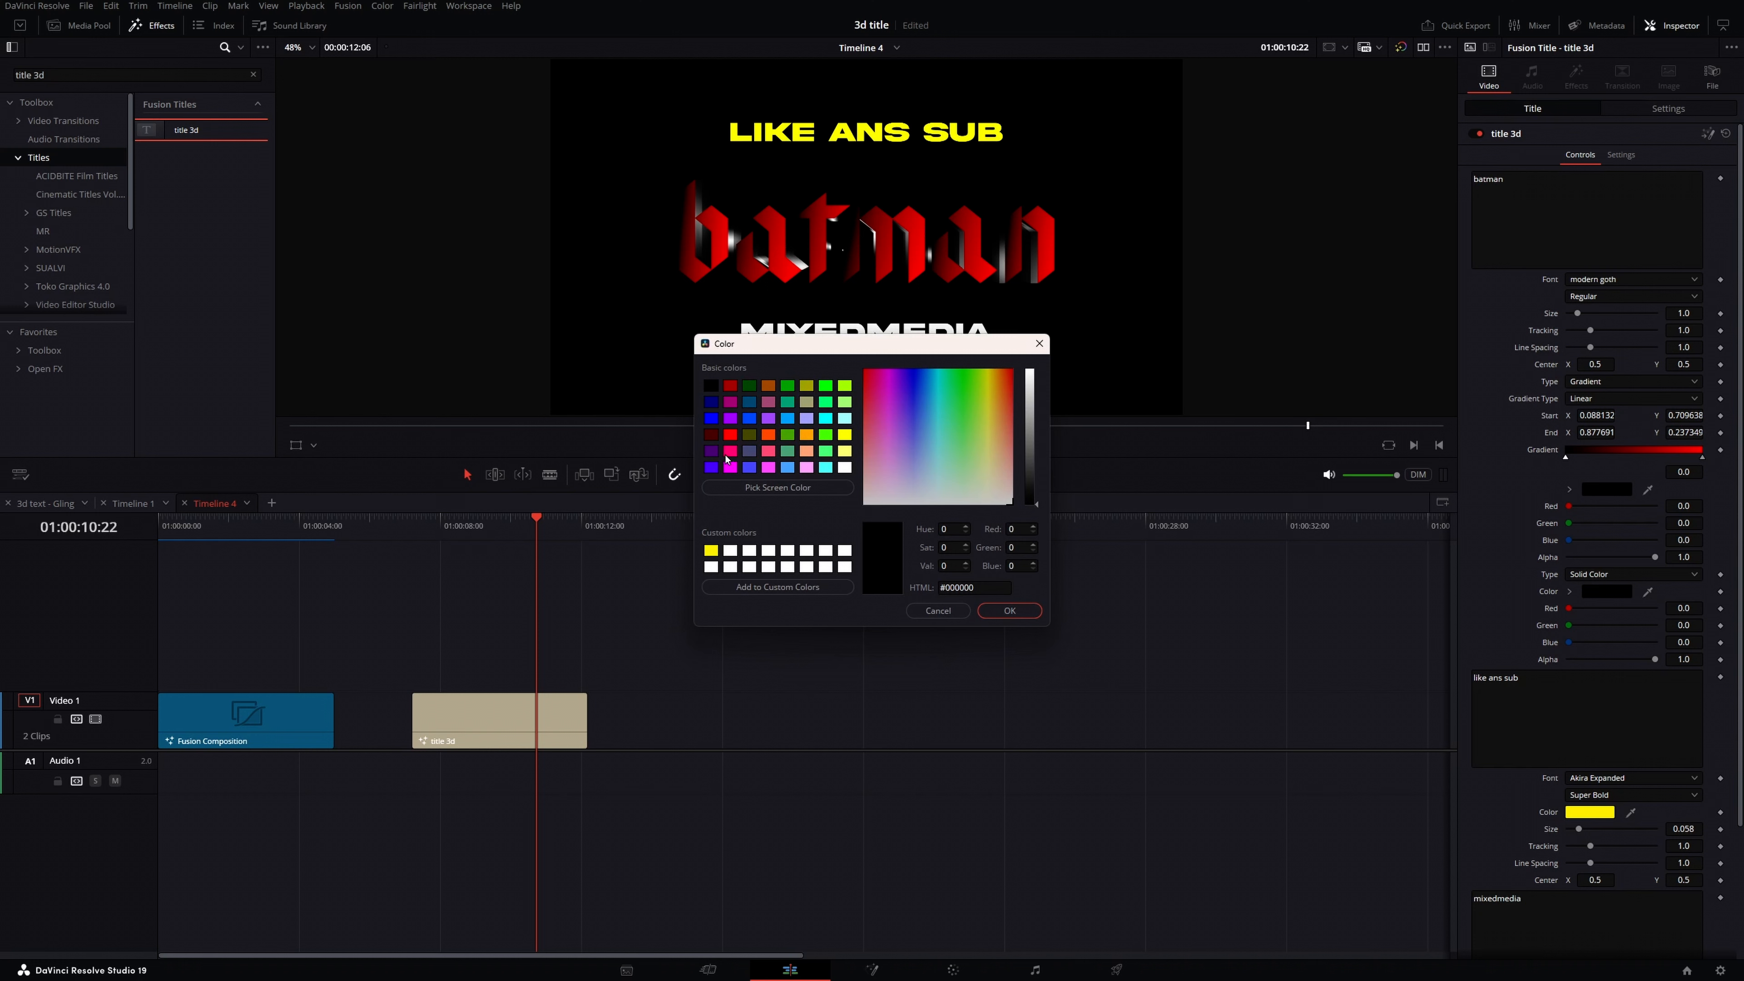
click(729, 468)
click(1009, 610)
Step: Change the bevel's color Type to Gradient
click(1632, 574)
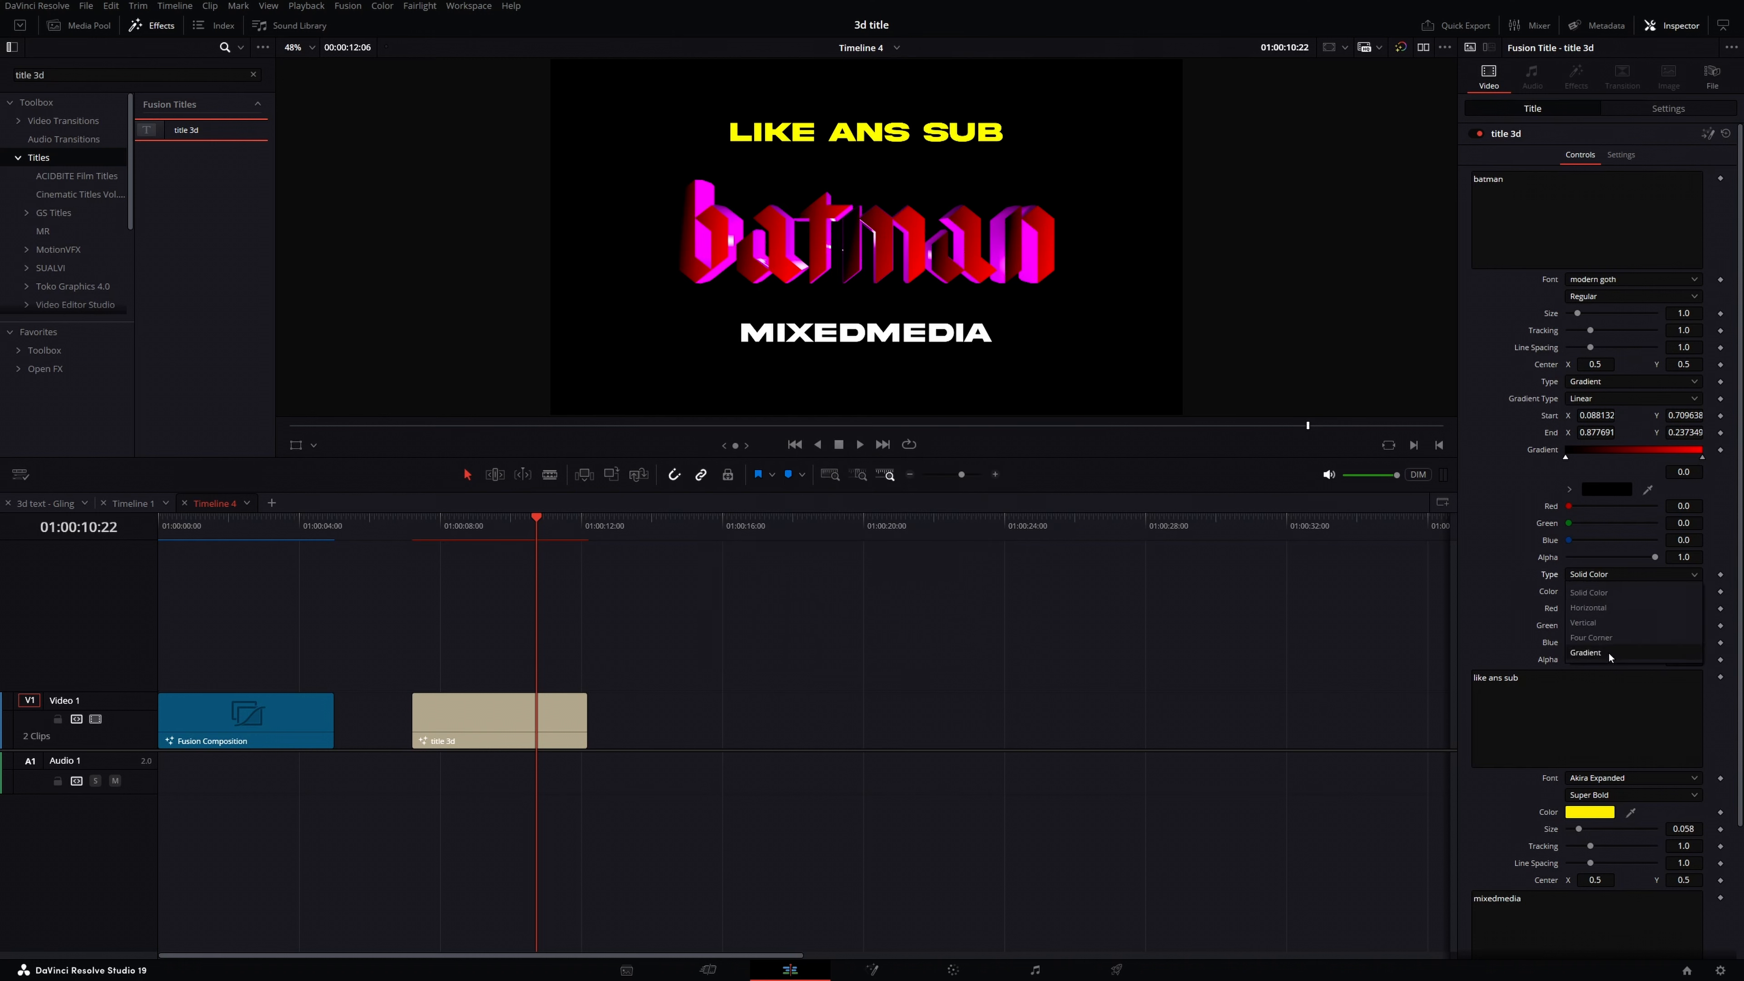
click(1585, 653)
Step: Try adding two stops to the bevel gradient, at about 0.46 and 0.66, and coloring the second one dark red
click(1628, 648)
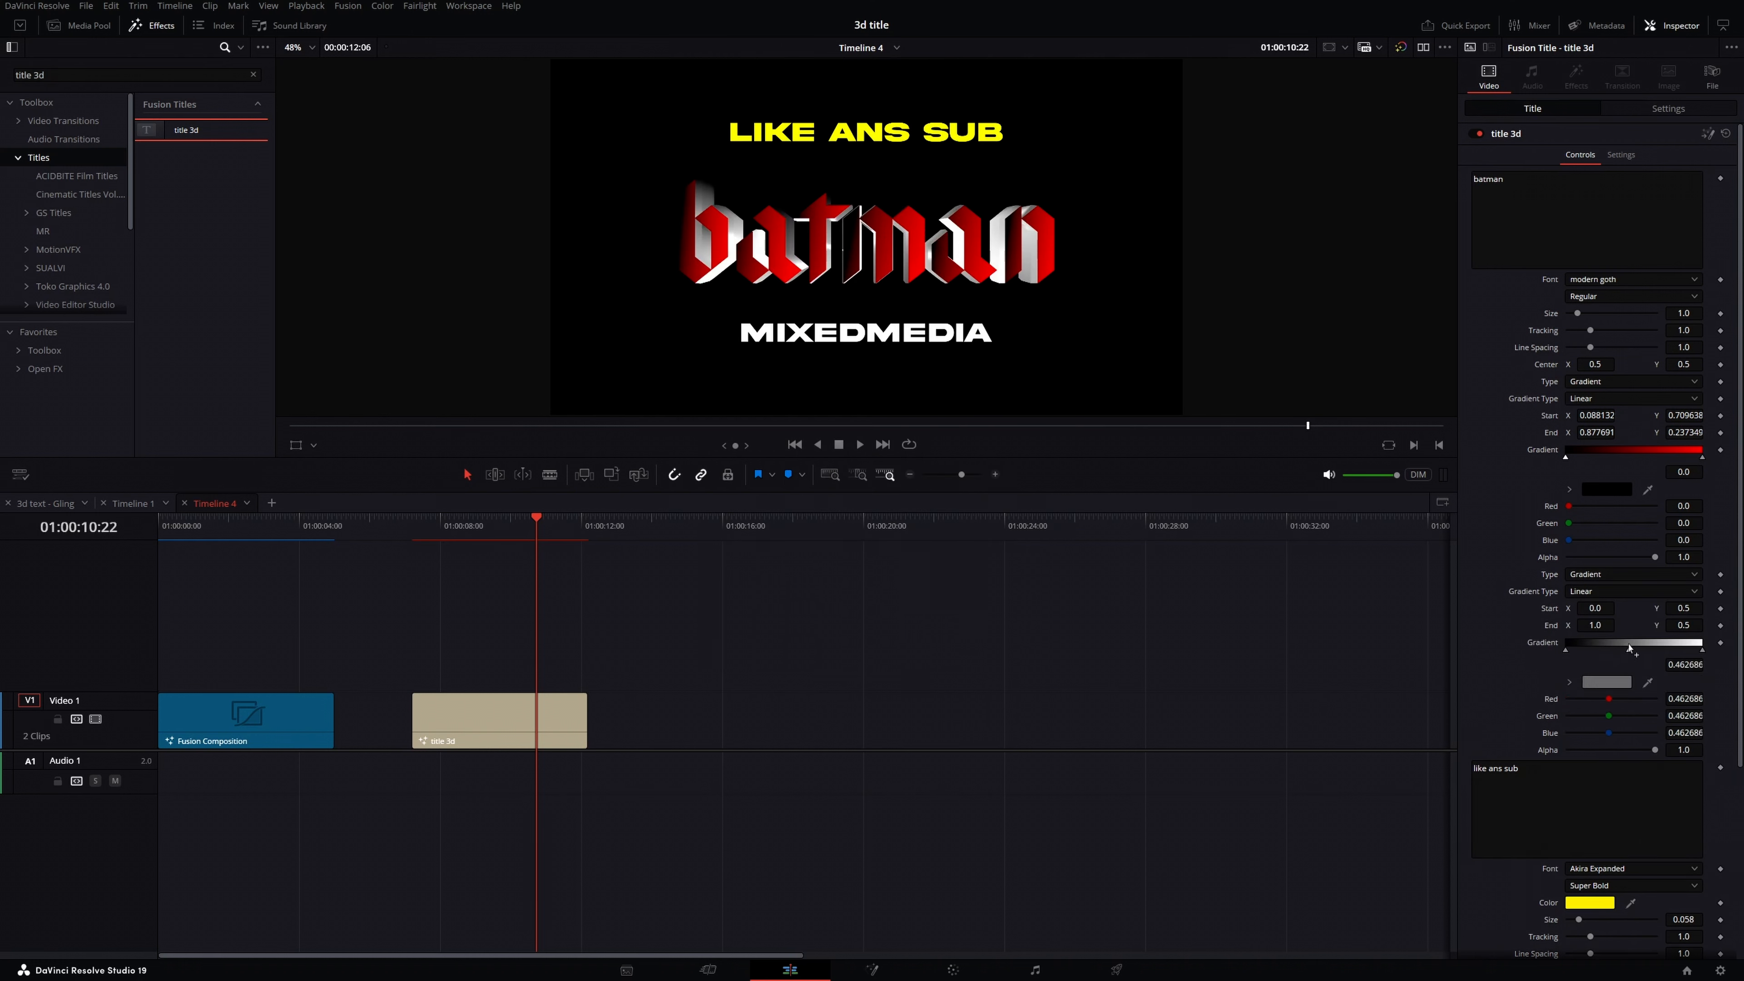
click(1654, 650)
click(1607, 682)
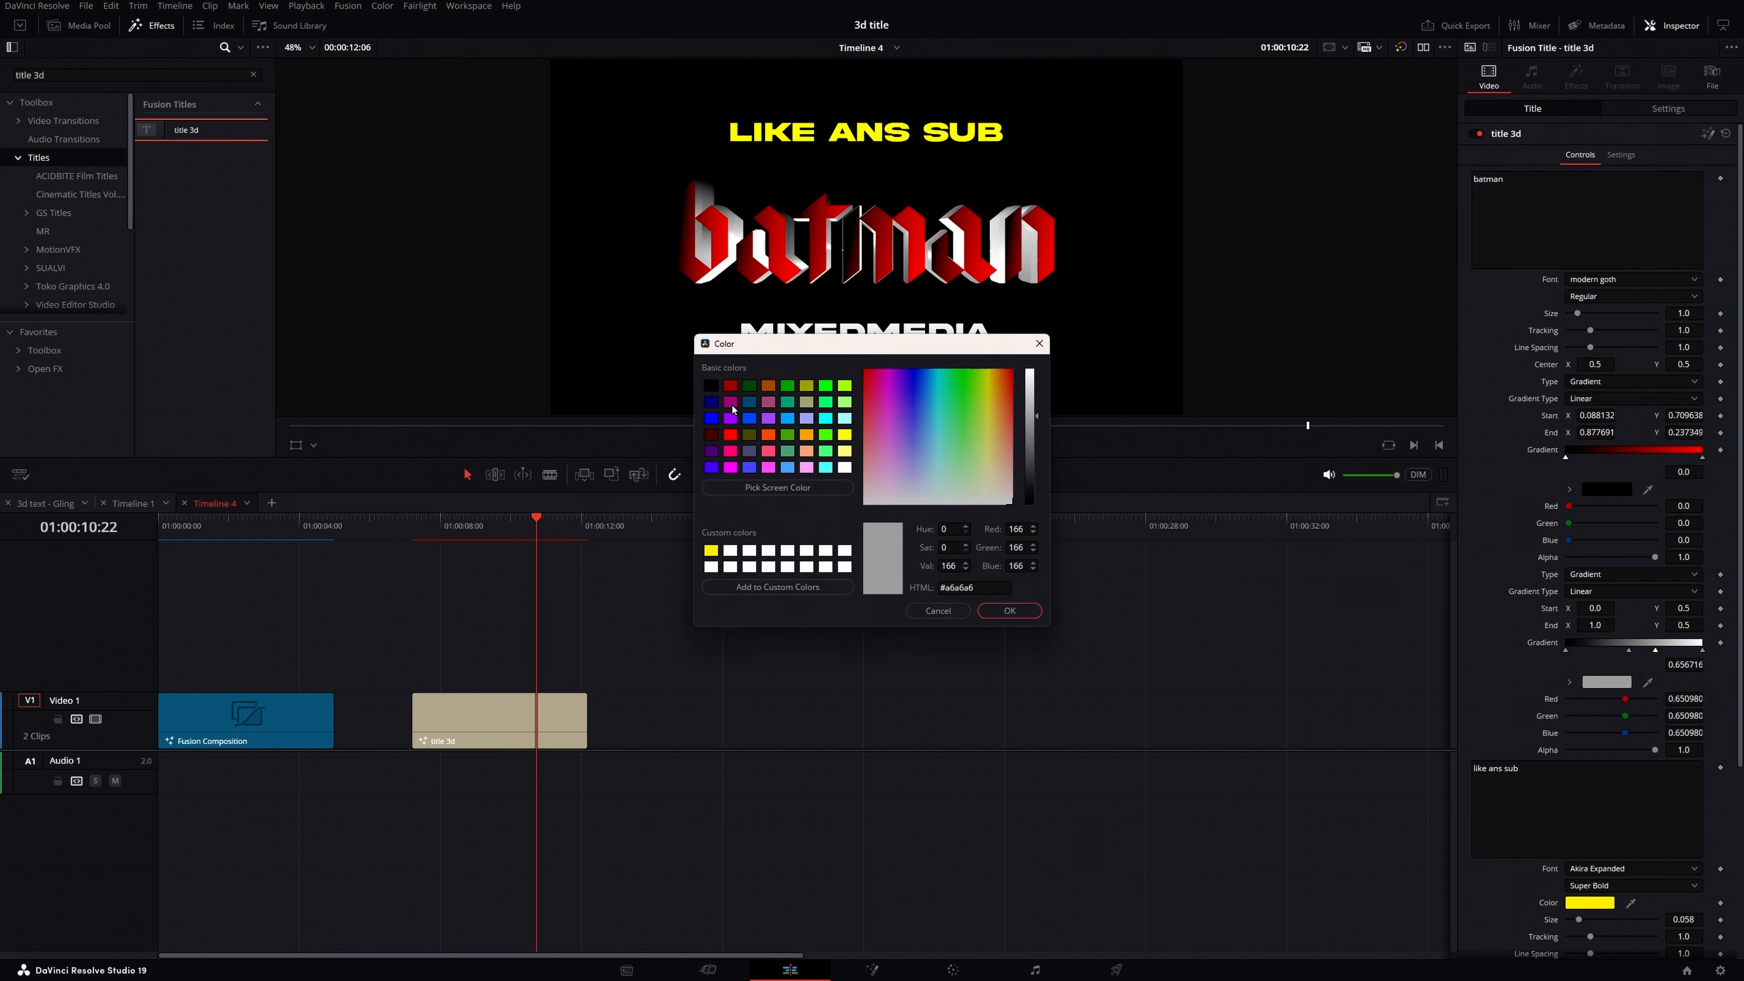
click(732, 387)
click(1009, 608)
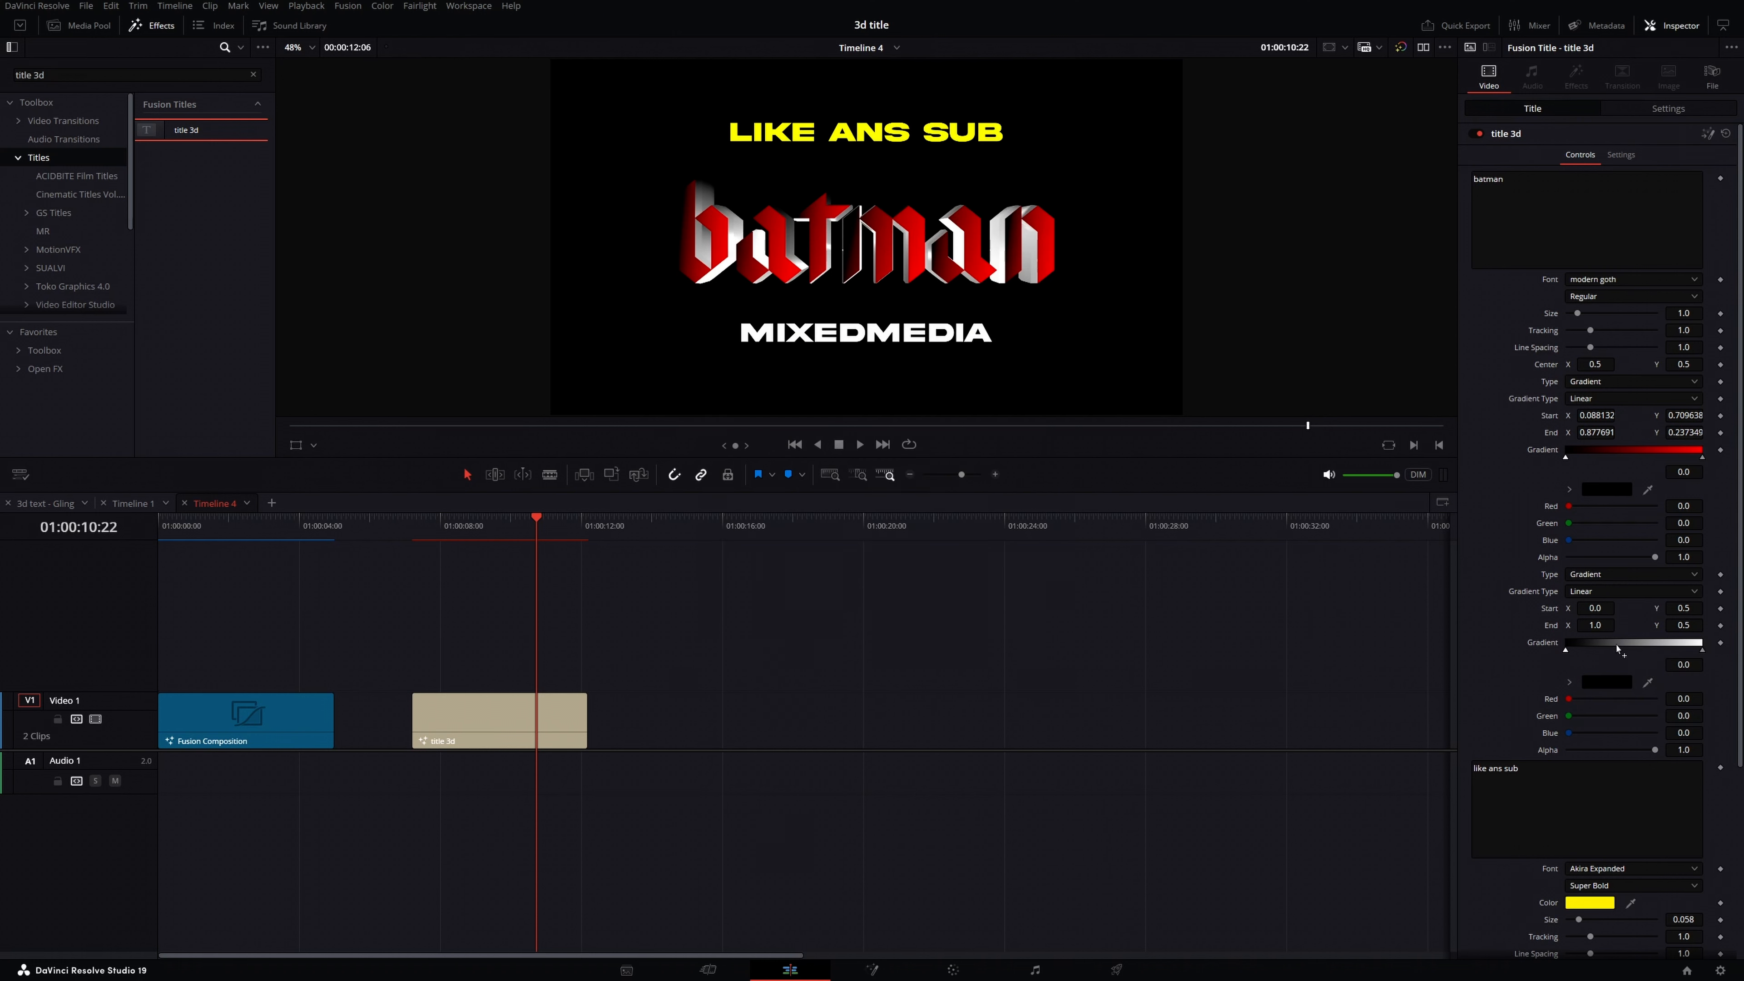
Step: Add bevel gradient stops at about 0.37 and 0.64, coloring the first brown-orange and the second pink
click(1616, 644)
click(1654, 645)
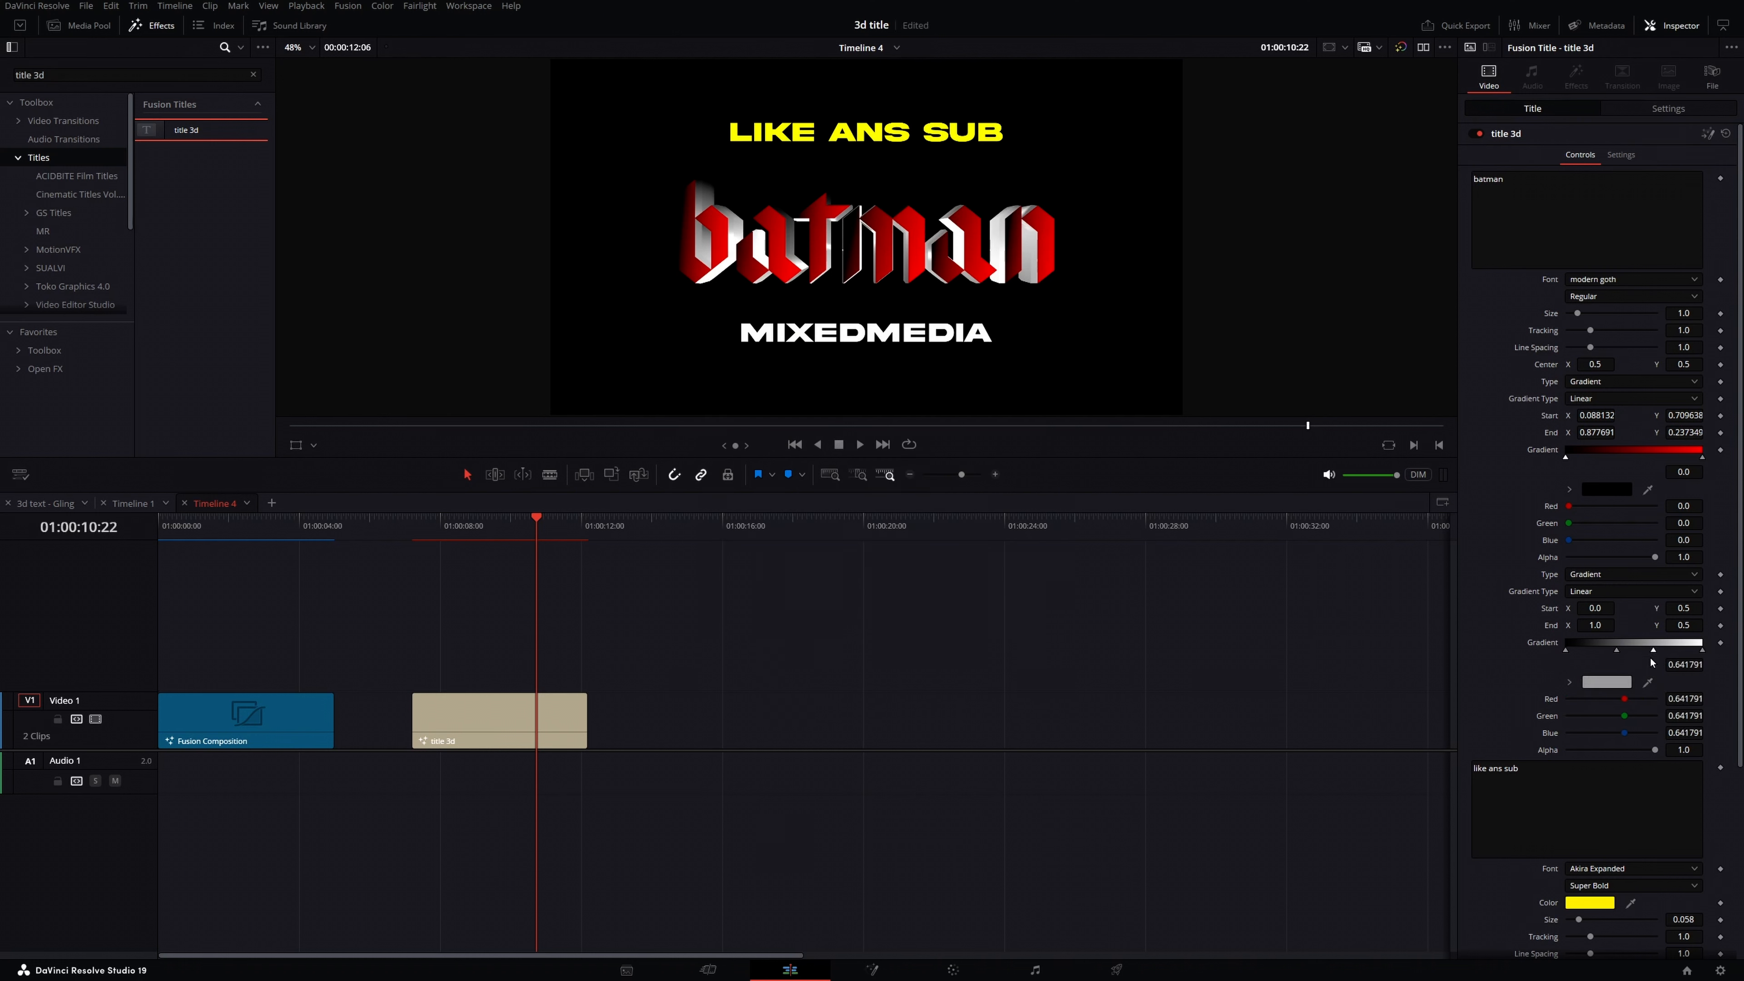
click(1616, 650)
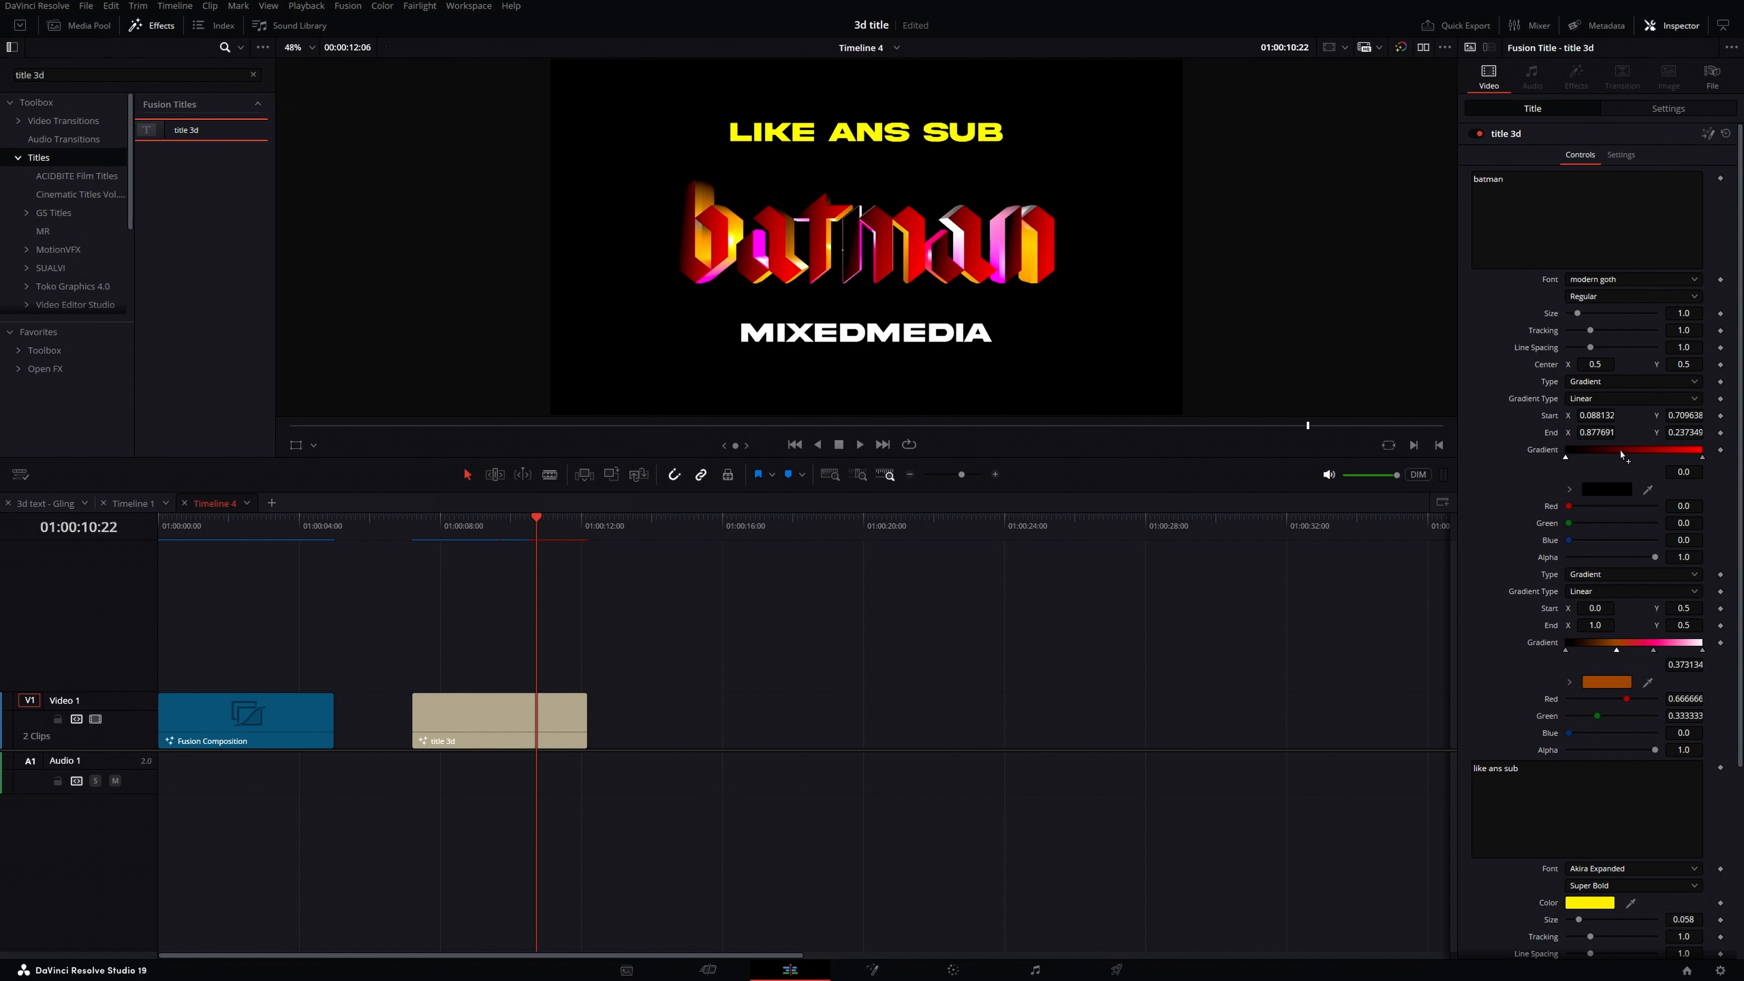
Step: Add a stop at about 0.45 to the main text's face gradient and turn on the viewer's Fusion Overlay
click(1626, 452)
click(315, 445)
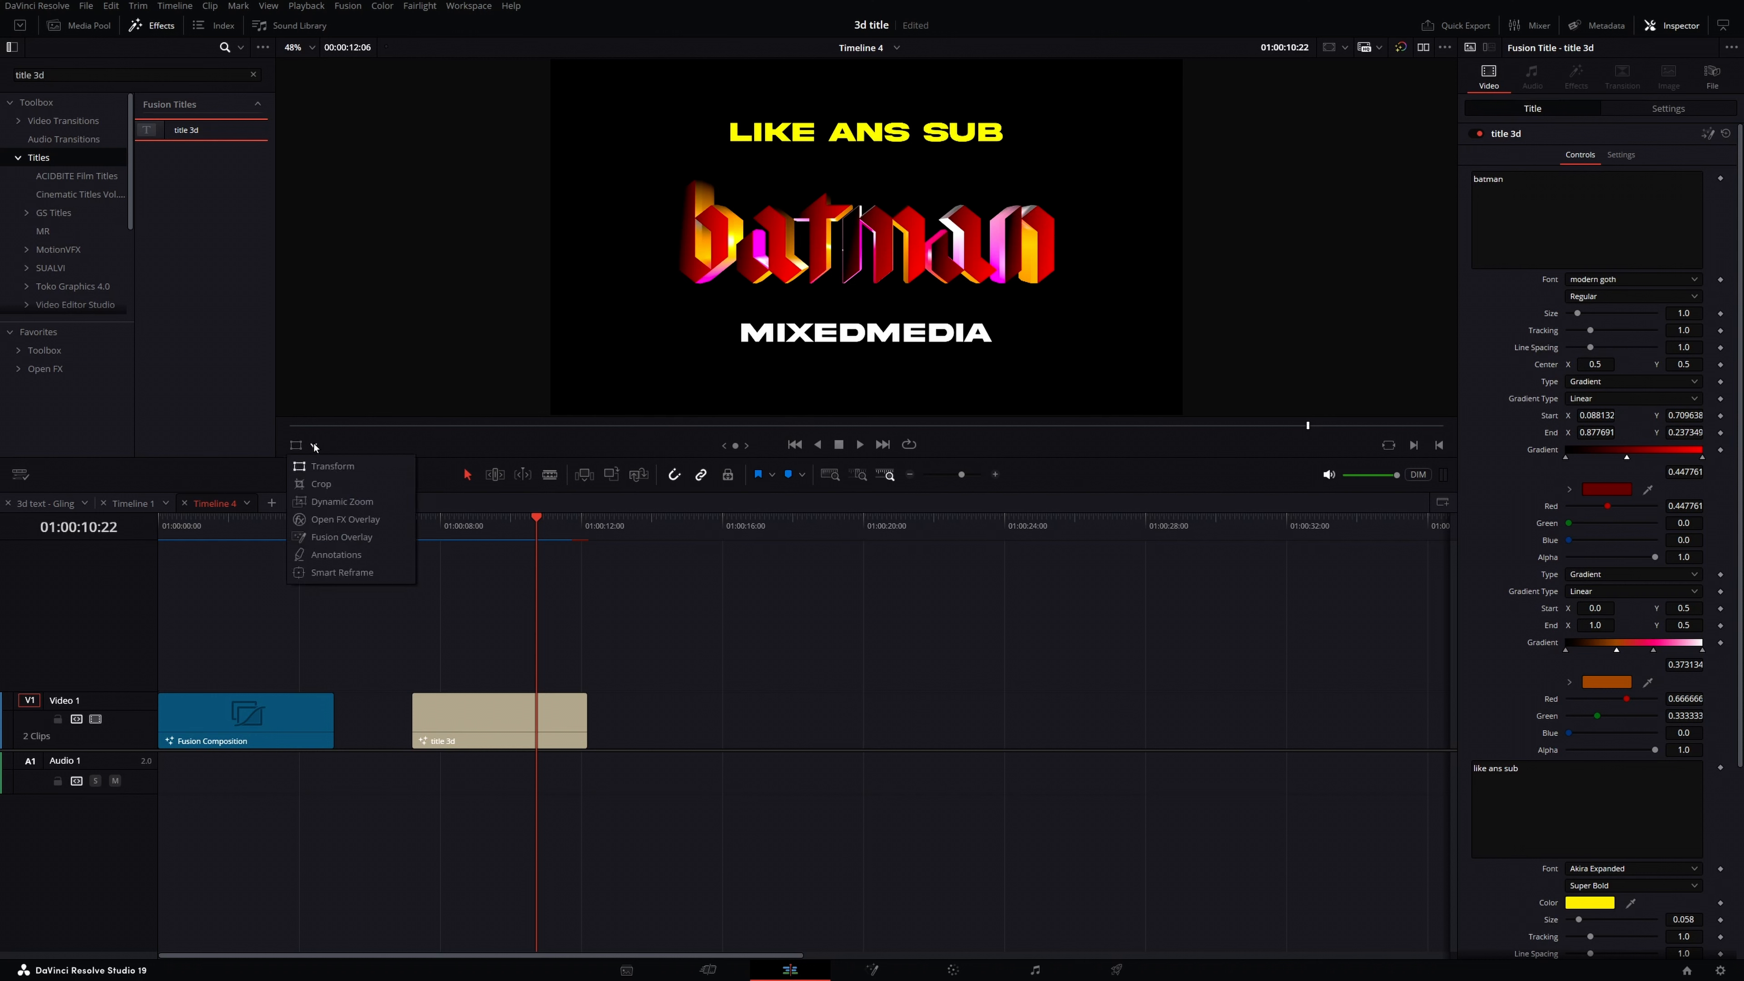
click(315, 539)
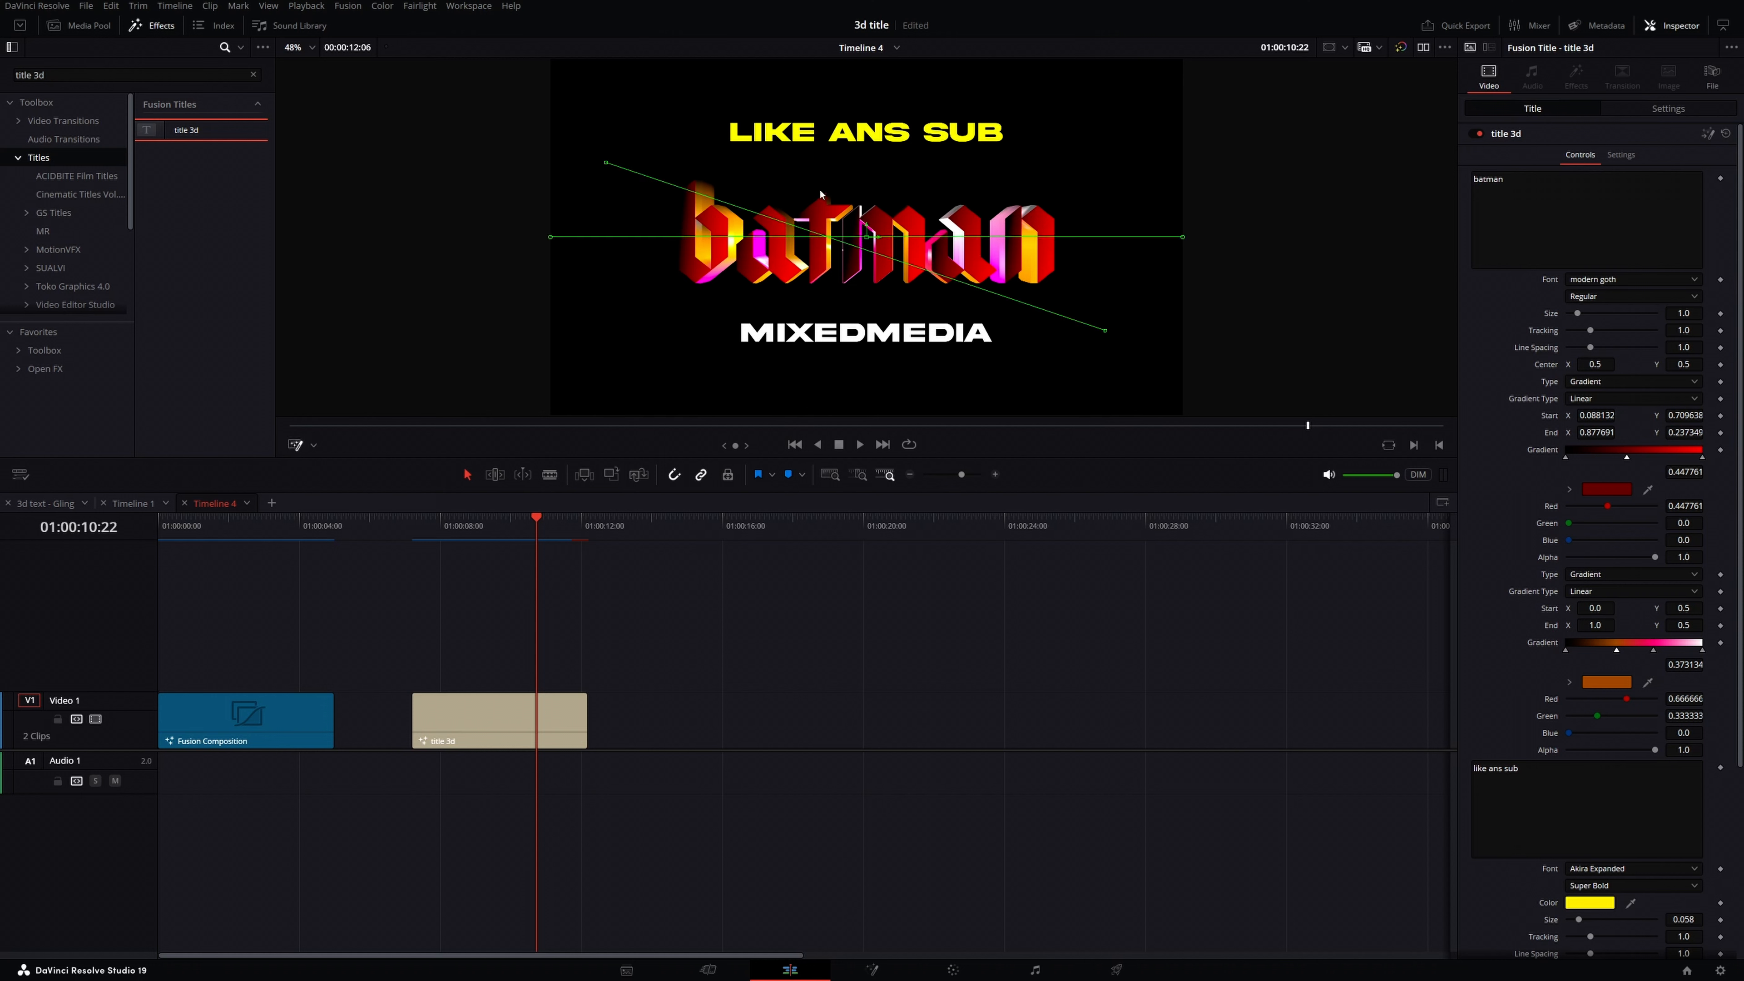